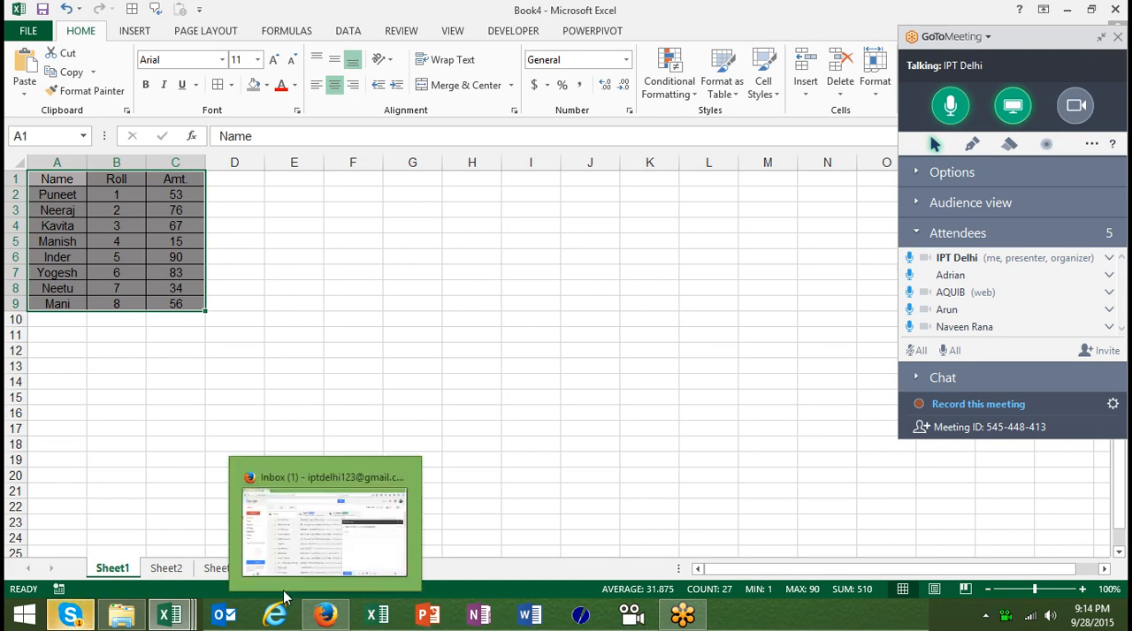
Check the new chat message in Skype and return to the Excel workbook
{"action": "left_click", "coordinate": [90, 619]}
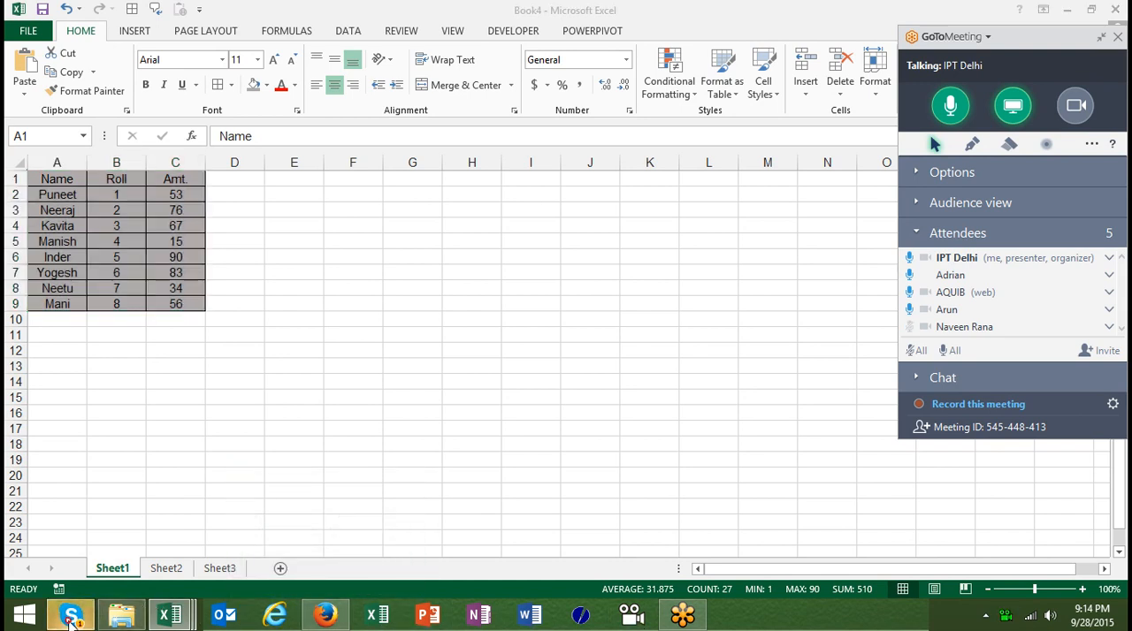
{"action": "left_click", "coordinate": [148, 287]}
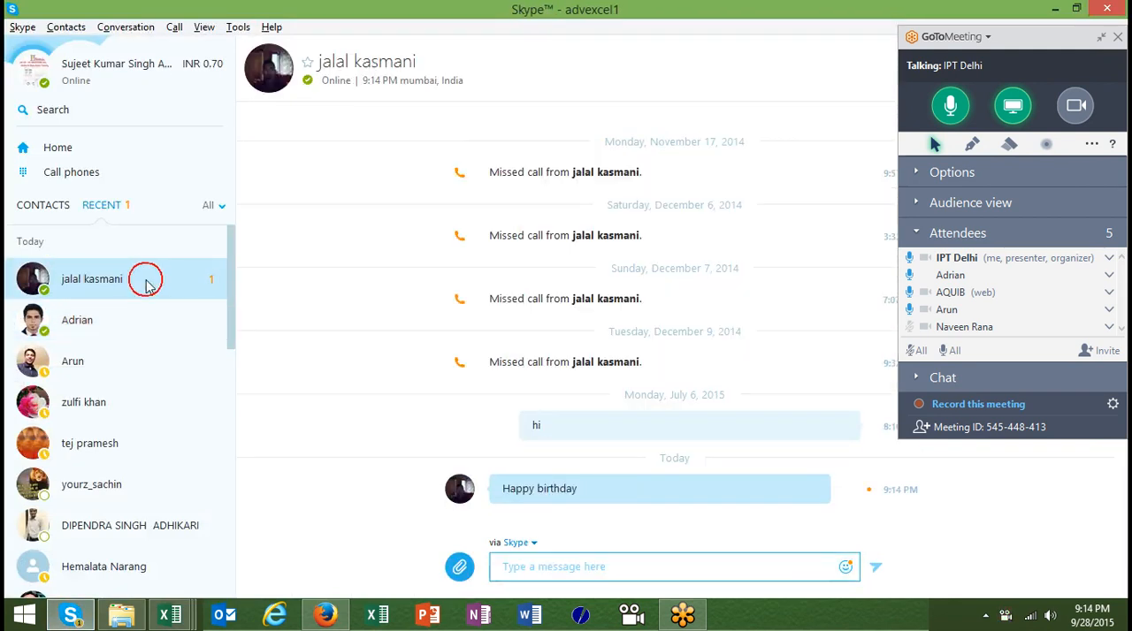
{"action": "key", "text": "alt+Tab"}
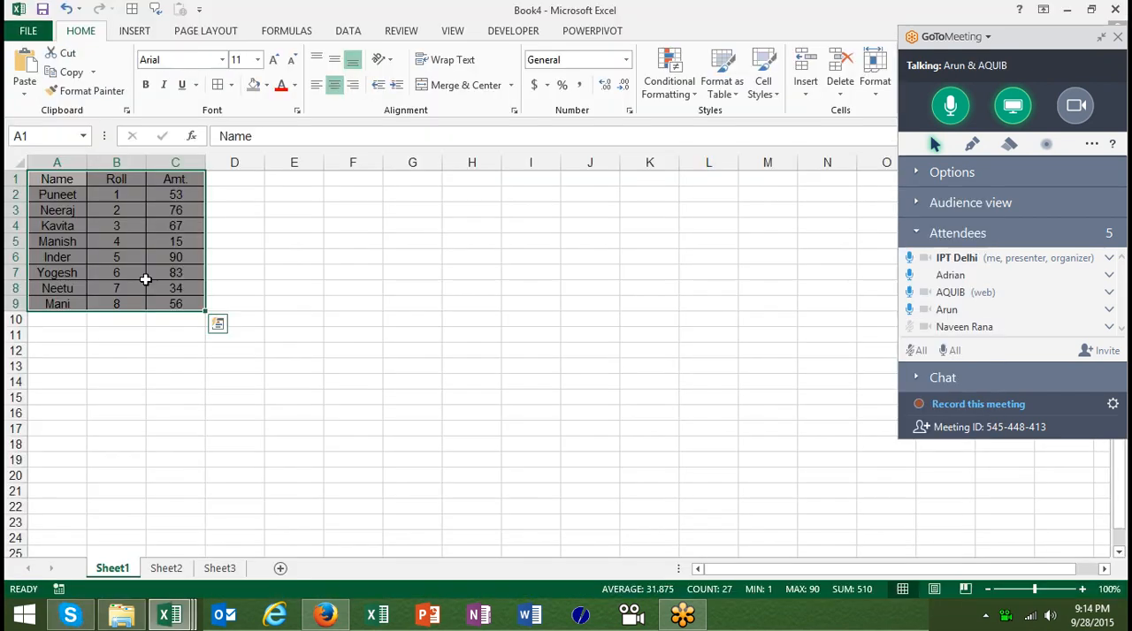
Select the whole Name, Roll and Amt. table in A1:C9 and copy it
{"action": "left_click", "coordinate": [173, 241]}
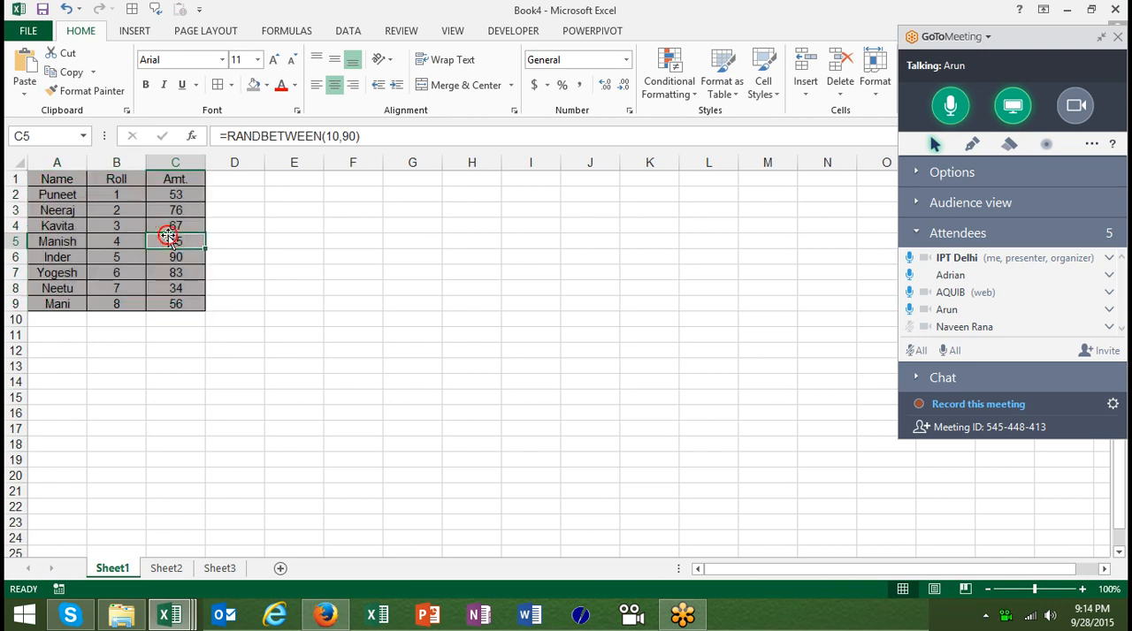
{"action": "key", "text": "ctrl+Up"}
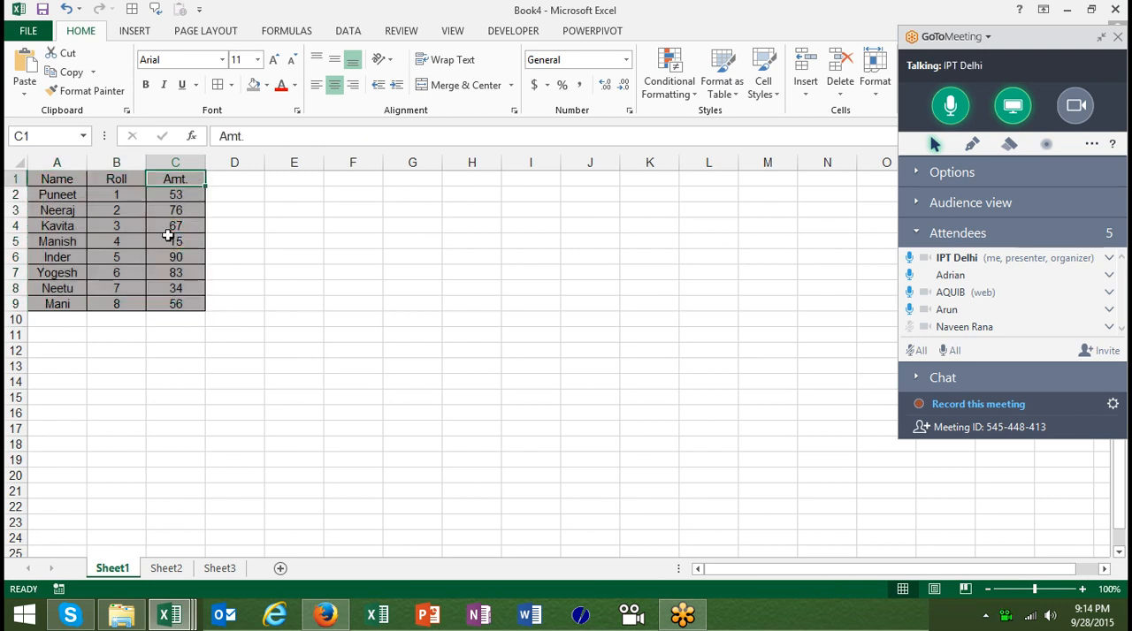
{"action": "key", "text": "ctrl+Left"}
{"action": "key", "text": "ctrl+shift+Right"}
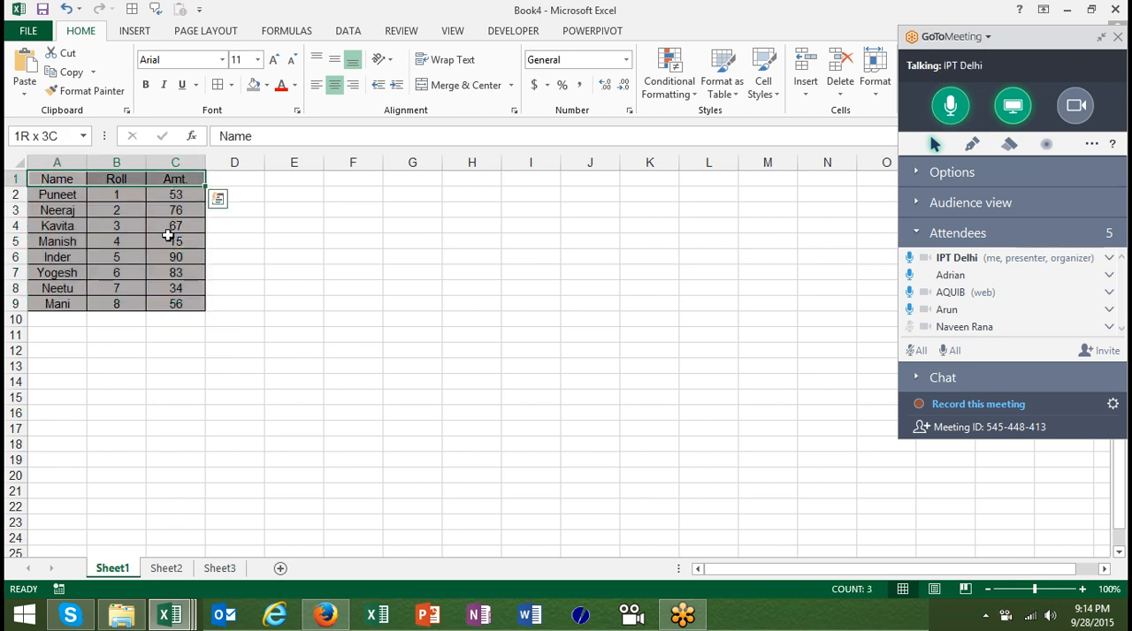
{"action": "key", "text": "ctrl+shift+Down"}
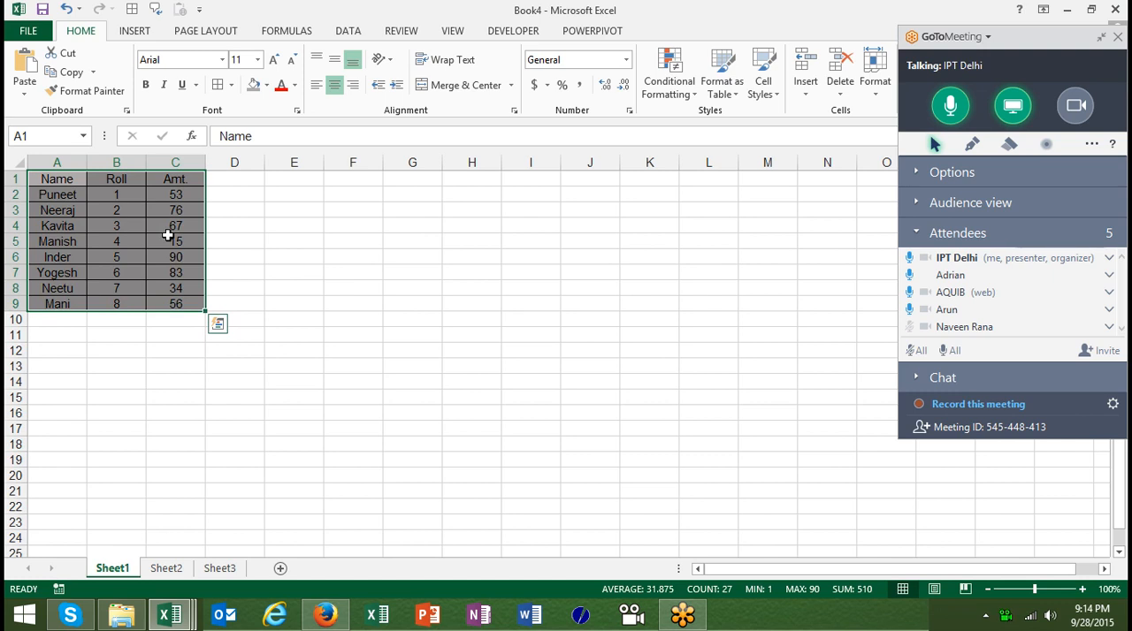
{"action": "key", "text": "ctrl+c"}
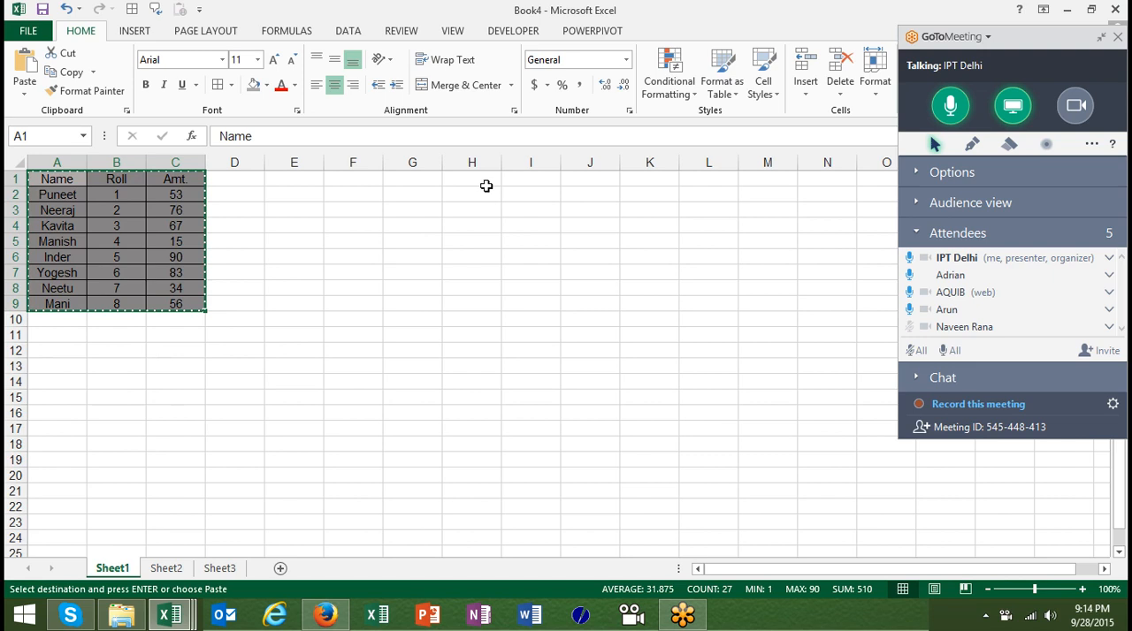
Try an ordinary paste of the copied table at H1 and remove the pasted copy
{"action": "left_click", "coordinate": [486, 181]}
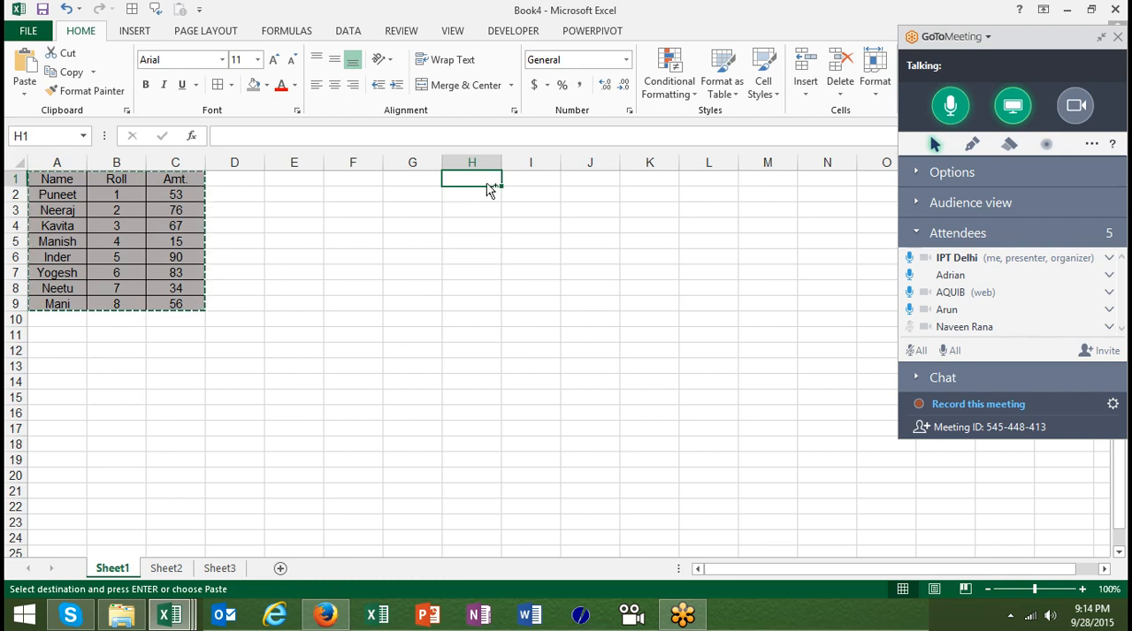
{"action": "key", "text": "ctrl+v"}
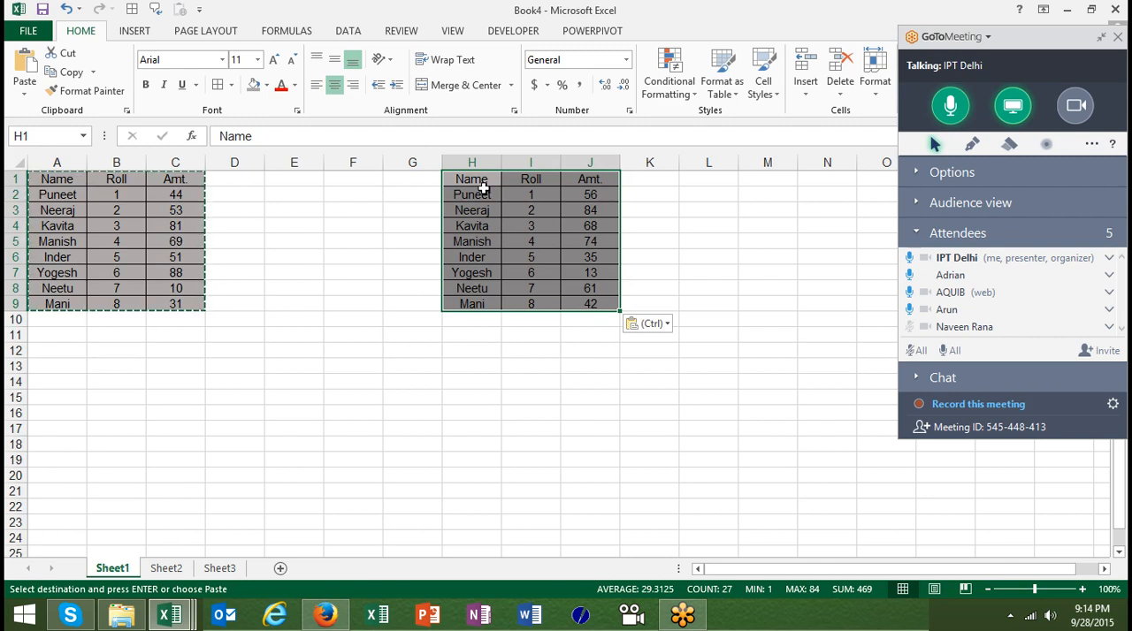
{"action": "key", "text": "Delete"}
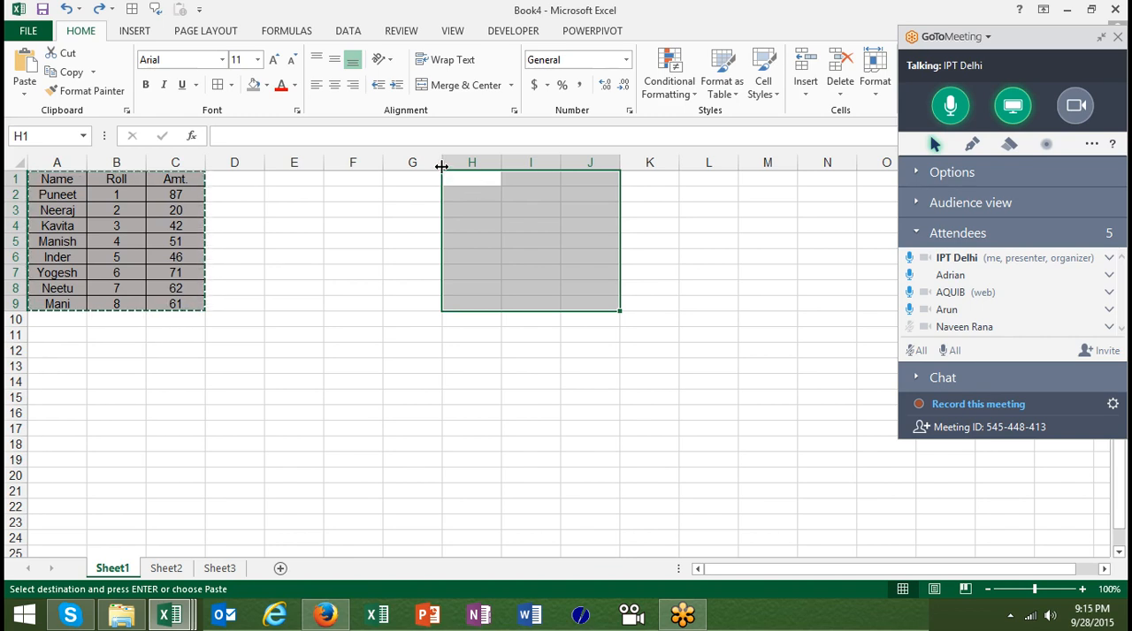
Paste only the formulas of the copied table at H1 using Paste Special
{"action": "left_click", "coordinate": [451, 179]}
{"action": "right_click", "coordinate": [453, 179]}
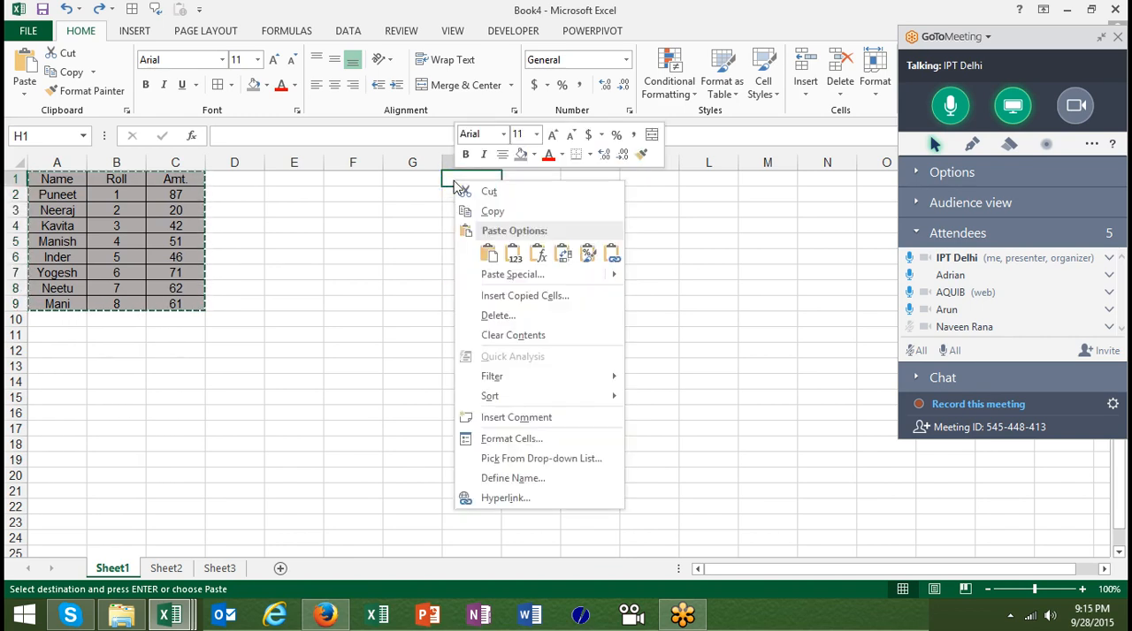
{"action": "left_click", "coordinate": [497, 276]}
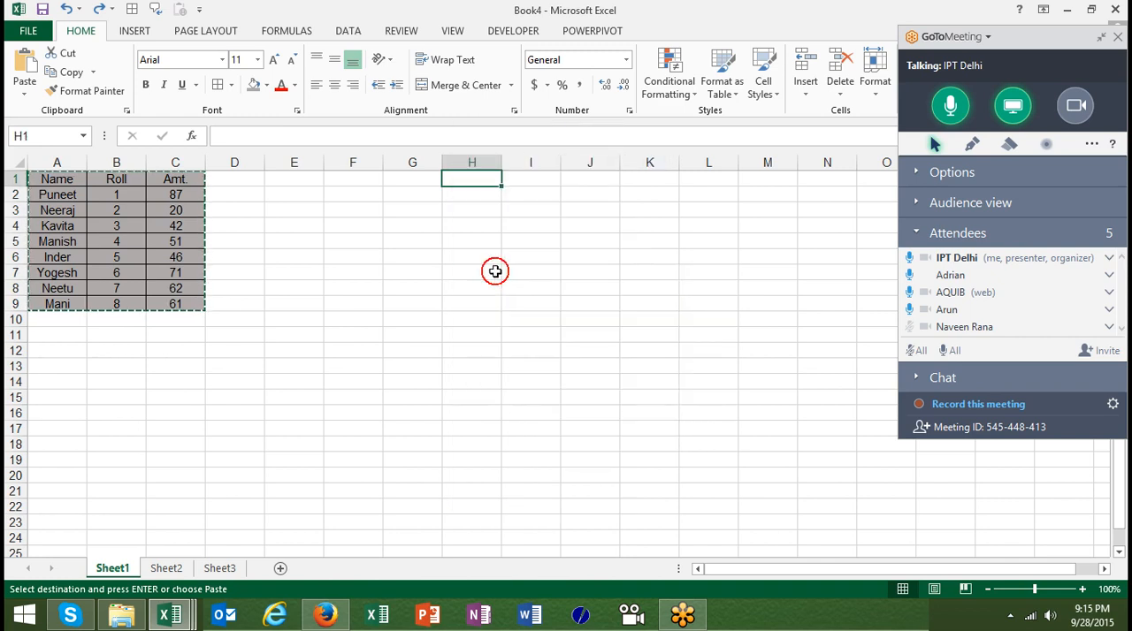
{"action": "double_click", "coordinate": [392, 192]}
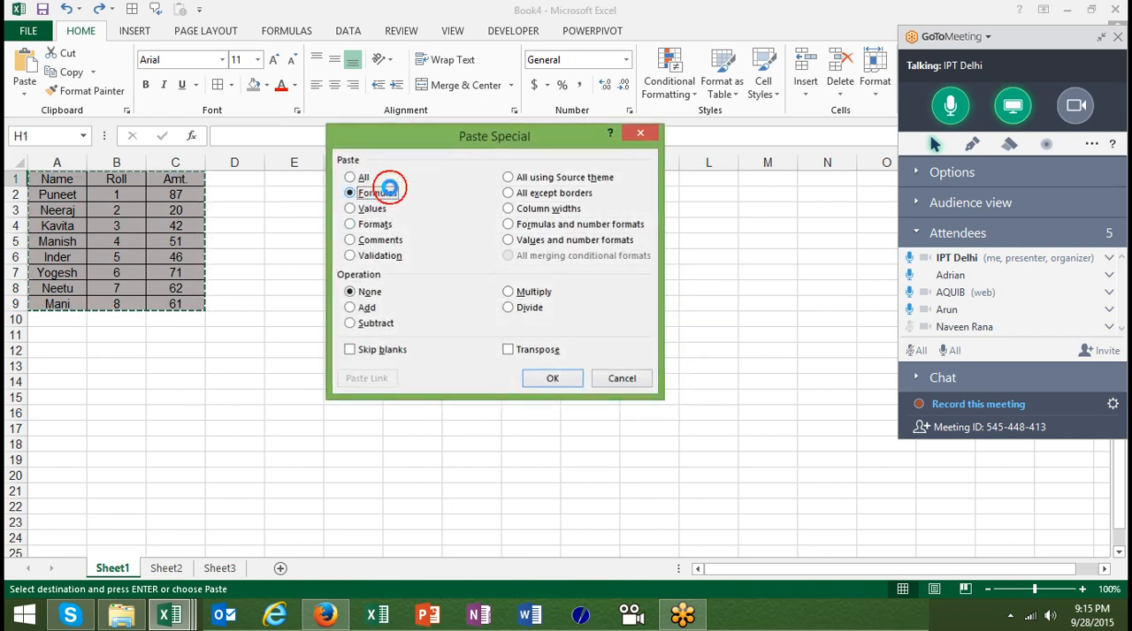
Paste only the values of the copied table at H12 using Paste Special
{"action": "left_click", "coordinate": [448, 353]}
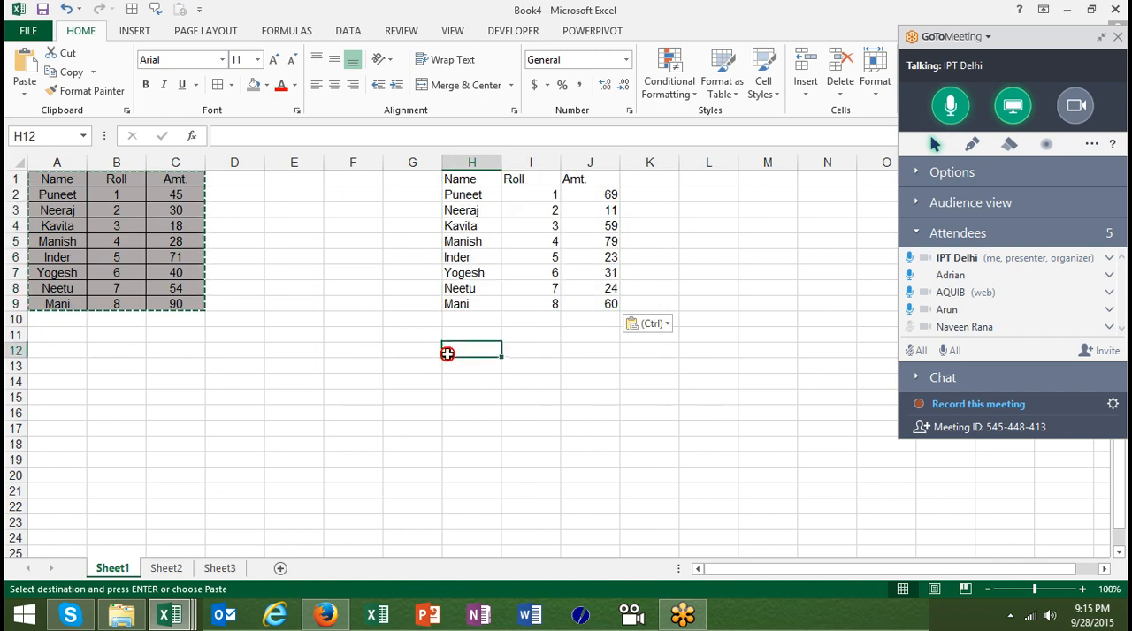
{"action": "right_click", "coordinate": [448, 357]}
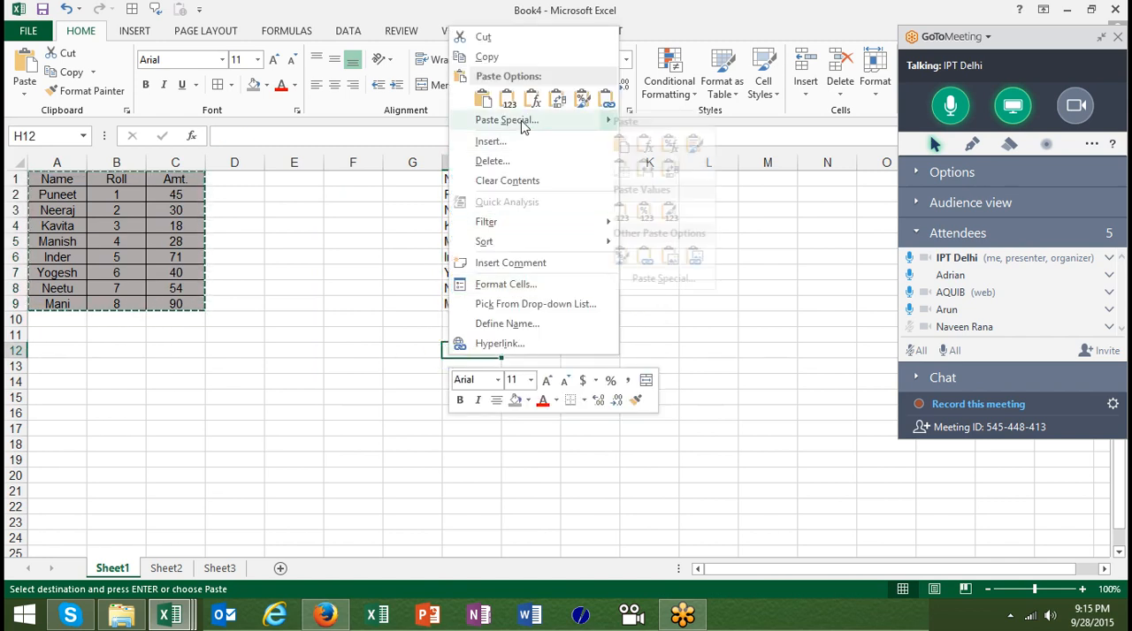
{"action": "left_click", "coordinate": [517, 120]}
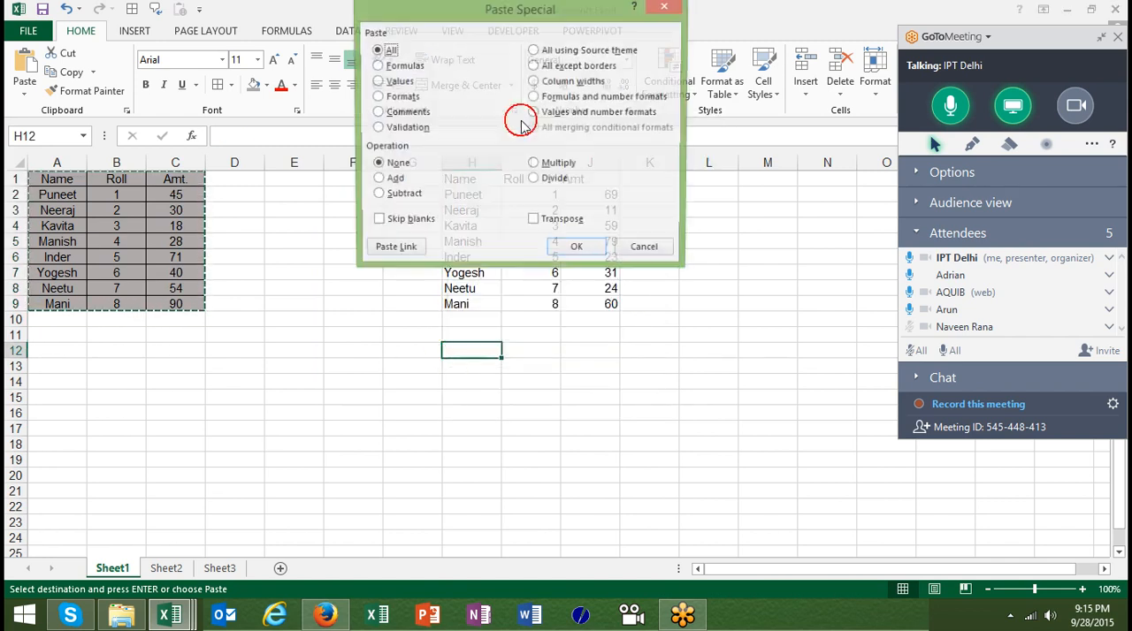
{"action": "double_click", "coordinate": [403, 85]}
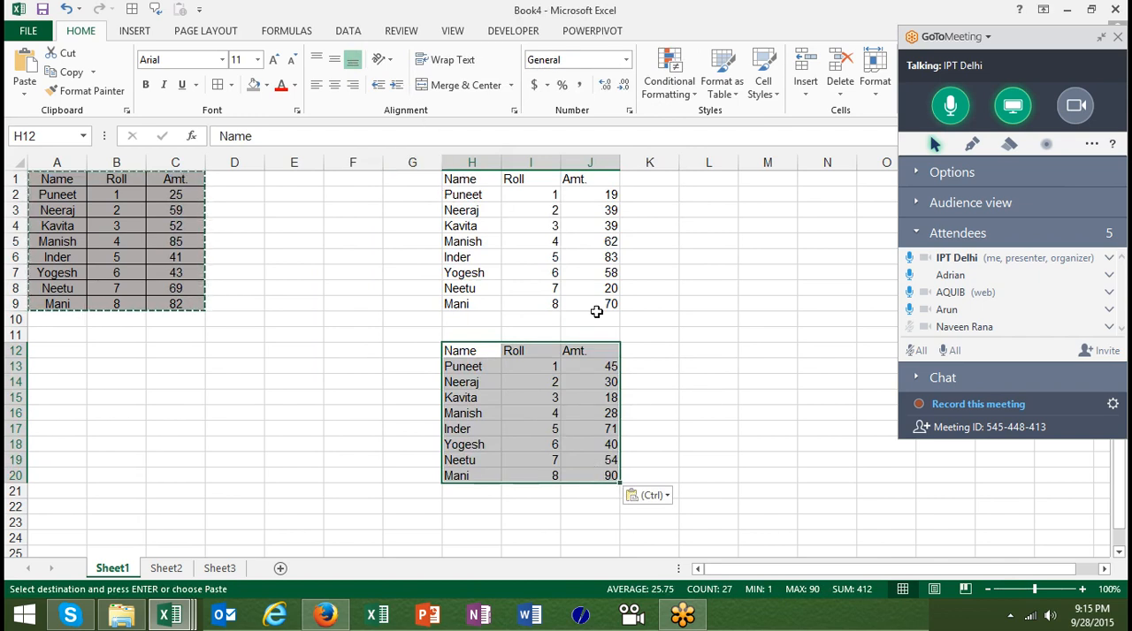
Compare the cell contents of the source table, the formulas copy and the values copy in the formula bar
{"action": "left_click", "coordinate": [608, 223]}
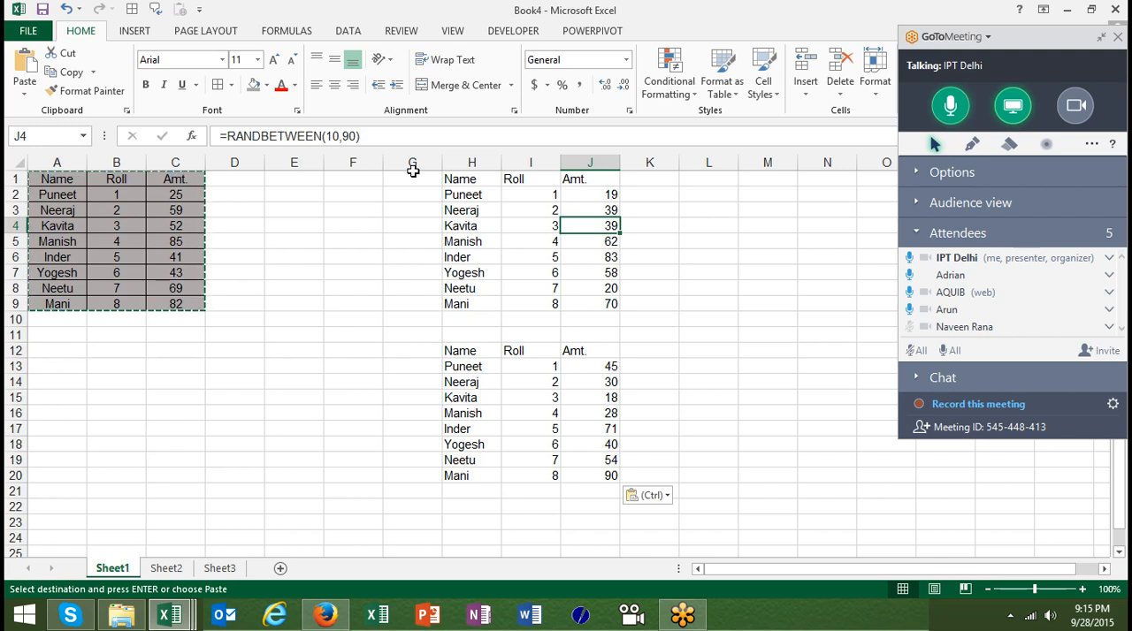
{"action": "left_click", "coordinate": [430, 206]}
{"action": "left_click", "coordinate": [453, 205]}
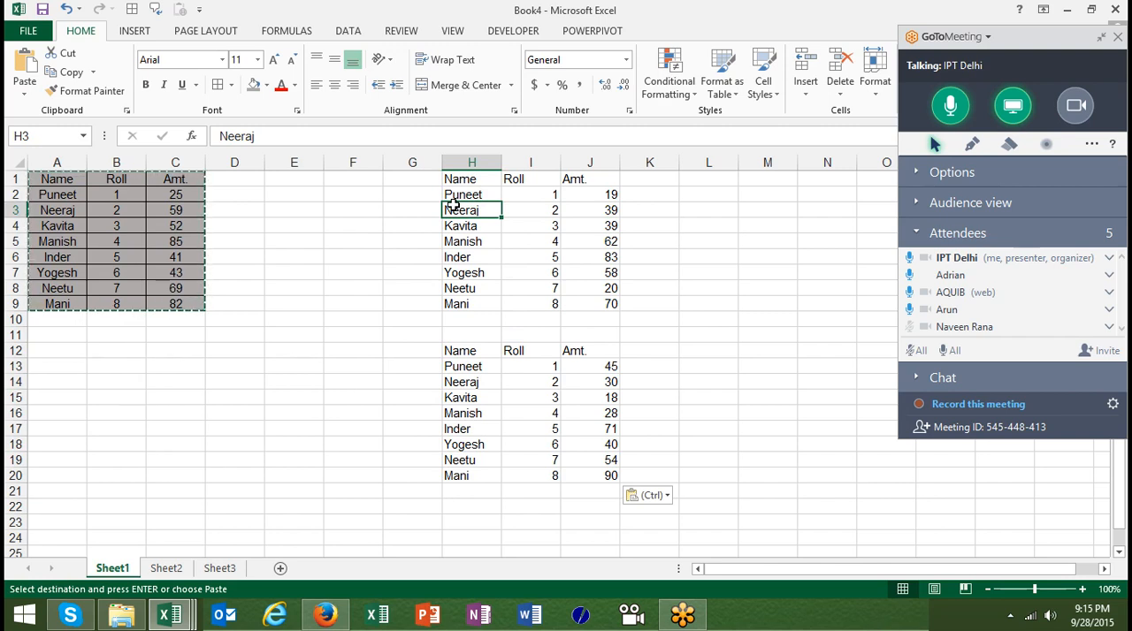
{"action": "left_click", "coordinate": [196, 216]}
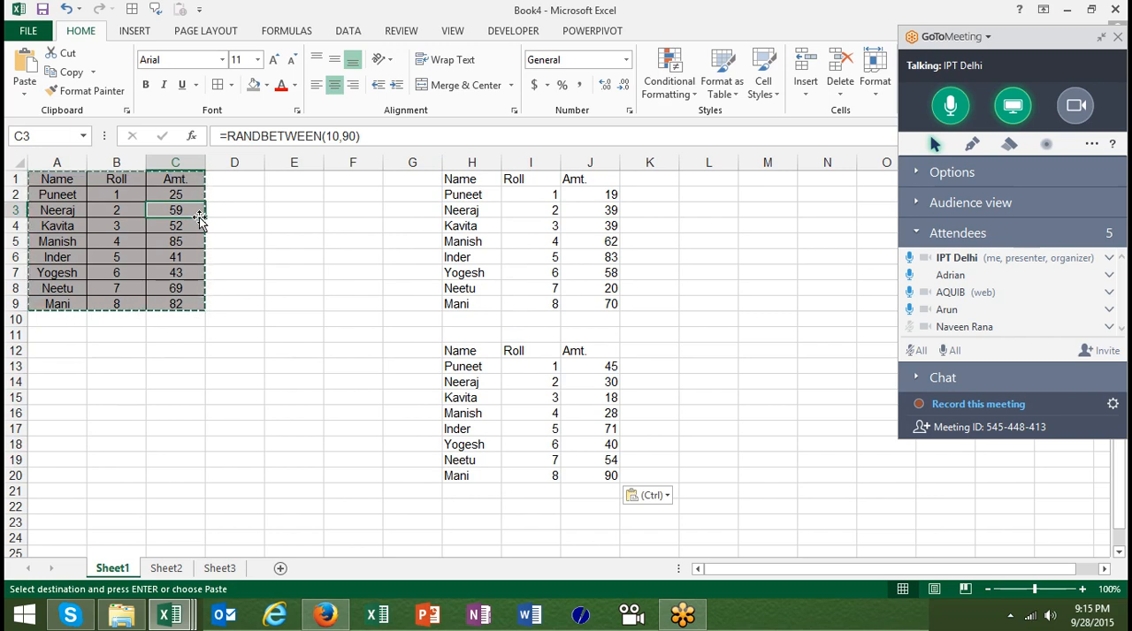
{"action": "left_click", "coordinate": [73, 194]}
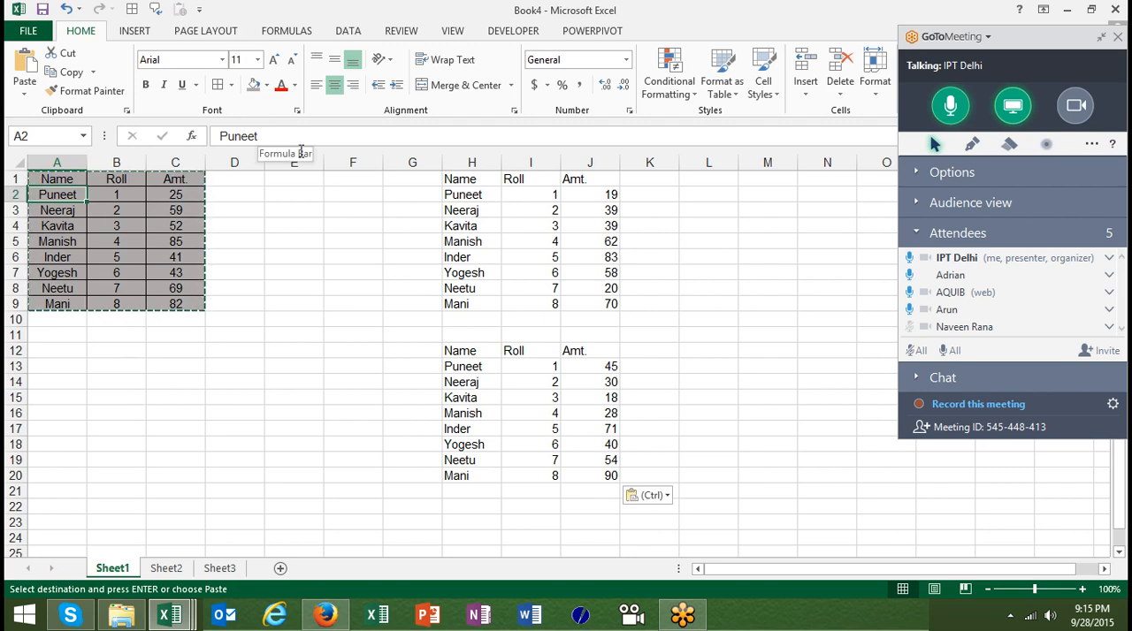
{"action": "left_click", "coordinate": [585, 207]}
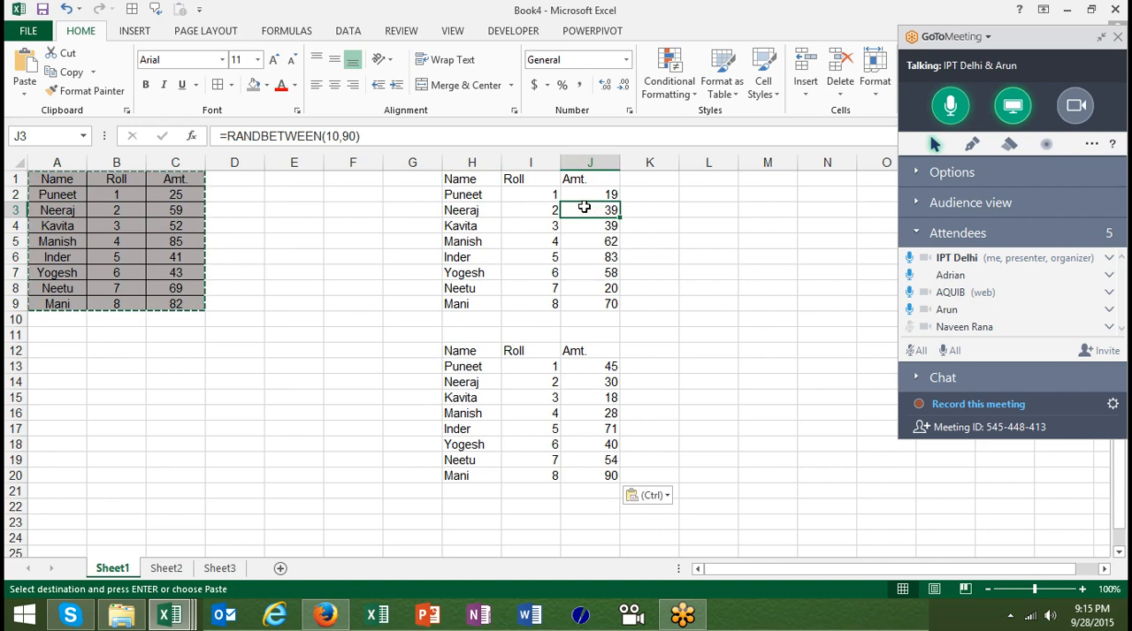
{"action": "left_click", "coordinate": [549, 428]}
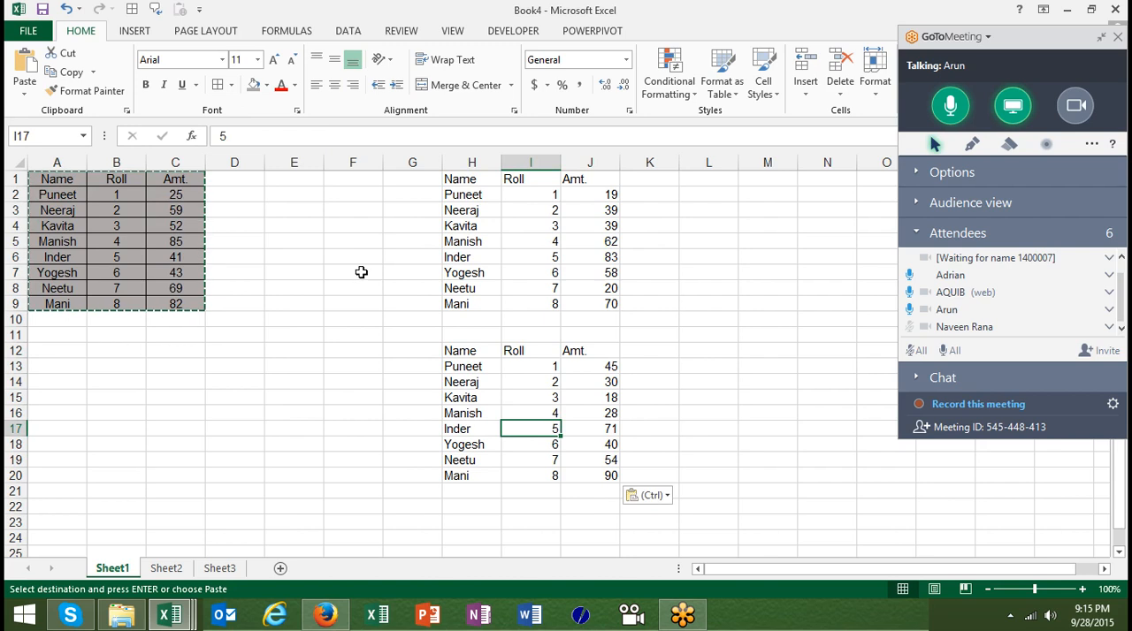
{"action": "left_click", "coordinate": [175, 222]}
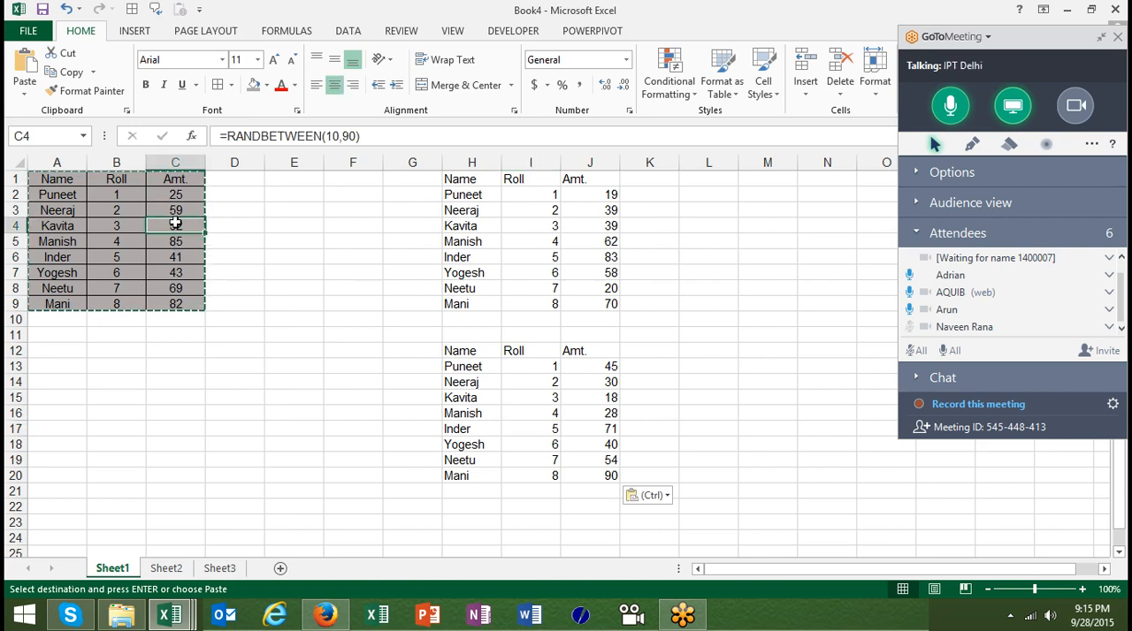
Recalculate the sheet by repeatedly entering and leaving empty cells in columns D, E and L, and compare how the Amt. columns react
{"action": "double_click", "coordinate": [260, 256]}
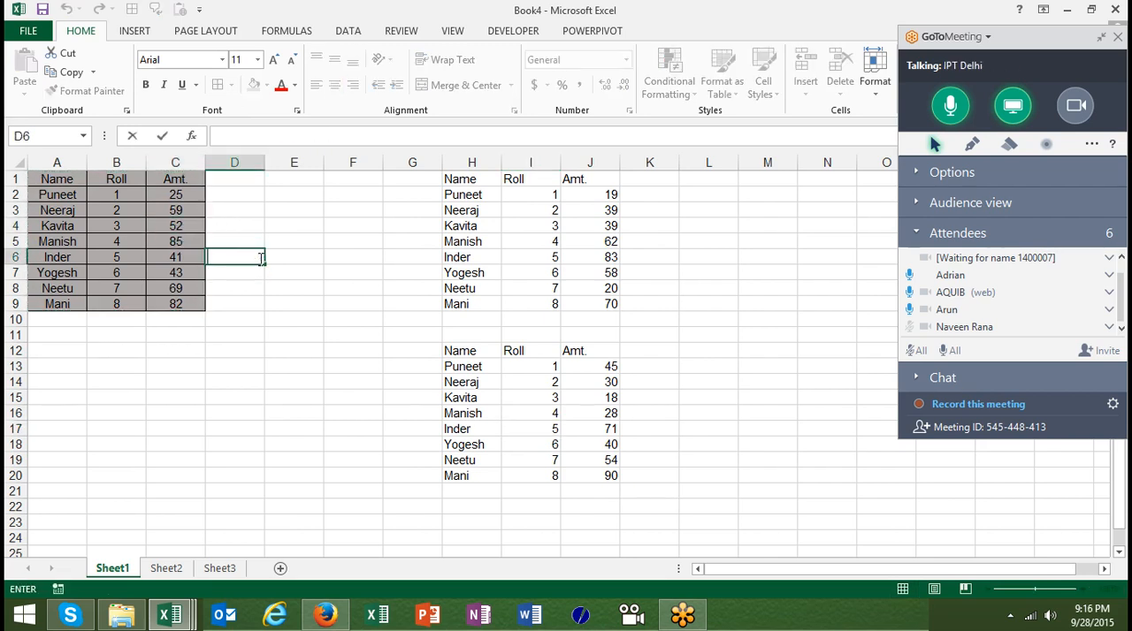
{"action": "left_click", "coordinate": [269, 278]}
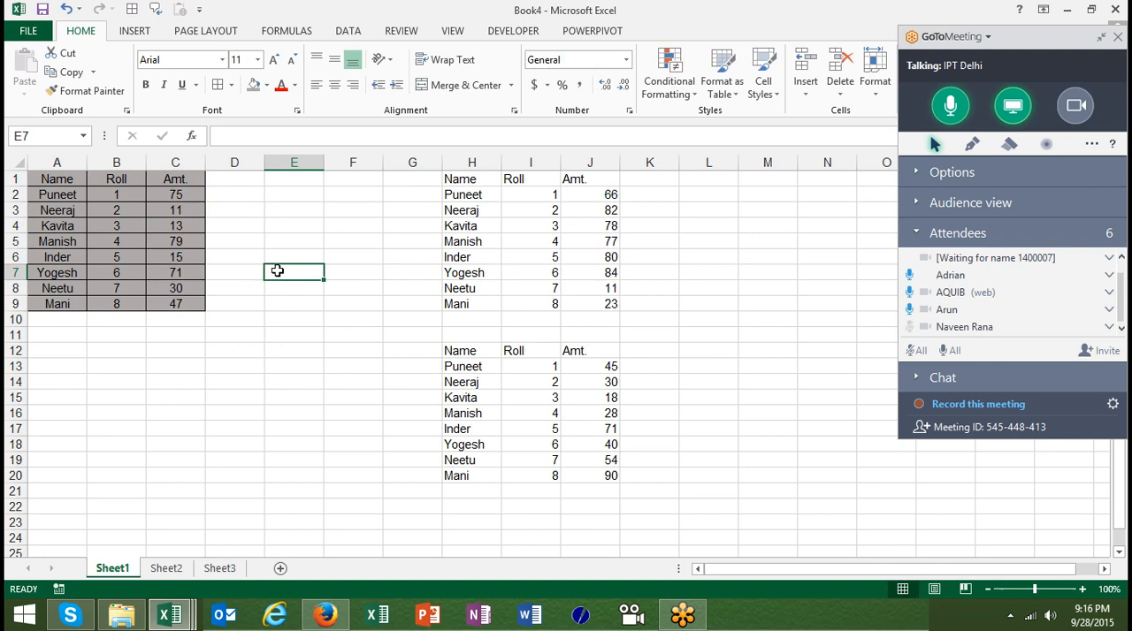
{"action": "double_click", "coordinate": [278, 271]}
{"action": "left_click", "coordinate": [287, 294]}
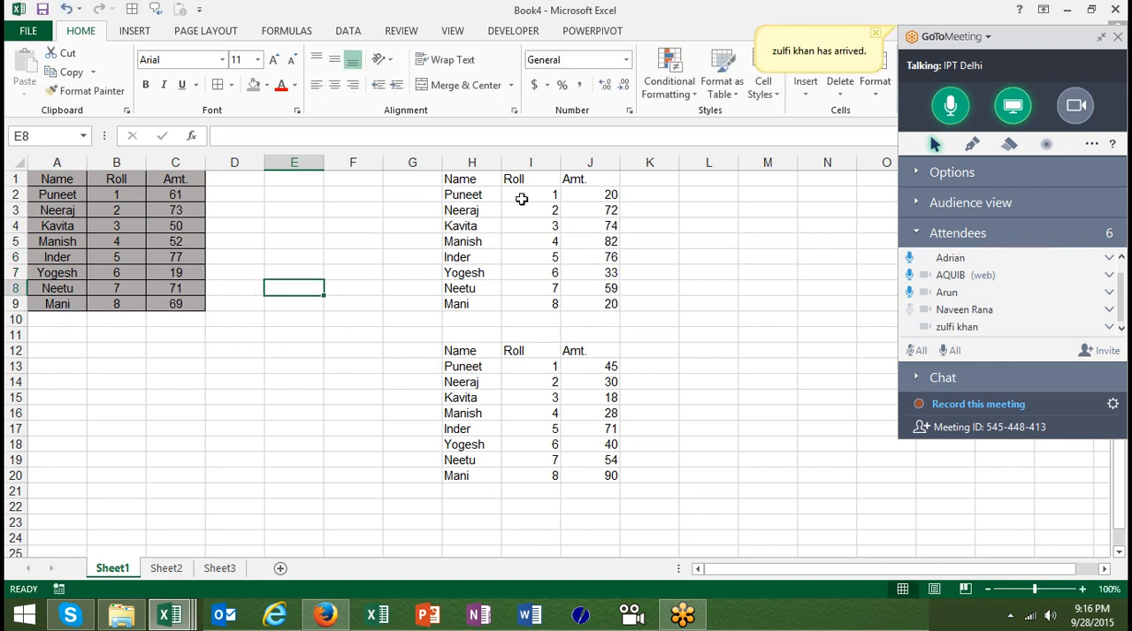
{"action": "left_click_drag", "start_coordinate": [615, 220], "coordinate": [726, 247]}
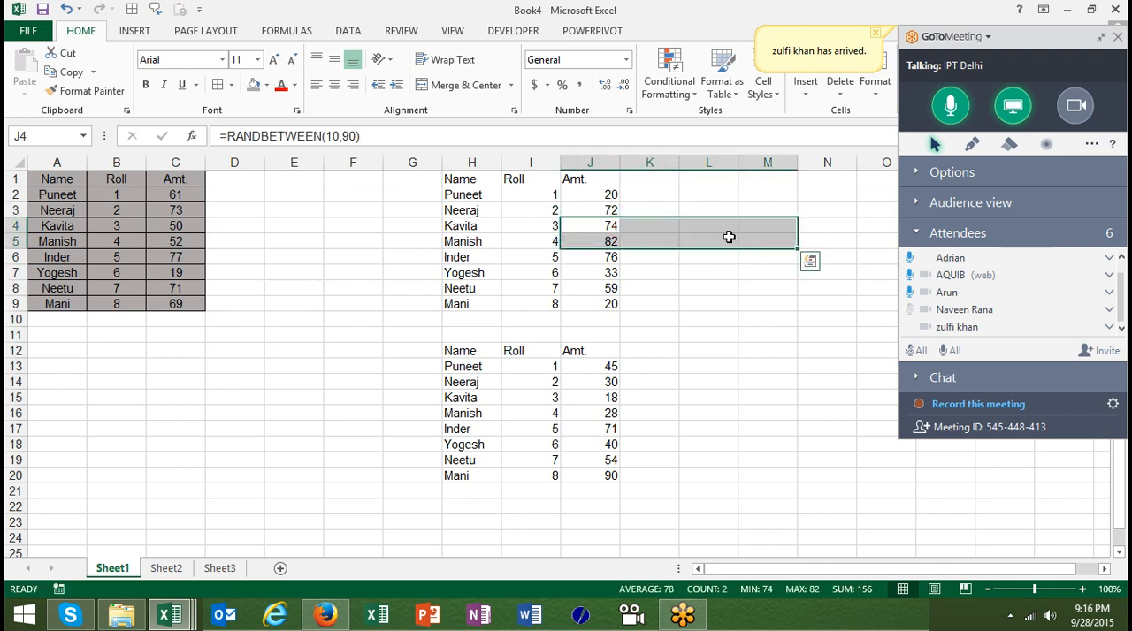
{"action": "double_click", "coordinate": [728, 236]}
{"action": "double_click", "coordinate": [721, 232]}
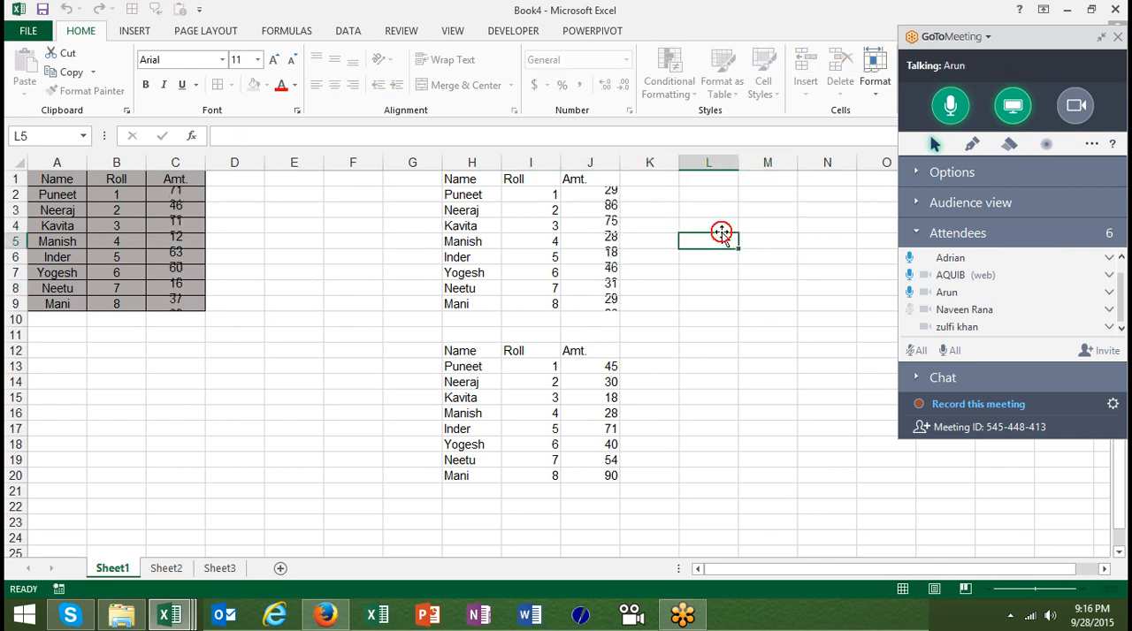
{"action": "left_click", "coordinate": [712, 212]}
{"action": "double_click", "coordinate": [712, 212]}
{"action": "double_click", "coordinate": [713, 226]}
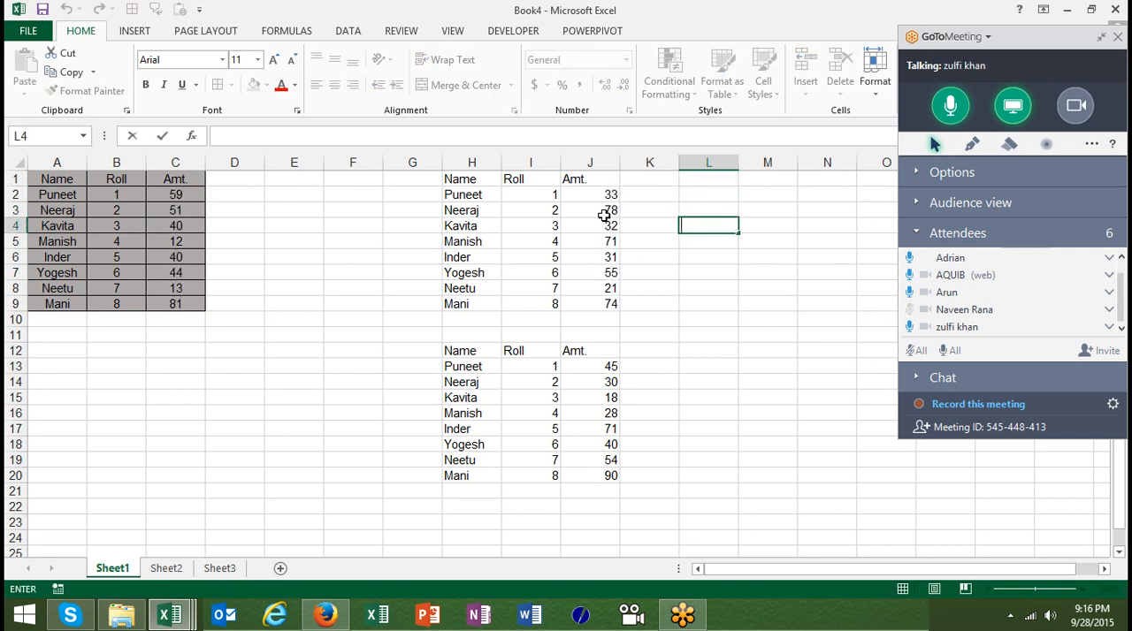
{"action": "left_click", "coordinate": [608, 183]}
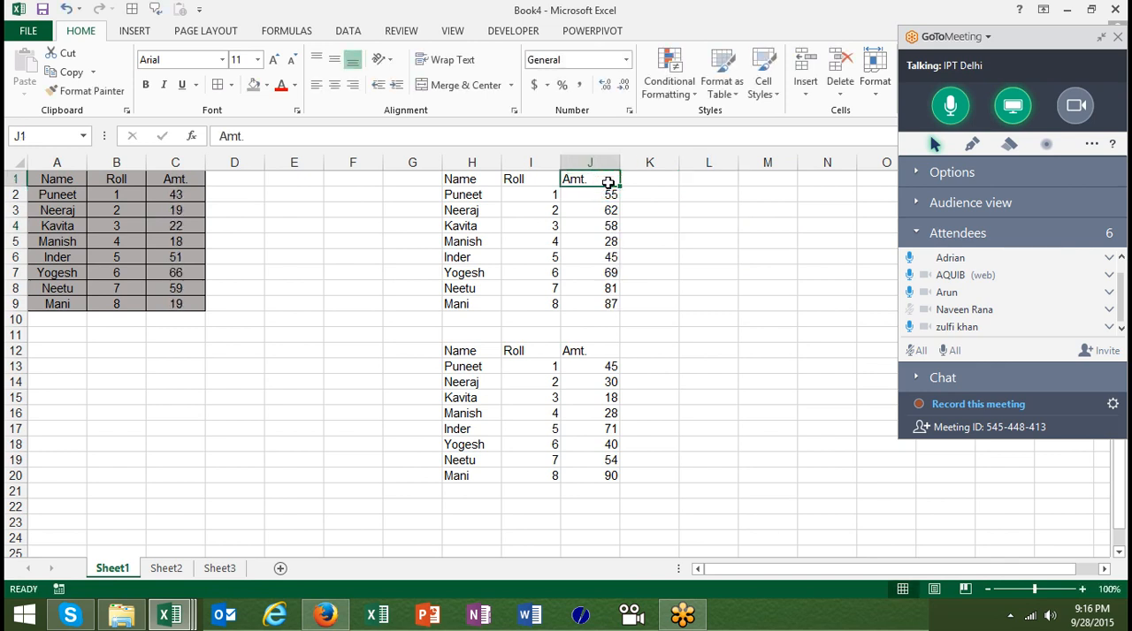
Examine the formula behind each Amt. cell of the formulas copy, from J2 to J9 and back up
{"action": "left_click", "coordinate": [608, 194]}
{"action": "key", "text": "Down"}
{"action": "key", "text": "Down"}
{"action": "key", "text": "Down"}
{"action": "key", "text": "Down"}
{"action": "key", "text": "Down"}
{"action": "key", "text": "Down"}
{"action": "key", "text": "Down"}
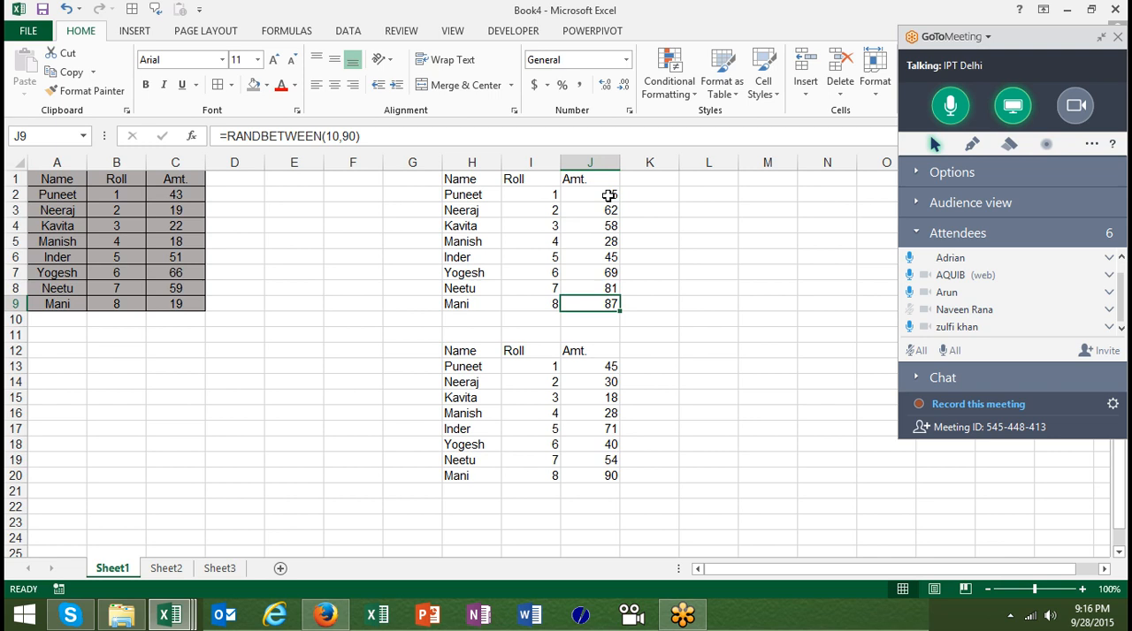
{"action": "key", "text": "Up"}
{"action": "key", "text": "Up"}
{"action": "key", "text": "Up"}
{"action": "key", "text": "Up"}
{"action": "key", "text": "Up"}
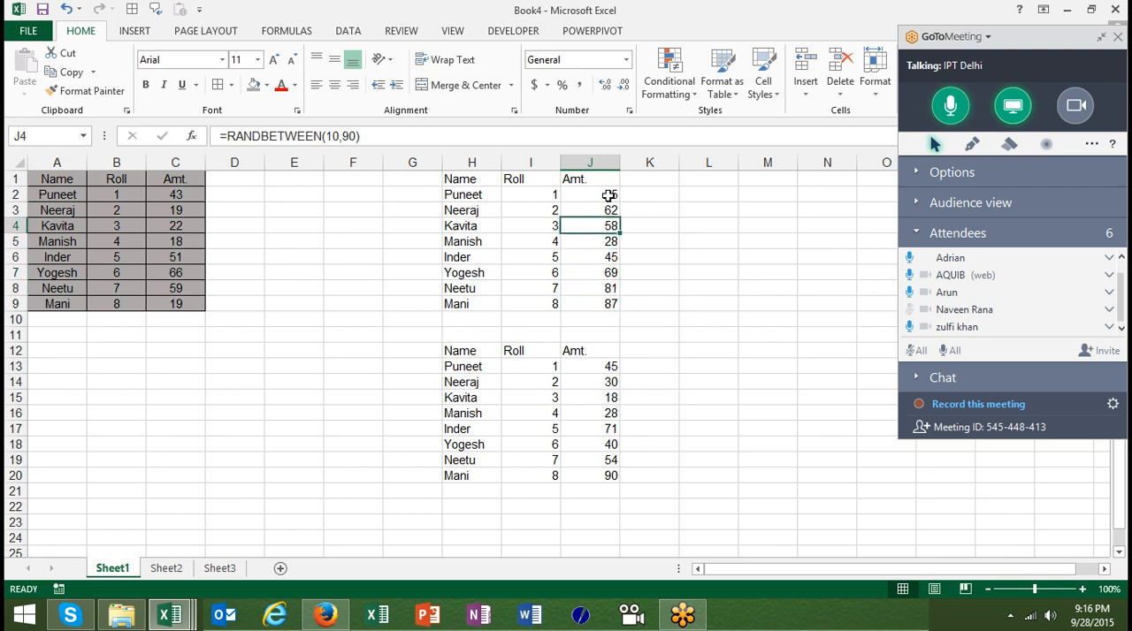
{"action": "key", "text": "Up"}
{"action": "key", "text": "Up"}
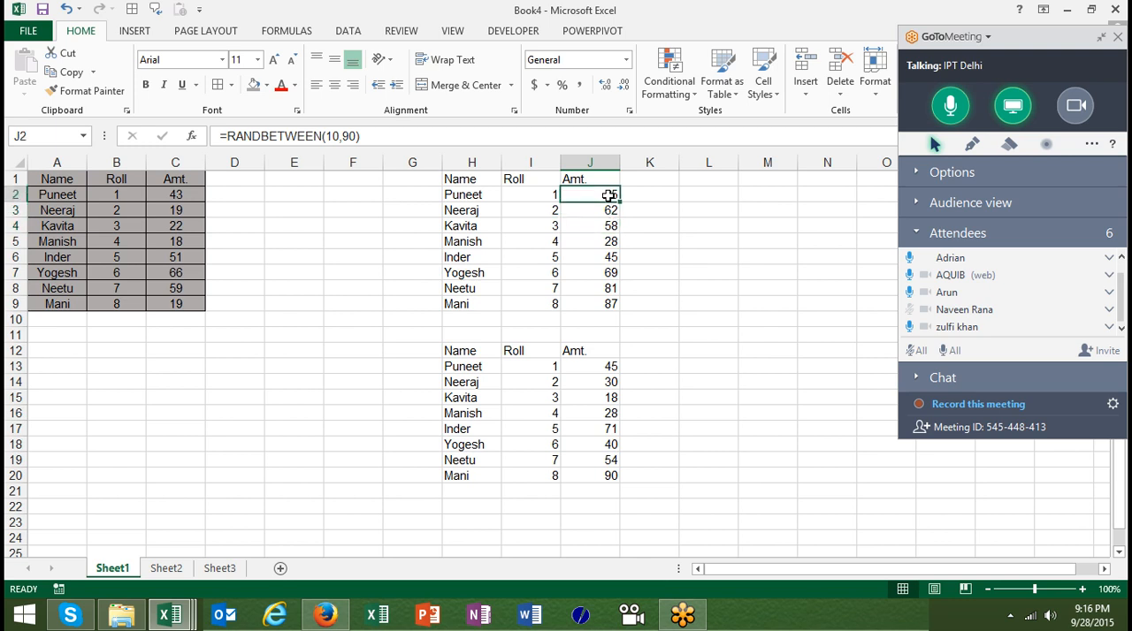
Convert the Amt. formulas in J2:J9 to fixed values by copying them and pasting only the values over the same cells
{"action": "key", "text": "shift+Down"}
{"action": "key", "text": "shift+Down"}
{"action": "key", "text": "shift+Down"}
{"action": "key", "text": "shift+Down"}
{"action": "key", "text": "shift+Down"}
{"action": "key", "text": "shift+Down"}
{"action": "key", "text": "shift+Down"}
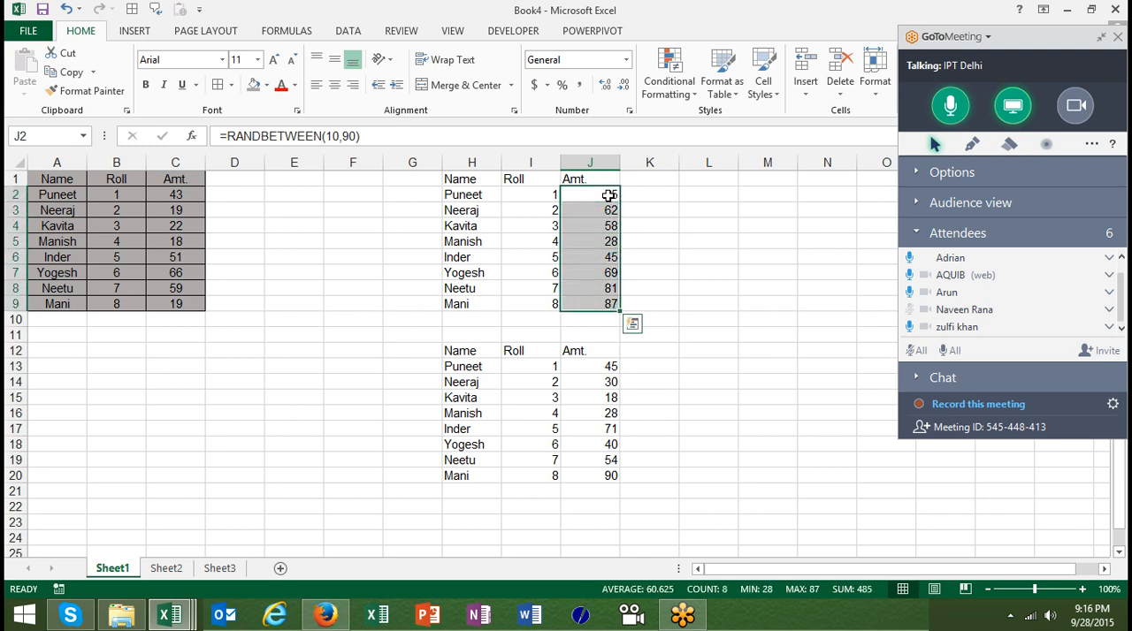
{"action": "key", "text": "ctrl+c"}
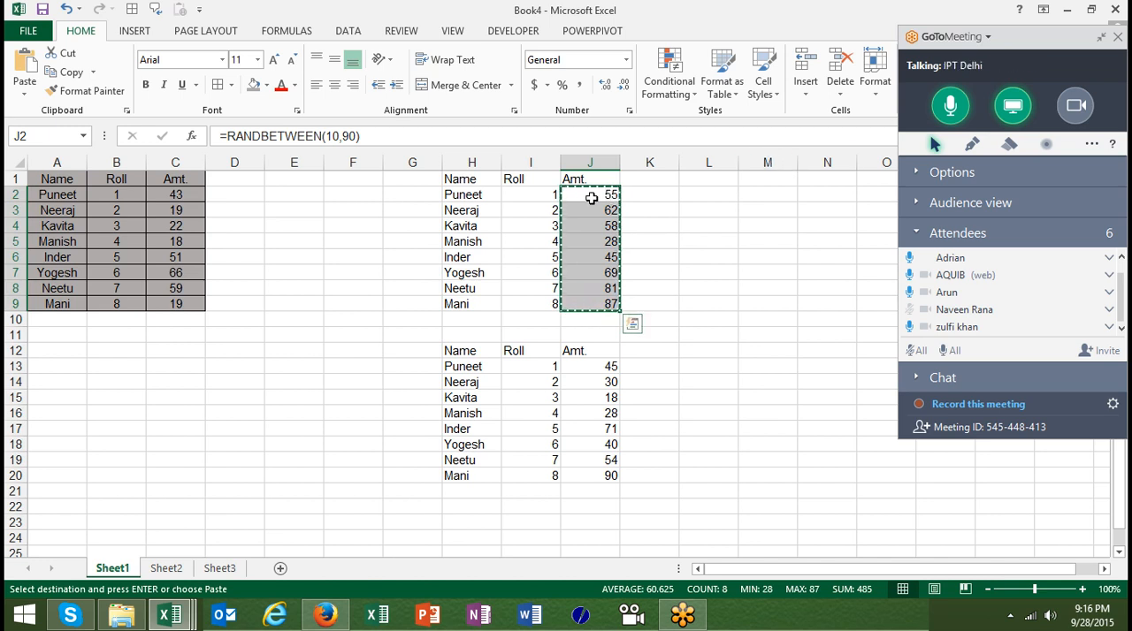
{"action": "right_click", "coordinate": [590, 200]}
{"action": "left_click", "coordinate": [652, 293]}
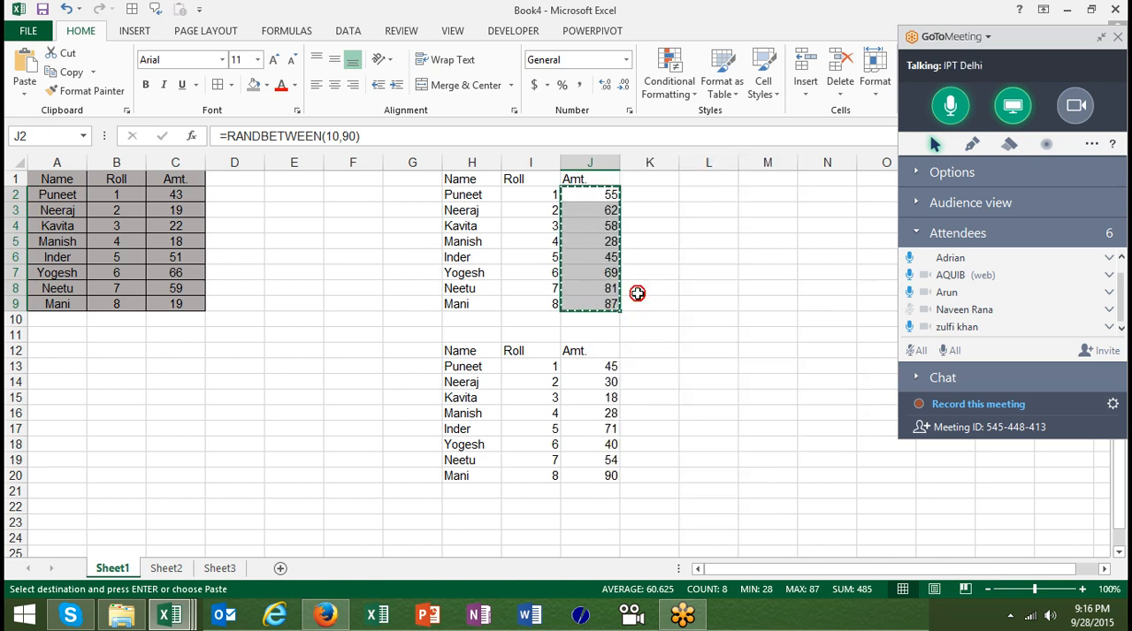
{"action": "left_click", "coordinate": [517, 232]}
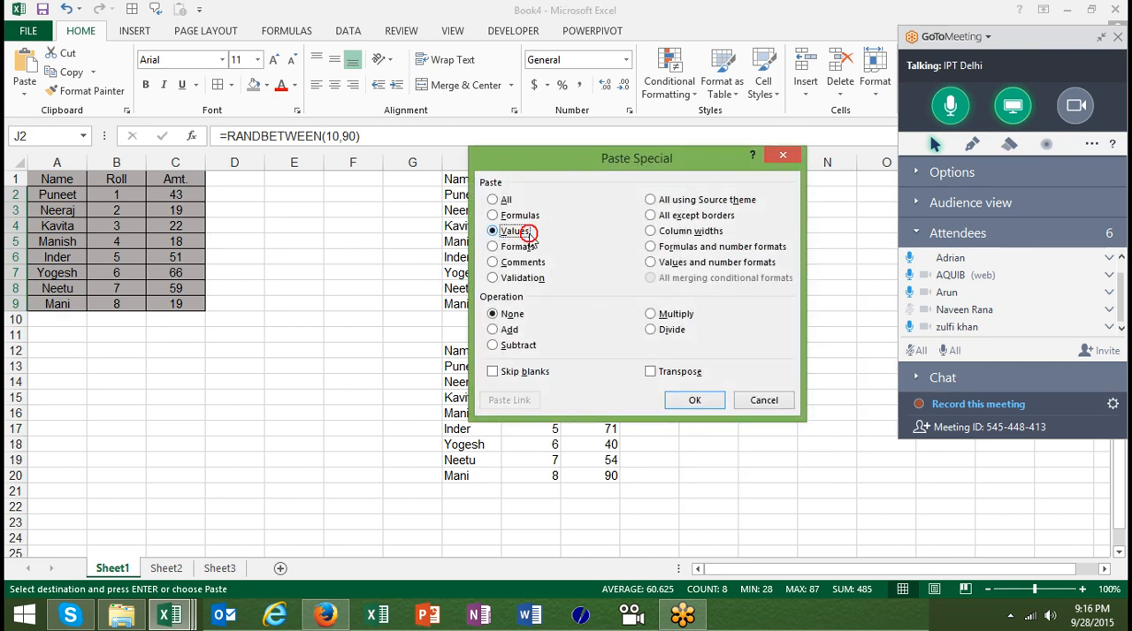
{"action": "left_click", "coordinate": [695, 400]}
{"action": "left_click", "coordinate": [612, 212]}
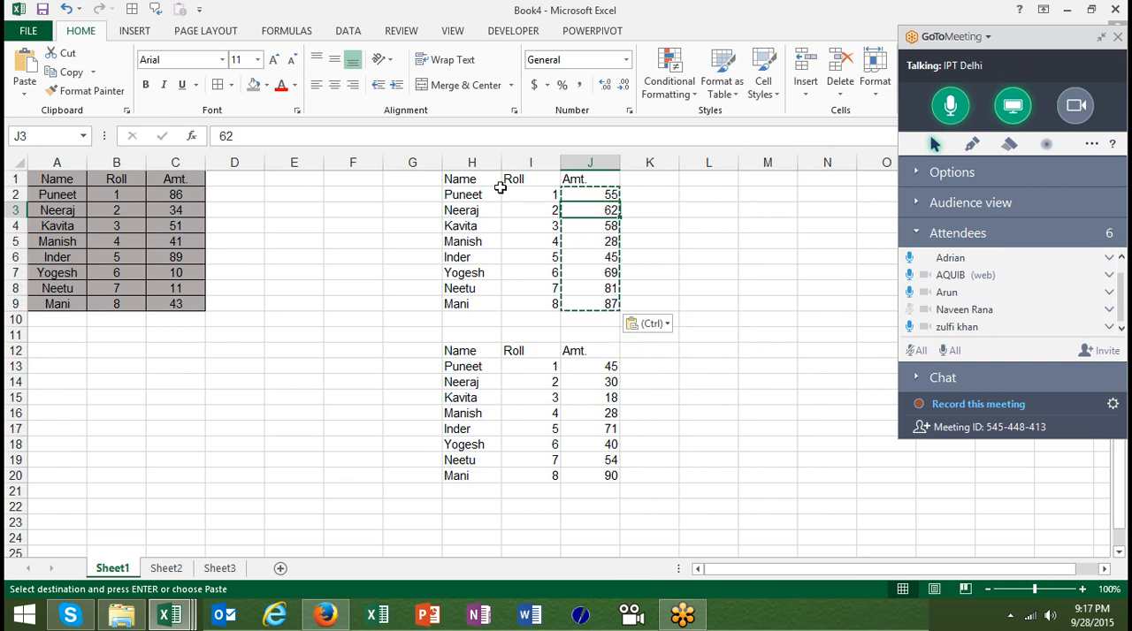
Clear the contents of columns H to J to remove both pasted copies of the table
{"action": "left_click_drag", "start_coordinate": [469, 163], "coordinate": [569, 187]}
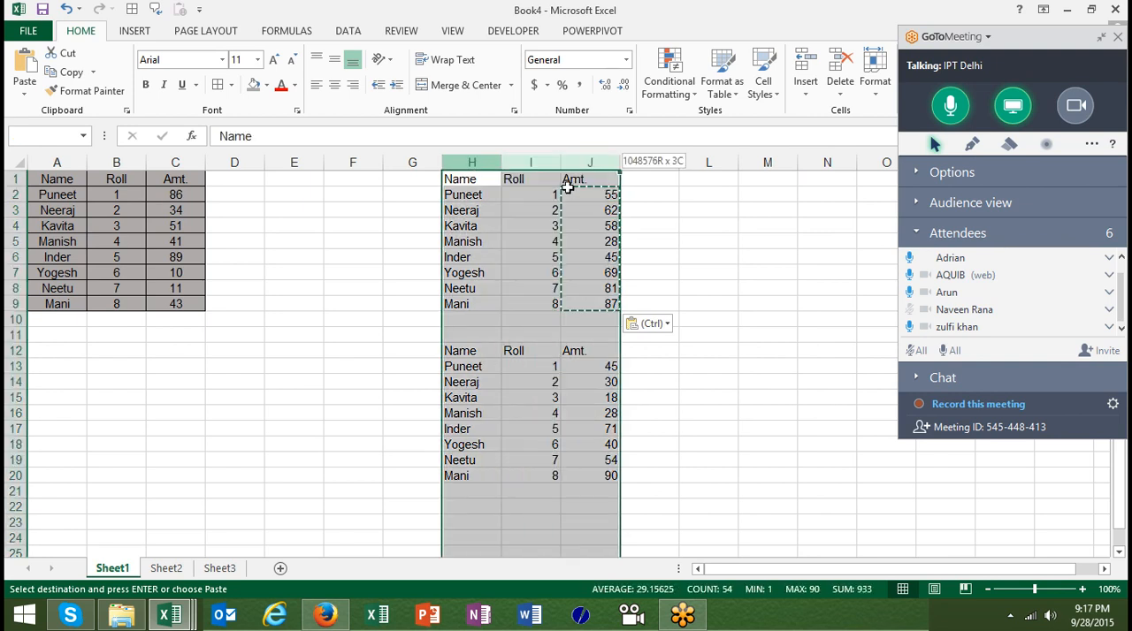
{"action": "key", "text": "Delete"}
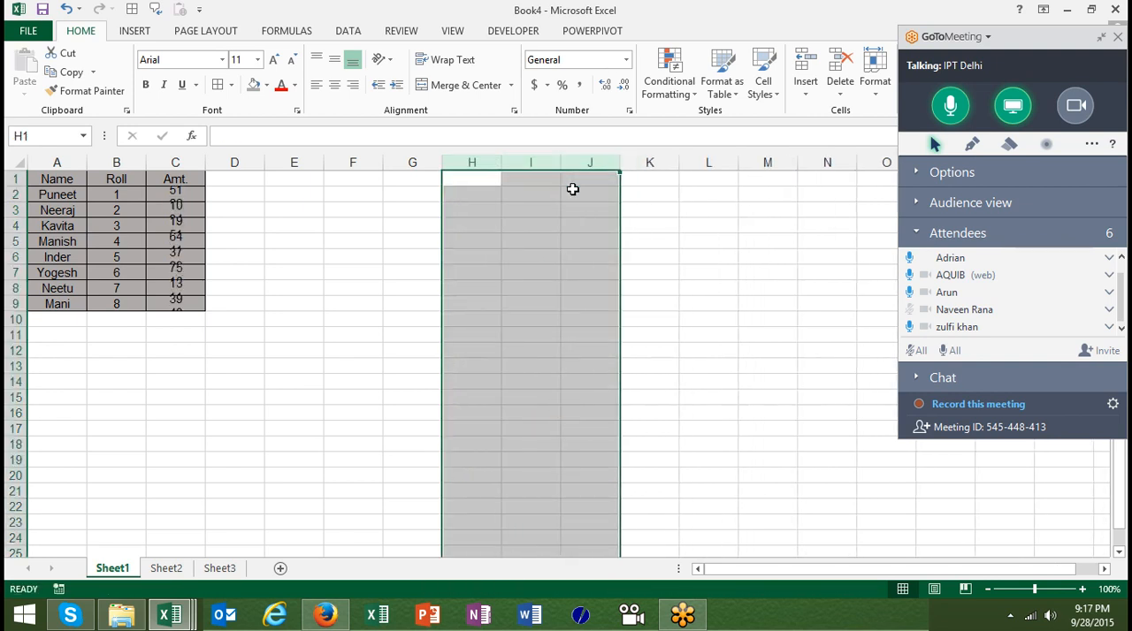
{"action": "double_click", "coordinate": [52, 181]}
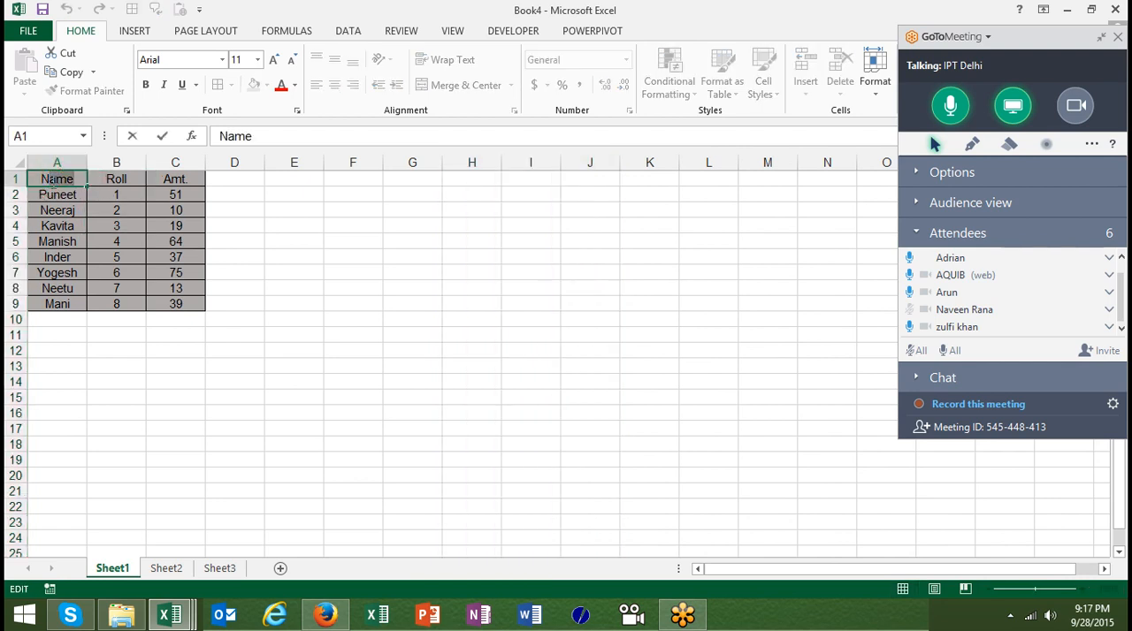
{"action": "double_click", "coordinate": [59, 206]}
{"action": "left_click", "coordinate": [57, 191]}
{"action": "left_click", "coordinate": [56, 186]}
{"action": "key", "text": "ctrl+a"}
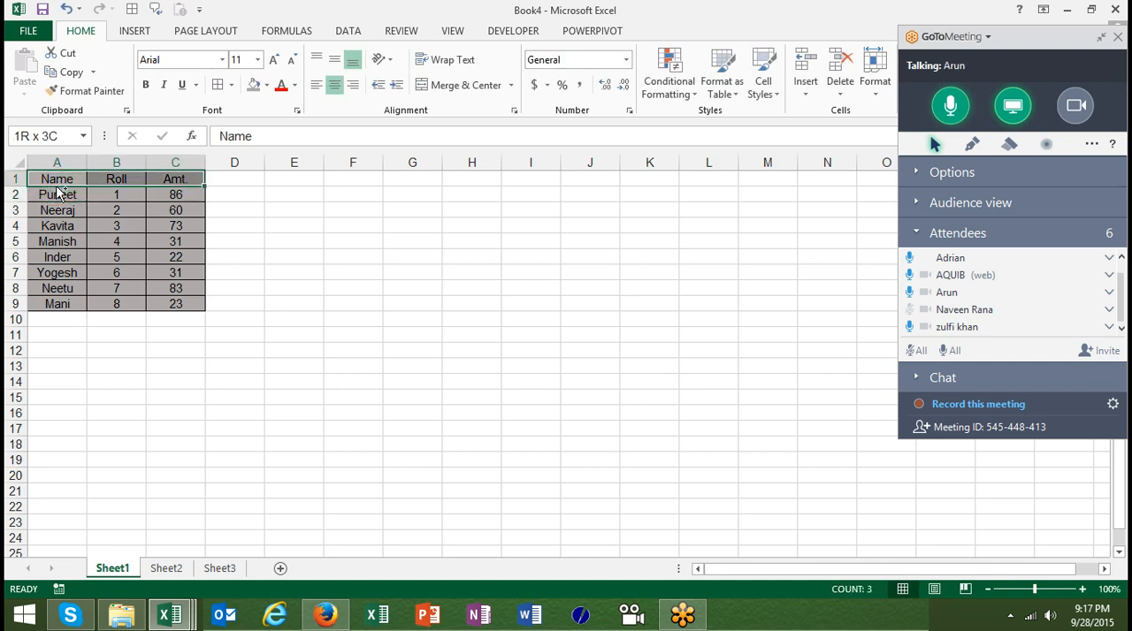
{"action": "key", "text": "ctrl+c"}
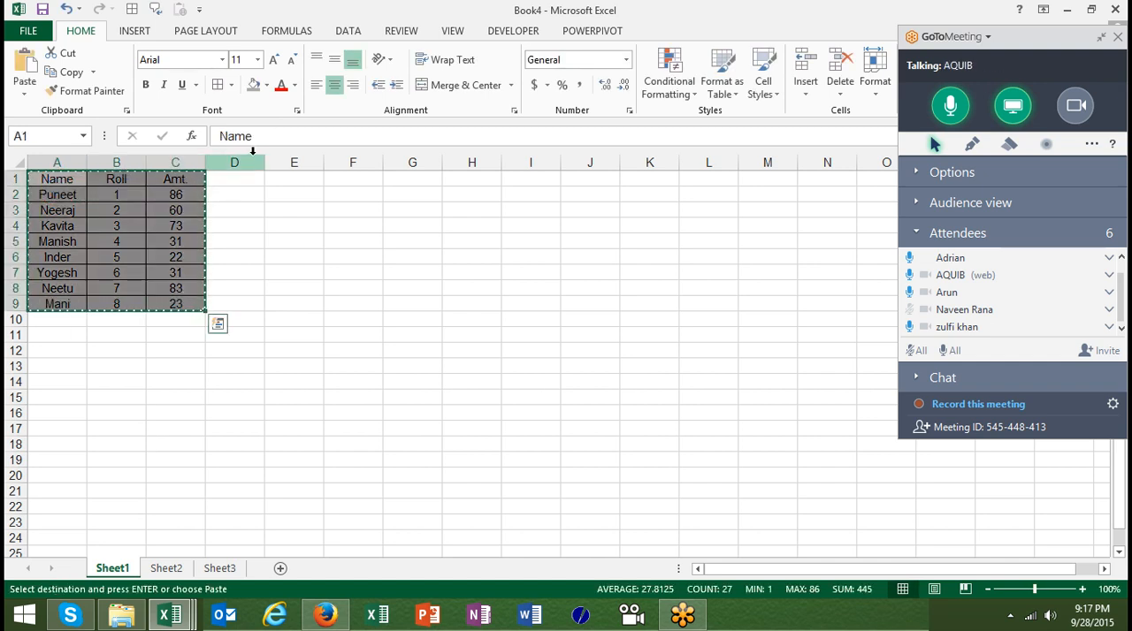
{"action": "left_click", "coordinate": [410, 177]}
{"action": "right_click", "coordinate": [411, 178]}
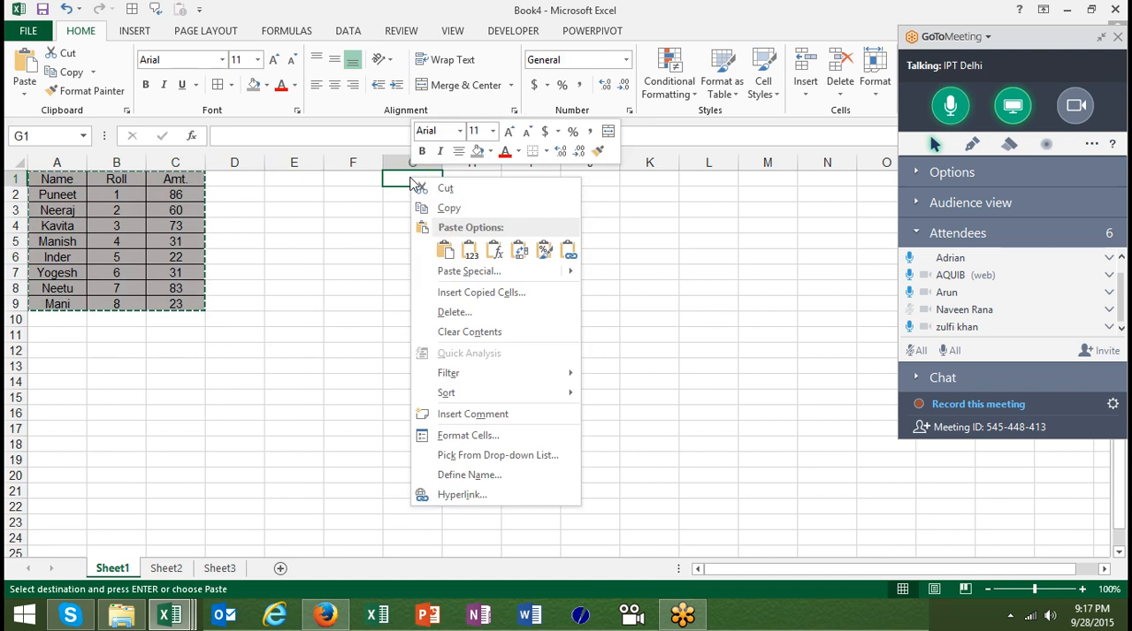
{"action": "left_click", "coordinate": [459, 271]}
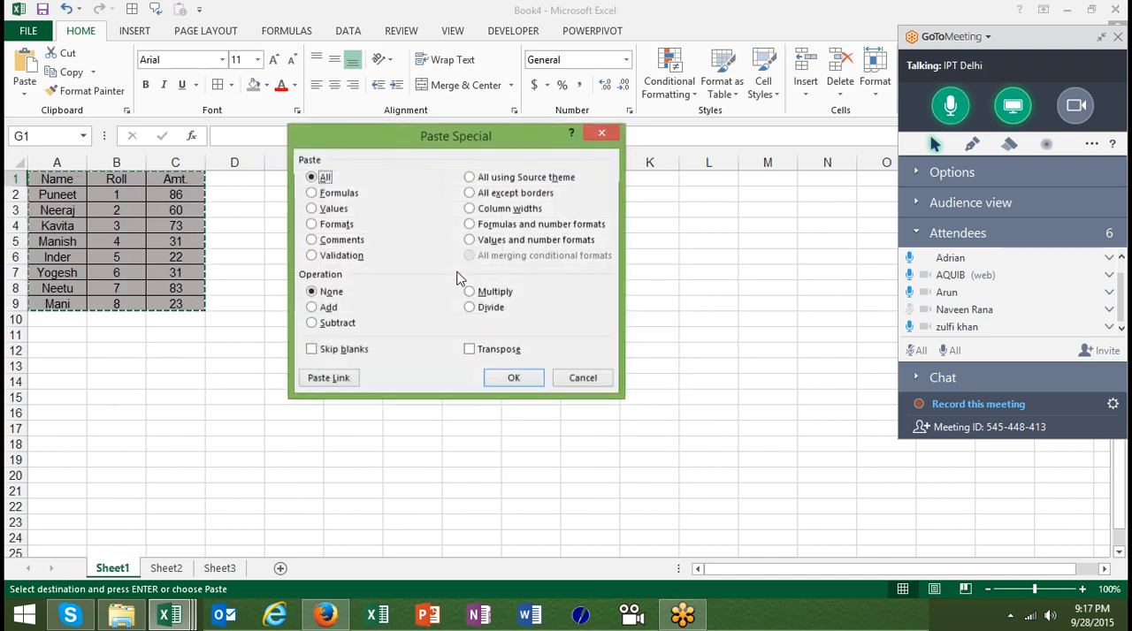
{"action": "left_click", "coordinate": [337, 227]}
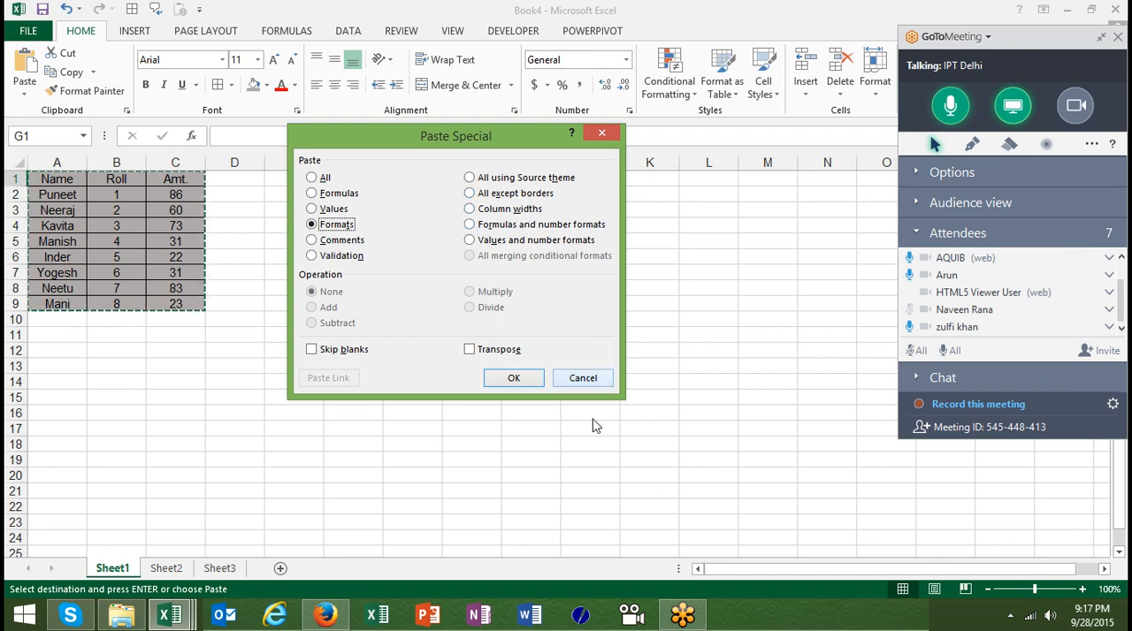
{"action": "left_click", "coordinate": [599, 381]}
{"action": "left_click", "coordinate": [600, 388]}
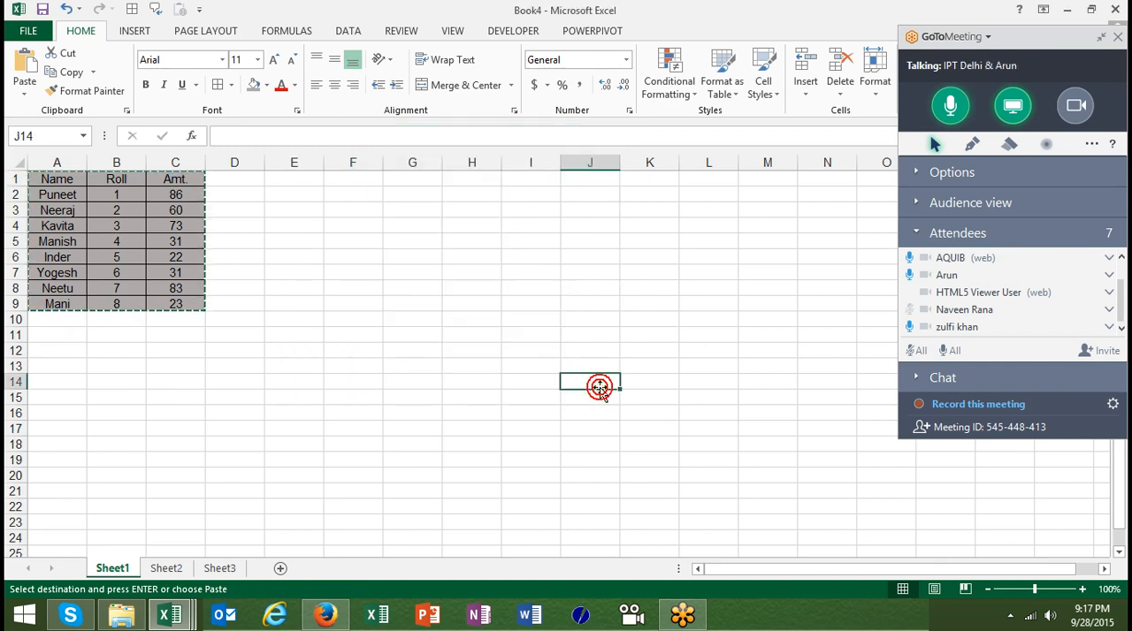
{"action": "left_click", "coordinate": [447, 319]}
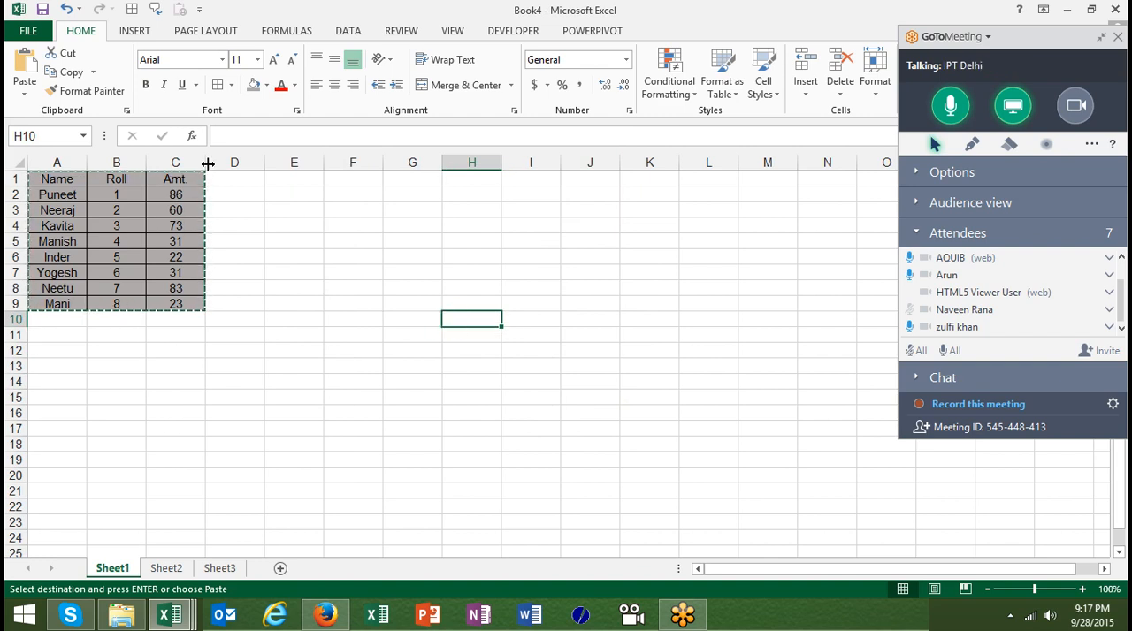
AutoFit the widths of columns A, B and C to their contents on Sheet1 and clear the copy marquee
{"action": "double_click", "coordinate": [205, 163]}
{"action": "left_click_drag", "start_coordinate": [147, 160], "coordinate": [147, 159]}
{"action": "double_click", "coordinate": [147, 159]}
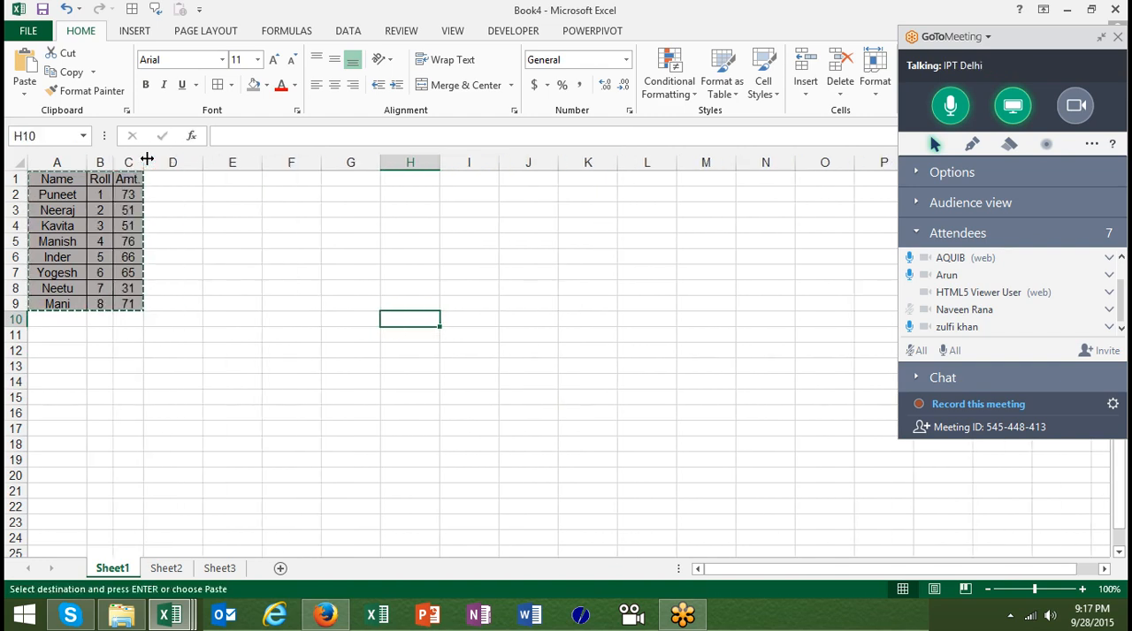
{"action": "double_click", "coordinate": [86, 163]}
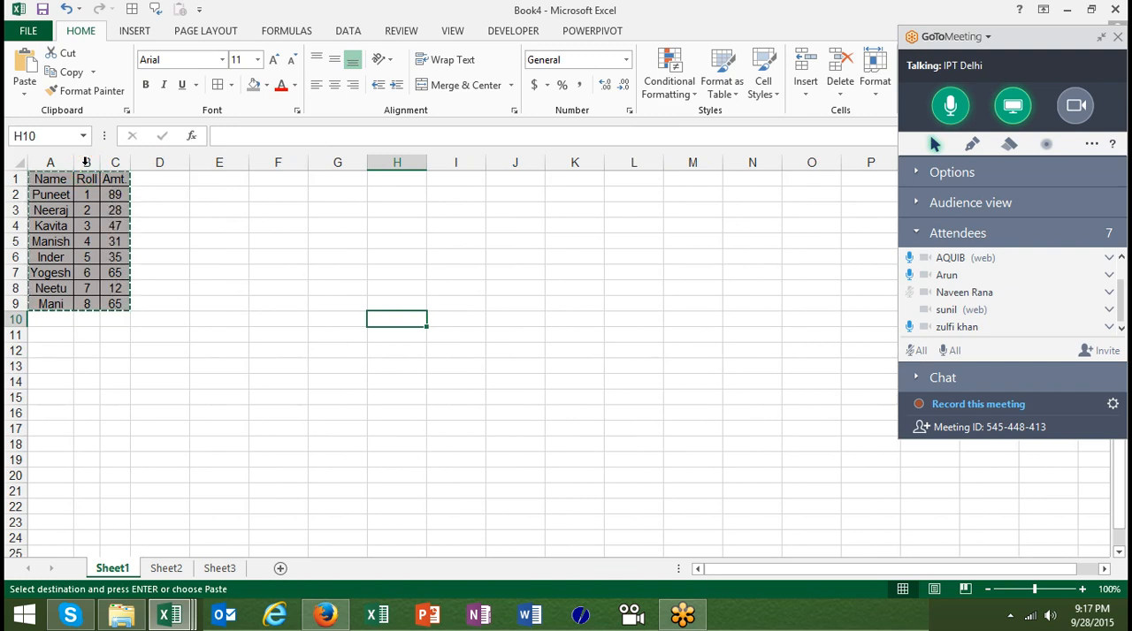
{"action": "key", "text": "Escape"}
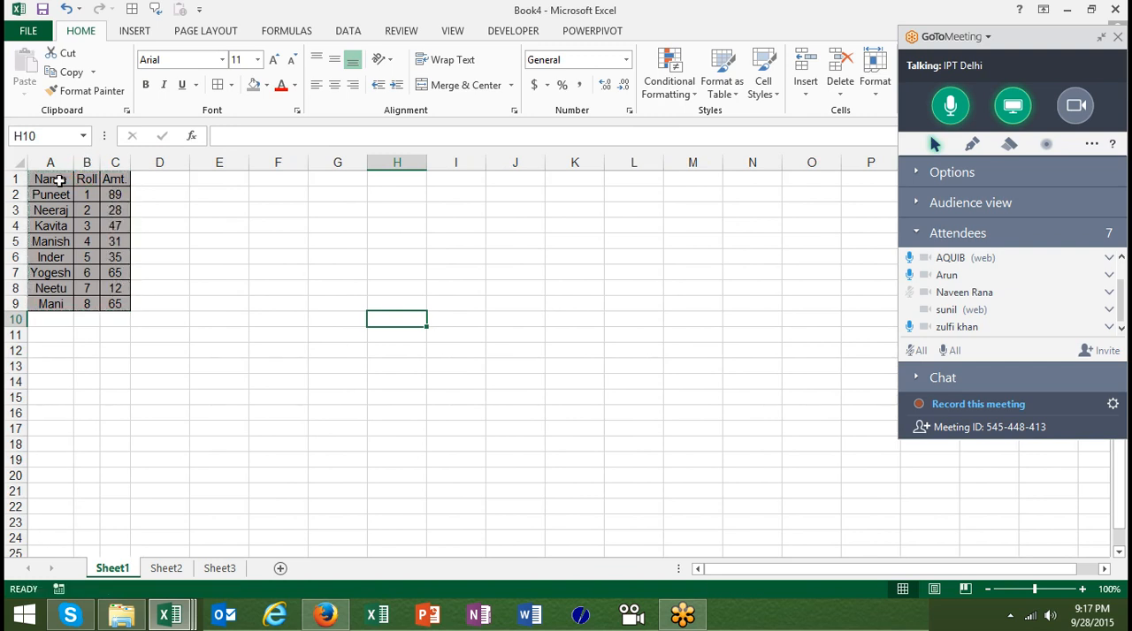
Copy the whole table A1:C9 from Sheet1 and paste it at A1 on Sheet2
{"action": "left_click", "coordinate": [58, 180]}
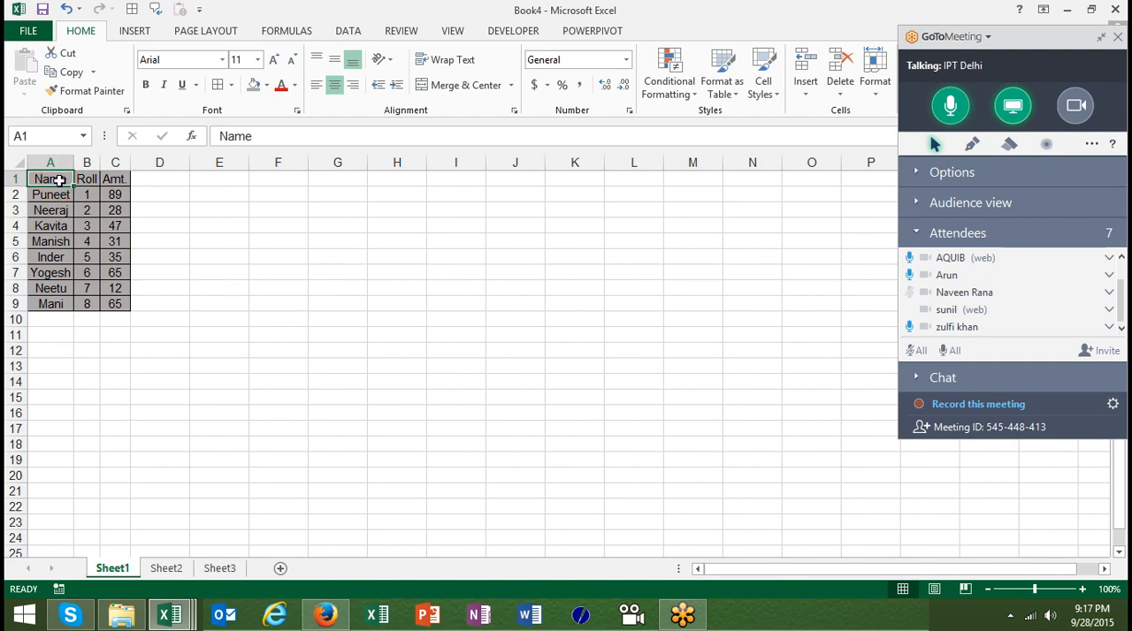
{"action": "key", "text": "ctrl+shift+Right"}
{"action": "key", "text": "ctrl+shift+Down"}
{"action": "key", "text": "ctrl+c"}
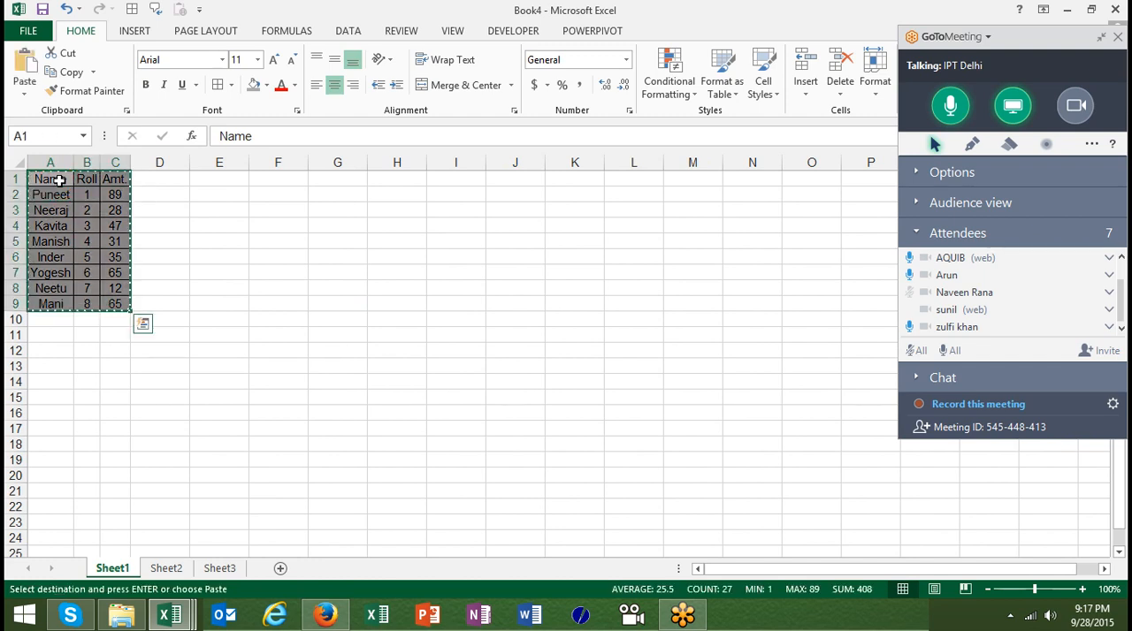
{"action": "left_click", "coordinate": [168, 569]}
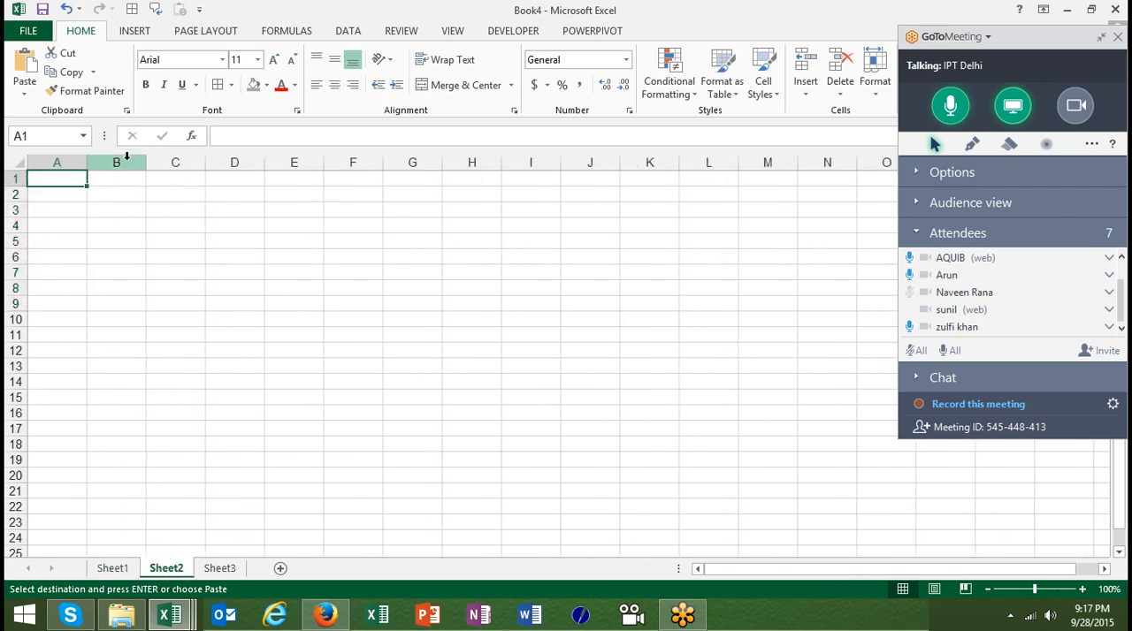
{"action": "key", "text": "ctrl+v"}
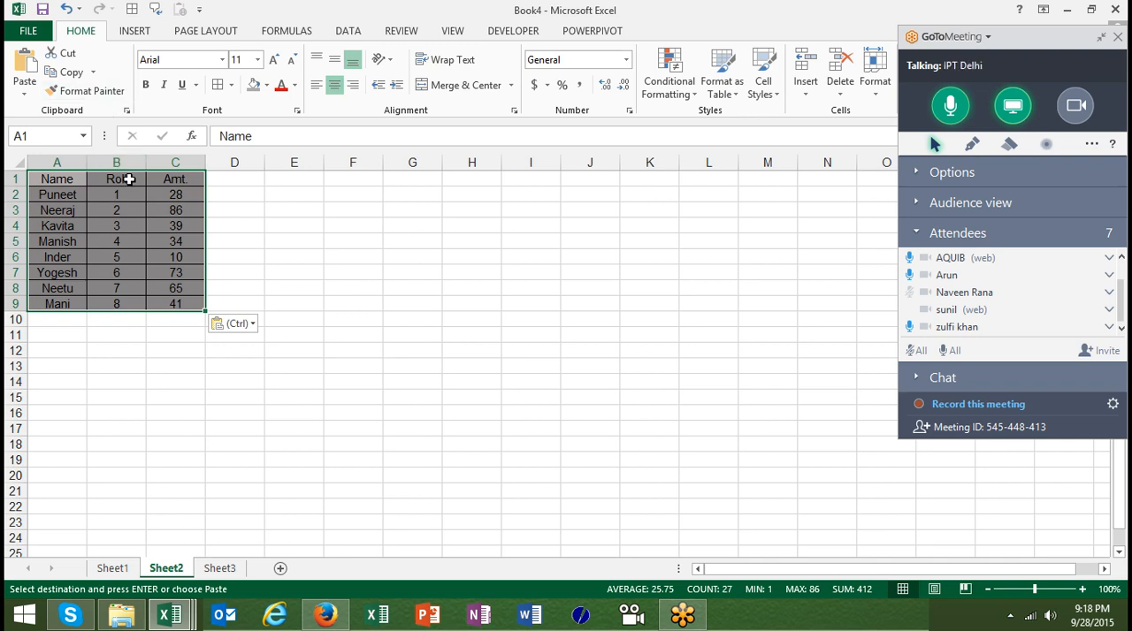
Open Paste Special for the pasted table on Sheet2 and choose the Column widths option
{"action": "right_click", "coordinate": [129, 179]}
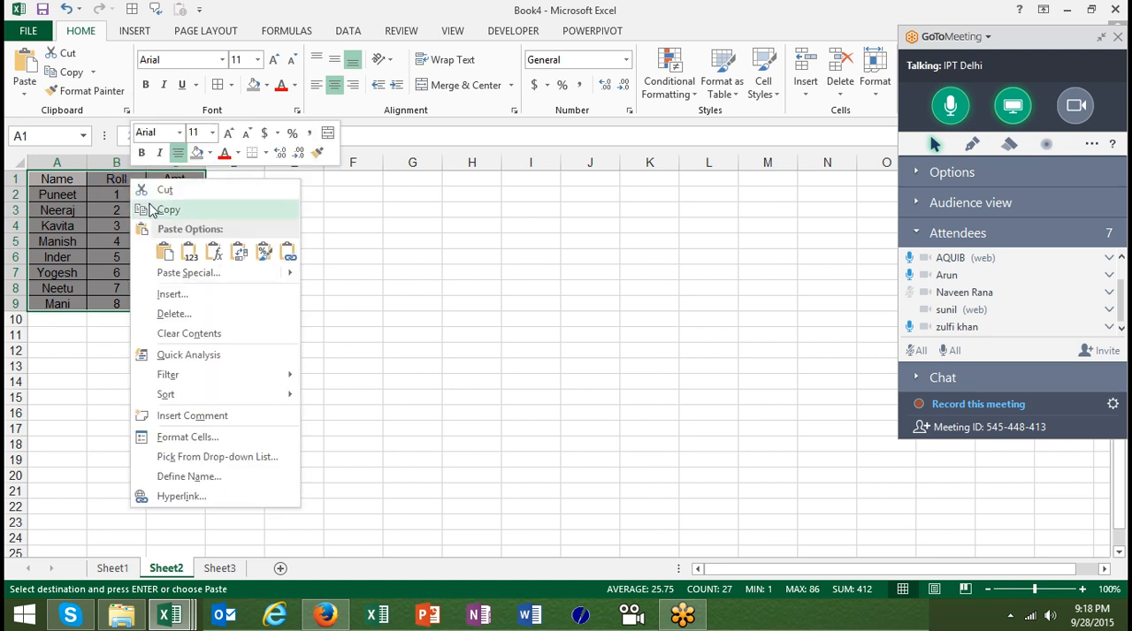
{"action": "left_click", "coordinate": [176, 275]}
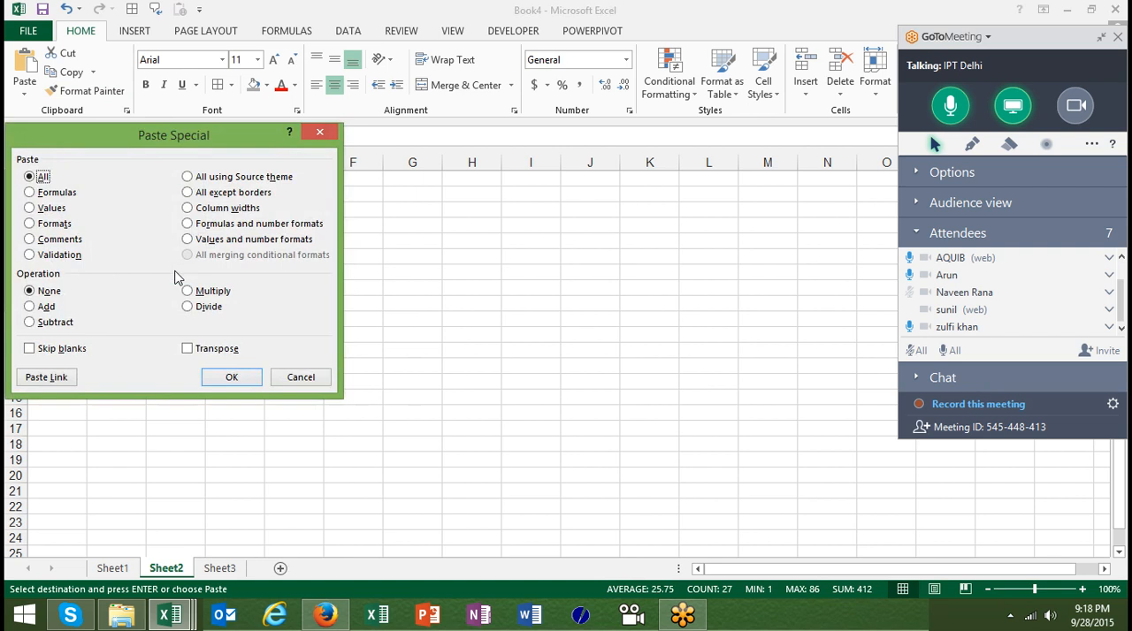
{"action": "left_click", "coordinate": [226, 210]}
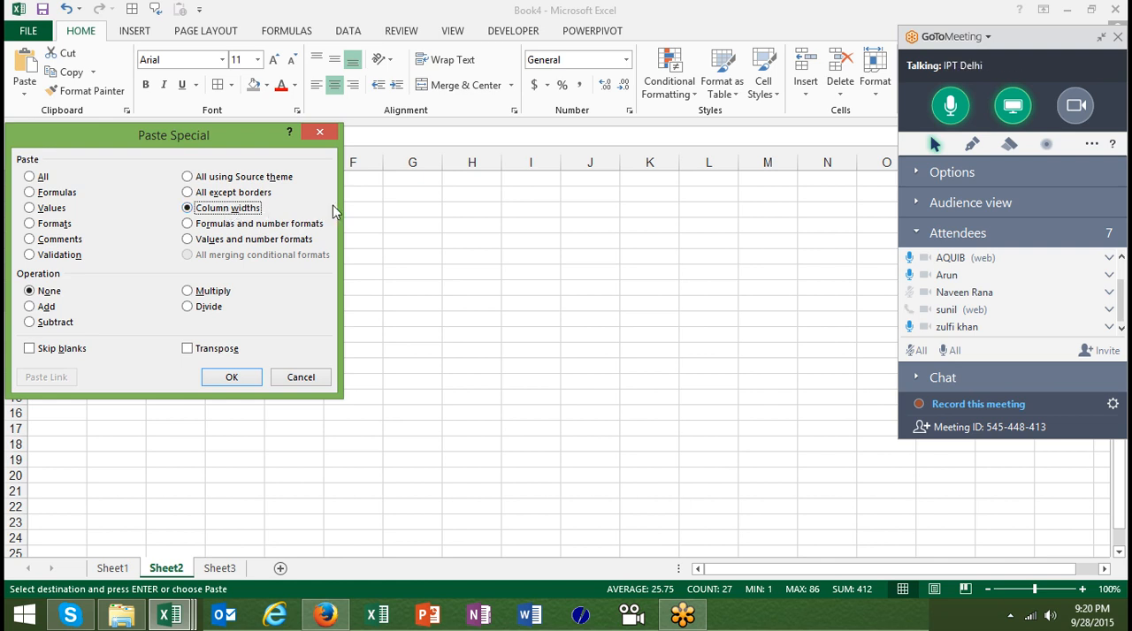
Switch to GoToMeeting, review the audio mode while keeping VoIP only, and expand the attendee list again
{"action": "left_click", "coordinate": [921, 178]}
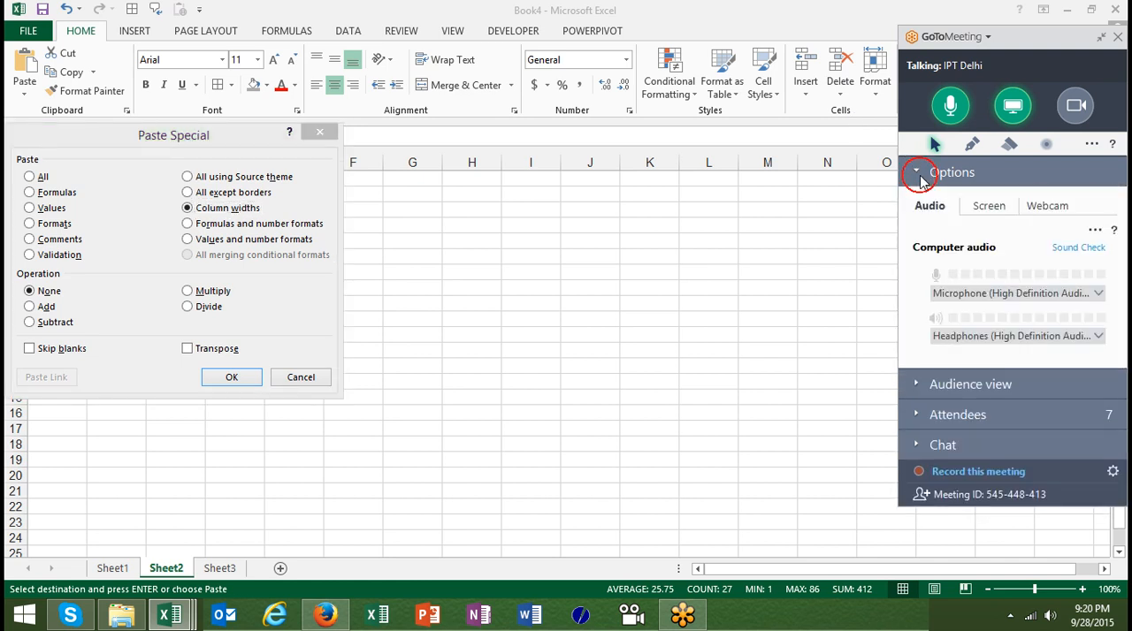
{"action": "left_click", "coordinate": [1094, 232]}
{"action": "left_click", "coordinate": [1046, 282]}
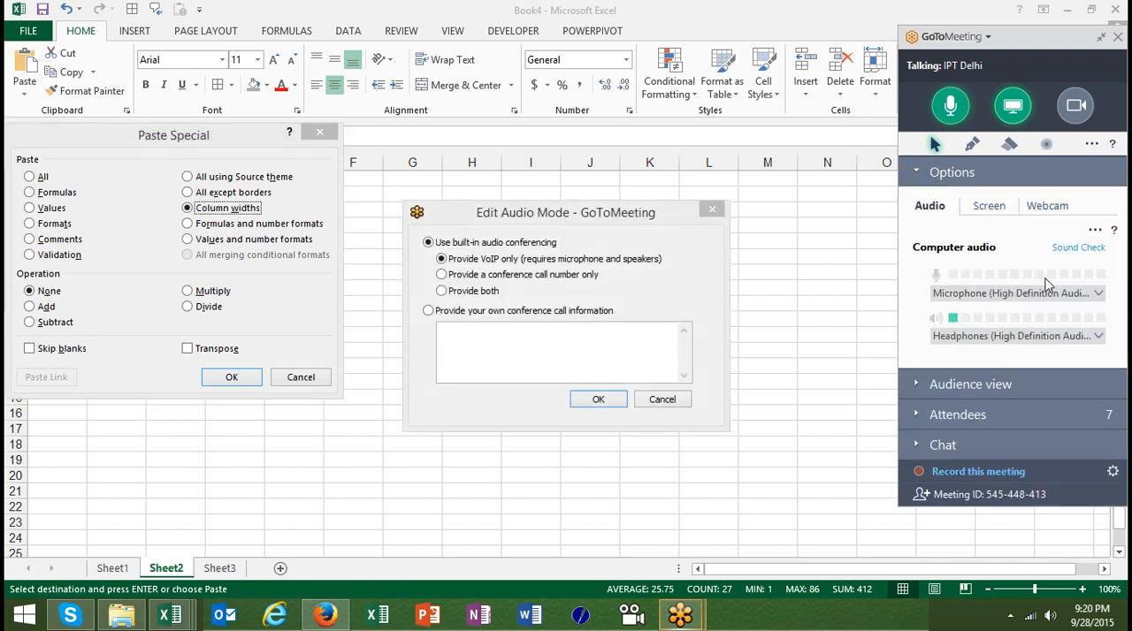
{"action": "left_click", "coordinate": [619, 400]}
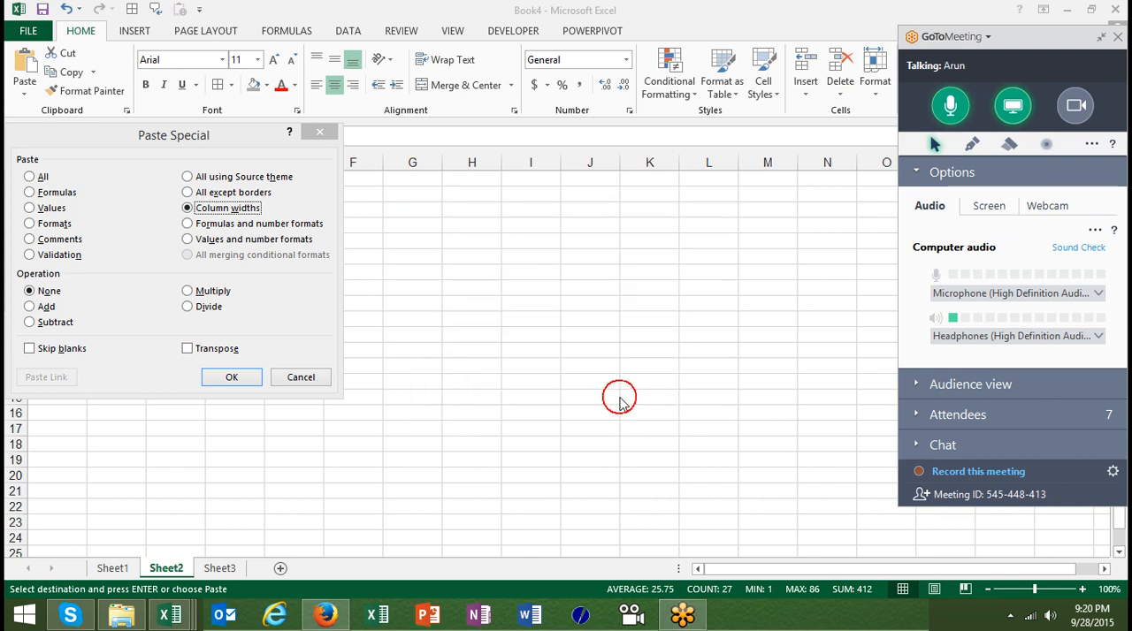
{"action": "left_click", "coordinate": [918, 175]}
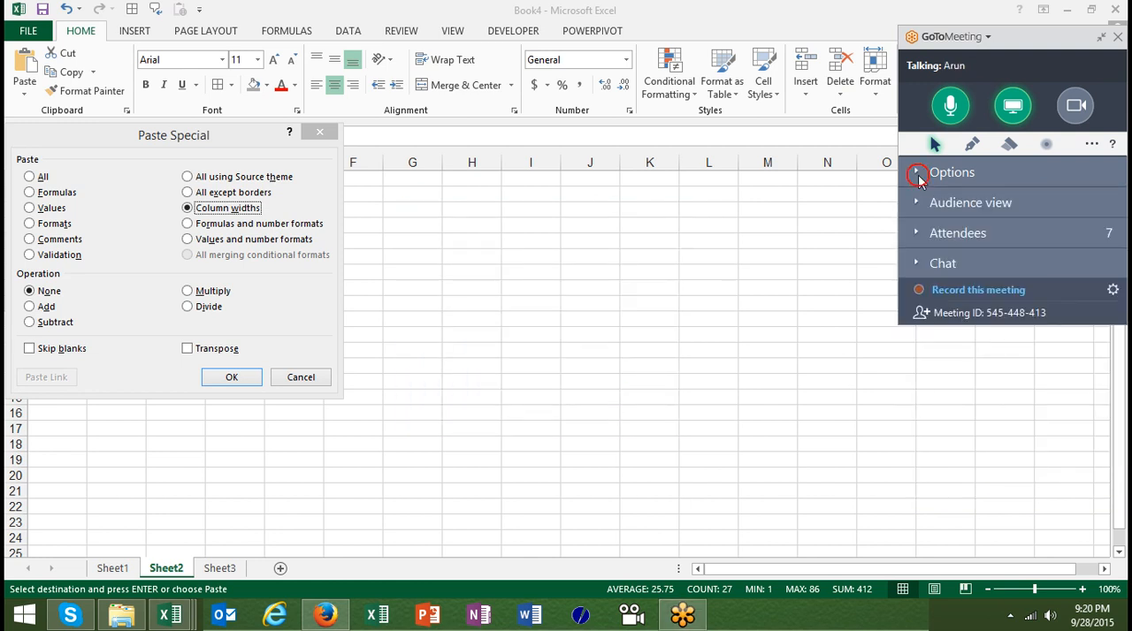
{"action": "left_click", "coordinate": [919, 235]}
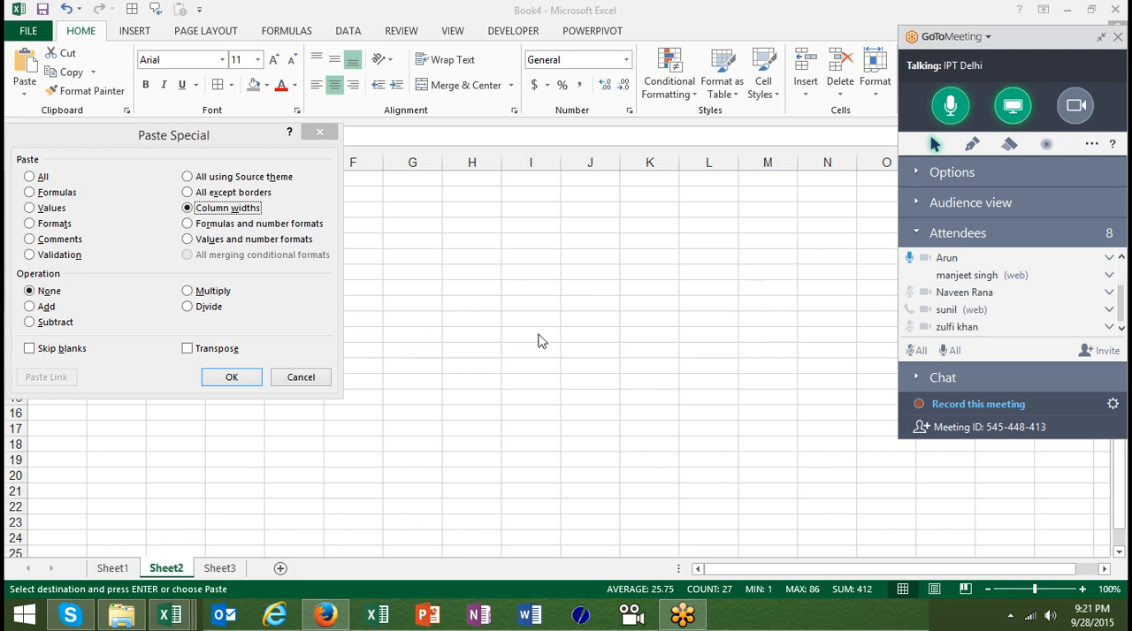
Apply the source table's column widths to the pasted table on Sheet2 and deselect the table
{"action": "left_click", "coordinate": [232, 377]}
{"action": "left_click", "coordinate": [239, 366]}
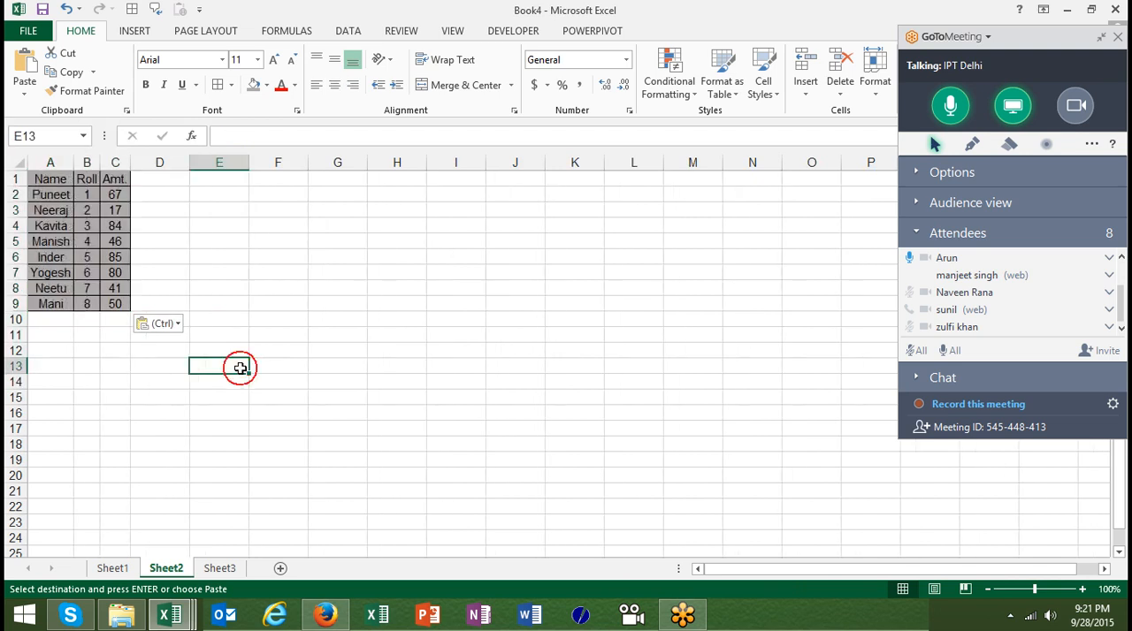
Apply the copied table's column widths starting at H1 on Sheet2 with Paste Special, and paste the table there
{"action": "left_click", "coordinate": [378, 177]}
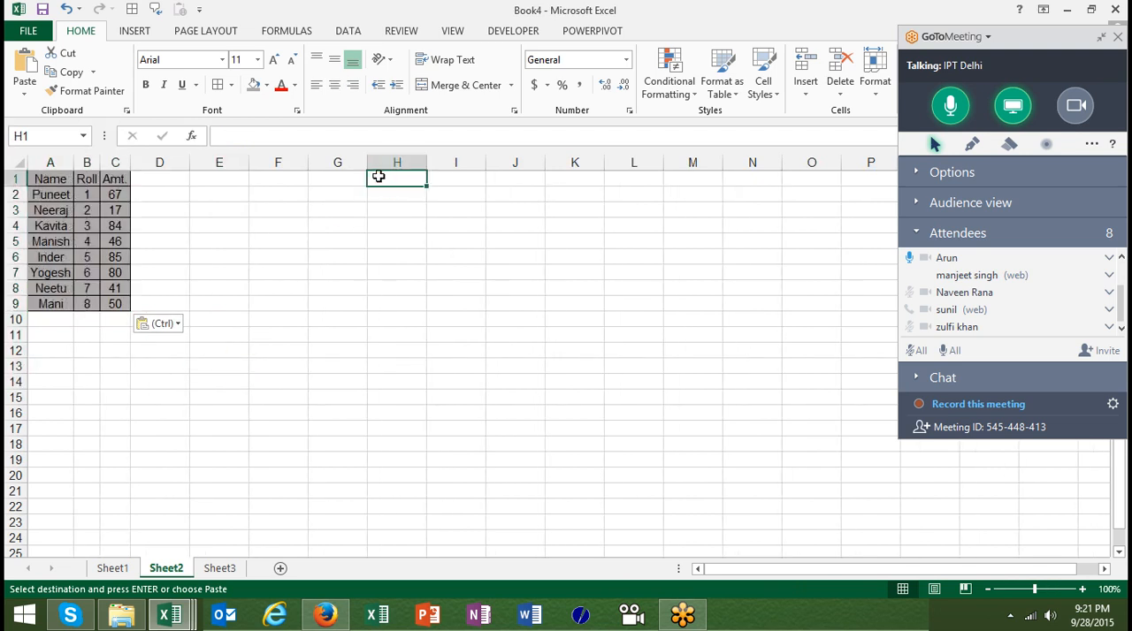
{"action": "right_click", "coordinate": [378, 177]}
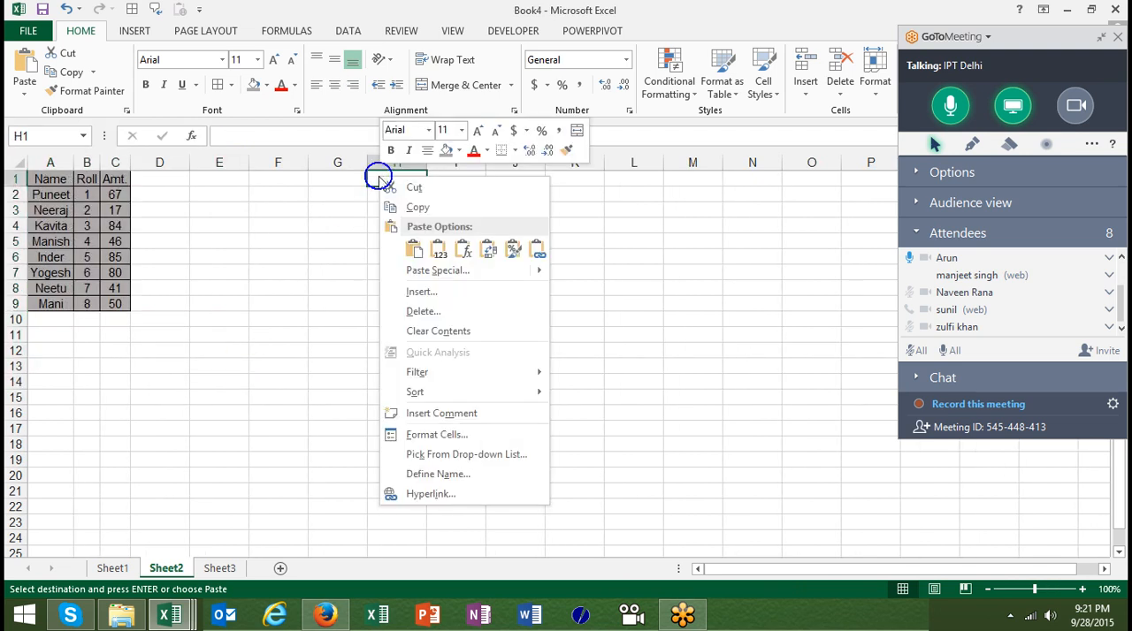
{"action": "left_click", "coordinate": [440, 271]}
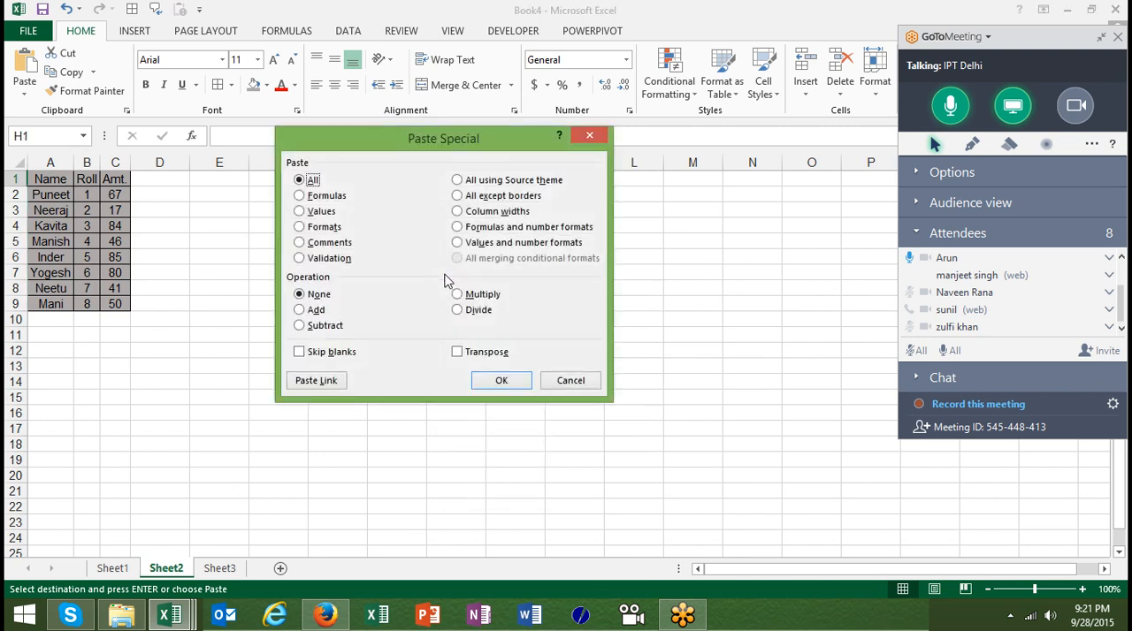
{"action": "left_click", "coordinate": [491, 216]}
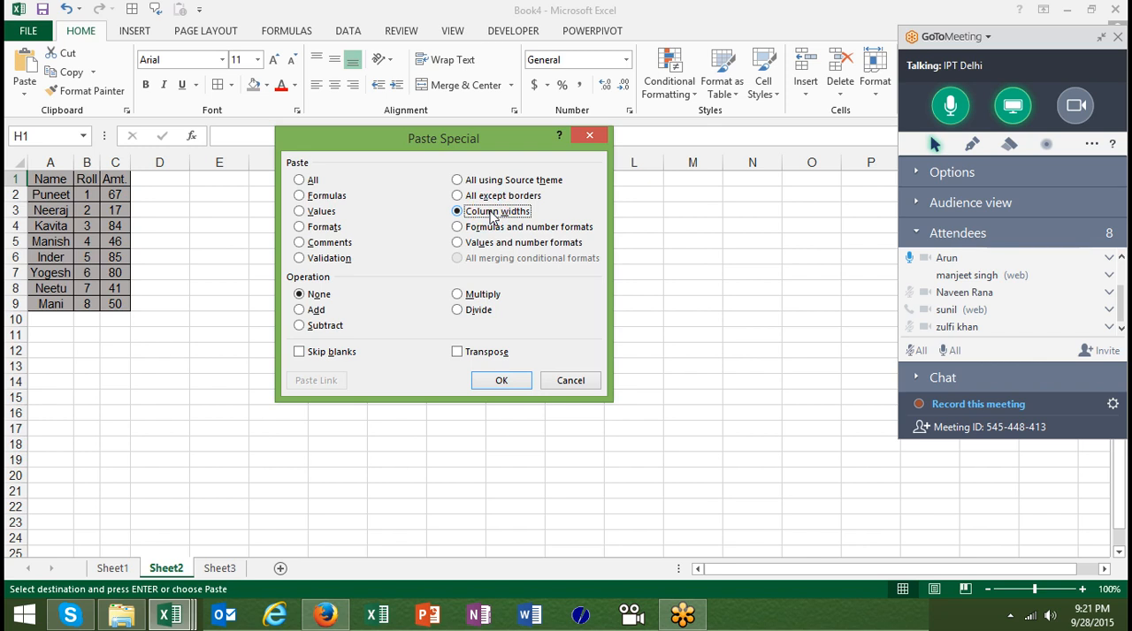
{"action": "left_click", "coordinate": [495, 379]}
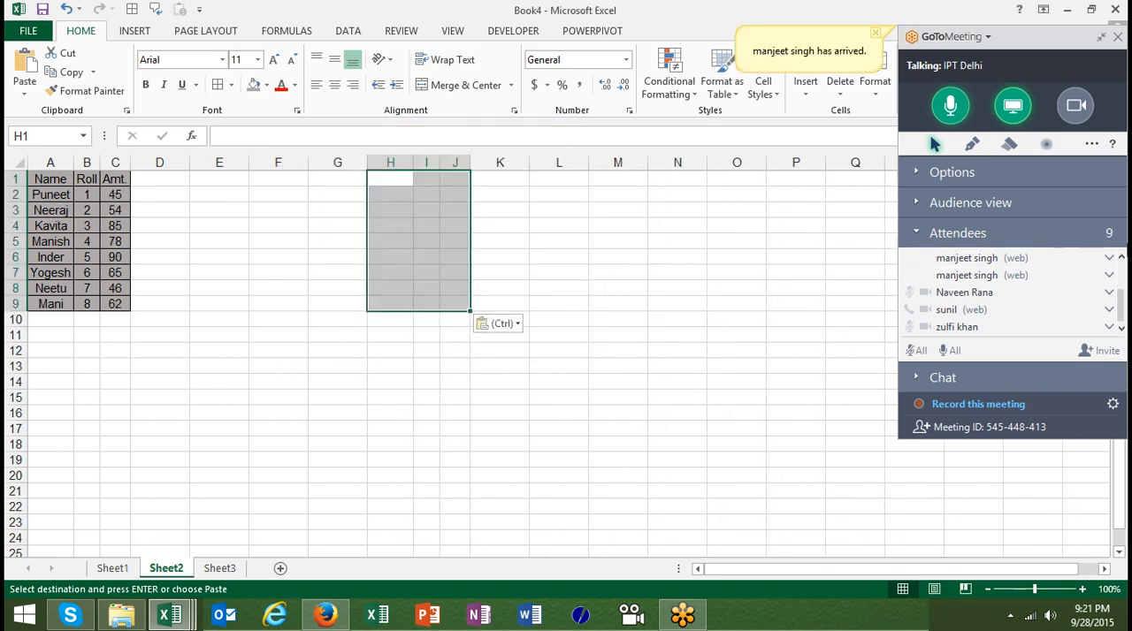
{"action": "left_click", "coordinate": [1123, 258]}
{"action": "left_click", "coordinate": [1121, 257]}
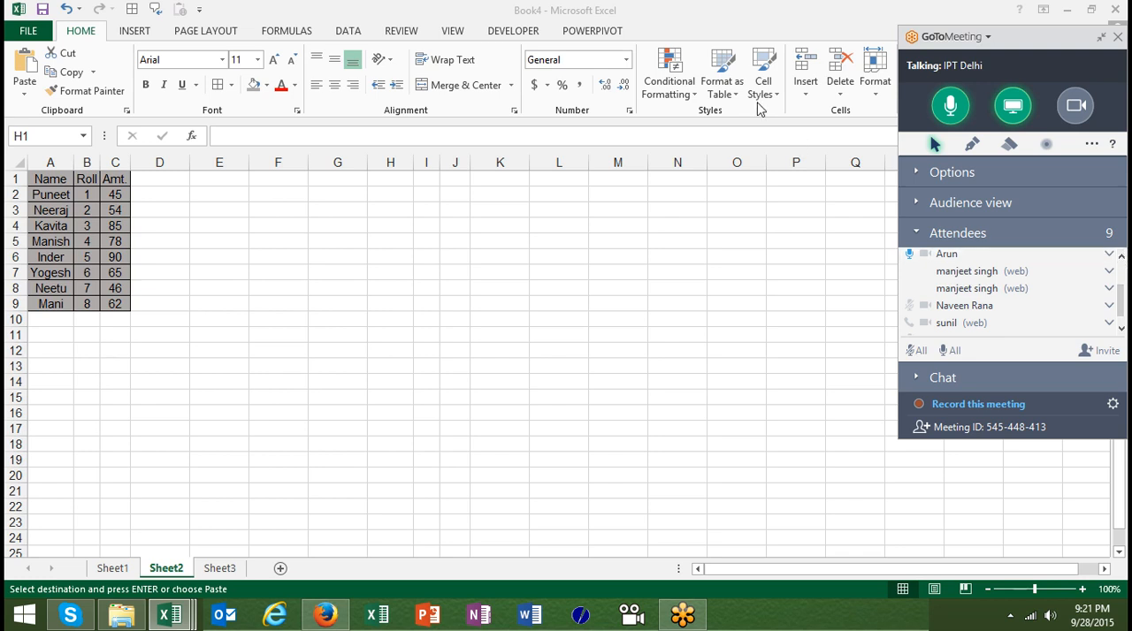
{"action": "type", "text": "Name\tRoll\tAmt. Puneet\t1\t22 Neeraj\t2\t50 Kavita\t3\t77 Manish\t4\t17 Inder\t5\t73 Yogesh\t6\t87 Neetu\t7\t41 Mani\t8\t47"}
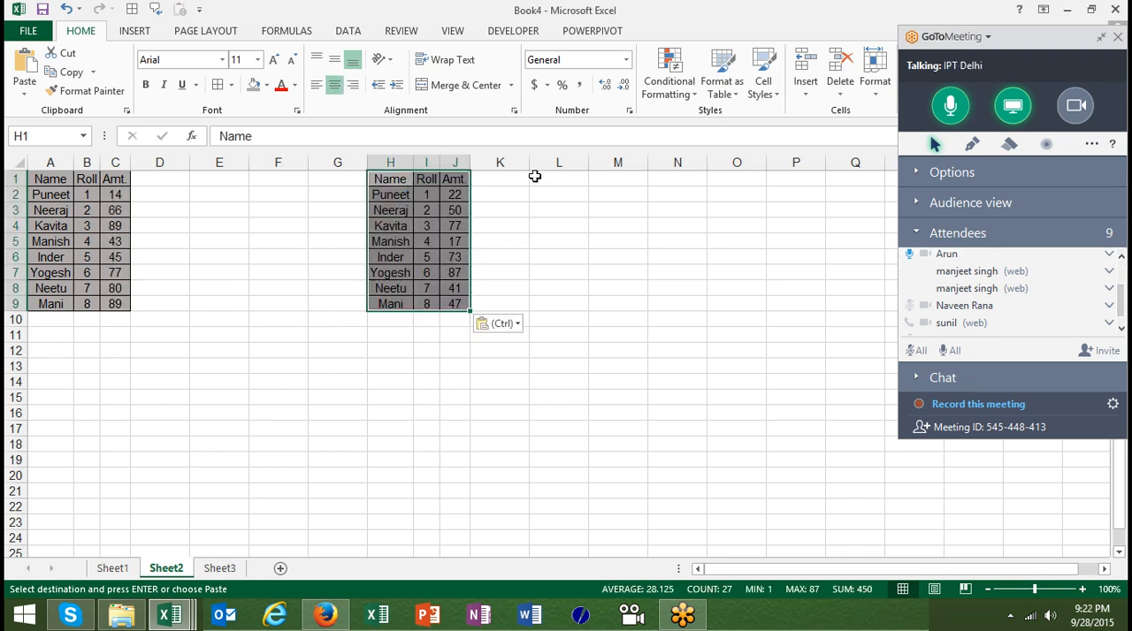
Paste the copied table at D12 on Sheet2 with the Keep Source Column Widths option
{"action": "left_click", "coordinate": [148, 353]}
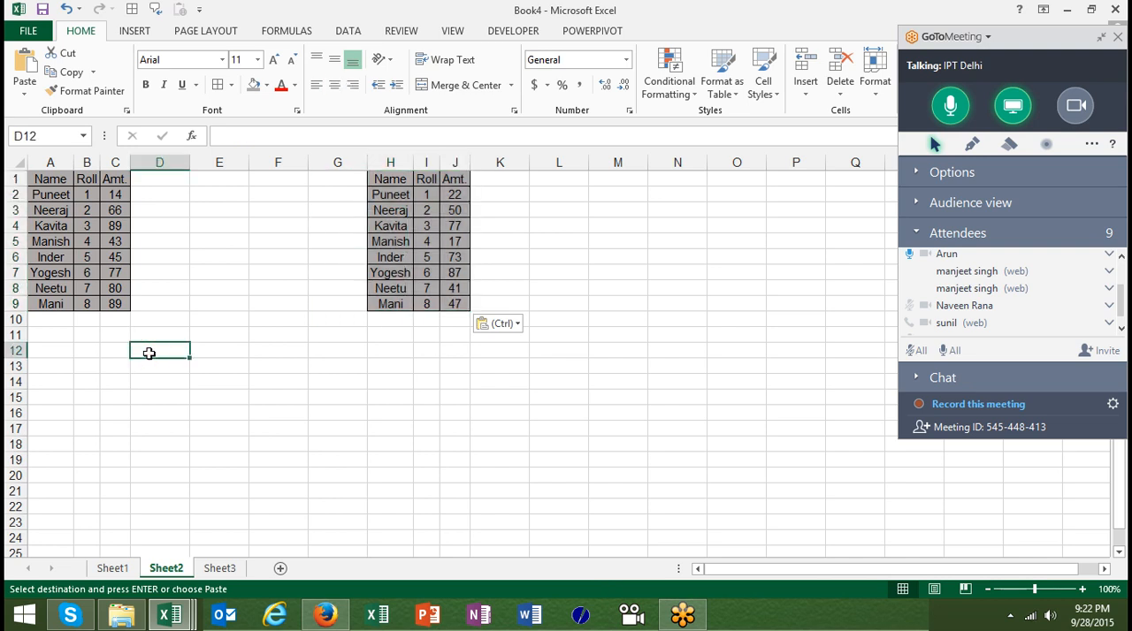
{"action": "right_click", "coordinate": [150, 356]}
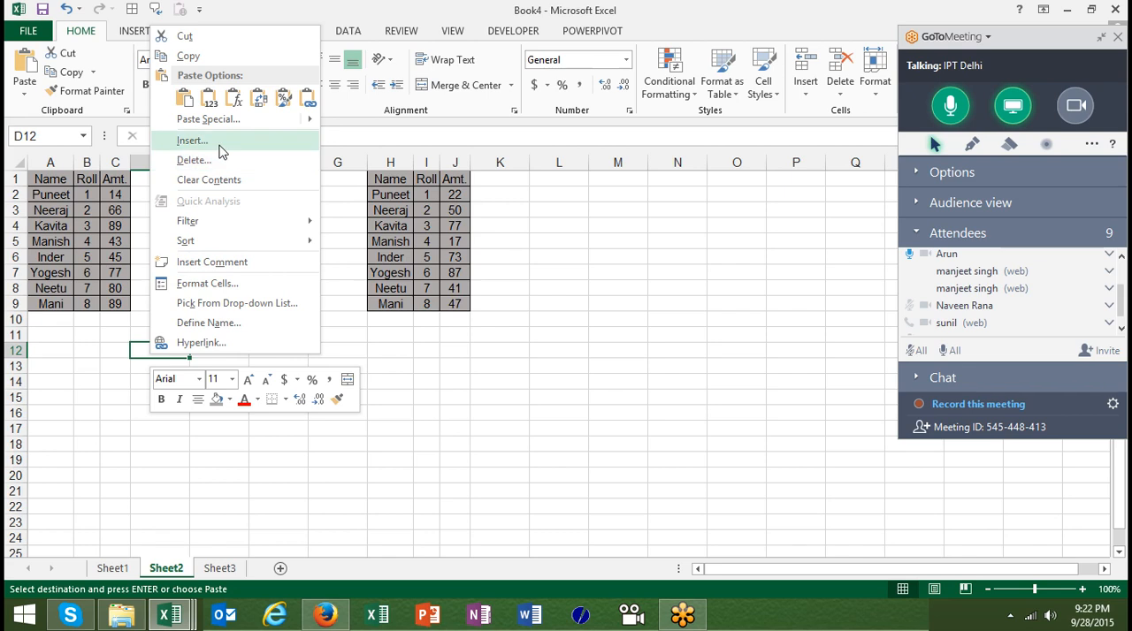
{"action": "mouse_move", "coordinate": [308, 119]}
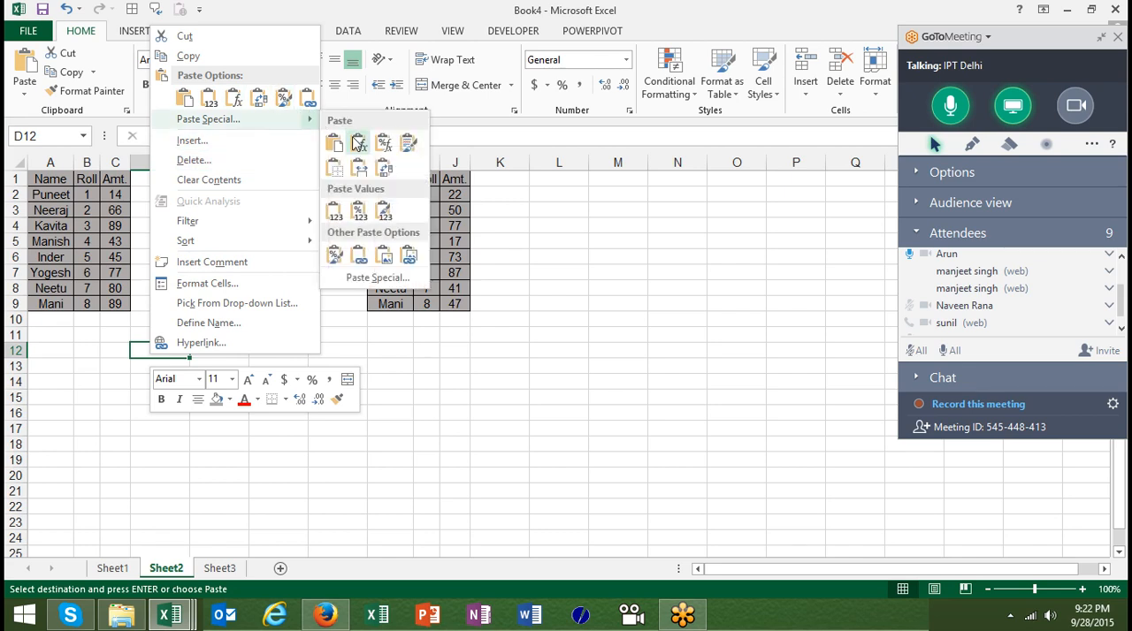
{"action": "left_click", "coordinate": [359, 170]}
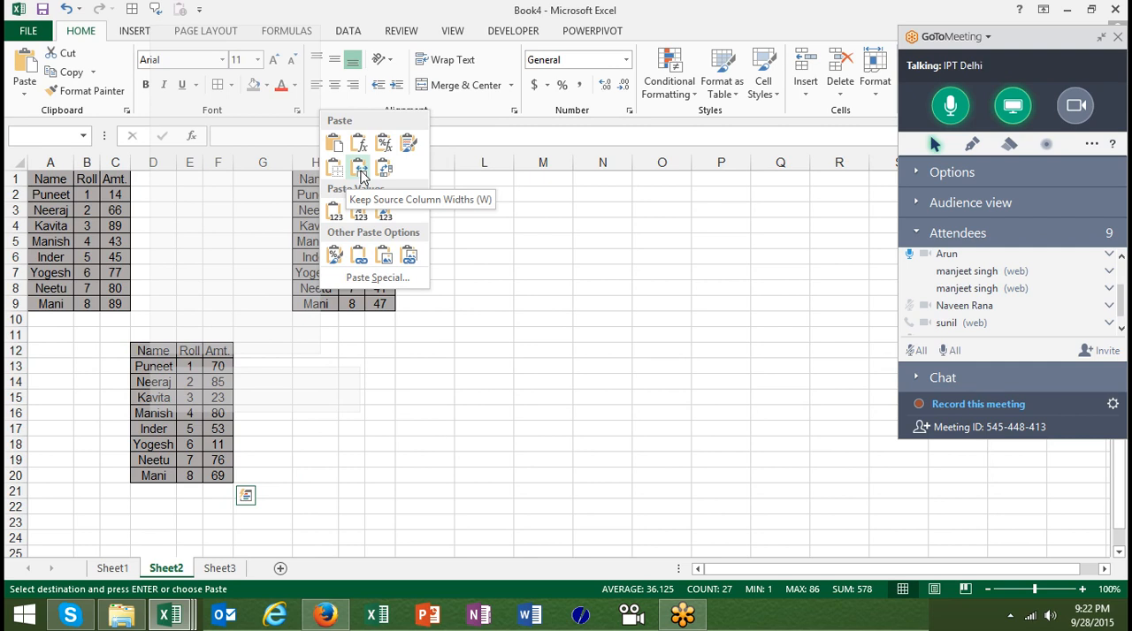
{"action": "left_click", "coordinate": [359, 172]}
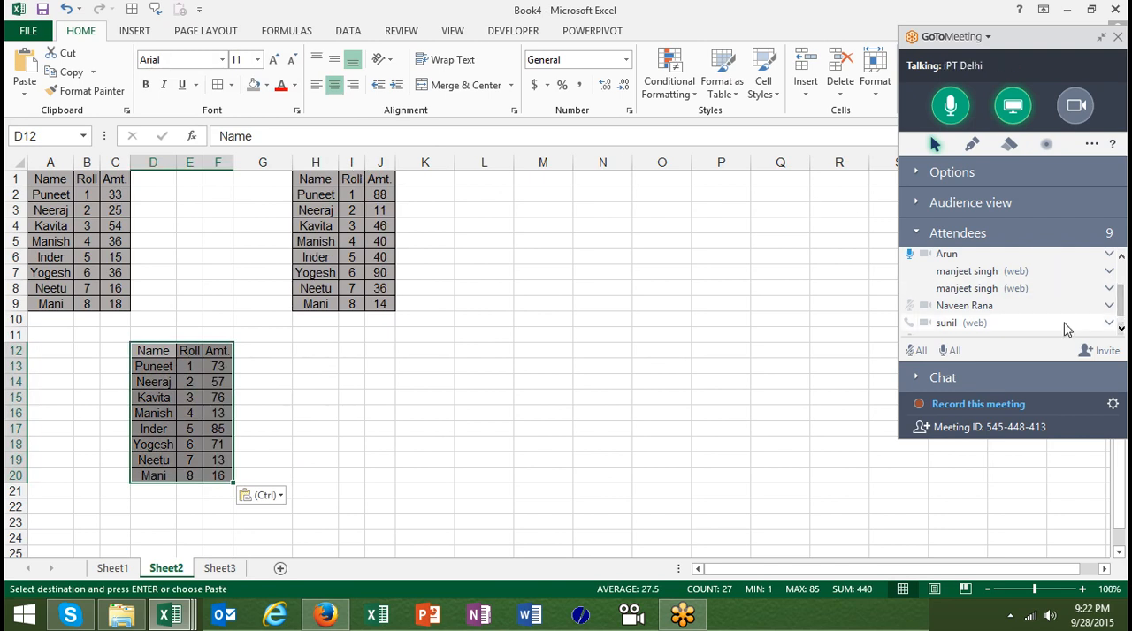
Clear the copy selection on Sheet1 and enter the header Date in D1
{"action": "left_click", "coordinate": [116, 568]}
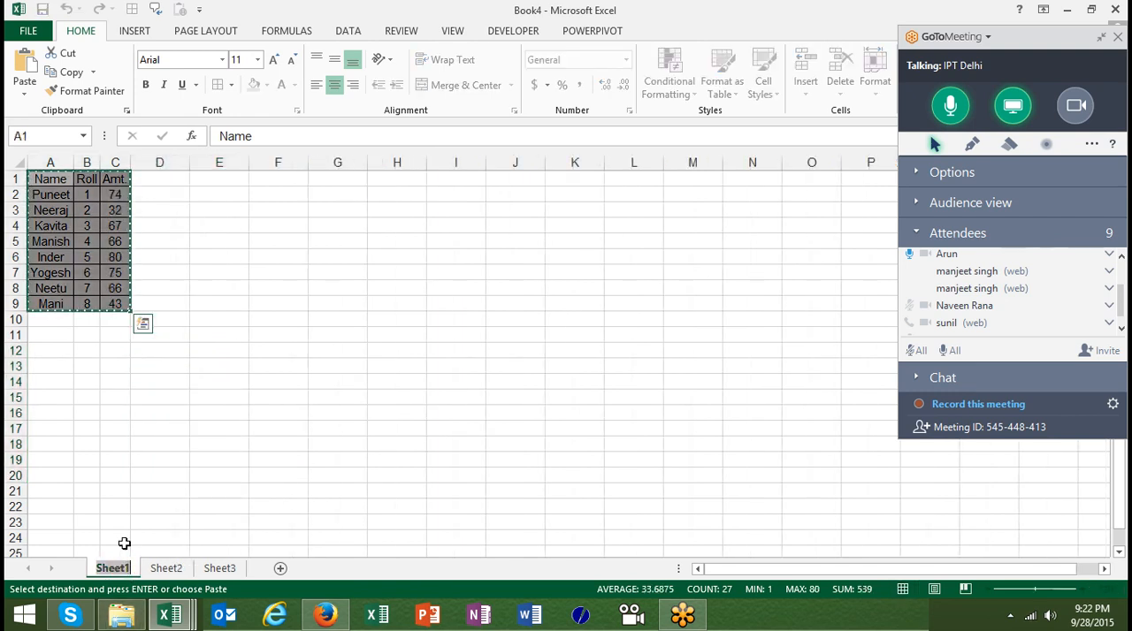
{"action": "left_click", "coordinate": [166, 162]}
{"action": "left_click", "coordinate": [166, 177]}
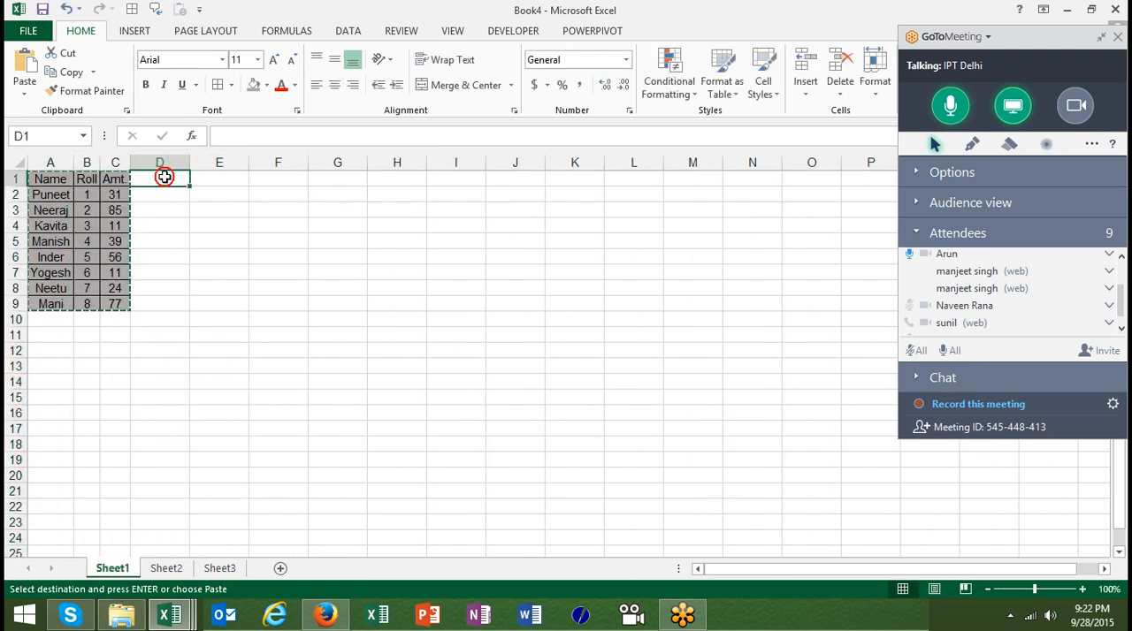
{"action": "key", "text": "Escape"}
{"action": "type", "text": "Date"}
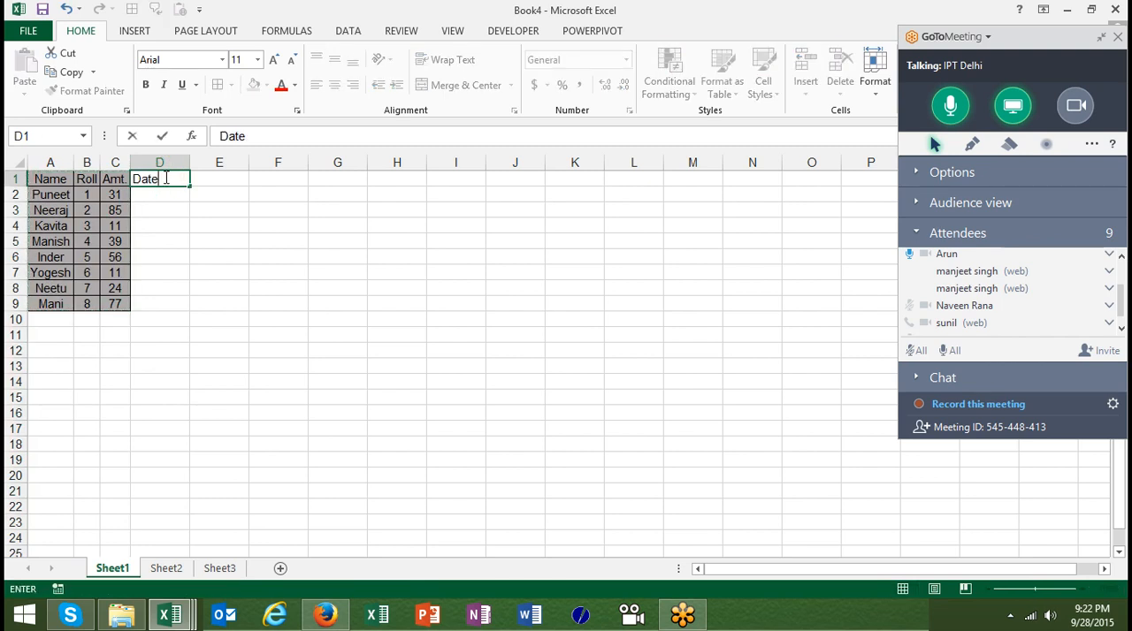
{"action": "key", "text": "Return"}
Enter 7/1 in D2 and fill the date series down to D9
{"action": "type", "text": "7/1"}
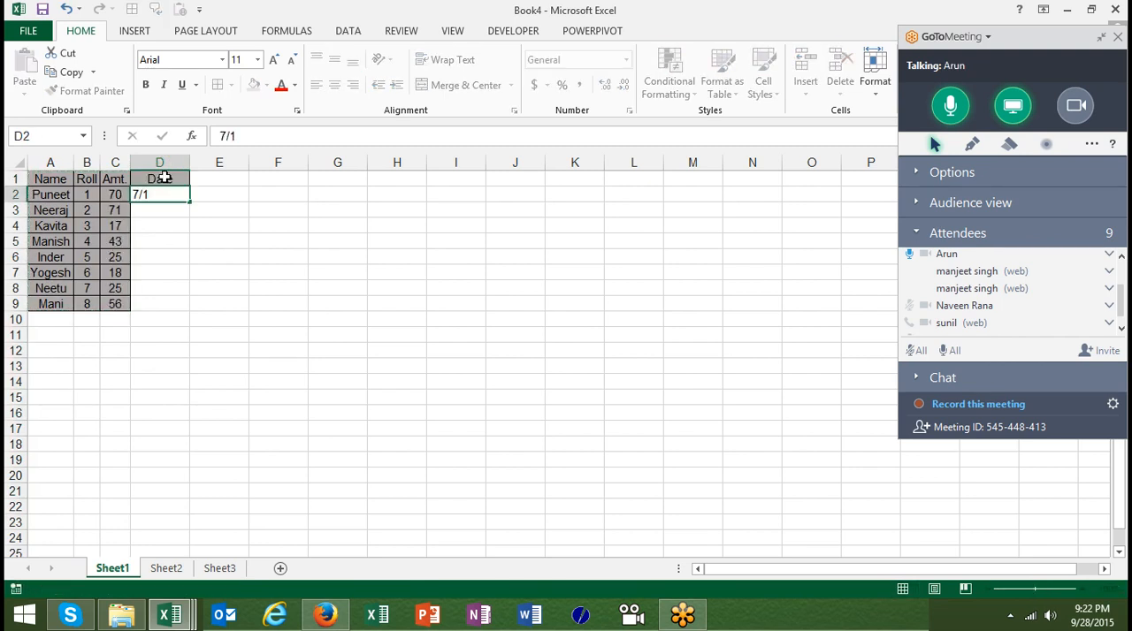
{"action": "key", "text": "Return"}
{"action": "key", "text": "Up"}
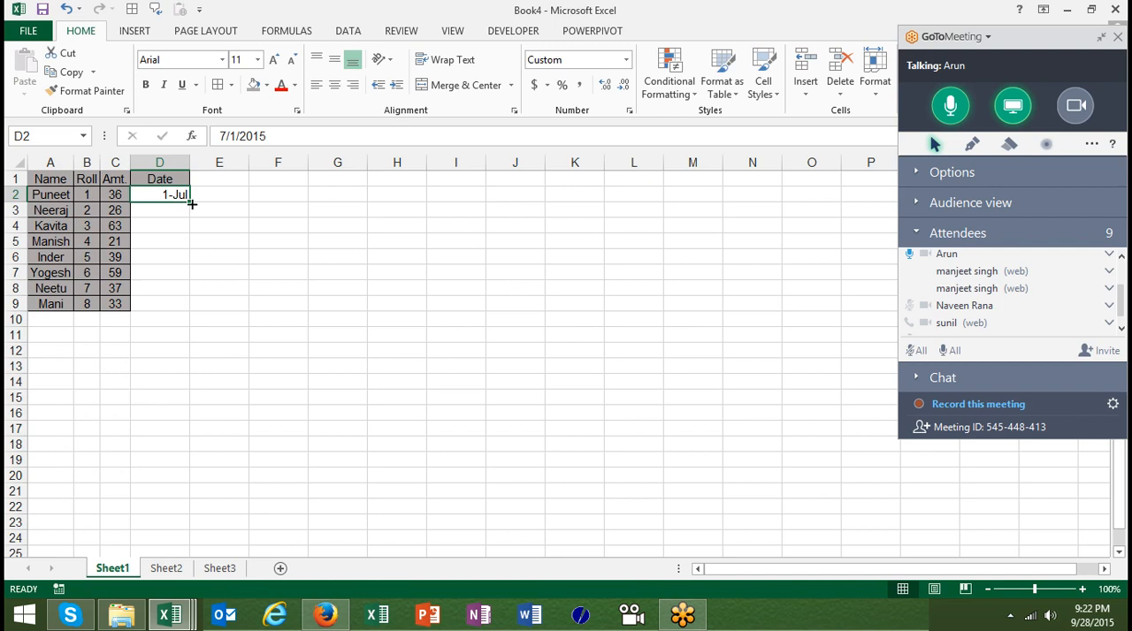
{"action": "double_click", "coordinate": [191, 202]}
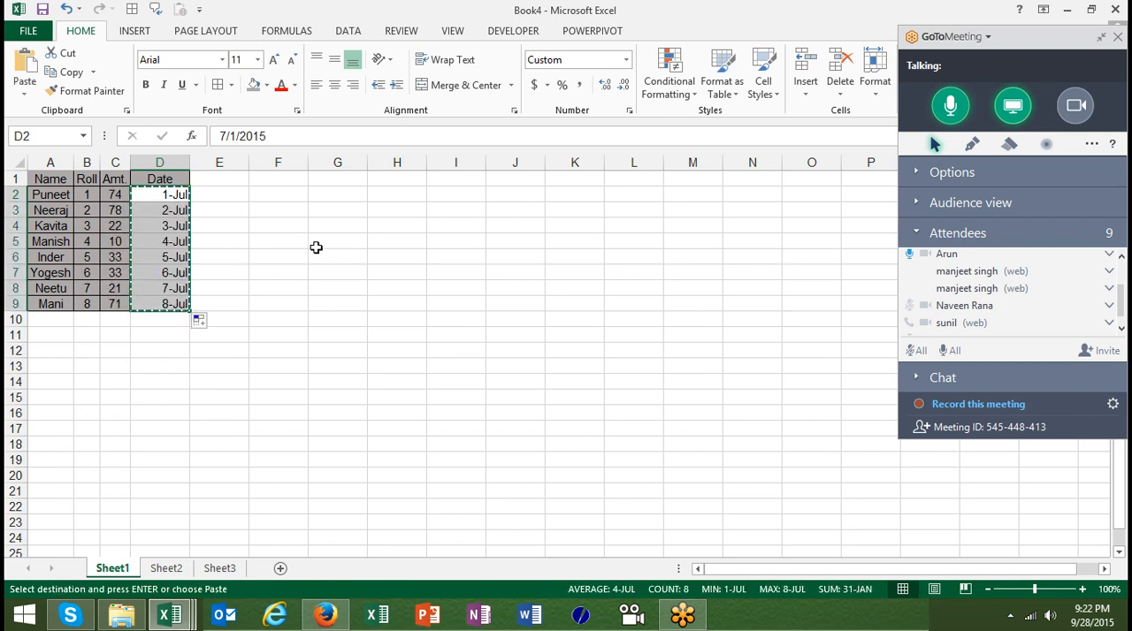
Paste the dates copied from D2:D9 at H2 as values only with Paste Special
{"action": "left_click", "coordinate": [393, 190]}
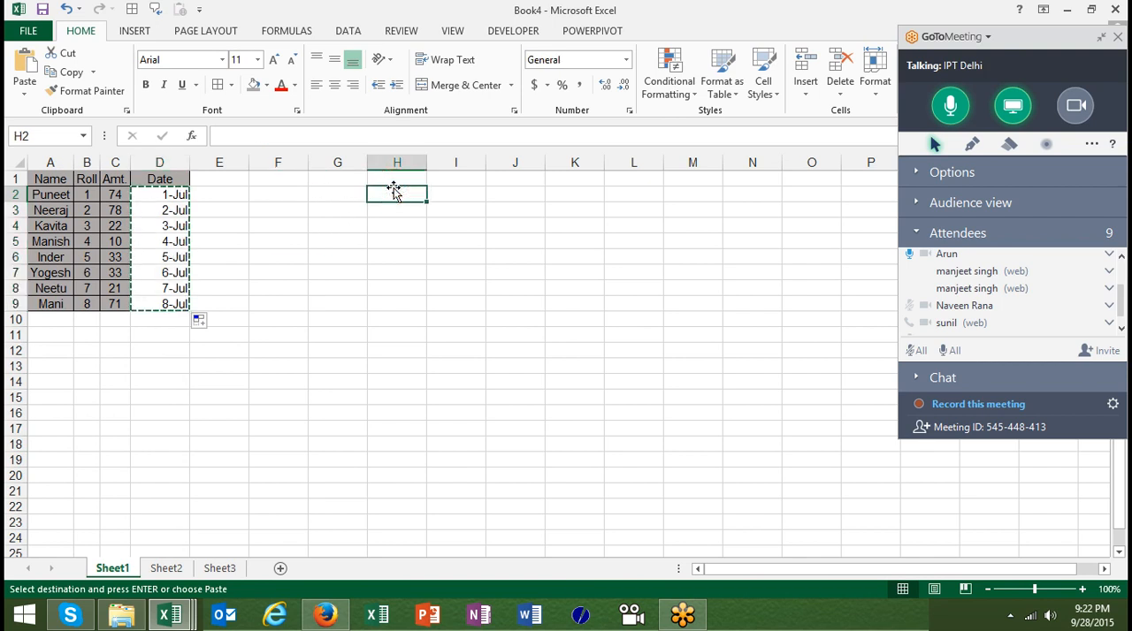
{"action": "right_click", "coordinate": [397, 192]}
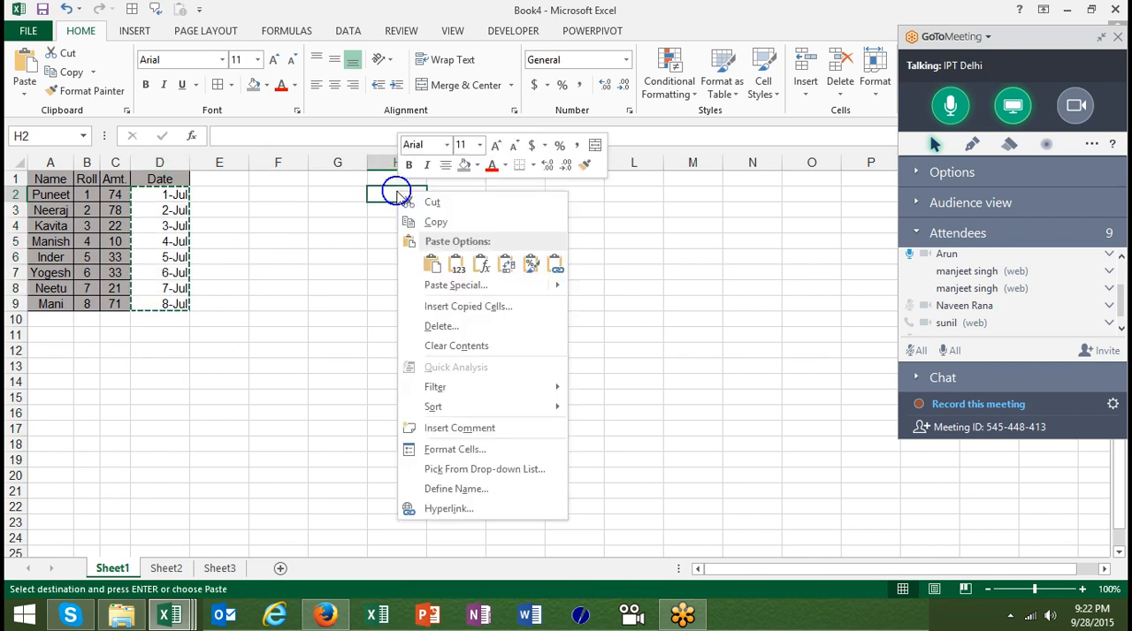
{"action": "left_click", "coordinate": [451, 285]}
{"action": "double_click", "coordinate": [311, 220]}
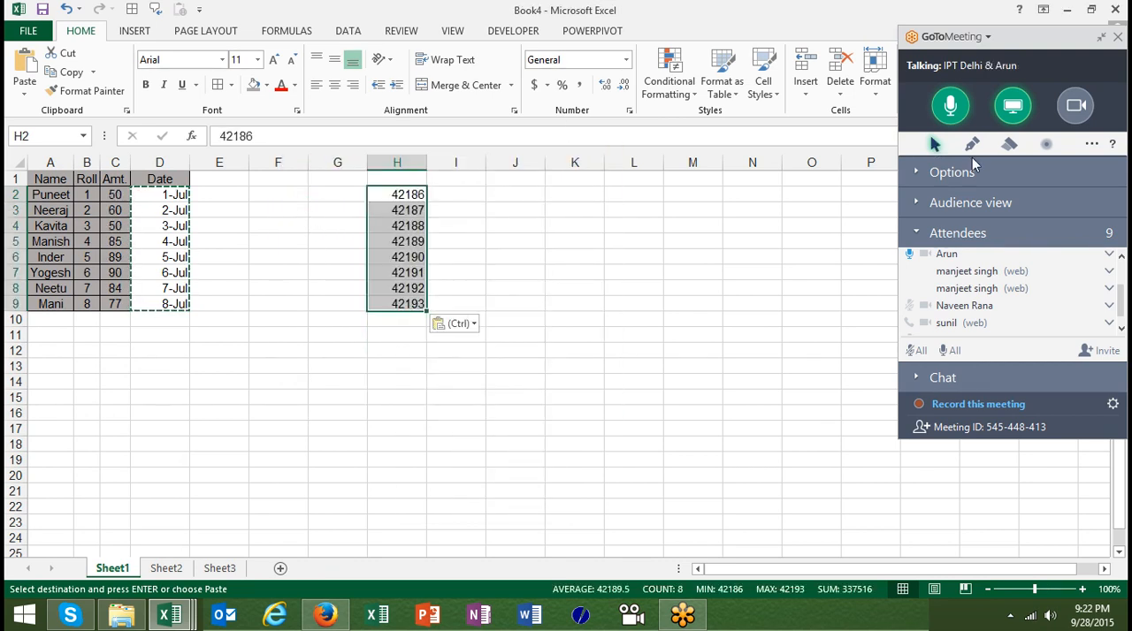
Switch to GoToMeeting and mute the organizer's own microphone in the attendee list
{"action": "left_click", "coordinate": [1119, 256]}
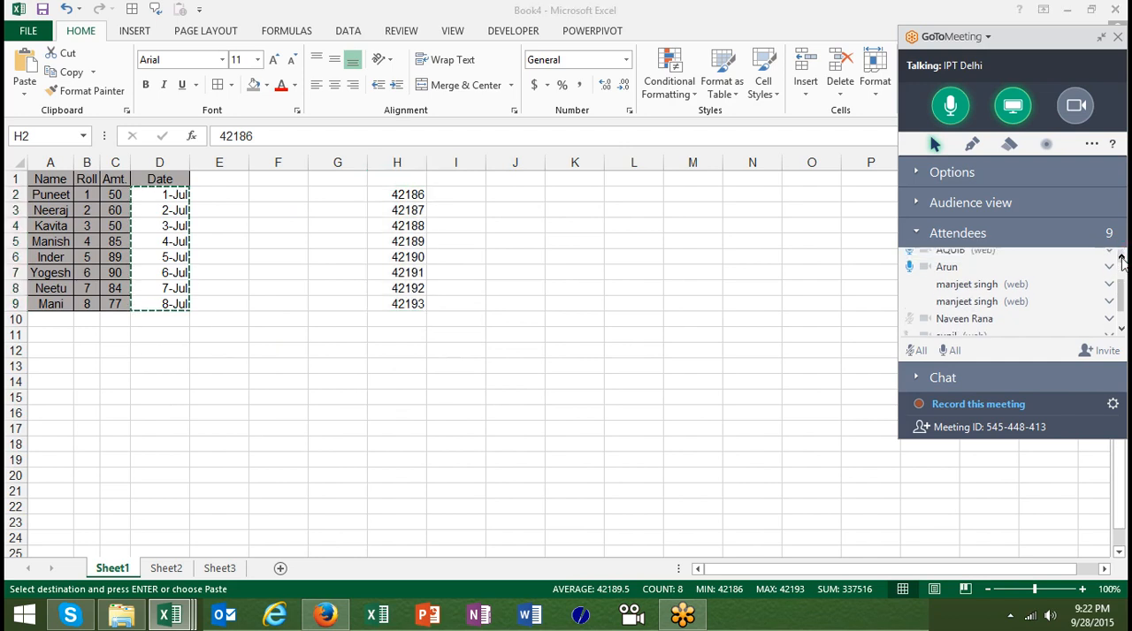
{"action": "left_click", "coordinate": [1119, 256]}
{"action": "left_click", "coordinate": [1119, 257]}
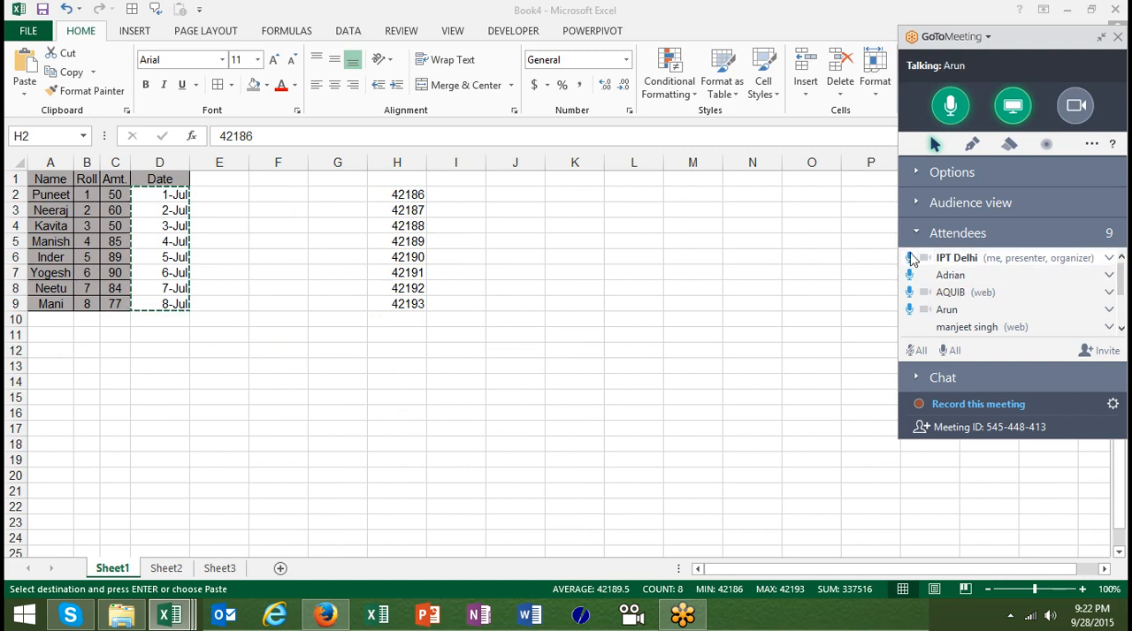
{"action": "left_click", "coordinate": [423, 278]}
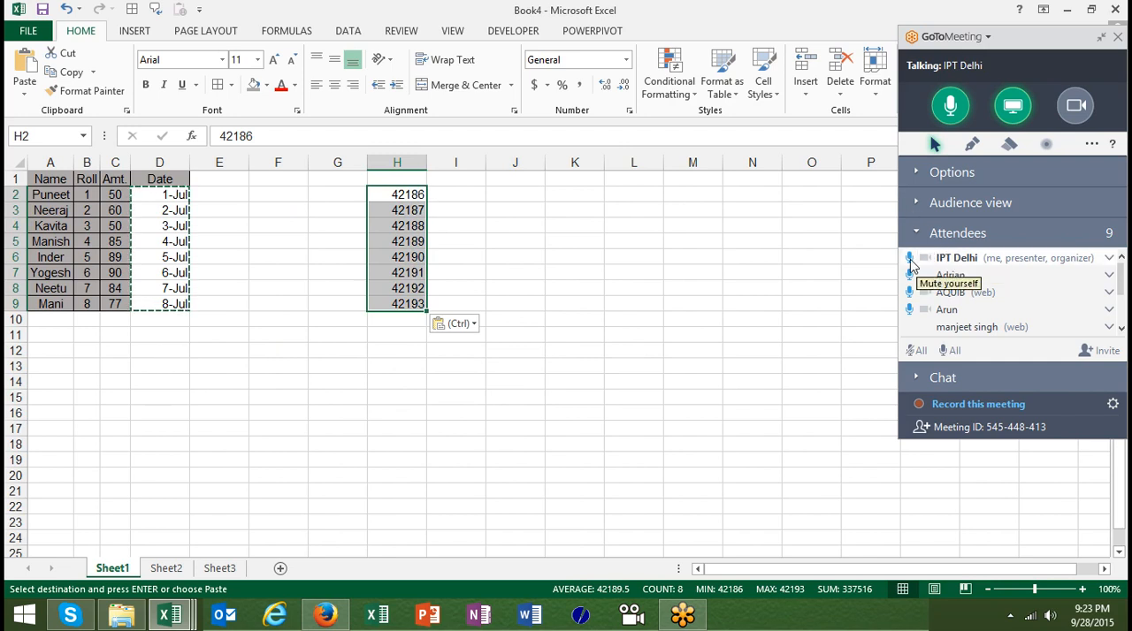
{"action": "left_click", "coordinate": [910, 258]}
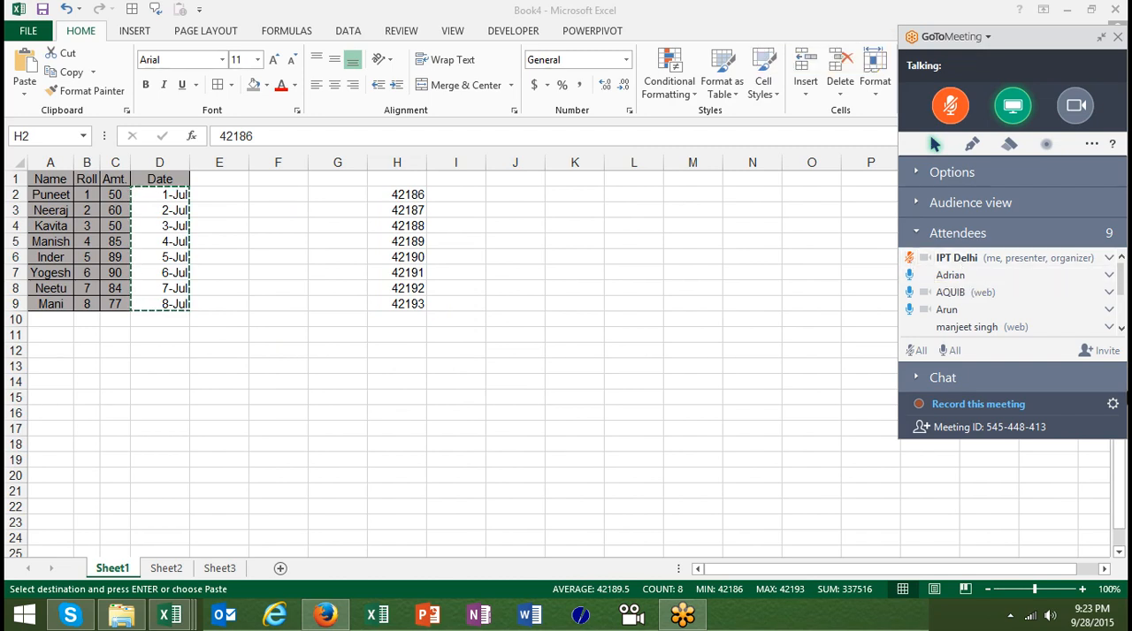
Review the attendee list and the options available for a web attendee listed without audio
{"action": "left_click", "coordinate": [1121, 330]}
{"action": "left_click", "coordinate": [1121, 330]}
{"action": "left_click", "coordinate": [1121, 330]}
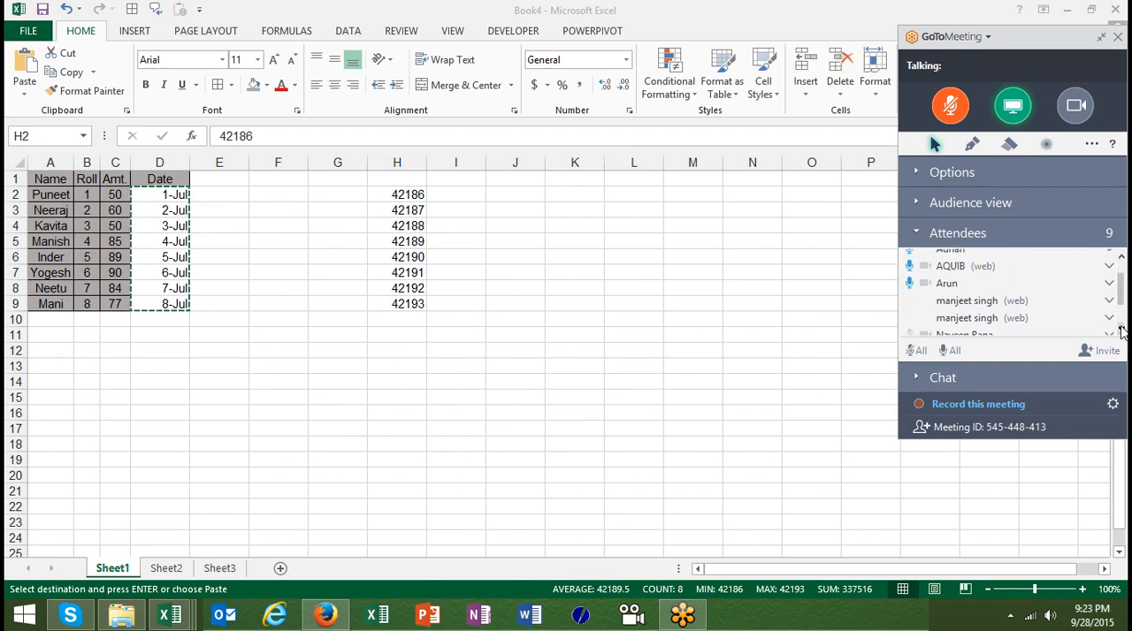
{"action": "right_click", "coordinate": [975, 320]}
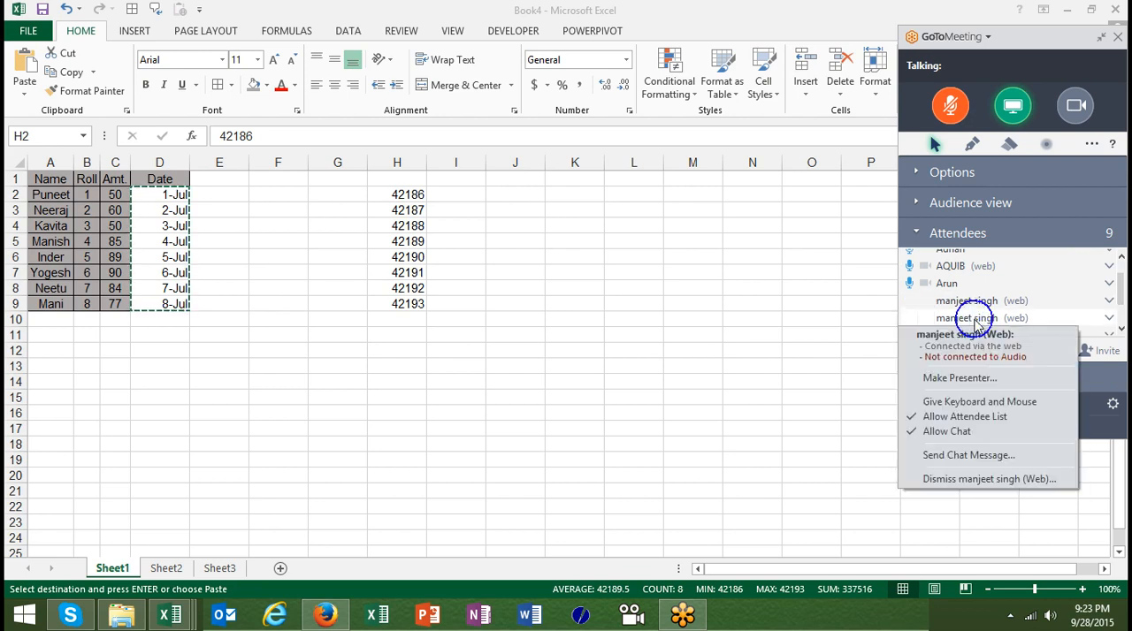
{"action": "left_click", "coordinate": [974, 320]}
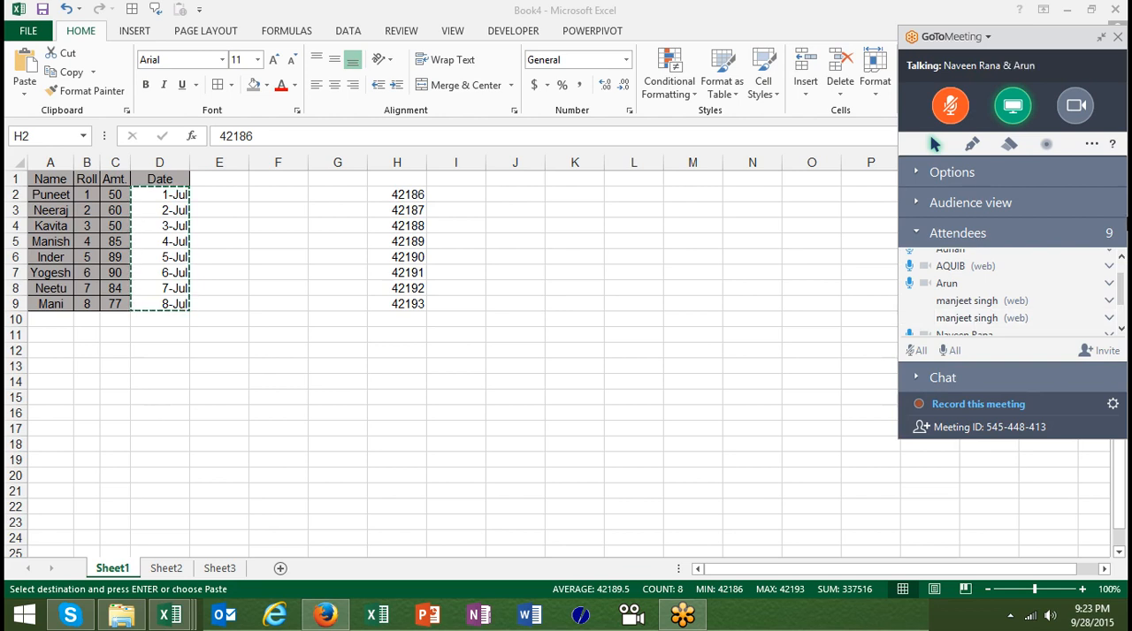
{"action": "left_click", "coordinate": [1121, 258]}
{"action": "left_click", "coordinate": [1121, 258]}
{"action": "left_click", "coordinate": [1121, 258]}
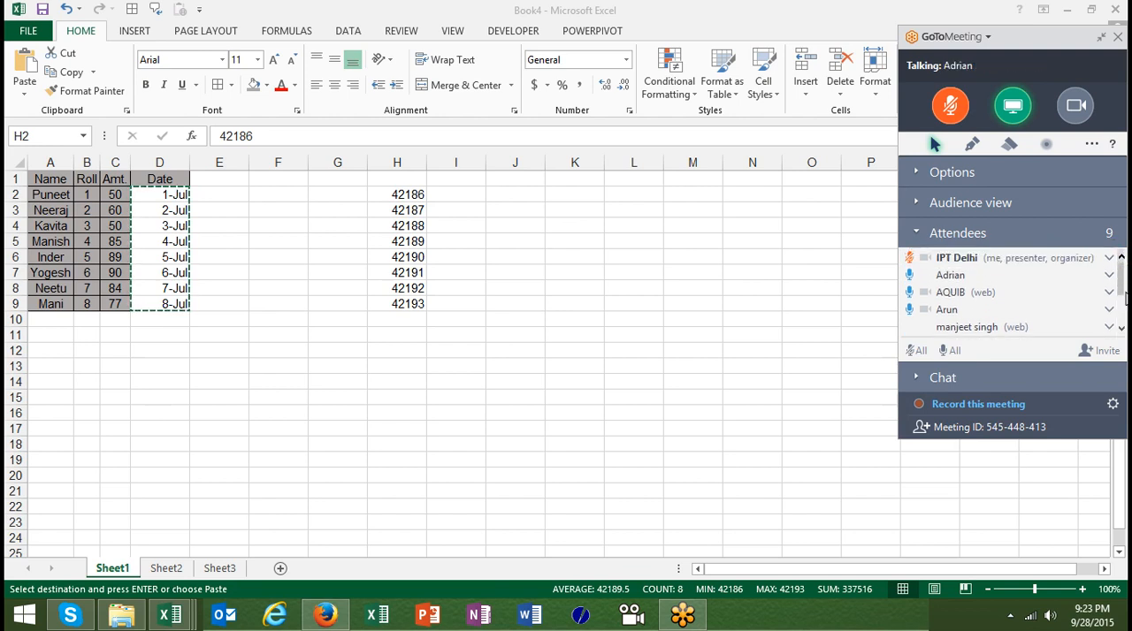
{"action": "left_click", "coordinate": [1121, 328]}
{"action": "left_click", "coordinate": [1120, 328]}
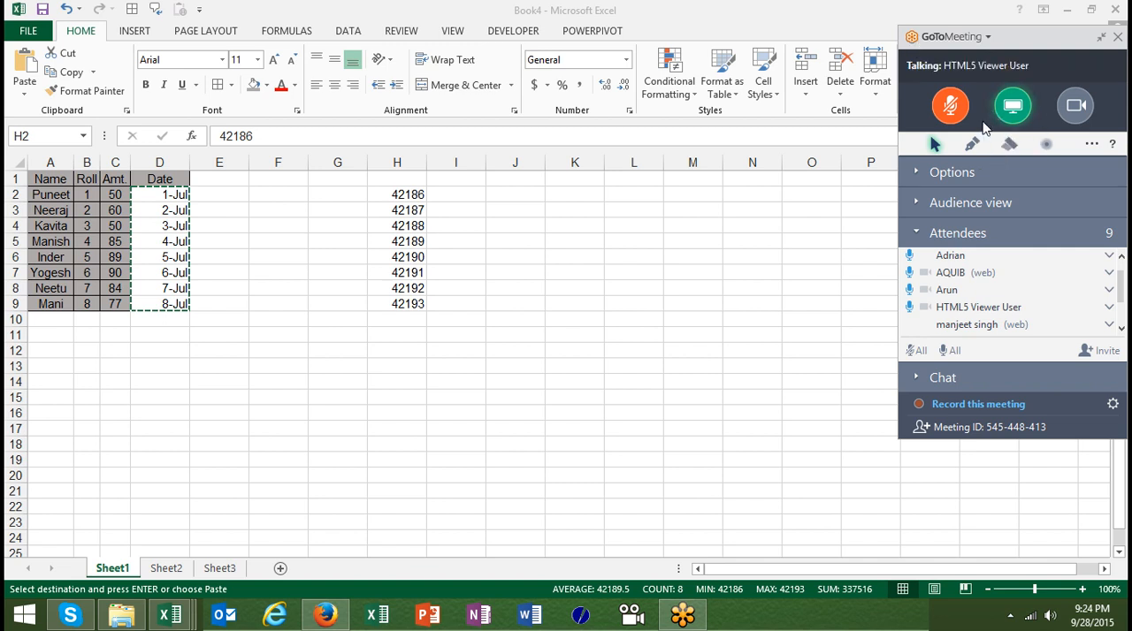
Make the web attendee without audio the presenter, sending the present and download request, and return to the start of the attendee list
{"action": "left_click", "coordinate": [912, 40]}
{"action": "left_click", "coordinate": [912, 40]}
{"action": "right_click", "coordinate": [996, 329]}
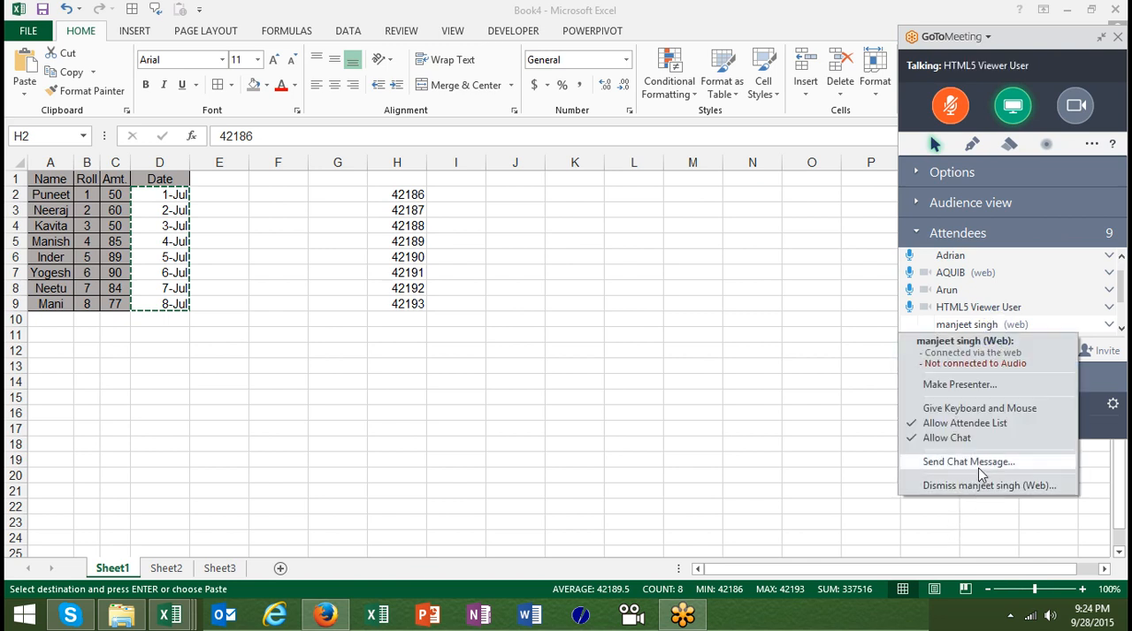
{"action": "left_click", "coordinate": [975, 387]}
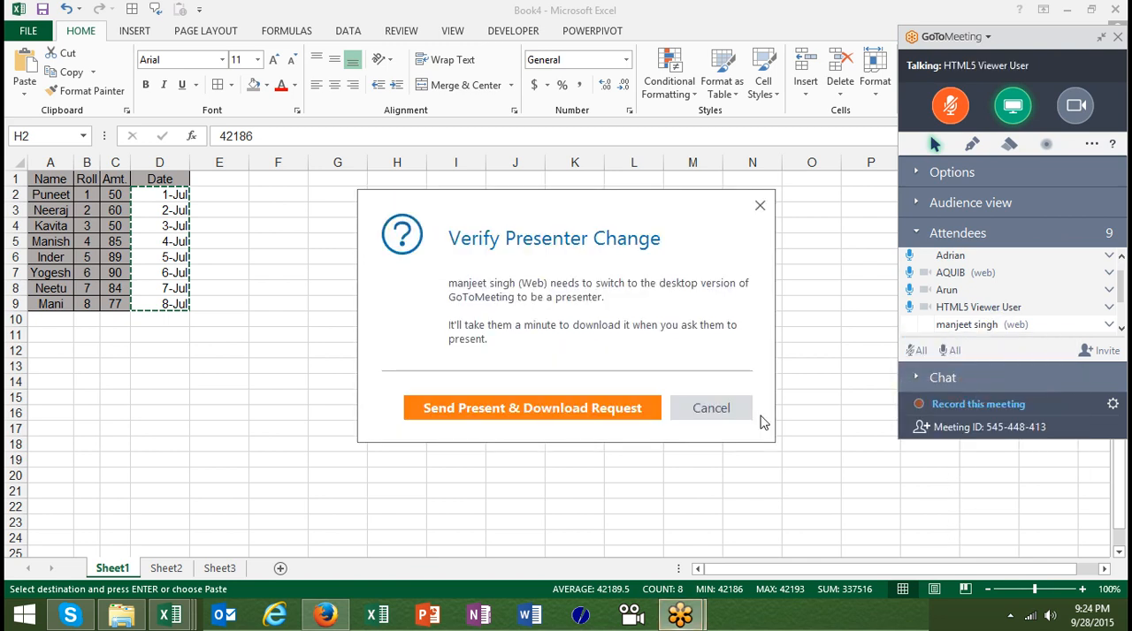
{"action": "left_click", "coordinate": [639, 418]}
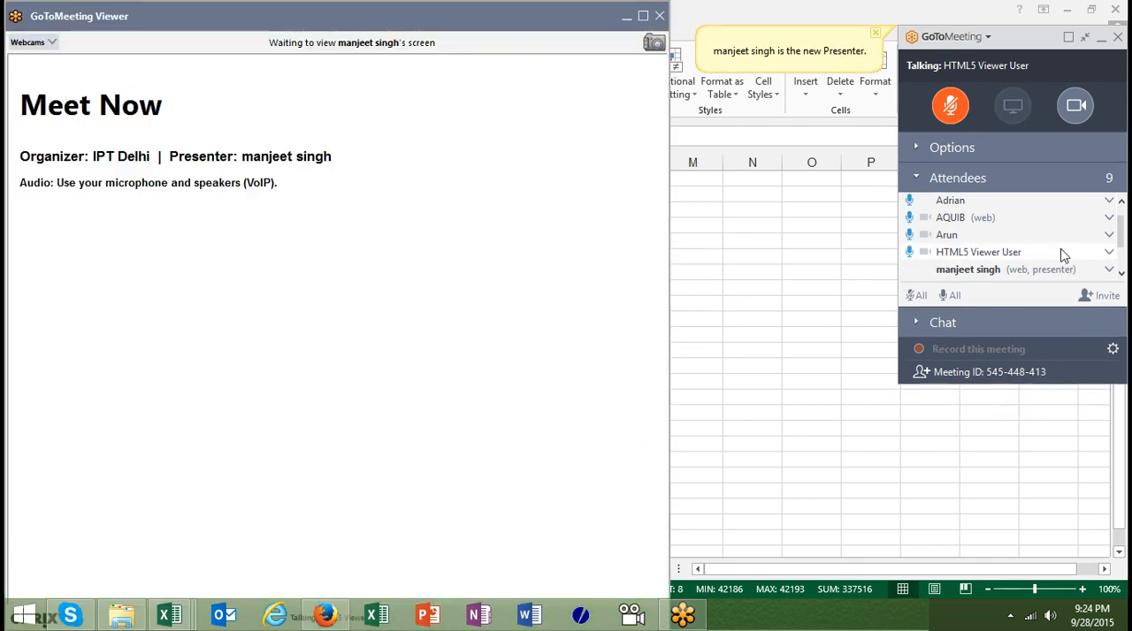
{"action": "left_click", "coordinate": [1120, 201]}
{"action": "left_click", "coordinate": [1120, 203]}
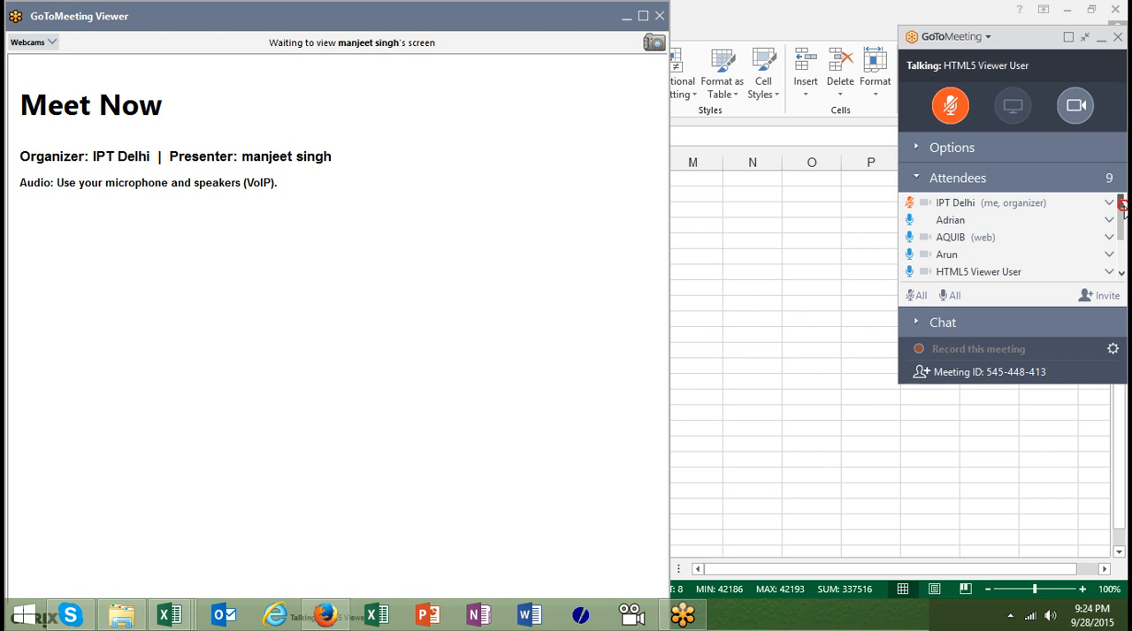
Unmute the organizer's own microphone and look through the whole attendee list in both directions
{"action": "left_click", "coordinate": [908, 204]}
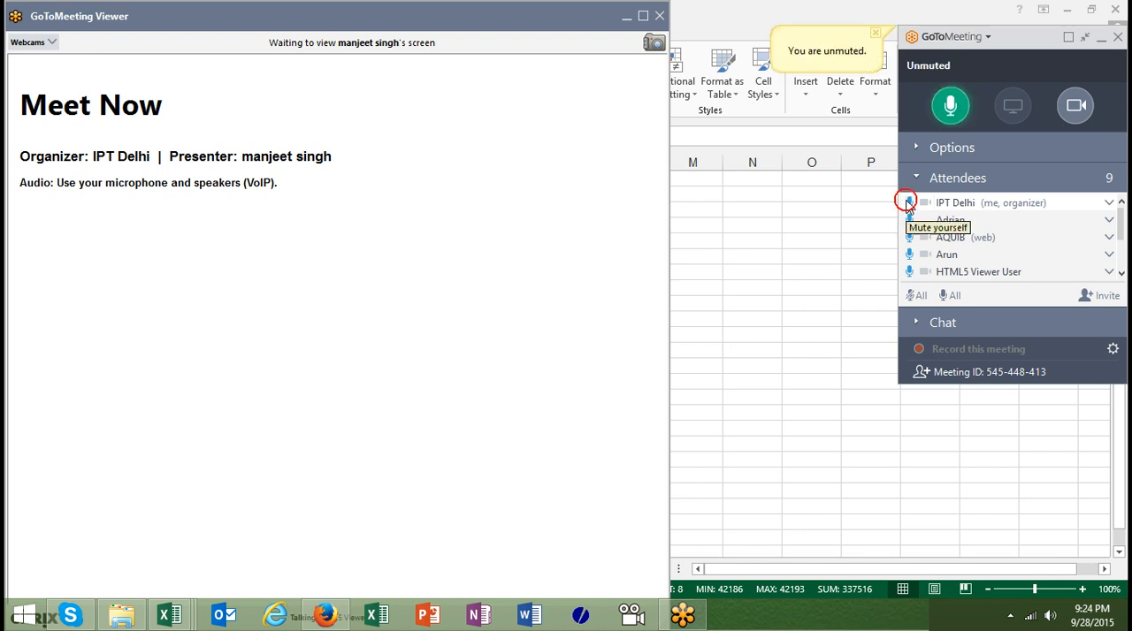
{"action": "left_click", "coordinate": [1123, 276]}
{"action": "left_click", "coordinate": [1121, 276]}
{"action": "left_click", "coordinate": [1121, 276]}
{"action": "left_click", "coordinate": [1121, 276]}
{"action": "left_click", "coordinate": [1121, 276]}
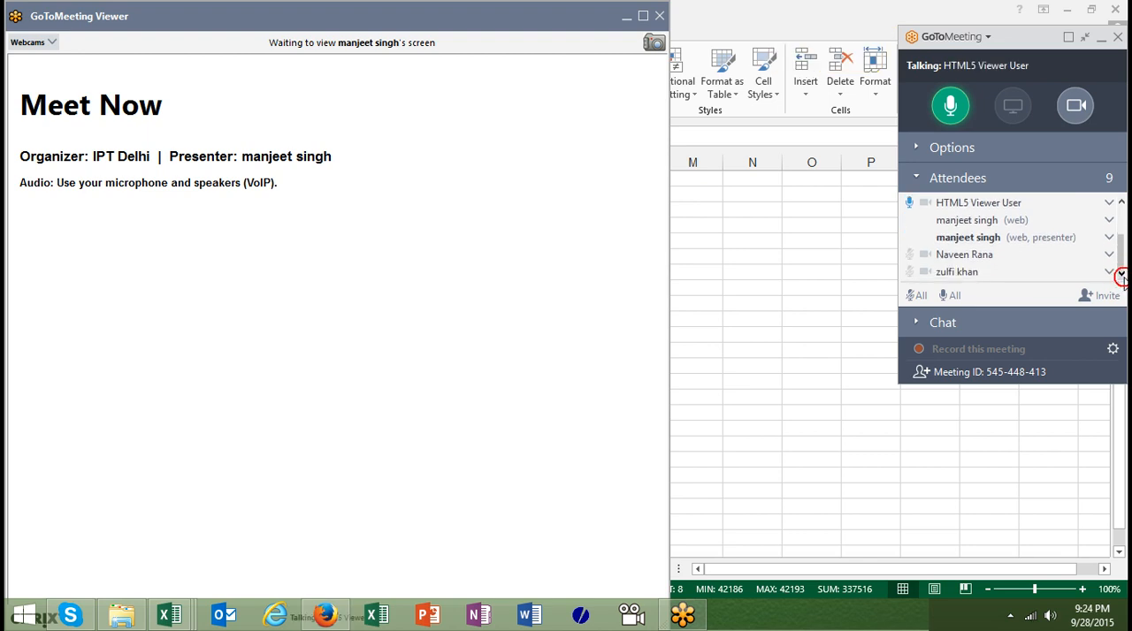
{"action": "left_click", "coordinate": [1123, 204]}
{"action": "left_click", "coordinate": [1123, 204]}
{"action": "left_click", "coordinate": [1121, 203]}
{"action": "left_click", "coordinate": [1121, 203]}
{"action": "left_click", "coordinate": [1121, 203]}
{"action": "left_click", "coordinate": [1121, 203]}
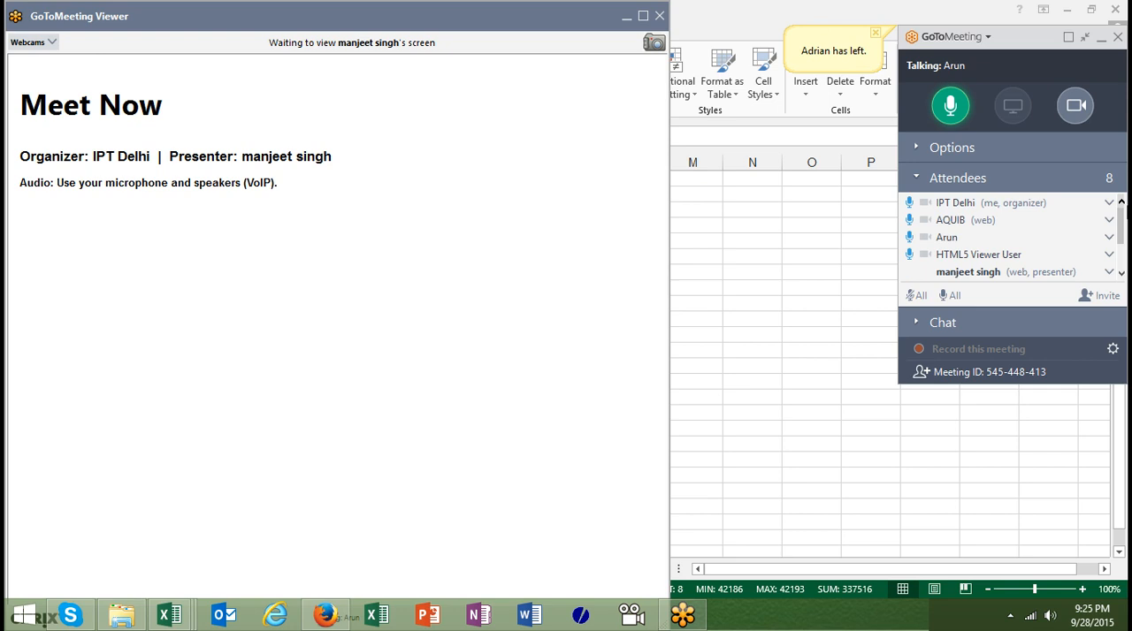
{"action": "left_click", "coordinate": [1120, 203]}
{"action": "left_click", "coordinate": [1120, 202]}
Dismiss the web attendee without audio who is not the presenter from the meeting and confirm the dismissal
{"action": "left_click", "coordinate": [1120, 274]}
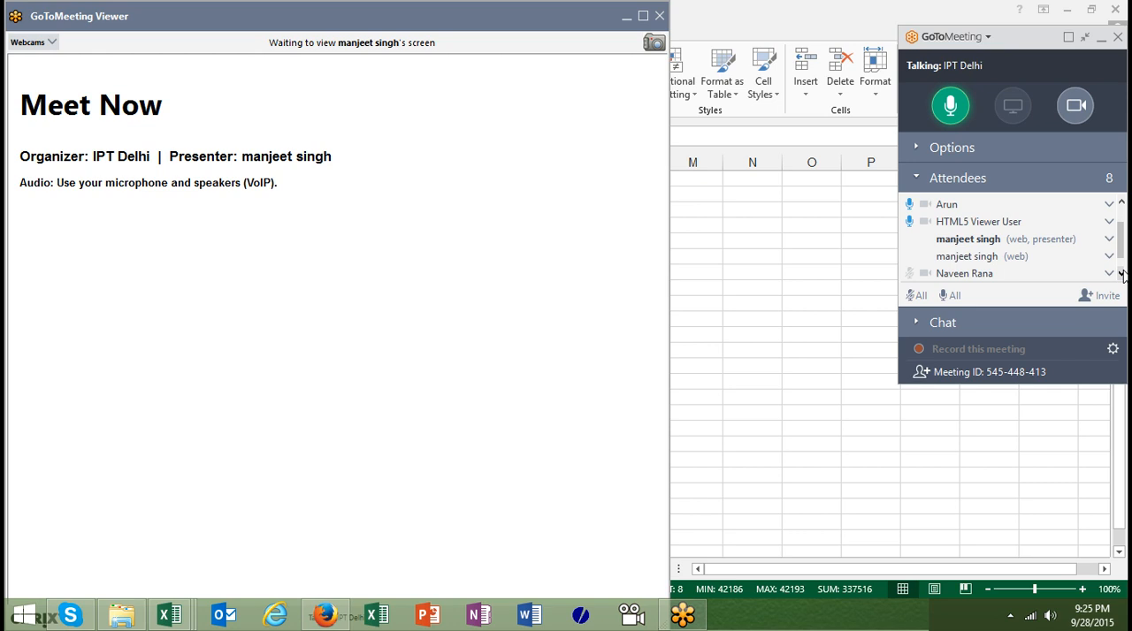
{"action": "right_click", "coordinate": [1024, 255]}
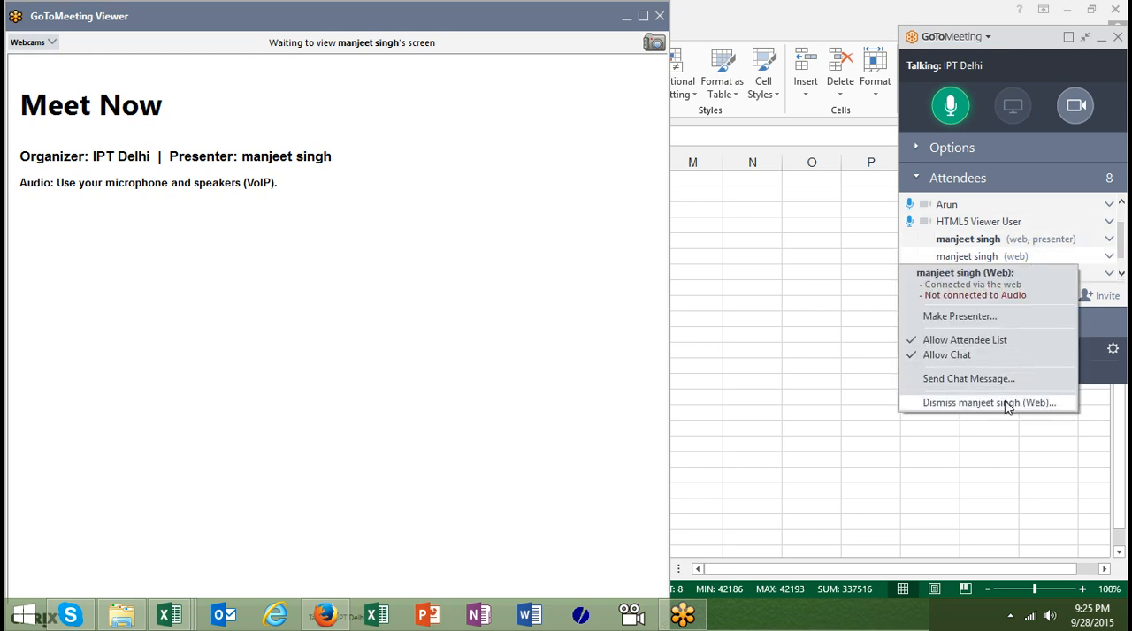
{"action": "left_click", "coordinate": [1006, 405]}
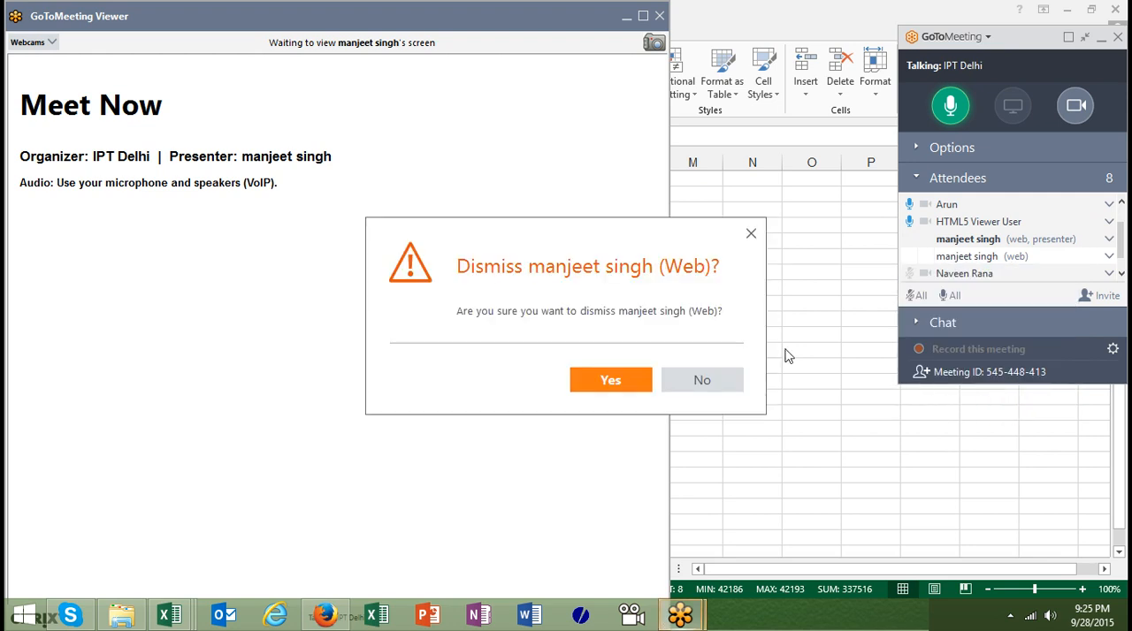
{"action": "left_click", "coordinate": [641, 380]}
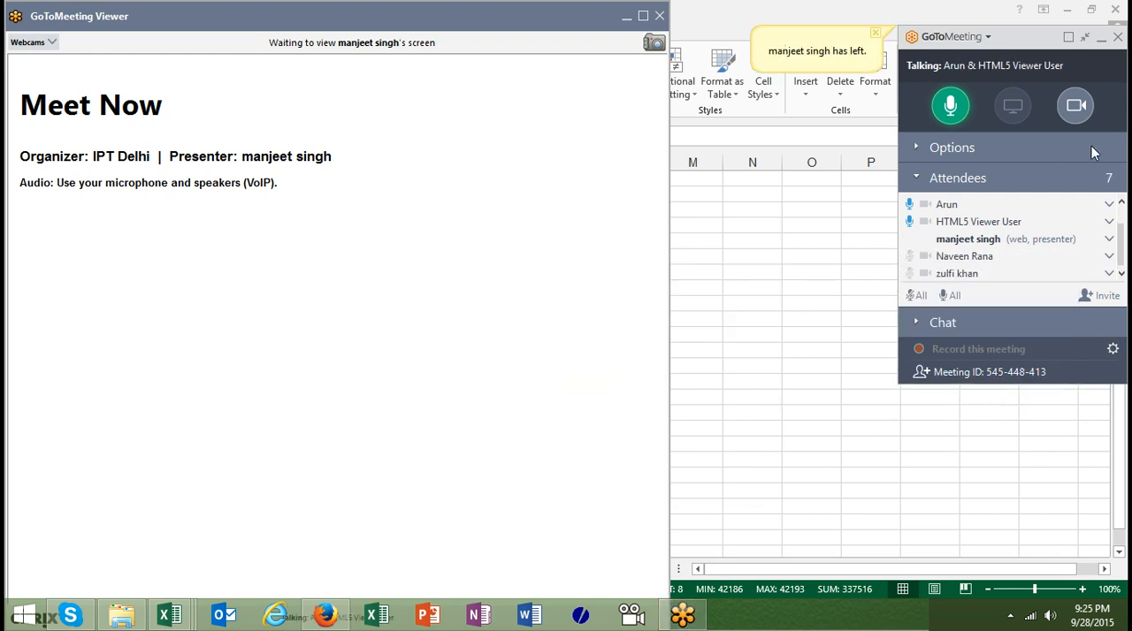
Check the organizer's own options at the start of the attendee list, and switch back to the Excel workbook
{"action": "left_click", "coordinate": [1121, 202]}
{"action": "left_click", "coordinate": [1120, 203]}
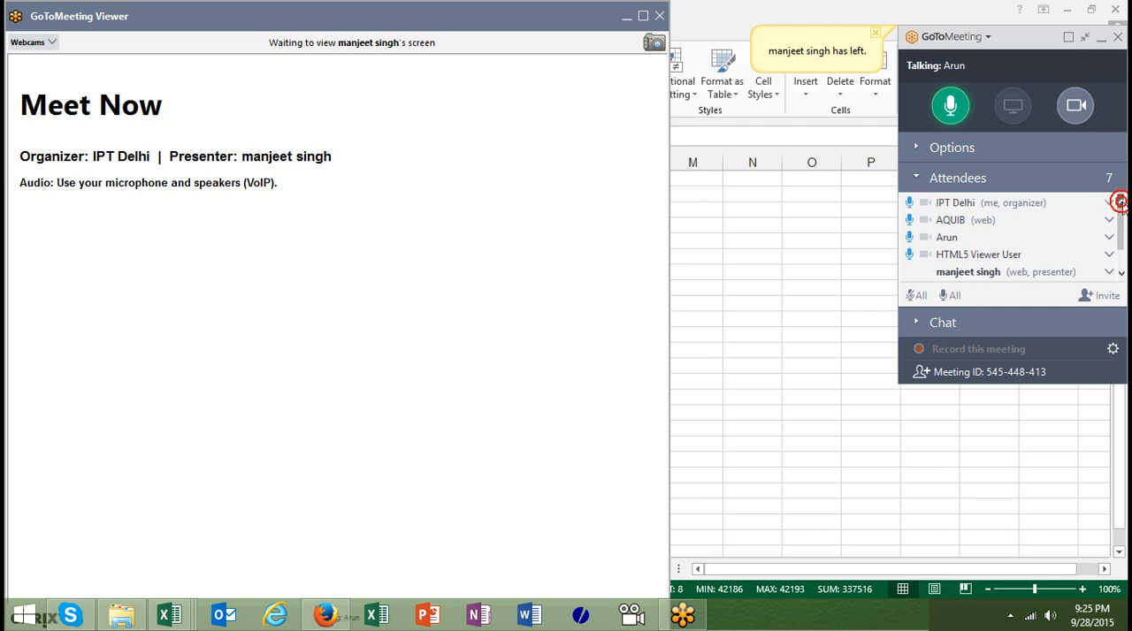
{"action": "right_click", "coordinate": [992, 203]}
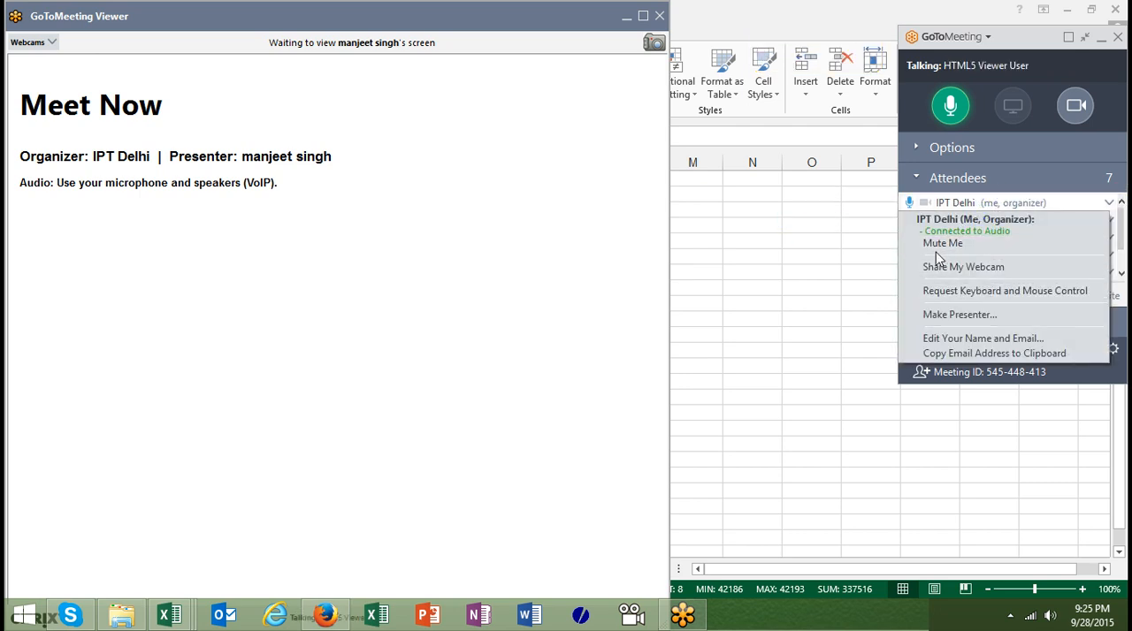
{"action": "left_click", "coordinate": [874, 245]}
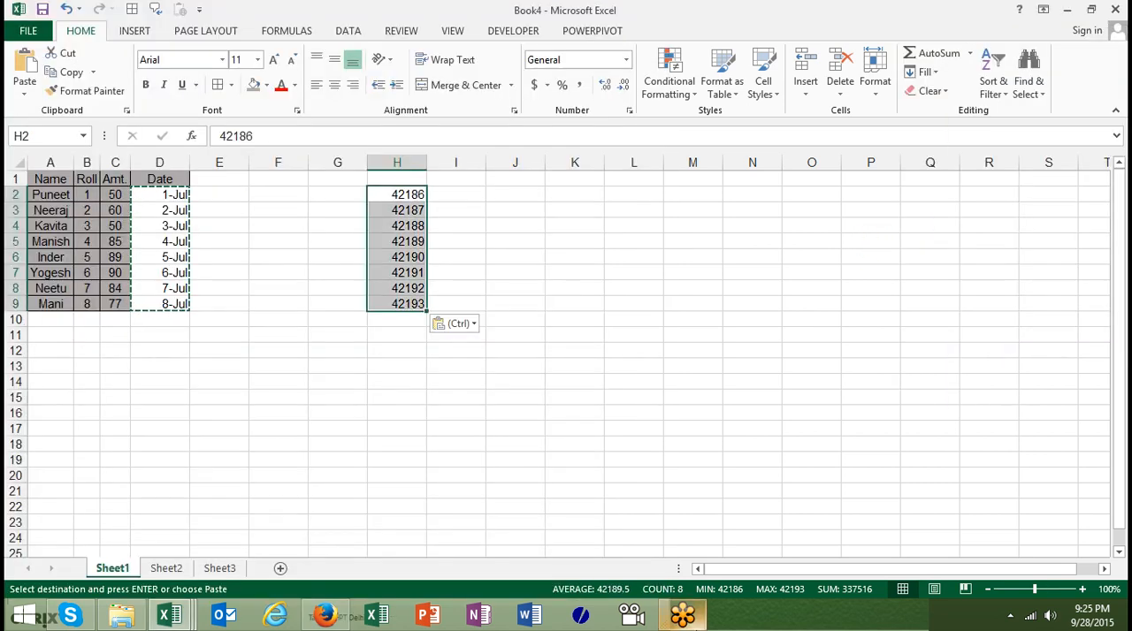
Switch to GoToMeeting, make the organizer the presenter again and start showing the organizer's screen
{"action": "left_click", "coordinate": [684, 617]}
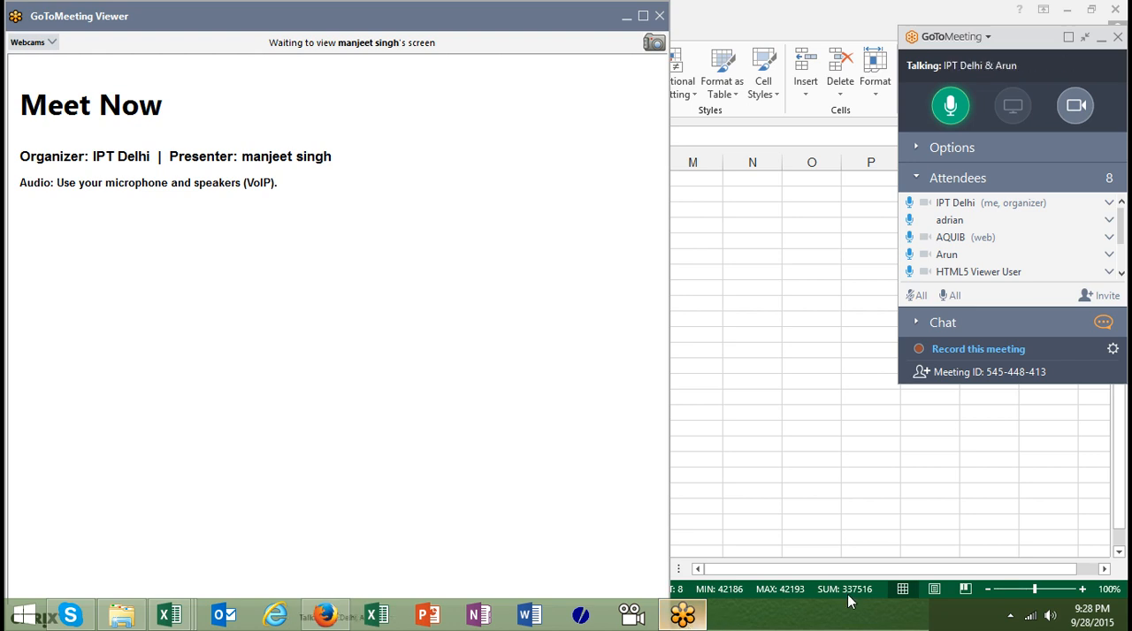
{"action": "left_click", "coordinate": [997, 205]}
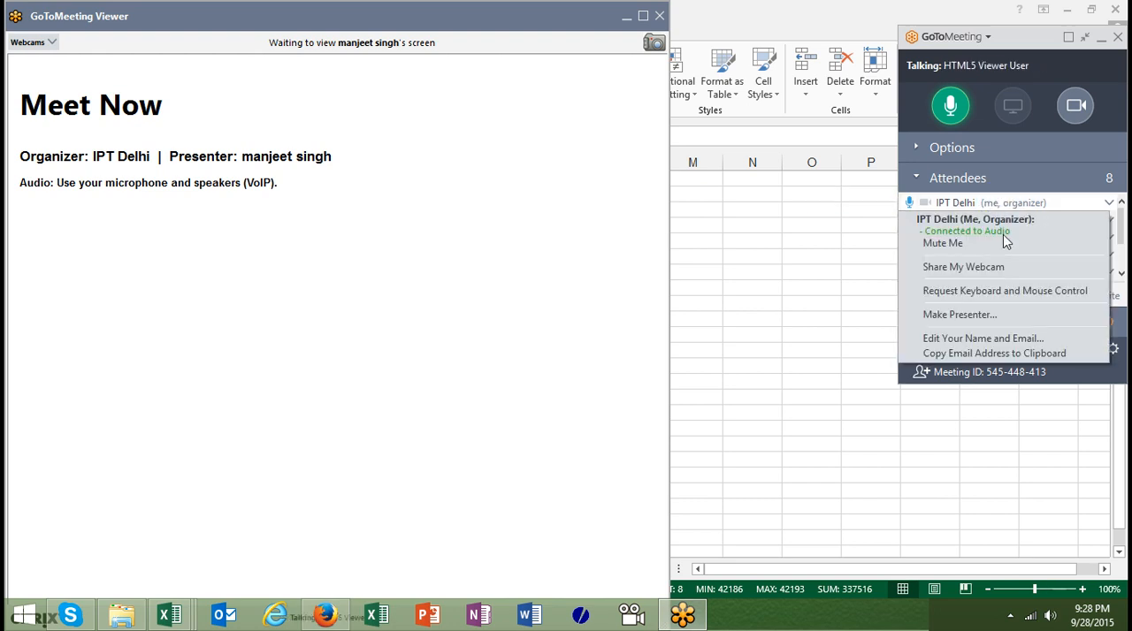
{"action": "left_click", "coordinate": [990, 315]}
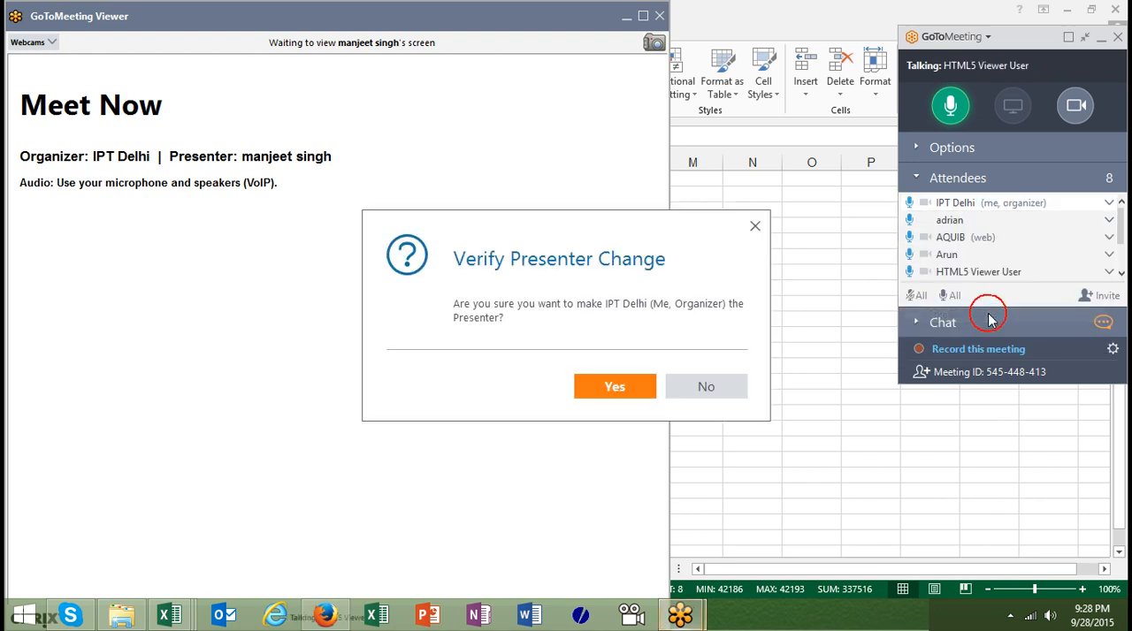
{"action": "left_click", "coordinate": [646, 400]}
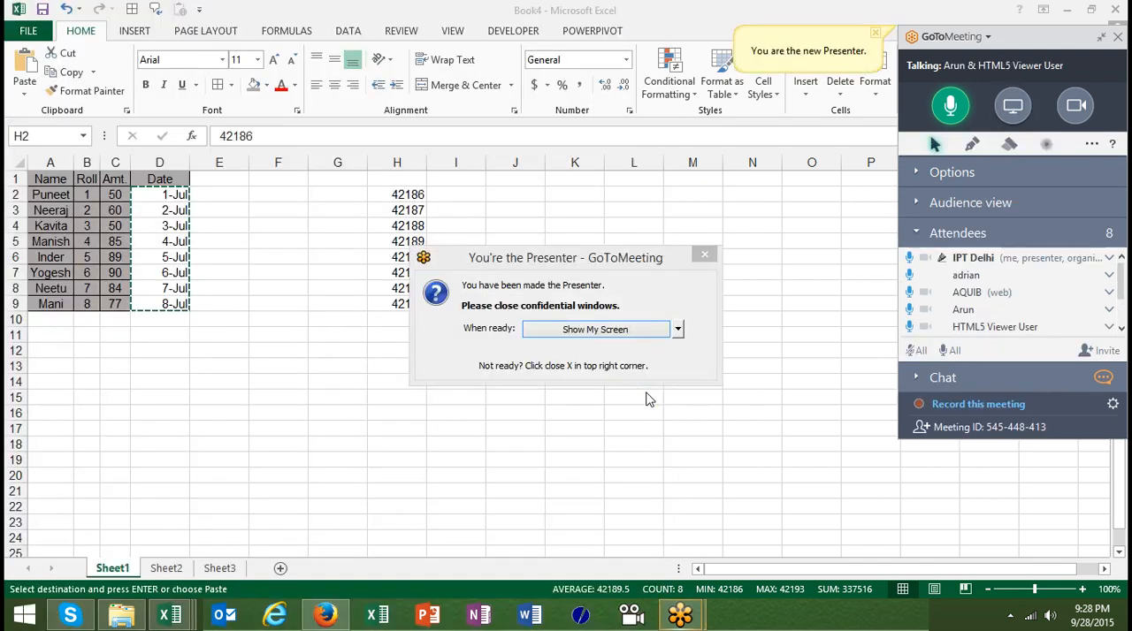
{"action": "left_click", "coordinate": [633, 333]}
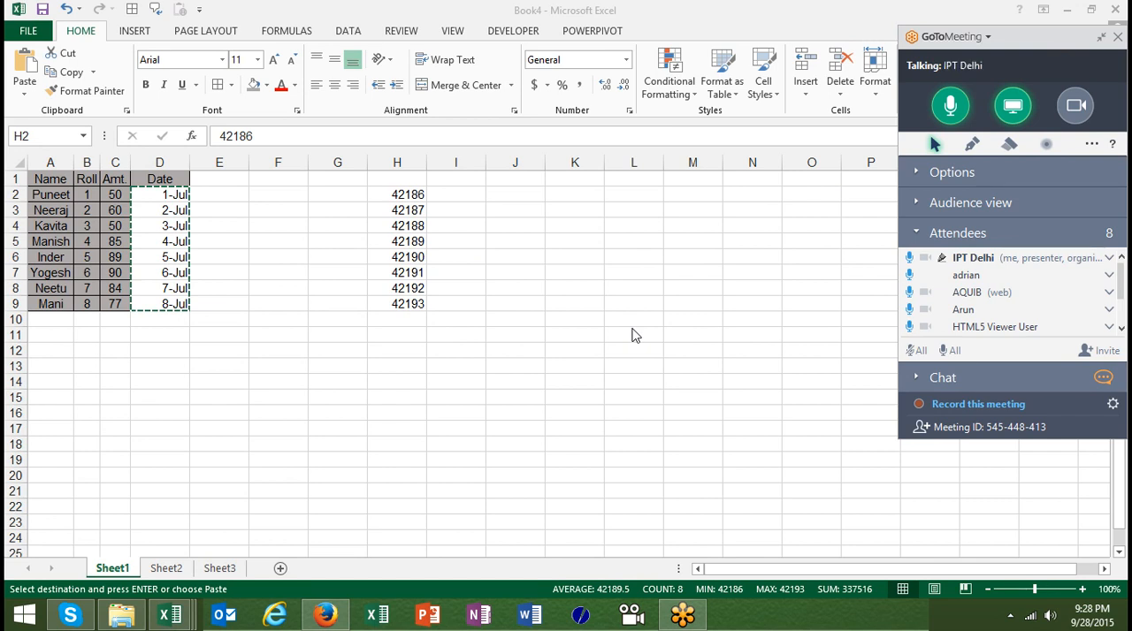
Insert today's date as a fixed value in cell G11 of Sheet1 and reselect the cell
{"action": "key", "text": "ctrl+v"}
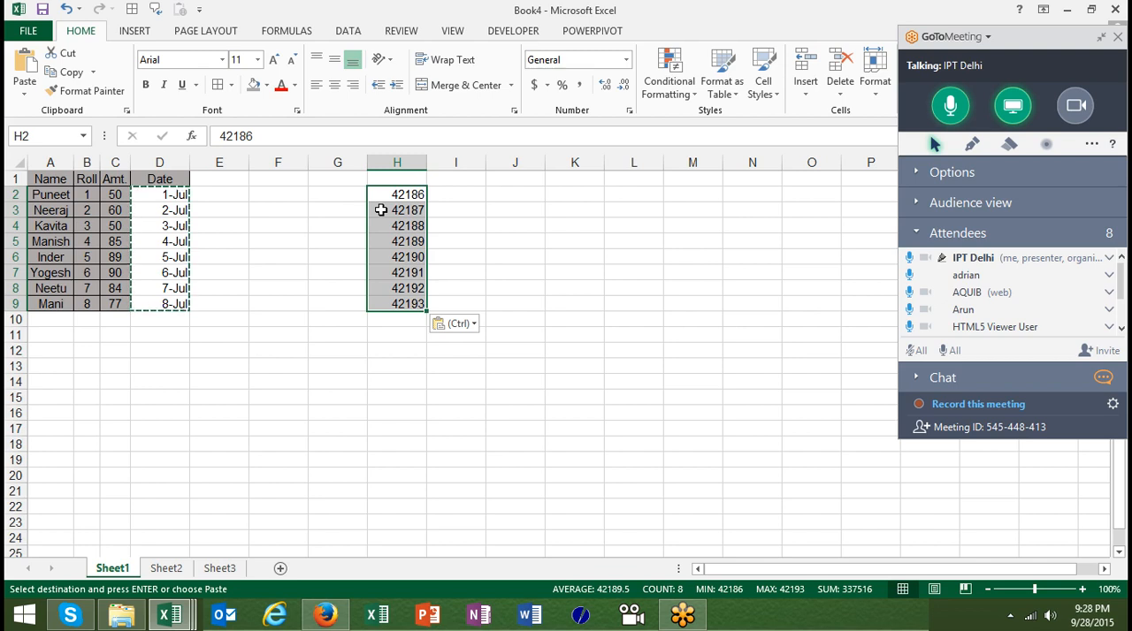
{"action": "left_click", "coordinate": [323, 340]}
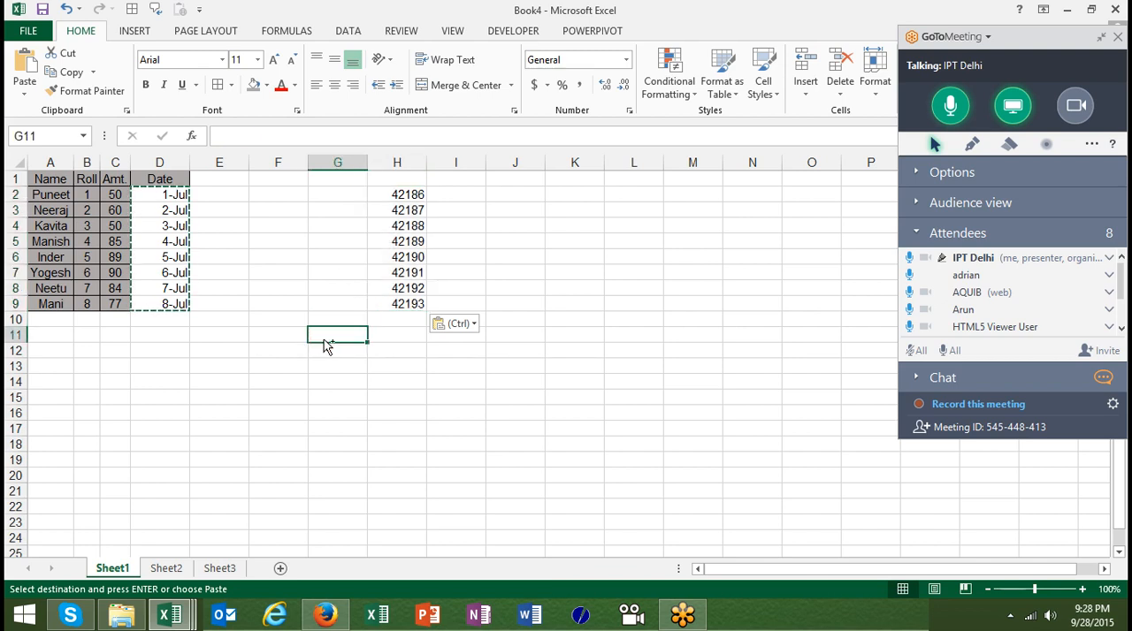
{"action": "key", "text": "ctrl+semicolon"}
{"action": "key", "text": "Return"}
{"action": "left_click", "coordinate": [324, 340]}
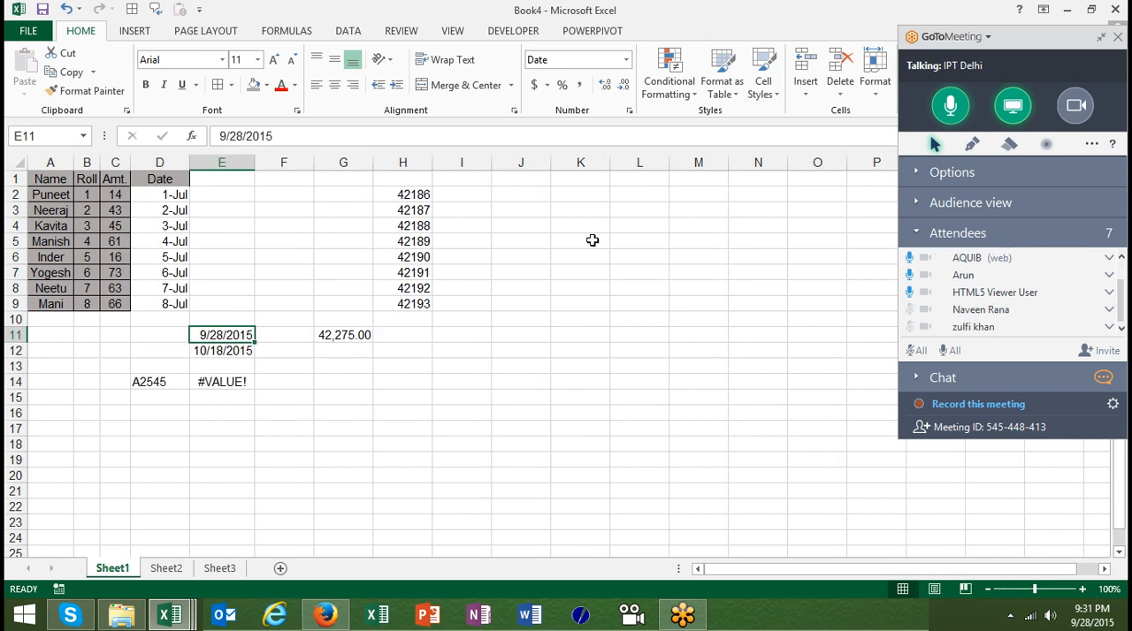
Format the dates in E11 and E12 as numbers with two decimals and a thousands separator
{"action": "left_click", "coordinate": [1011, 616]}
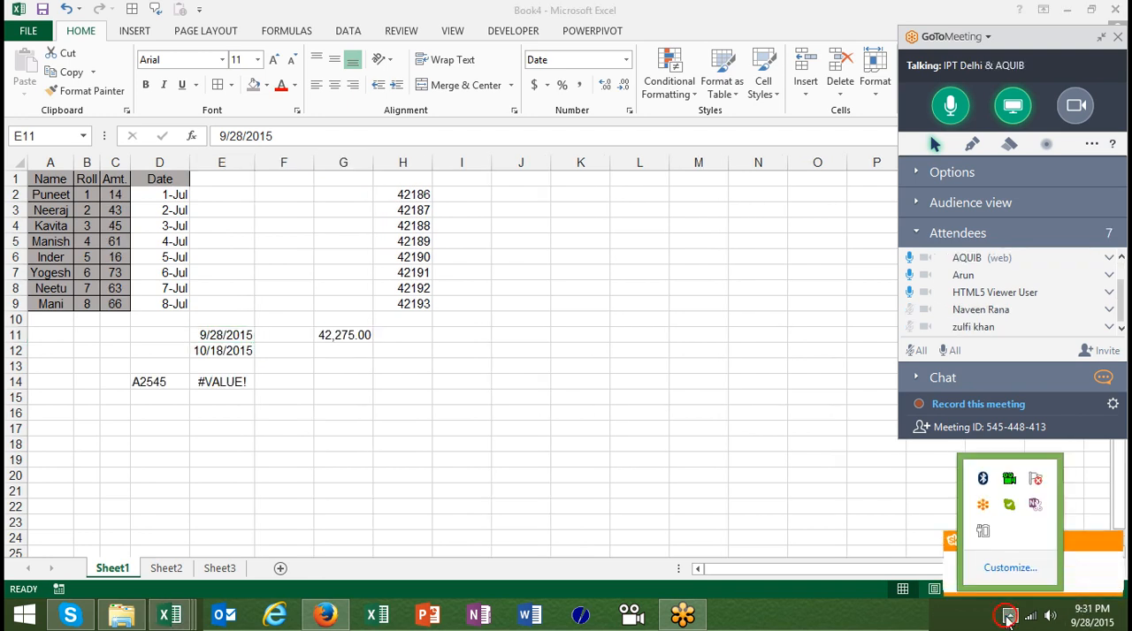
{"action": "left_click", "coordinate": [251, 334]}
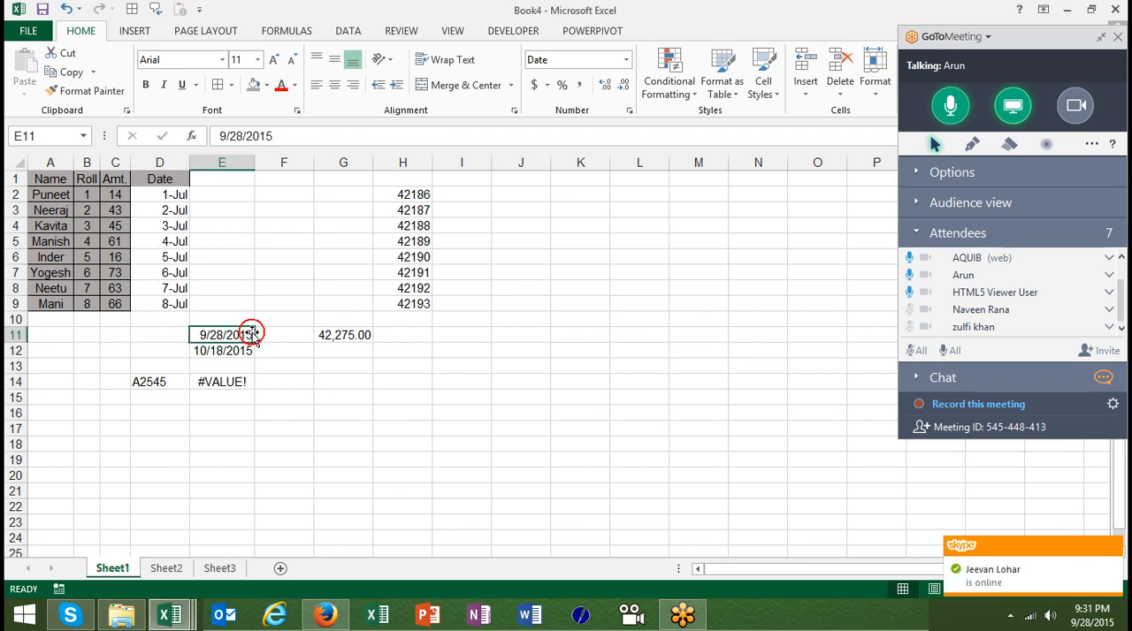
{"action": "key", "text": "ctrl+shift+1"}
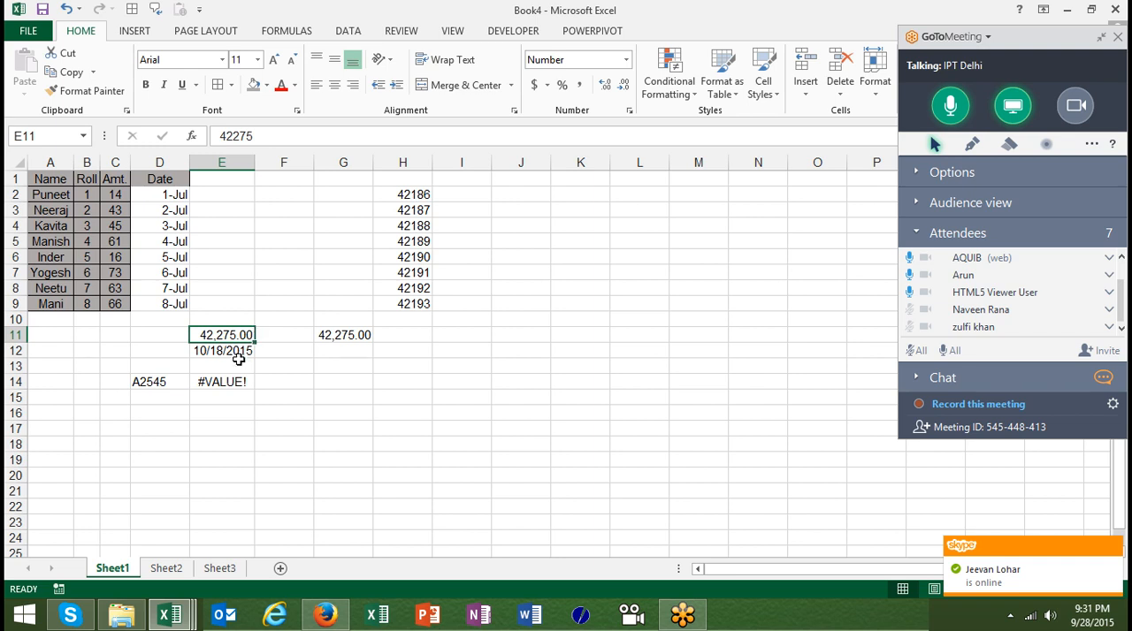
{"action": "left_click", "coordinate": [245, 350]}
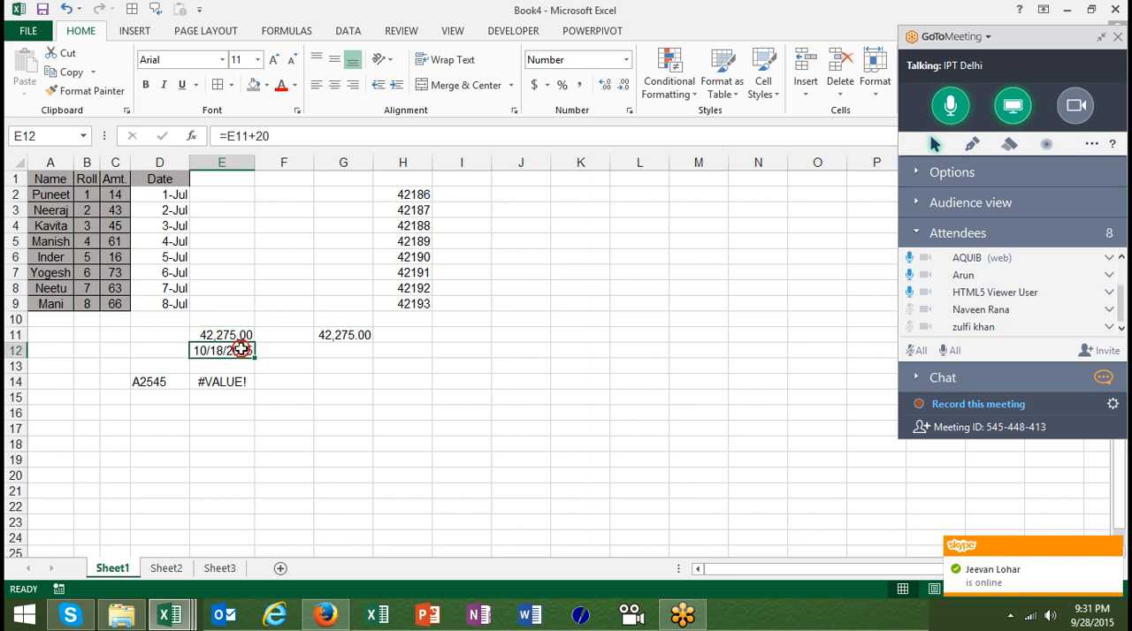
{"action": "key", "text": "ctrl+shift+1"}
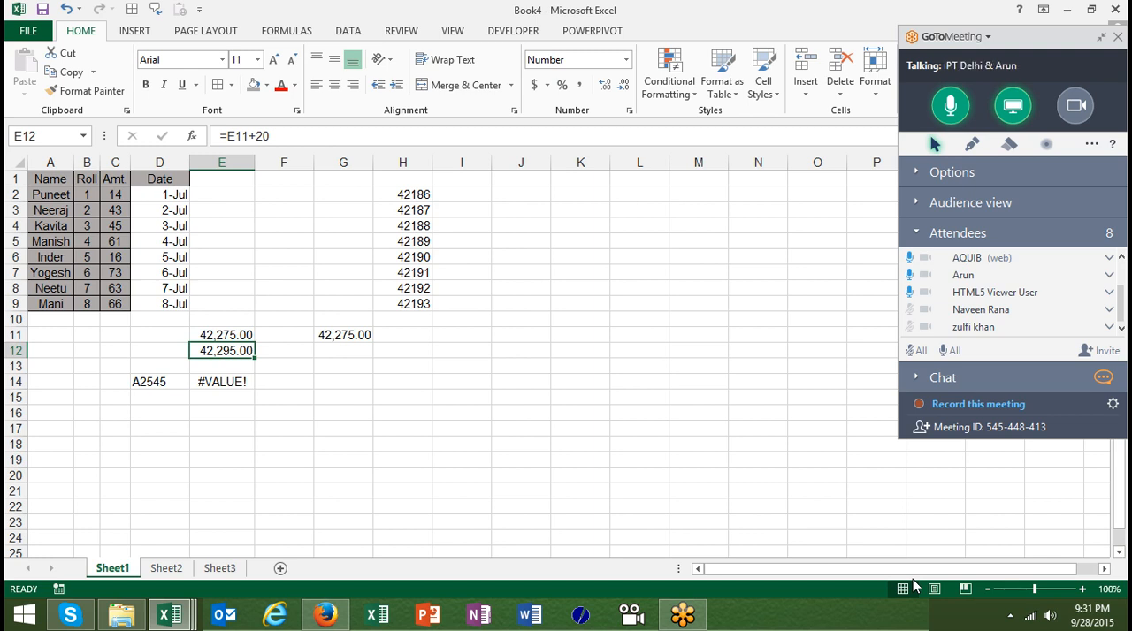
Clear the contents of the example range A11:H15 below the table
{"action": "key", "text": "Up"}
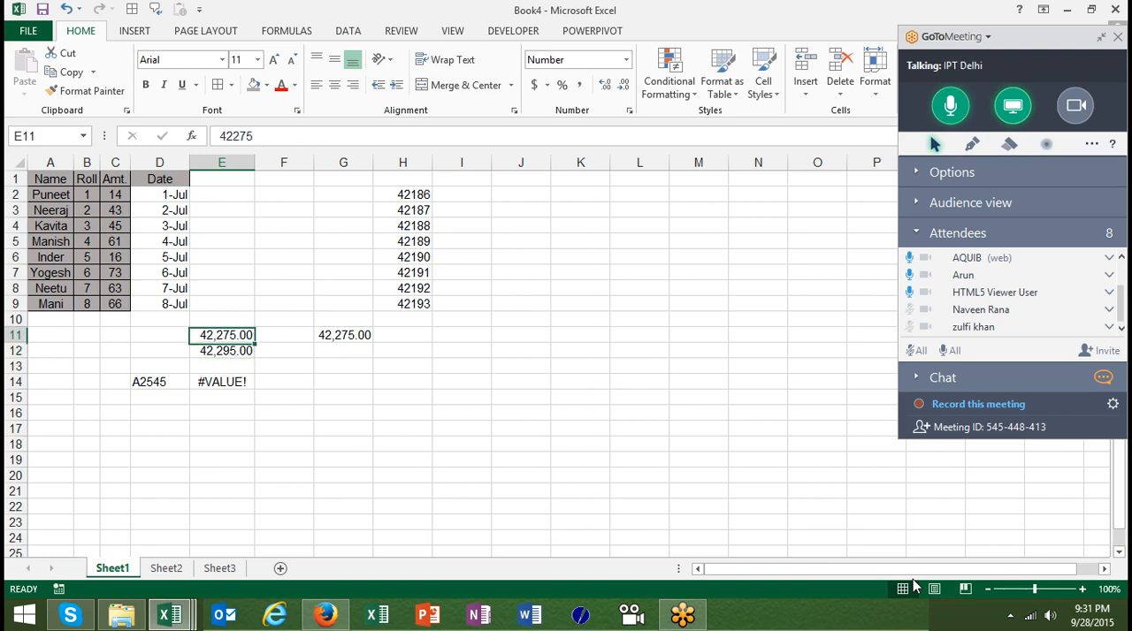
{"action": "key", "text": "Left"}
{"action": "key", "text": "Up"}
{"action": "key", "text": "Down"}
{"action": "key", "text": "Left"}
{"action": "key", "text": "Left"}
{"action": "key", "text": "Left"}
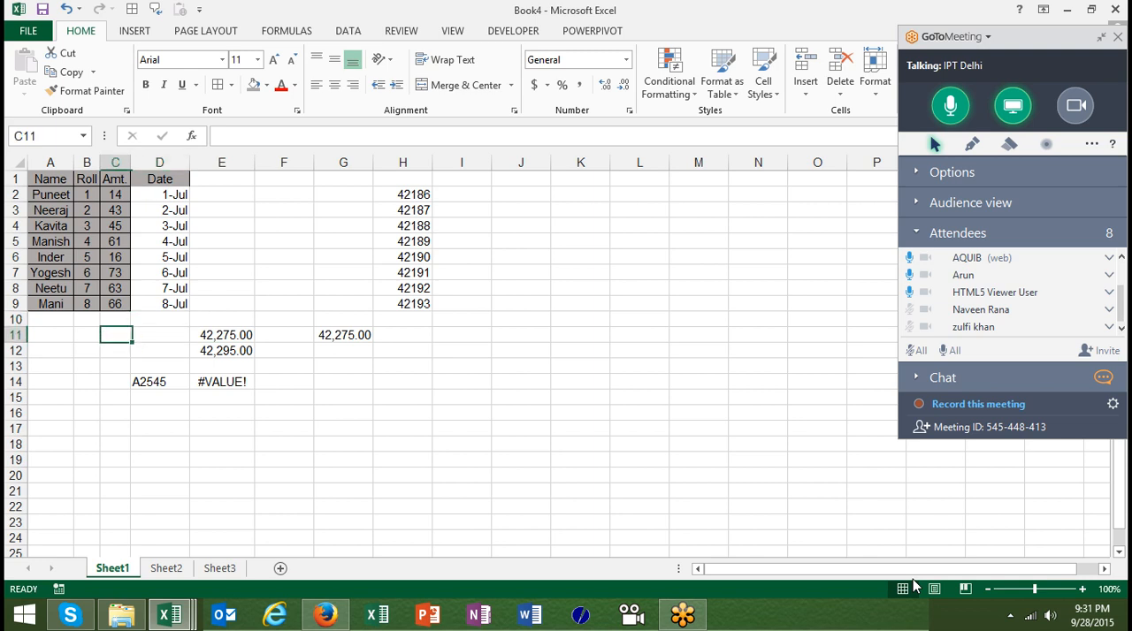
{"action": "key", "text": "shift+Right"}
{"action": "key", "text": "shift+Right"}
{"action": "key", "text": "shift+Right"}
{"action": "key", "text": "shift+Right"}
{"action": "key", "text": "shift+Right"}
{"action": "key", "text": "shift+Right"}
{"action": "key", "text": "shift+Right"}
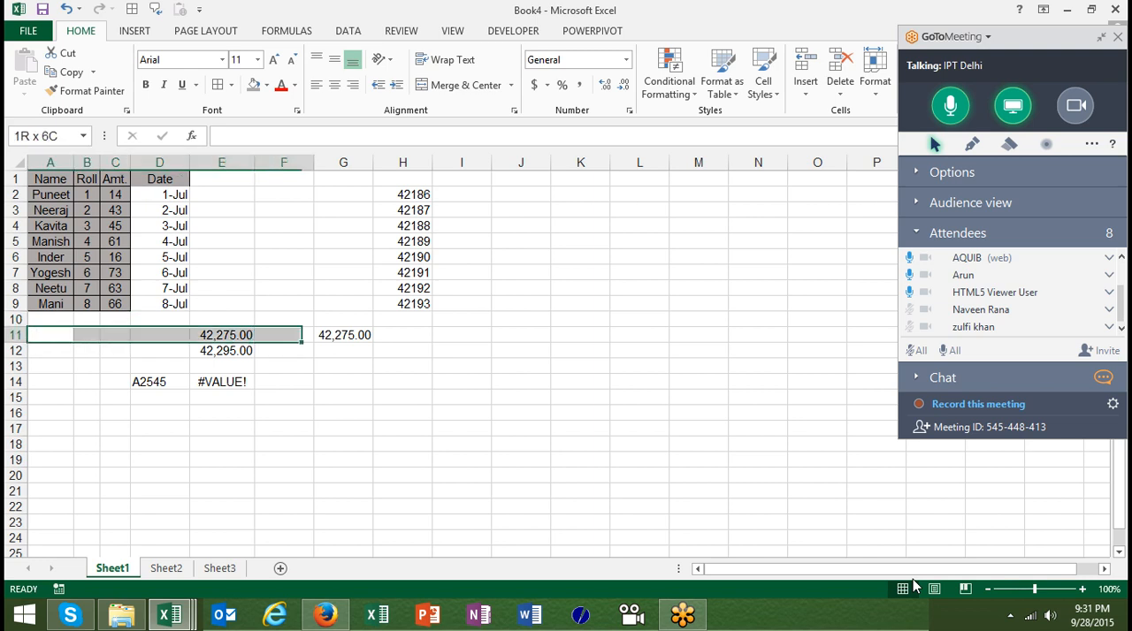
{"action": "key", "text": "shift+Down"}
{"action": "key", "text": "shift+Down"}
{"action": "key", "text": "shift+Down"}
{"action": "key", "text": "shift+Down"}
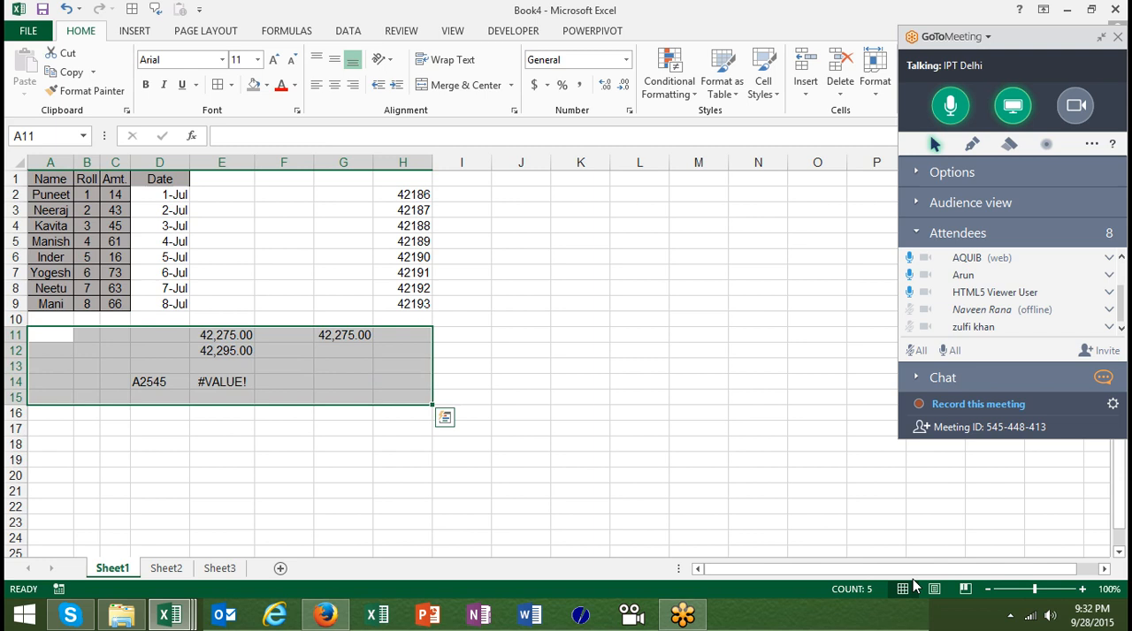
{"action": "key", "text": "Delete"}
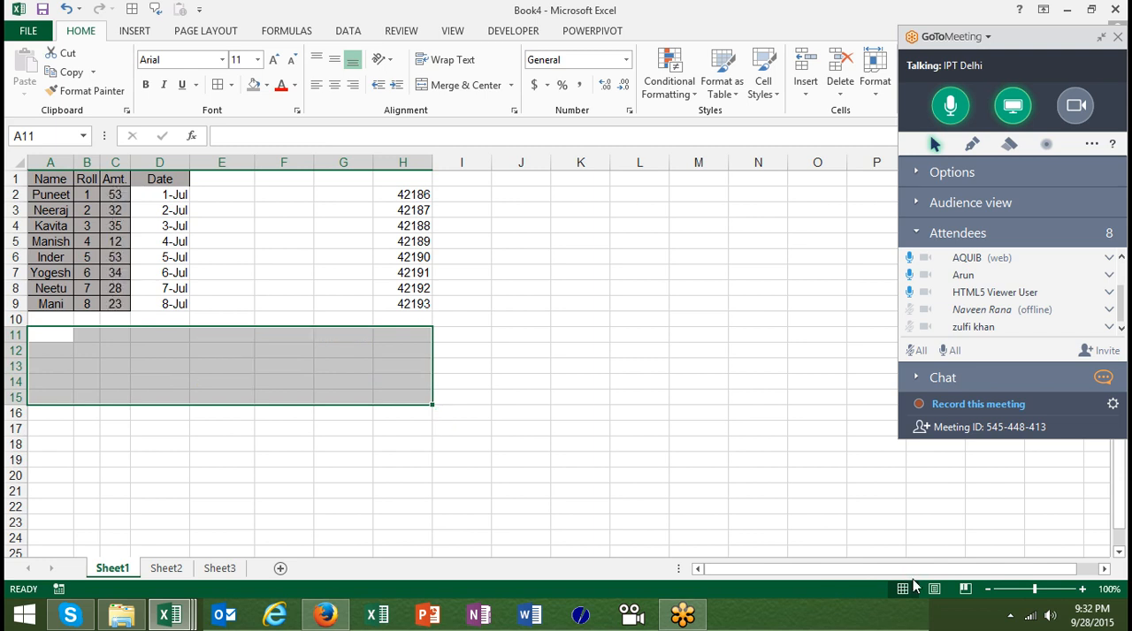
Format the pasted serial numbers in H2:H9 as Short Date
{"action": "key", "text": "Up"}
{"action": "key", "text": "Up"}
{"action": "key", "text": "Up"}
{"action": "key", "text": "Up"}
{"action": "key", "text": "Up"}
{"action": "key", "text": "Up"}
{"action": "key", "text": "Up"}
{"action": "key", "text": "Up"}
{"action": "key", "text": "Up"}
{"action": "key", "text": "Up"}
{"action": "key", "text": "Right"}
{"action": "key", "text": "Right"}
{"action": "key", "text": "Right"}
{"action": "key", "text": "Right"}
{"action": "key", "text": "Right"}
{"action": "key", "text": "Right"}
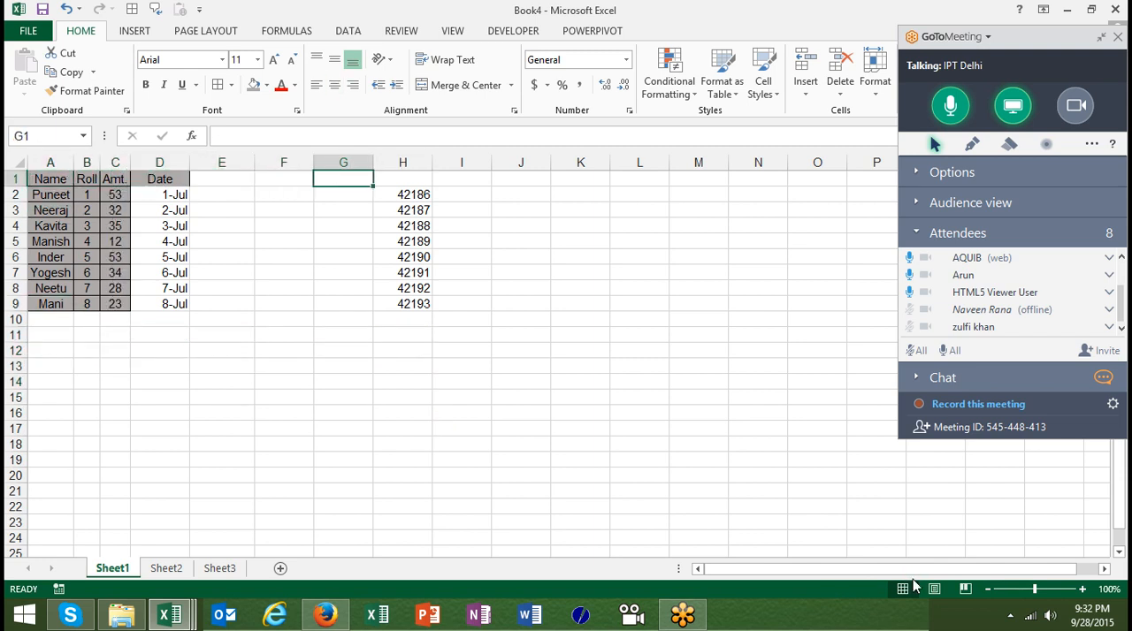
{"action": "key", "text": "Right"}
{"action": "key", "text": "Down"}
{"action": "key", "text": "ctrl+shift+Down"}
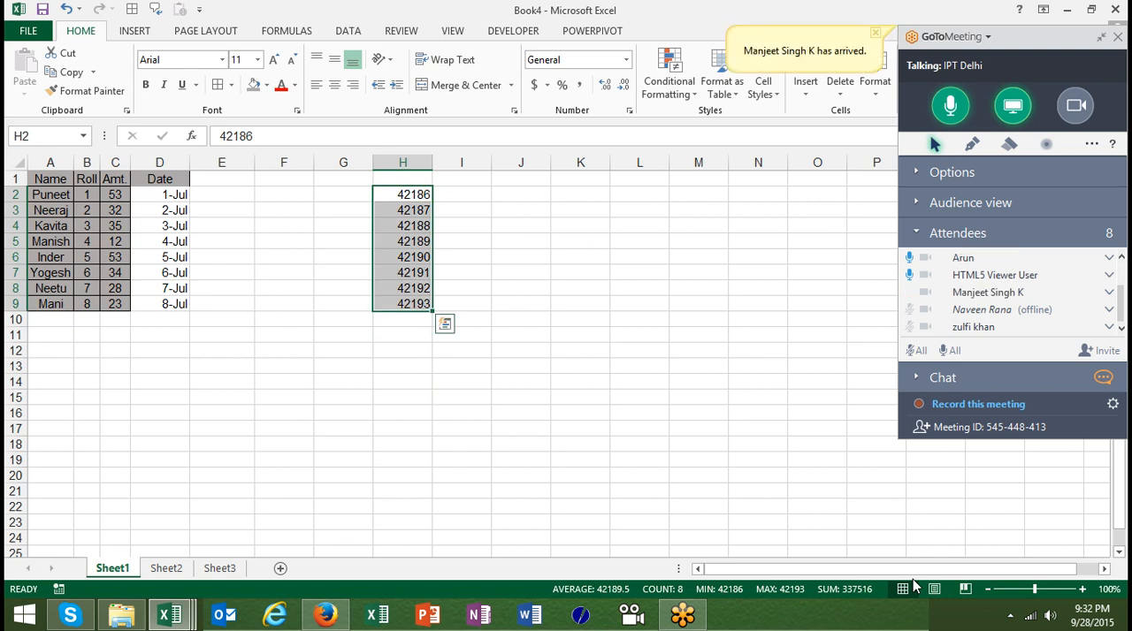
{"action": "key", "text": "ctrl+1"}
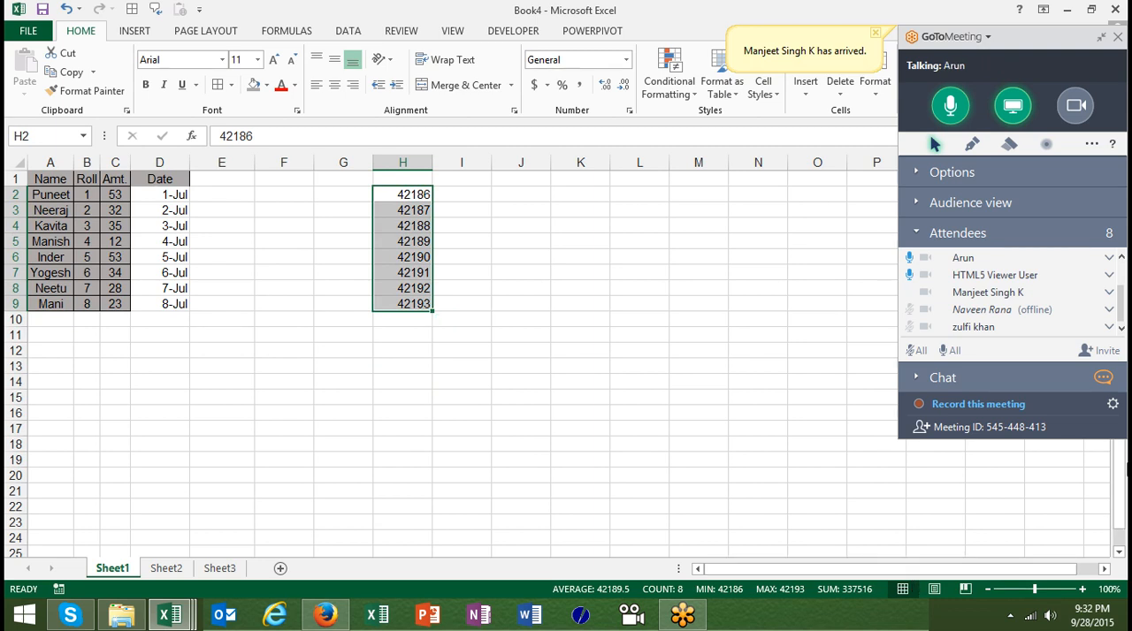
{"action": "left_click", "coordinate": [626, 62]}
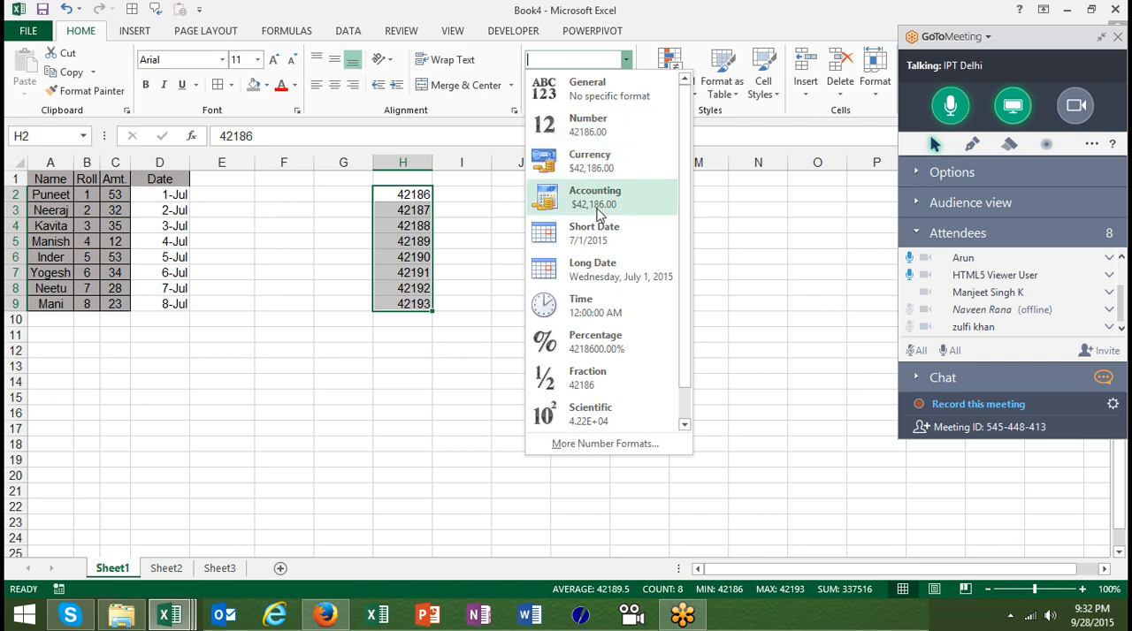
{"action": "left_click", "coordinate": [588, 237]}
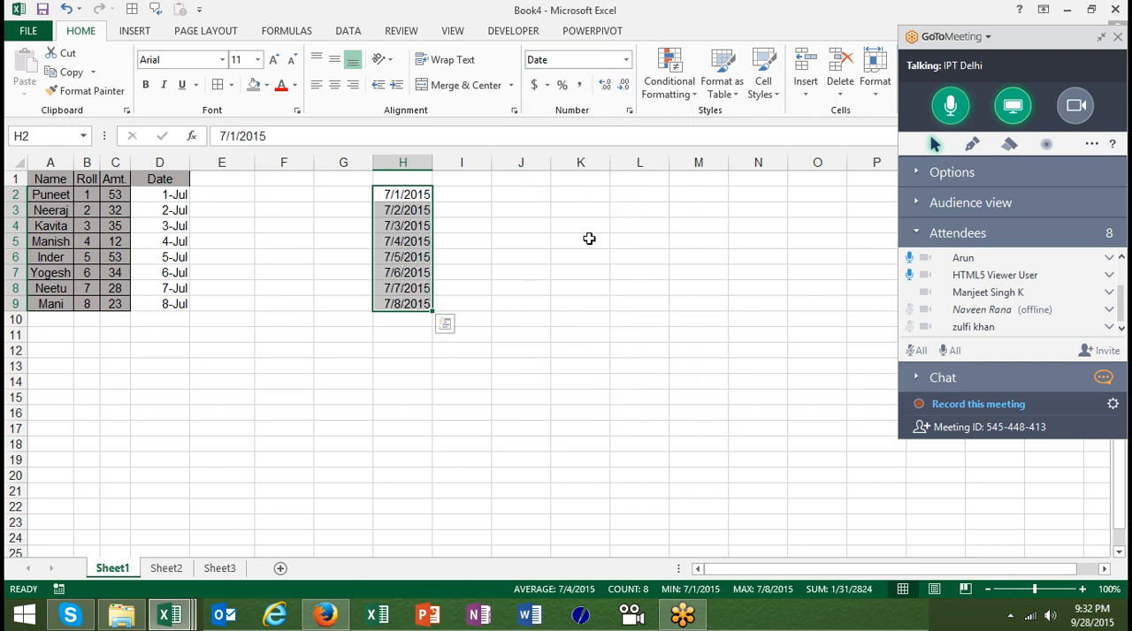
Copy the dates in D2:D9 and paste them at J2 using the Paste Special option Values and number formats
{"action": "left_click_drag", "start_coordinate": [170, 197], "coordinate": [173, 303]}
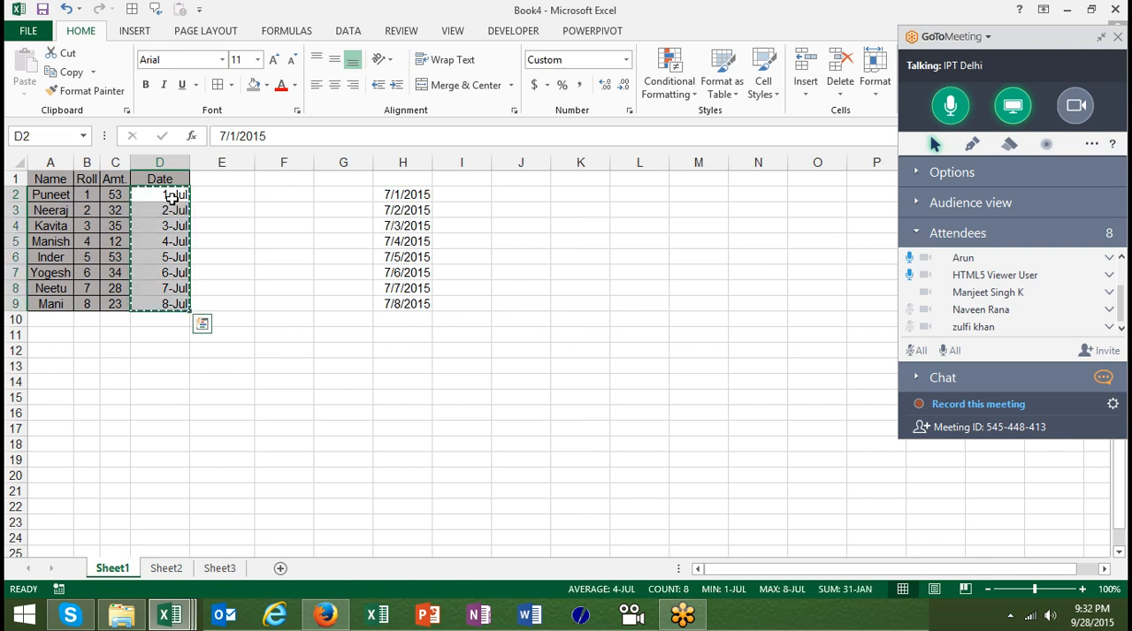
{"action": "key", "text": "ctrl+c"}
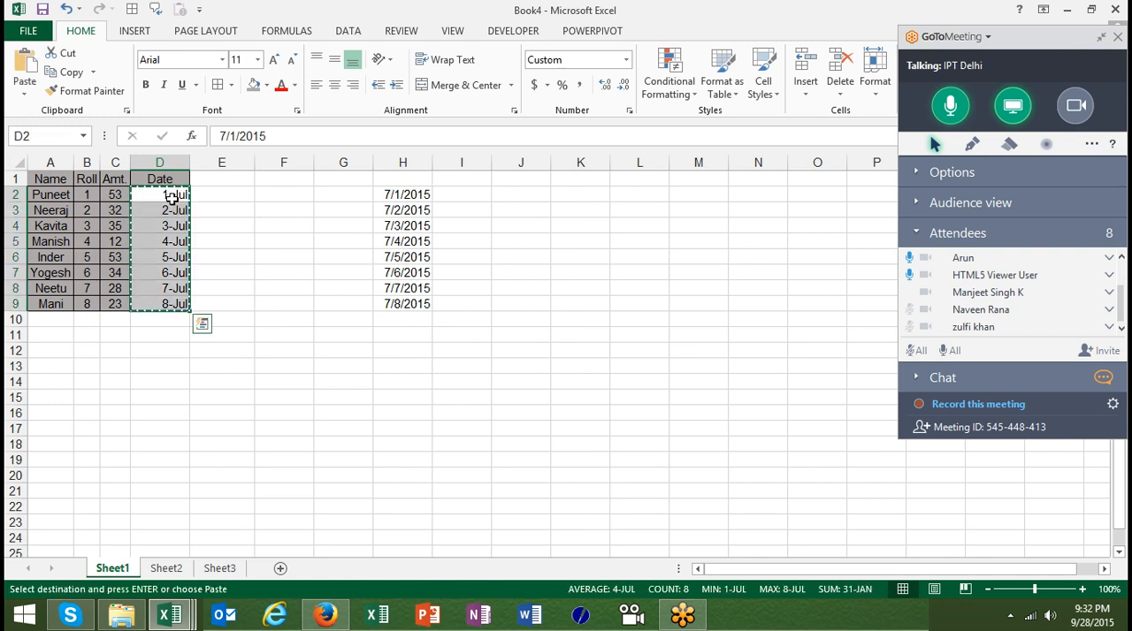
{"action": "left_click", "coordinate": [522, 196]}
{"action": "right_click", "coordinate": [522, 196]}
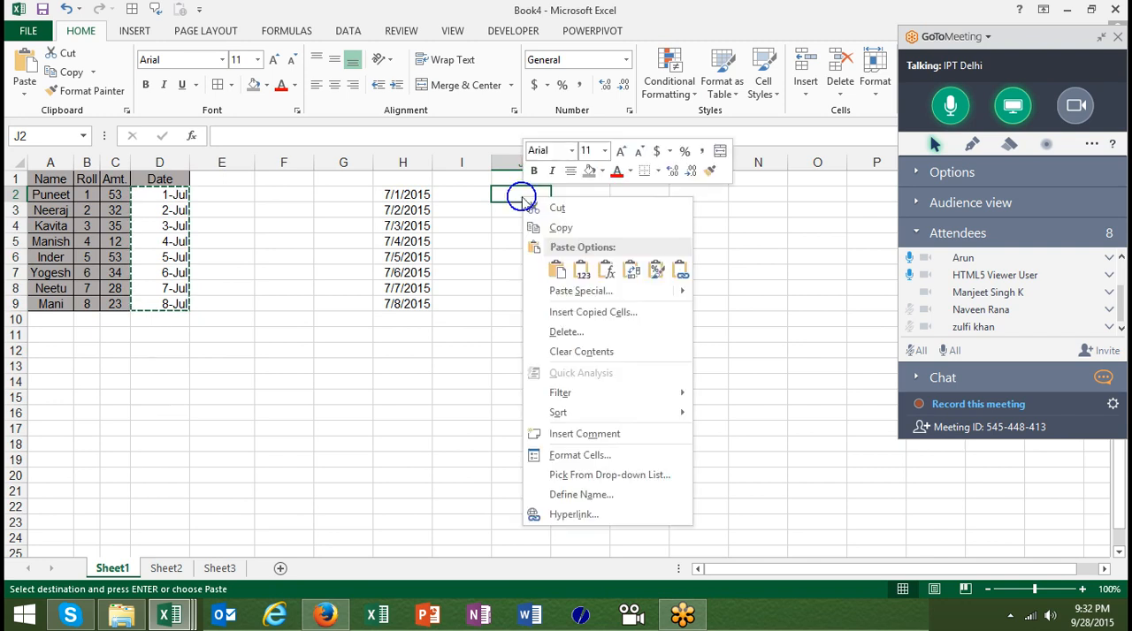
{"action": "left_click", "coordinate": [566, 293]}
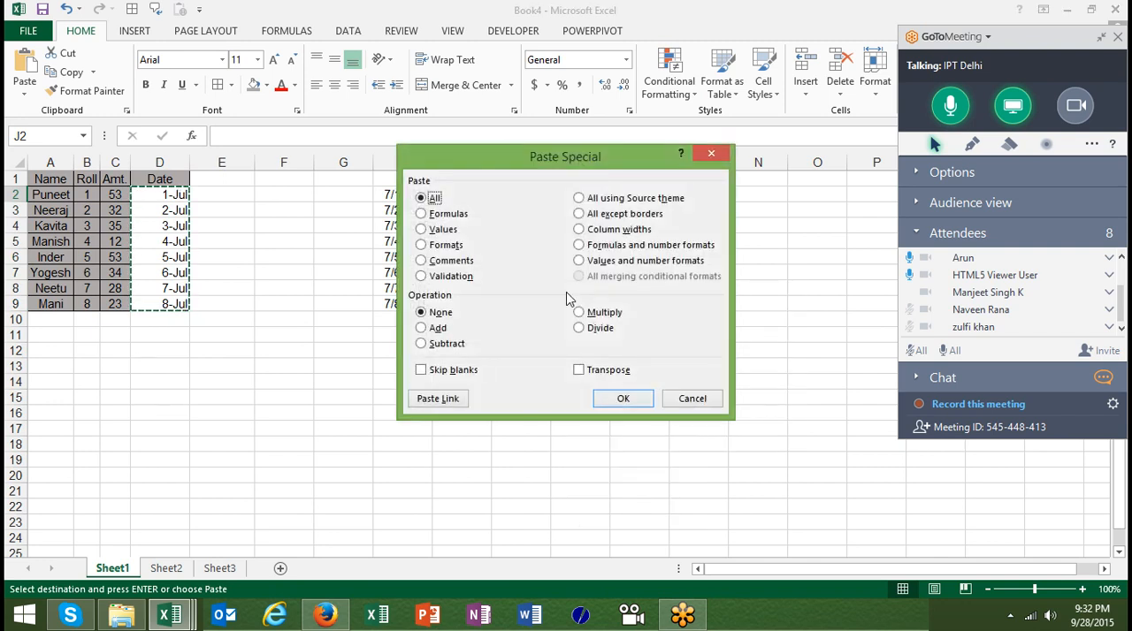
{"action": "left_click", "coordinate": [602, 265]}
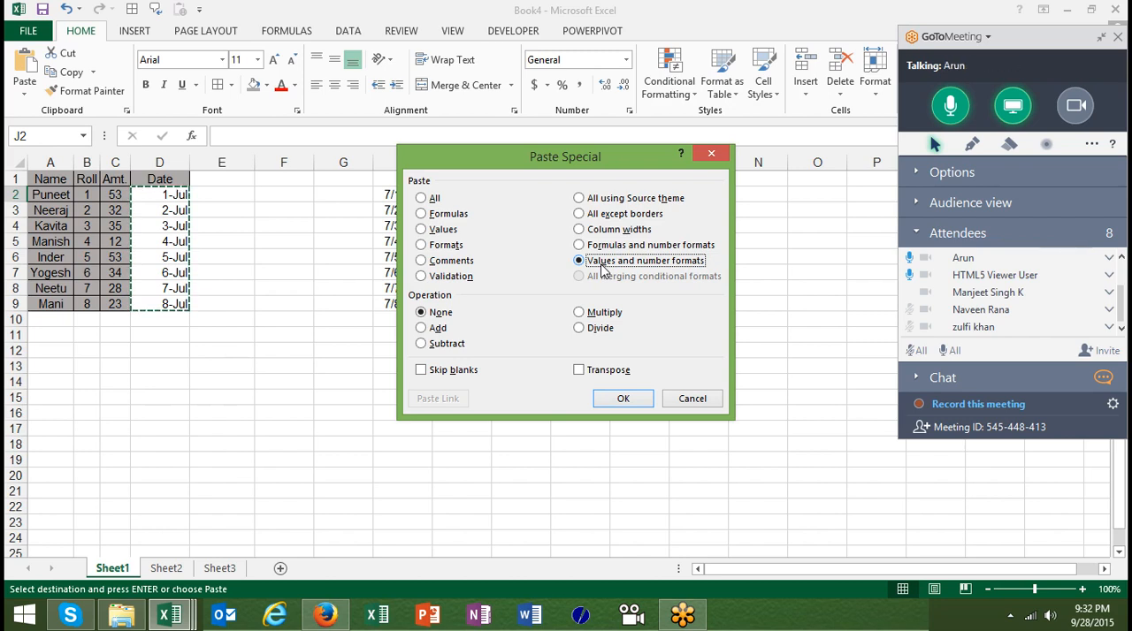
{"action": "left_click", "coordinate": [620, 400]}
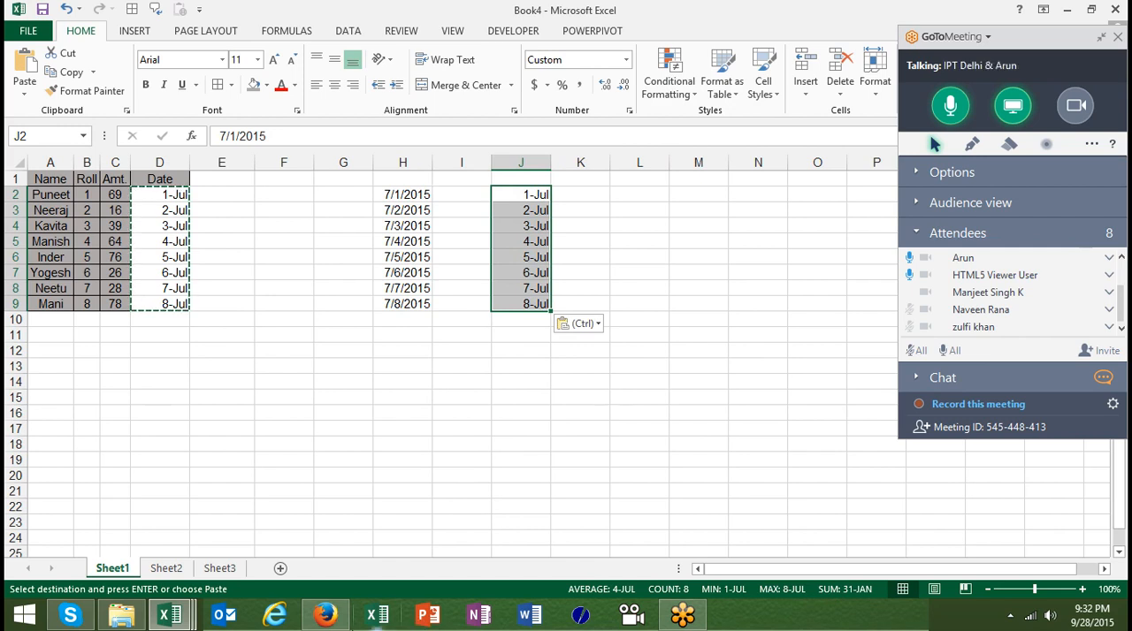
On Sheet3, enter 20 in cell B2 and 25 in cell C2
{"action": "left_click", "coordinate": [167, 567]}
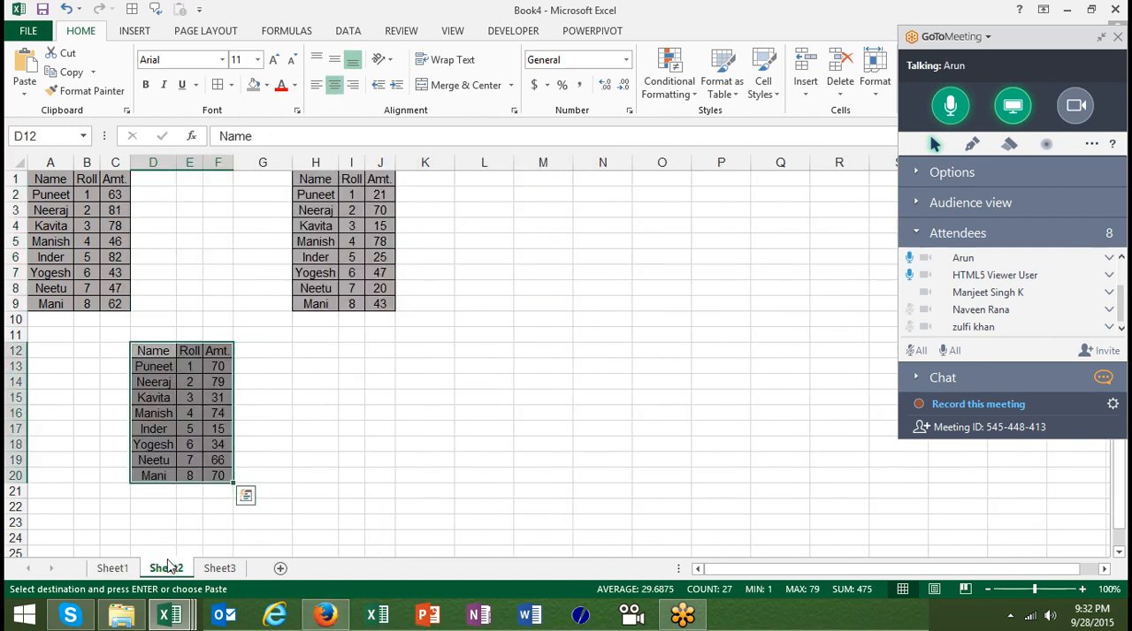
{"action": "left_click", "coordinate": [217, 570]}
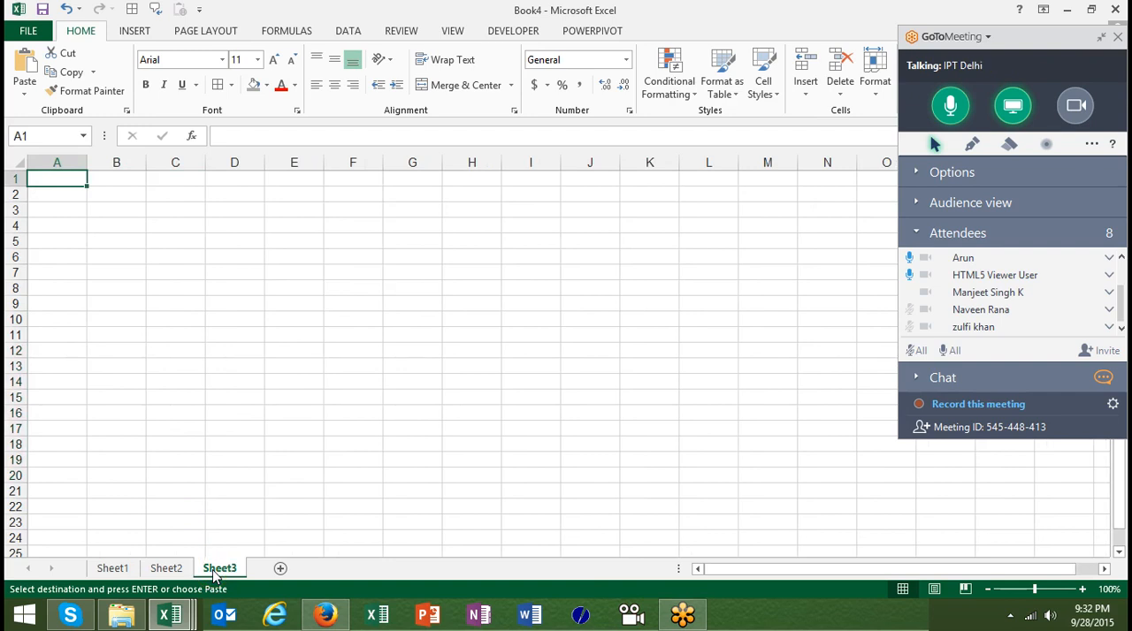
{"action": "key", "text": "Down"}
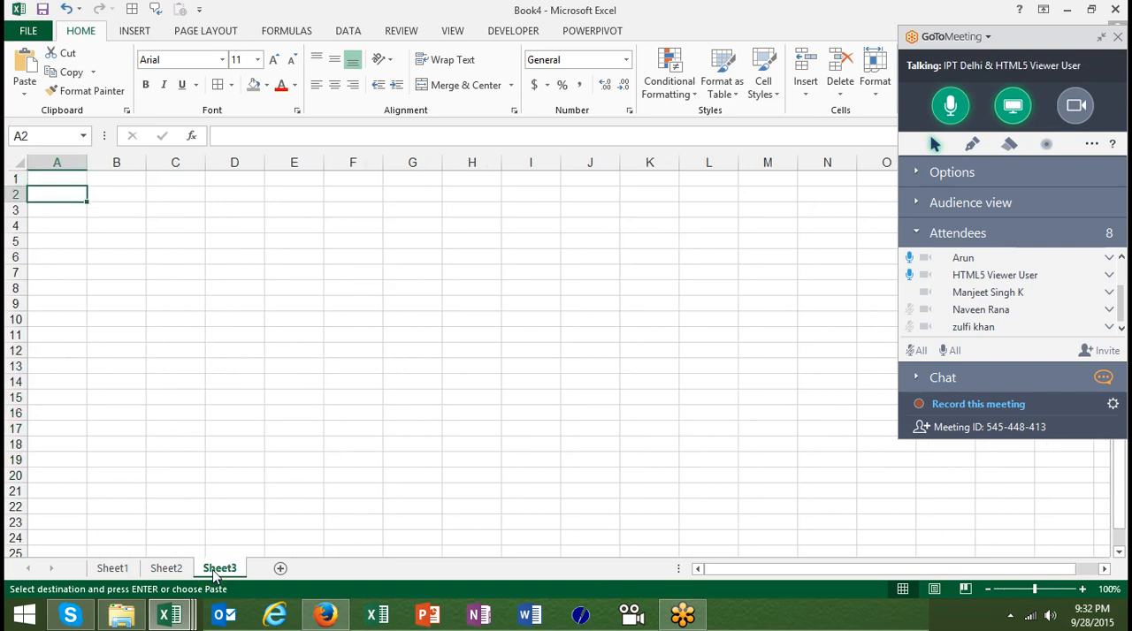
{"action": "key", "text": "Right"}
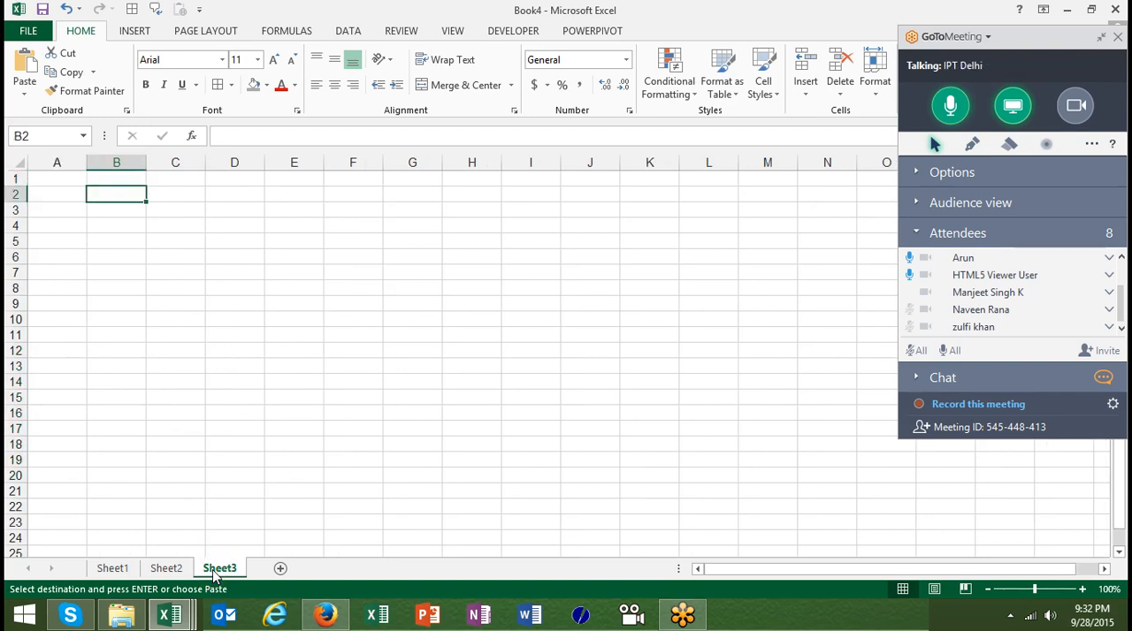
{"action": "type", "text": "20"}
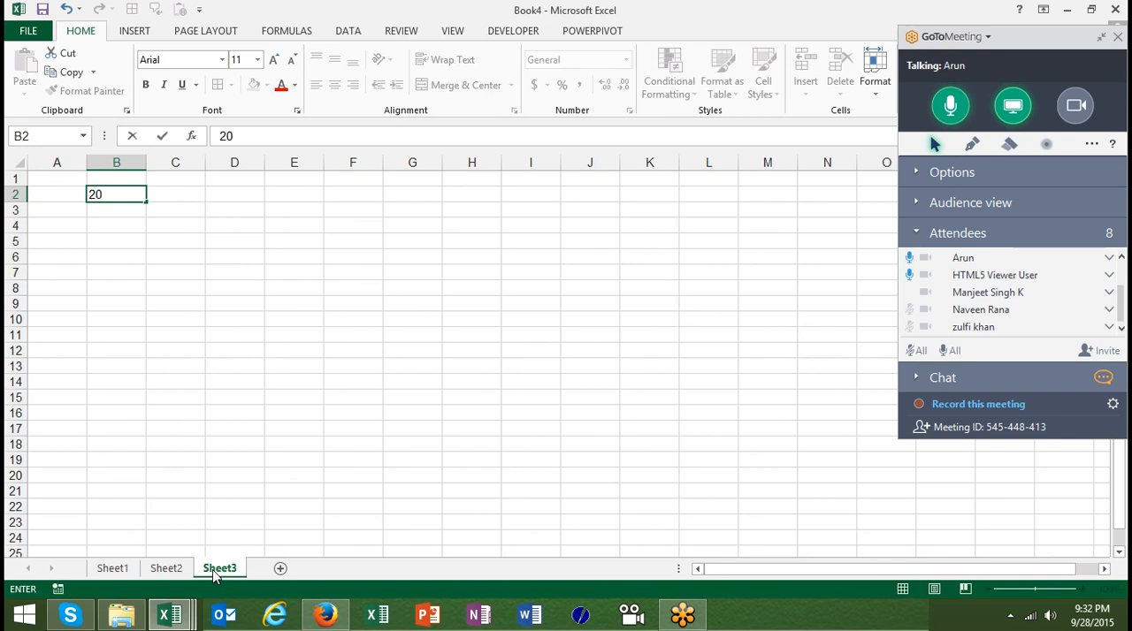
{"action": "key", "text": "Right"}
{"action": "type", "text": "25"}
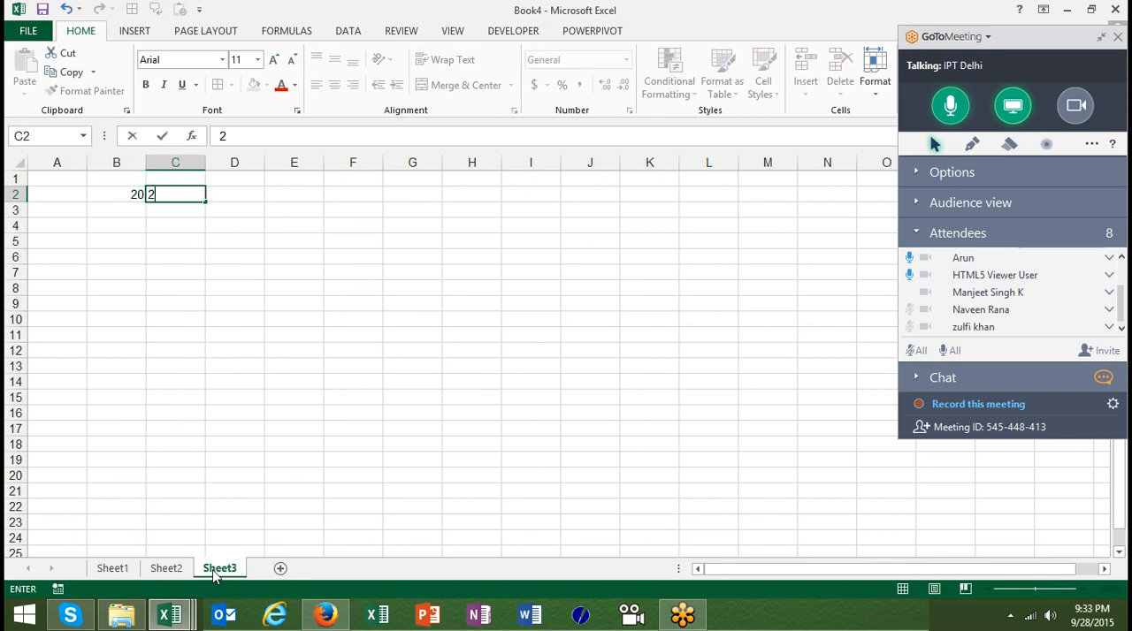
{"action": "key", "text": "Right"}
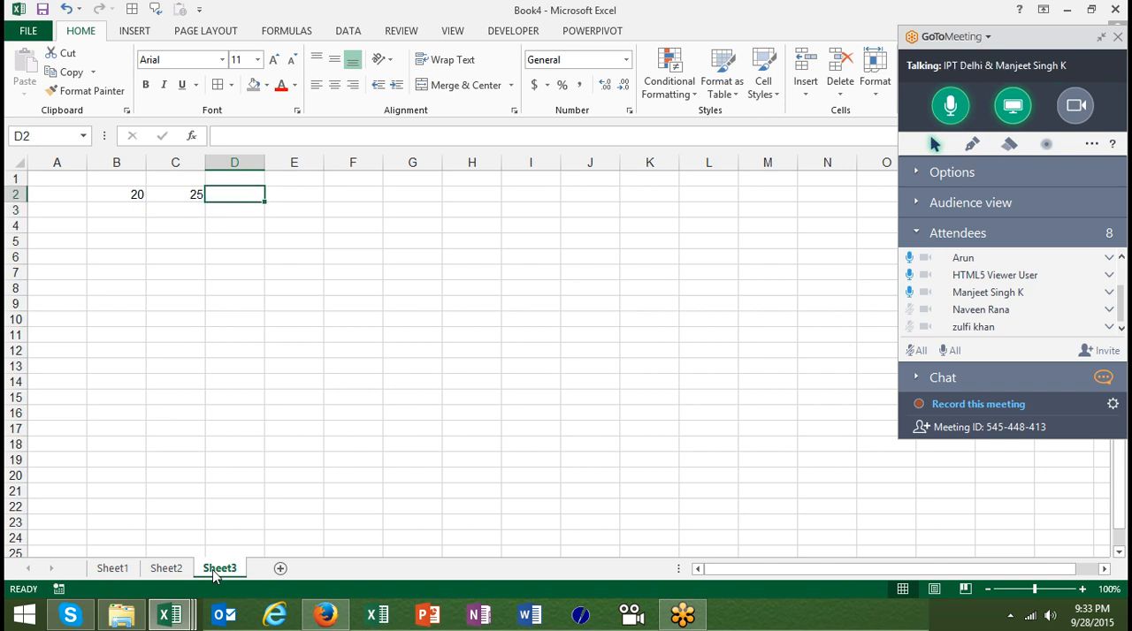
Try an ordinary paste of B2 over C2, undo it and cancel the copy selection
{"action": "key", "text": "Left"}
{"action": "key", "text": "Left"}
{"action": "key", "text": "ctrl+c"}
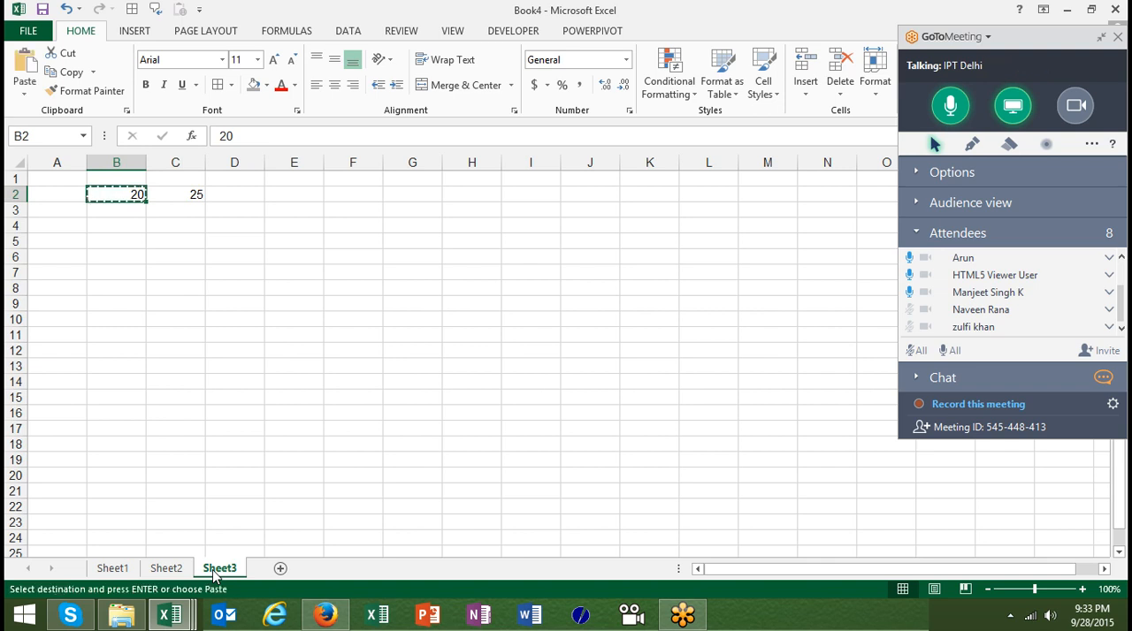
{"action": "key", "text": "Right"}
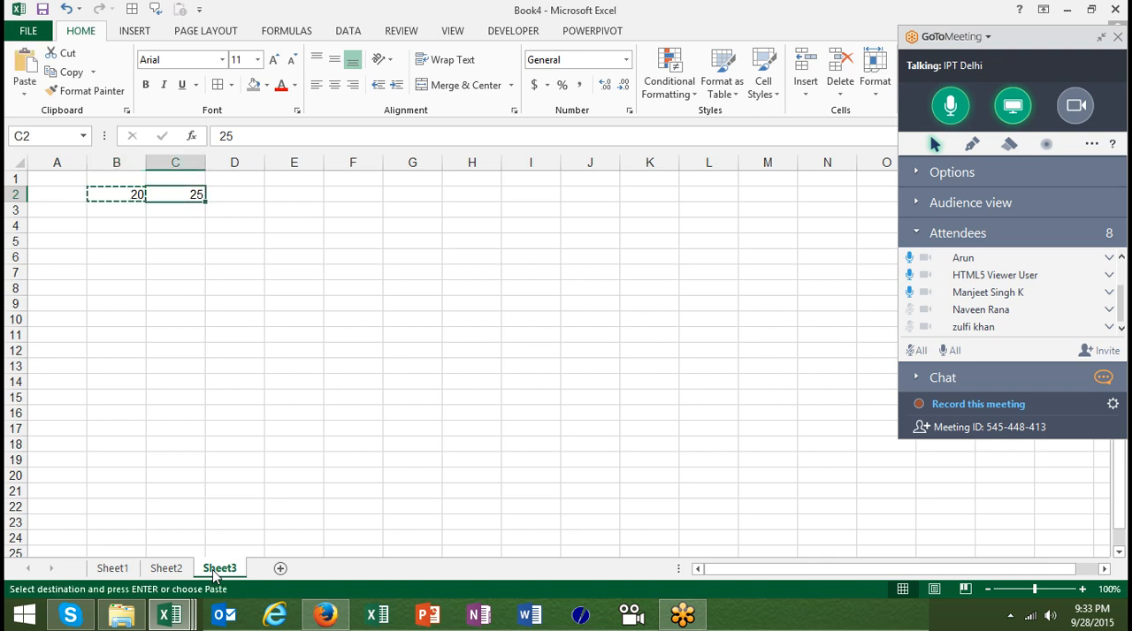
{"action": "key", "text": "ctrl+v"}
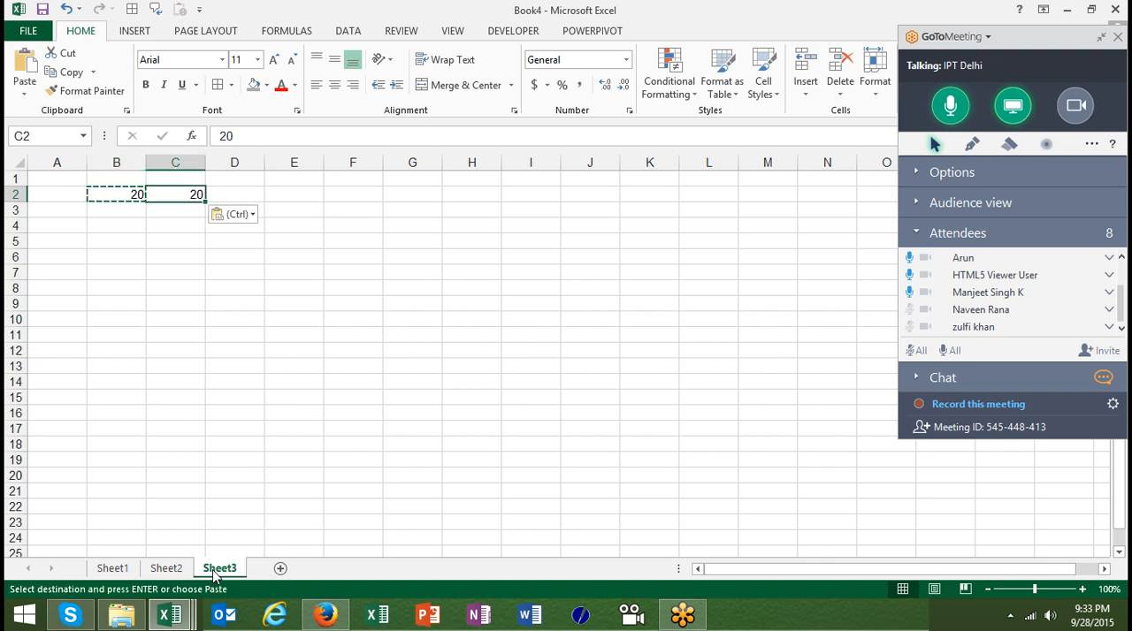
{"action": "key", "text": "ctrl+z"}
{"action": "key", "text": "Escape"}
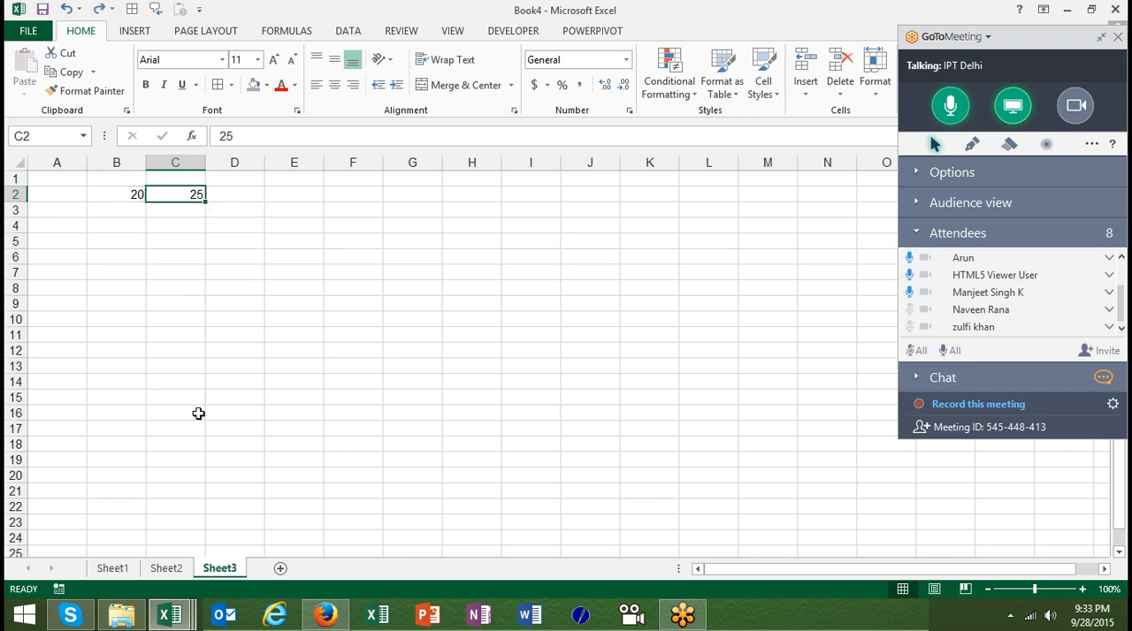
Copy B2 and add its value to C2 using the Paste Special operation Add
{"action": "left_click", "coordinate": [122, 196]}
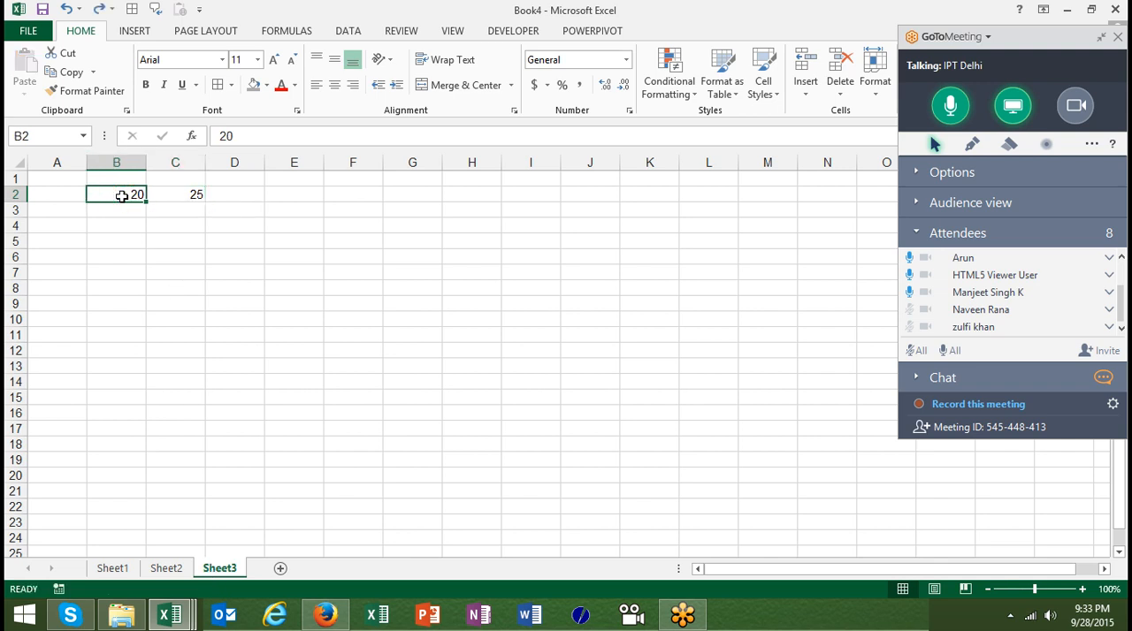
{"action": "key", "text": "ctrl+c"}
{"action": "right_click", "coordinate": [165, 192]}
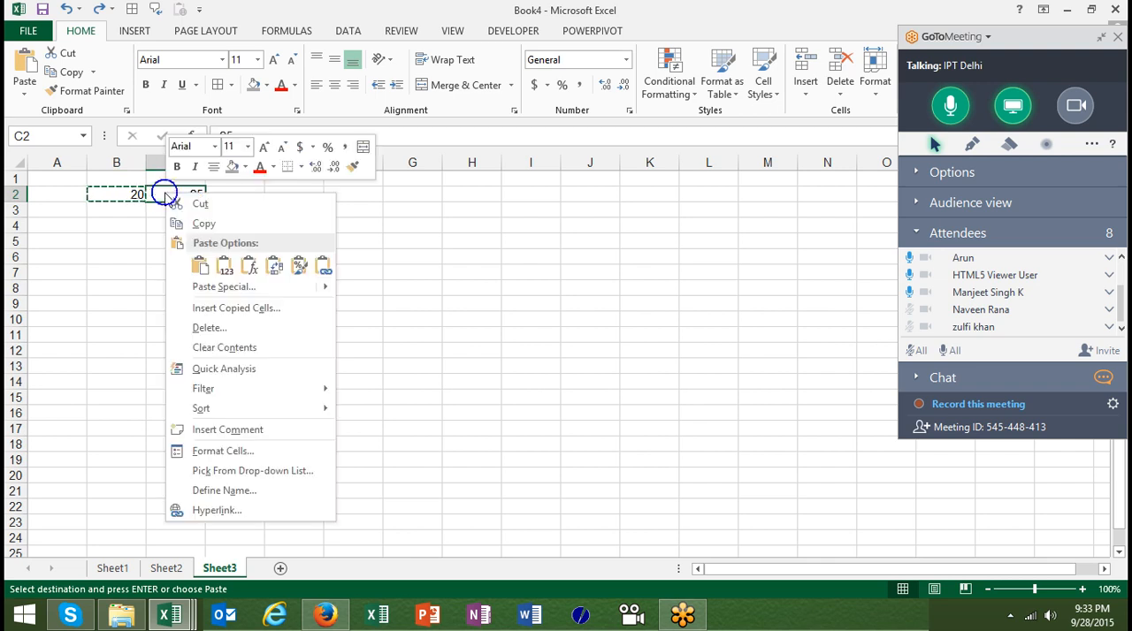
{"action": "left_click", "coordinate": [221, 289]}
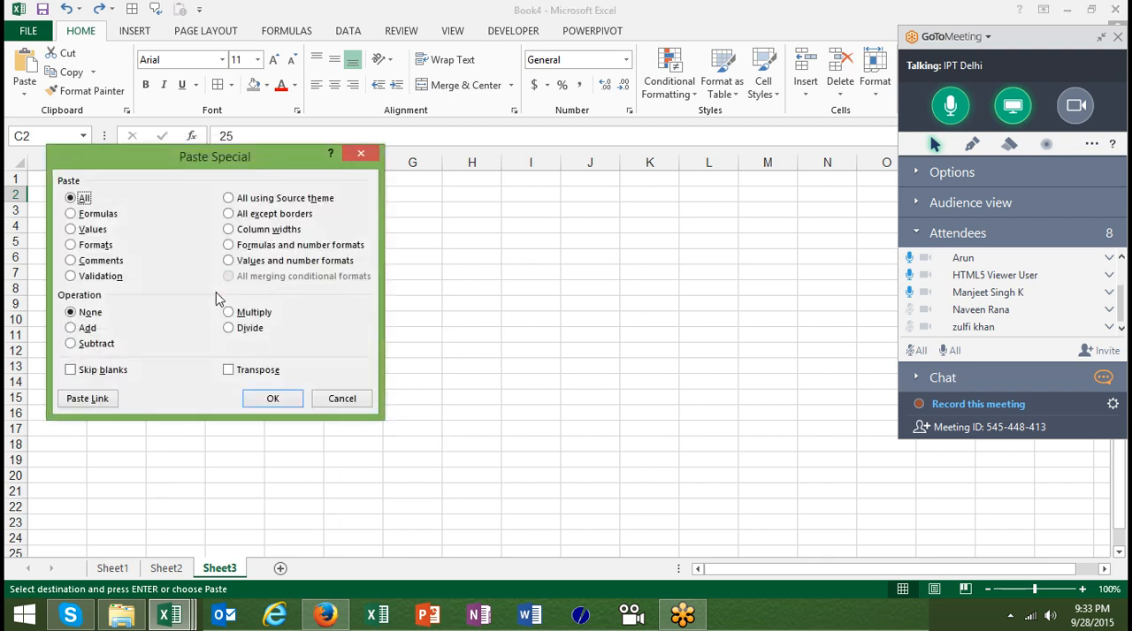
{"action": "left_click", "coordinate": [70, 328]}
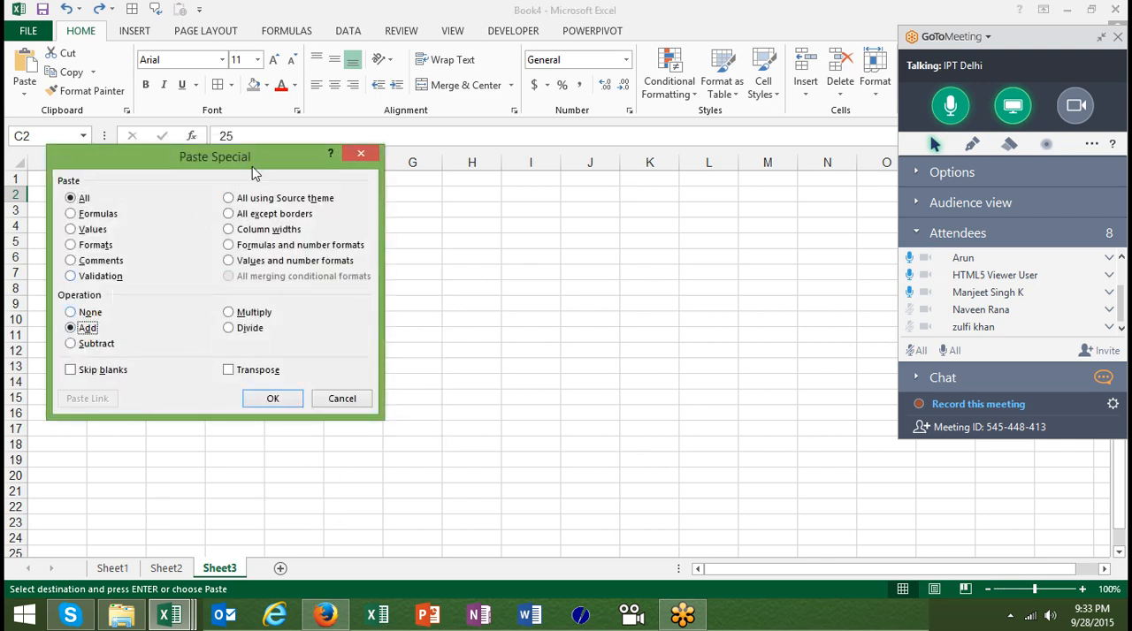
{"action": "left_click_drag", "start_coordinate": [260, 169], "coordinate": [460, 131]}
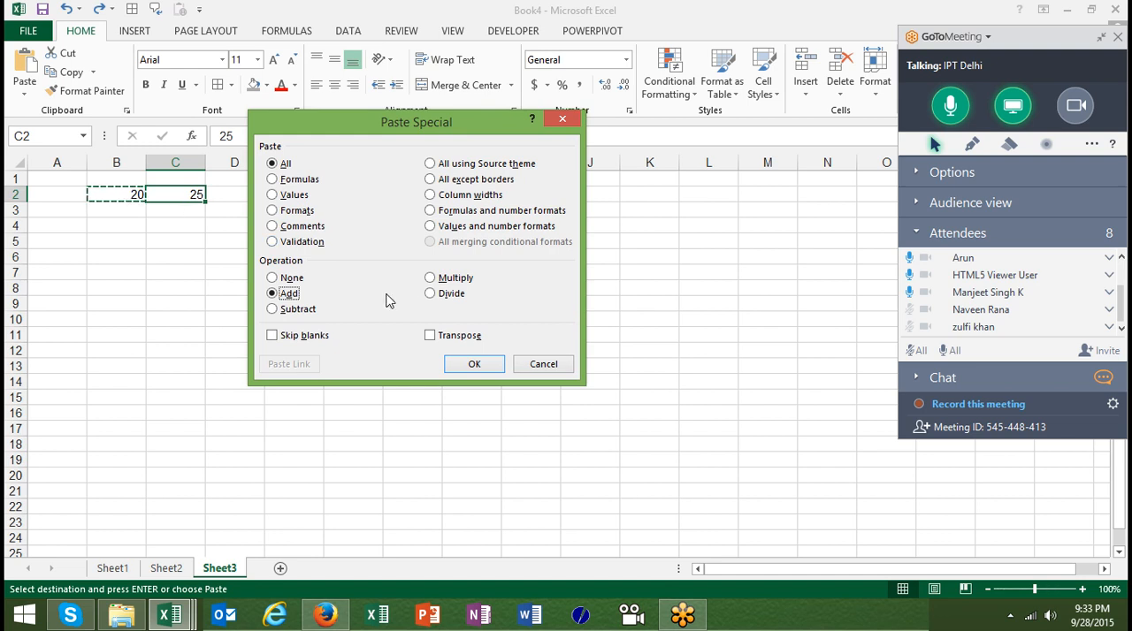
{"action": "left_click", "coordinate": [475, 364]}
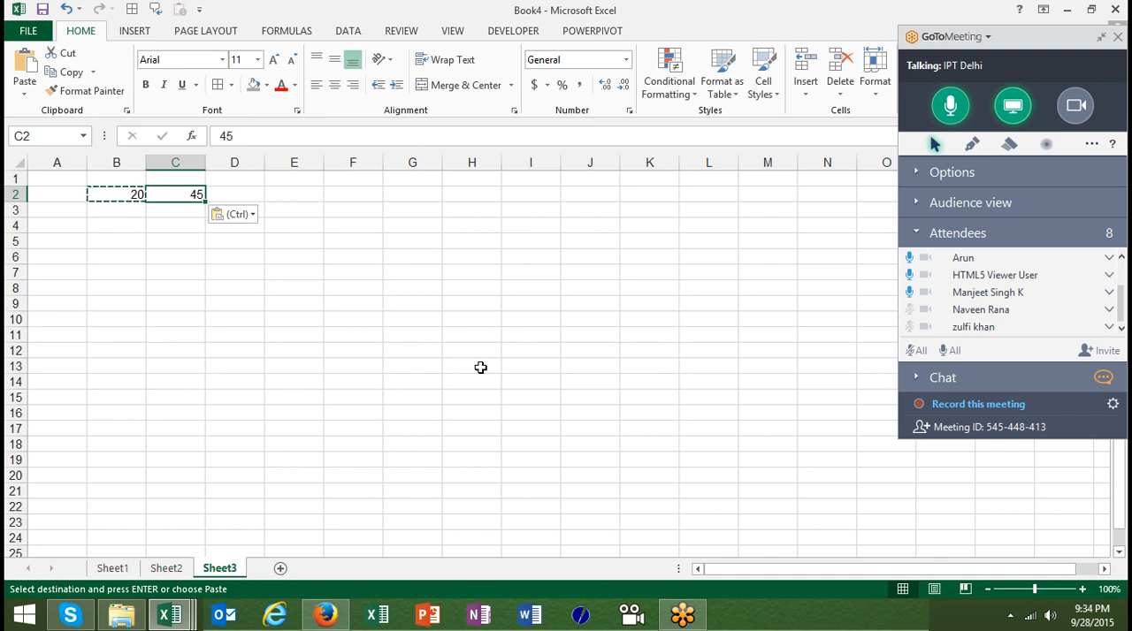
Cancel the copy selection and clear the contents of B2:C2
{"action": "key", "text": "Escape"}
{"action": "key", "text": "Left"}
{"action": "key", "text": "shift+Right"}
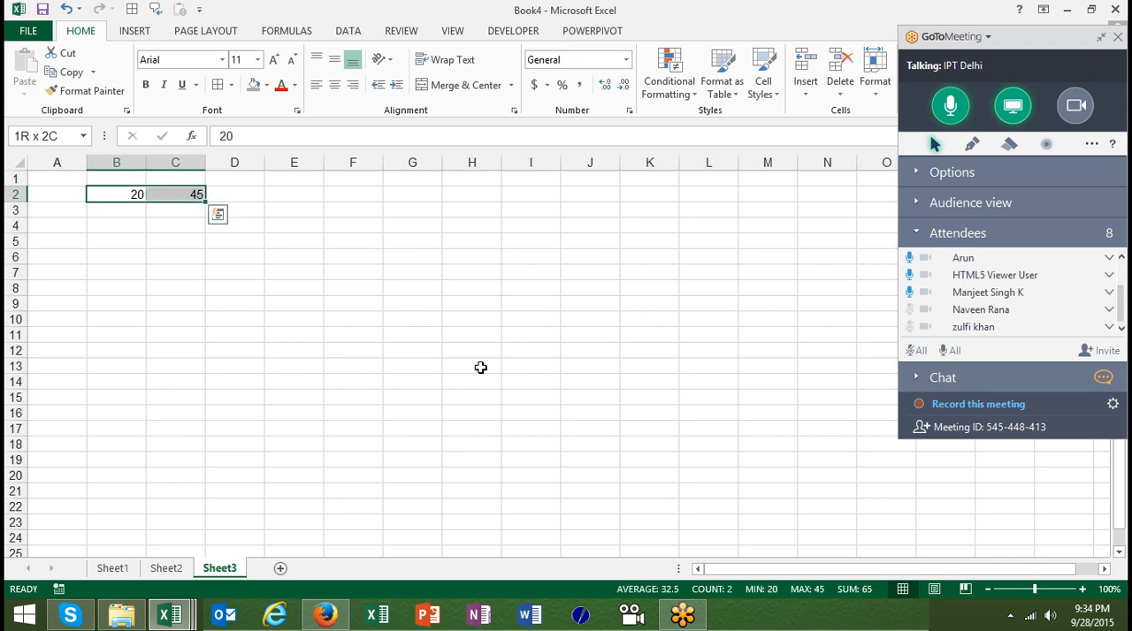
{"action": "key", "text": "Delete"}
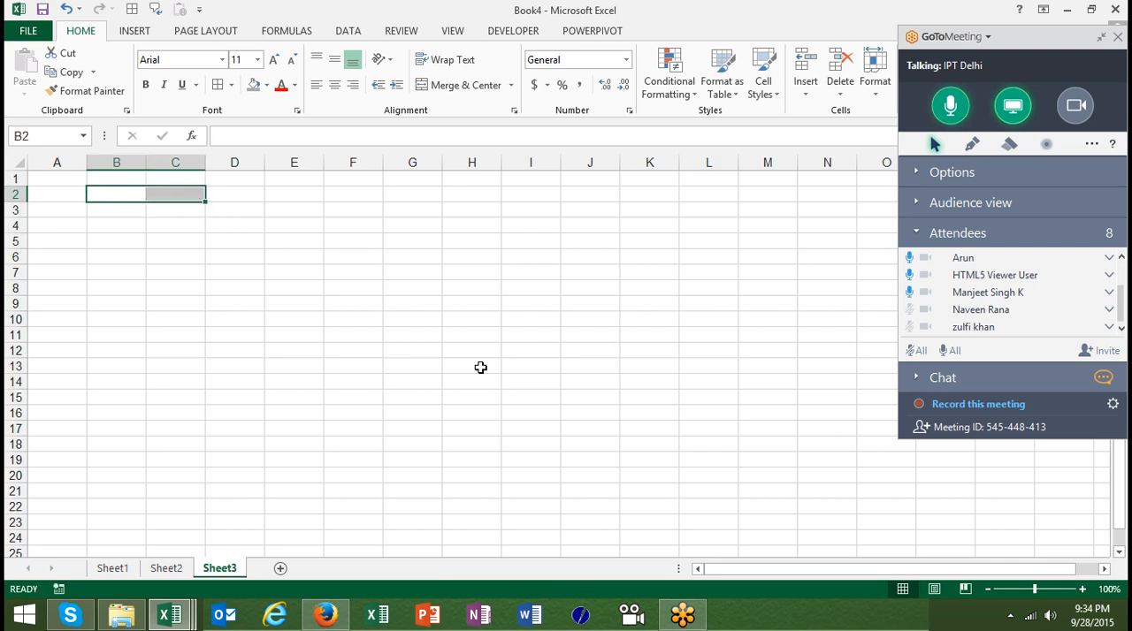
Enter 20% in cell B3 and reselect the cell
{"action": "key", "text": "Left"}
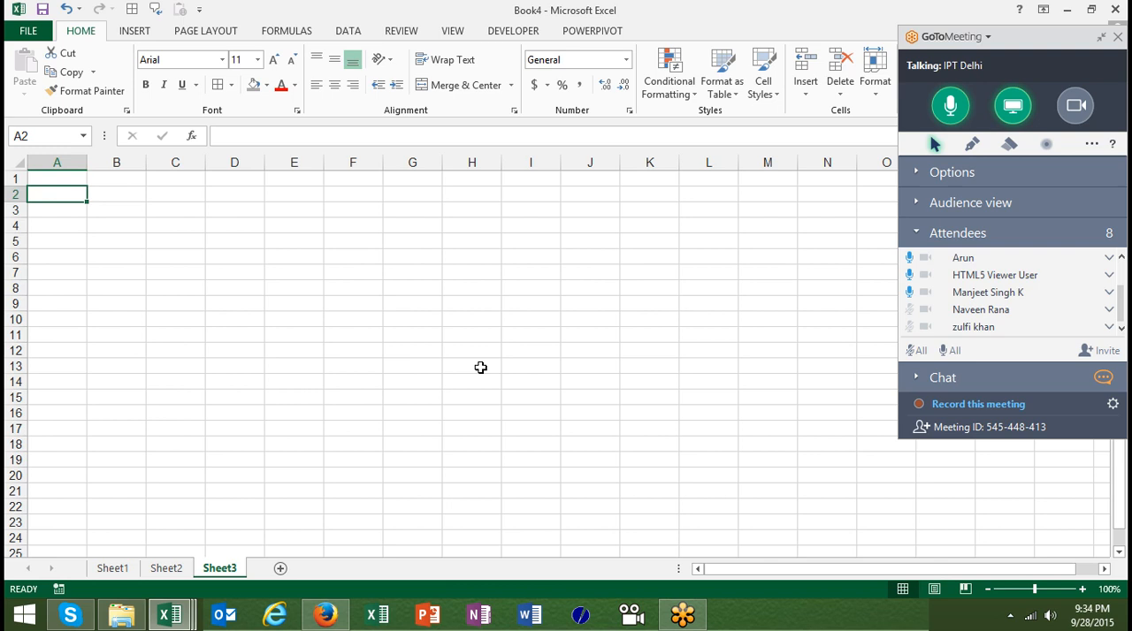
{"action": "key", "text": "Right"}
{"action": "key", "text": "Left"}
{"action": "key", "text": "Right"}
{"action": "key", "text": "Down"}
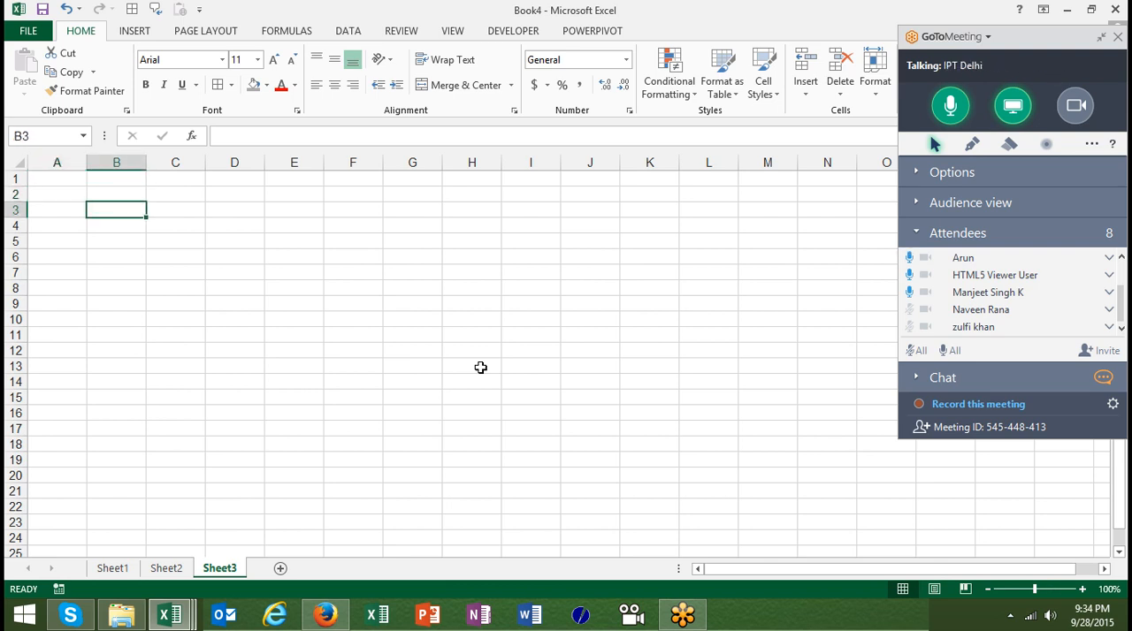
{"action": "type", "text": "20%"}
{"action": "key", "text": "Return"}
{"action": "key", "text": "Up"}
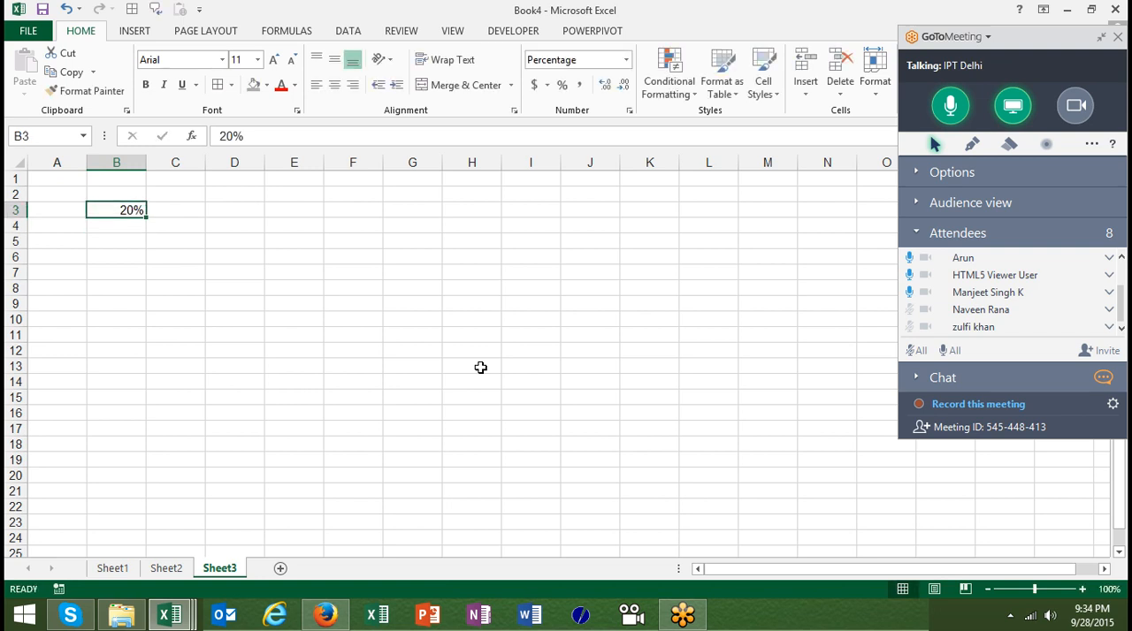
Enter 20 in cell D3 and apply the percentage format to it
{"action": "key", "text": "Right"}
{"action": "key", "text": "Right"}
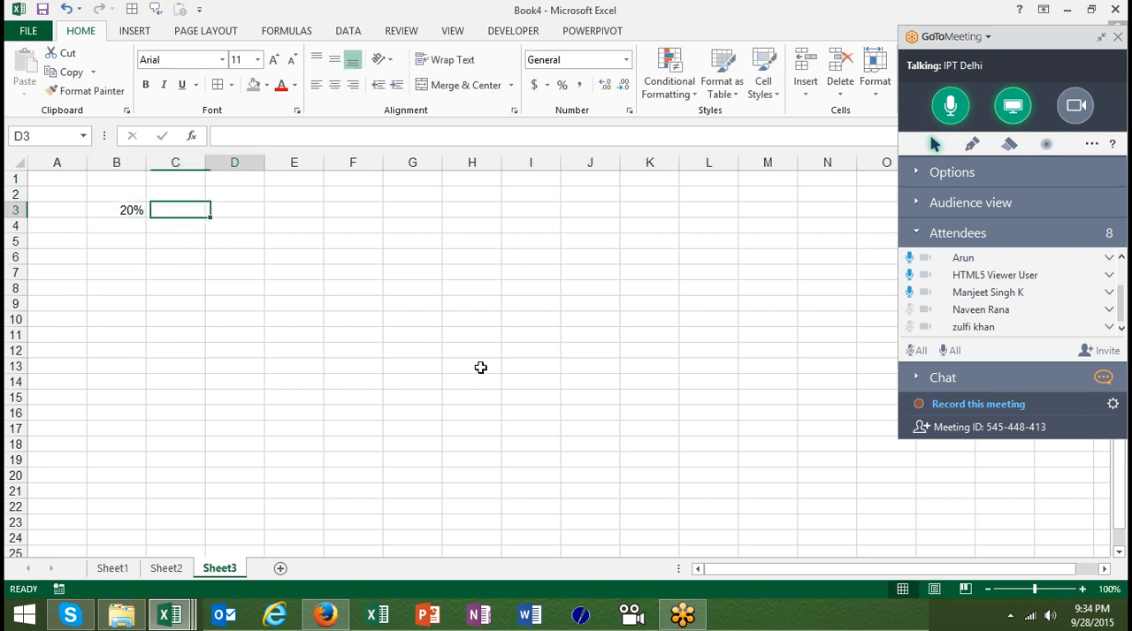
{"action": "type", "text": "20"}
{"action": "key", "text": "Right"}
{"action": "key", "text": "Left"}
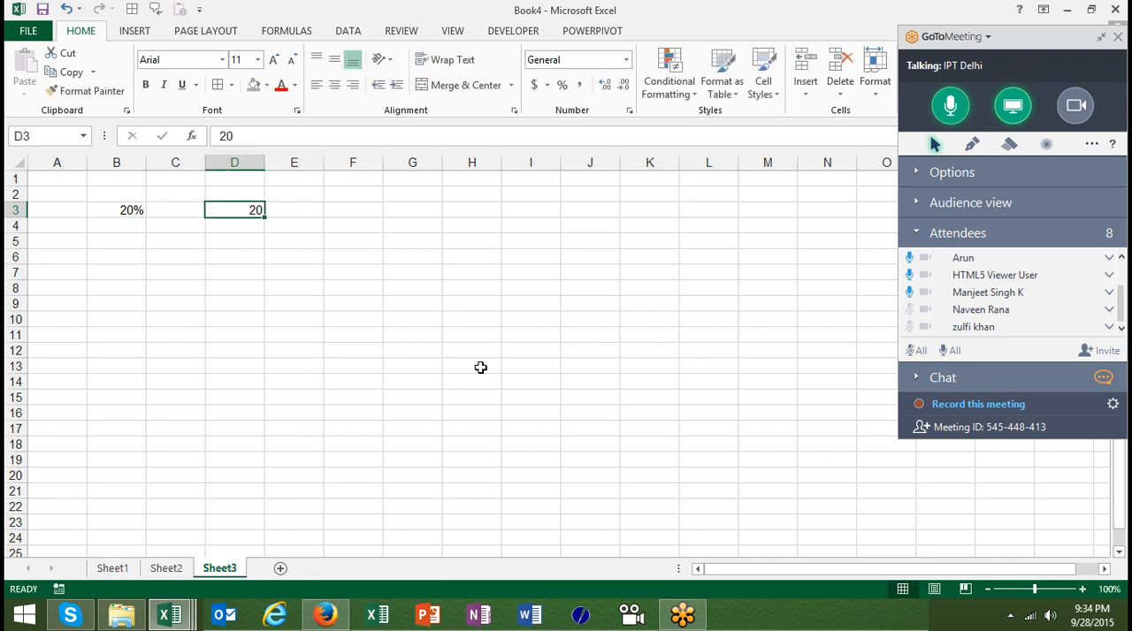
{"action": "left_click", "coordinate": [561, 85]}
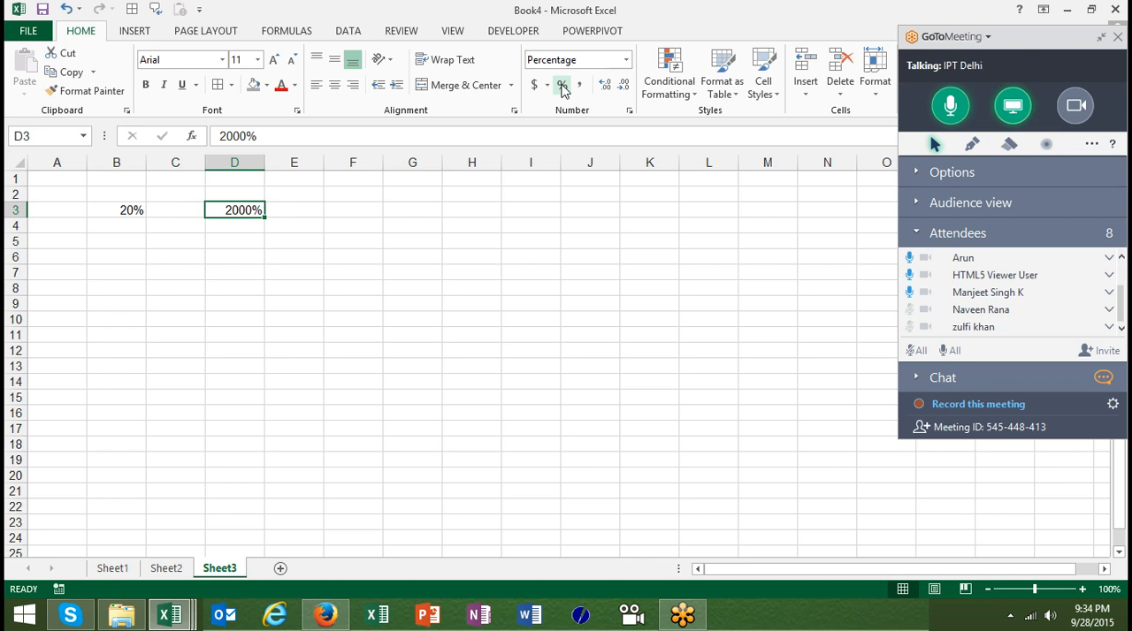
Replace the content of cell D3 with 0.20%
{"action": "key", "text": "Delete"}
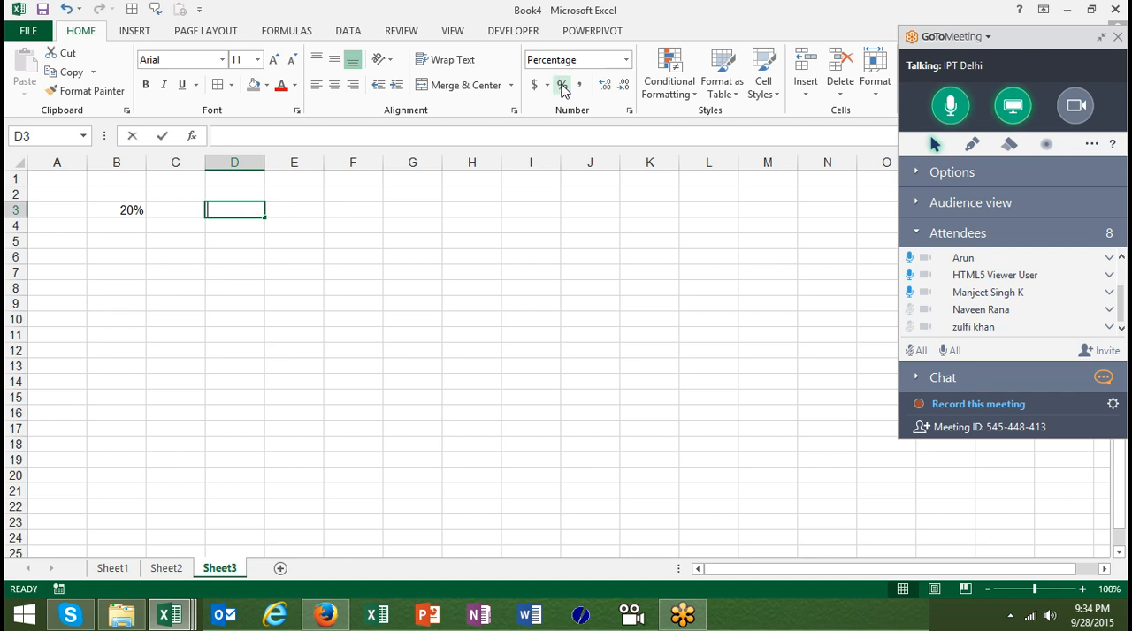
{"action": "type", "text": "0.02"}
{"action": "key", "text": "BackSpace"}
{"action": "key", "text": "BackSpace"}
{"action": "type", "text": "20"}
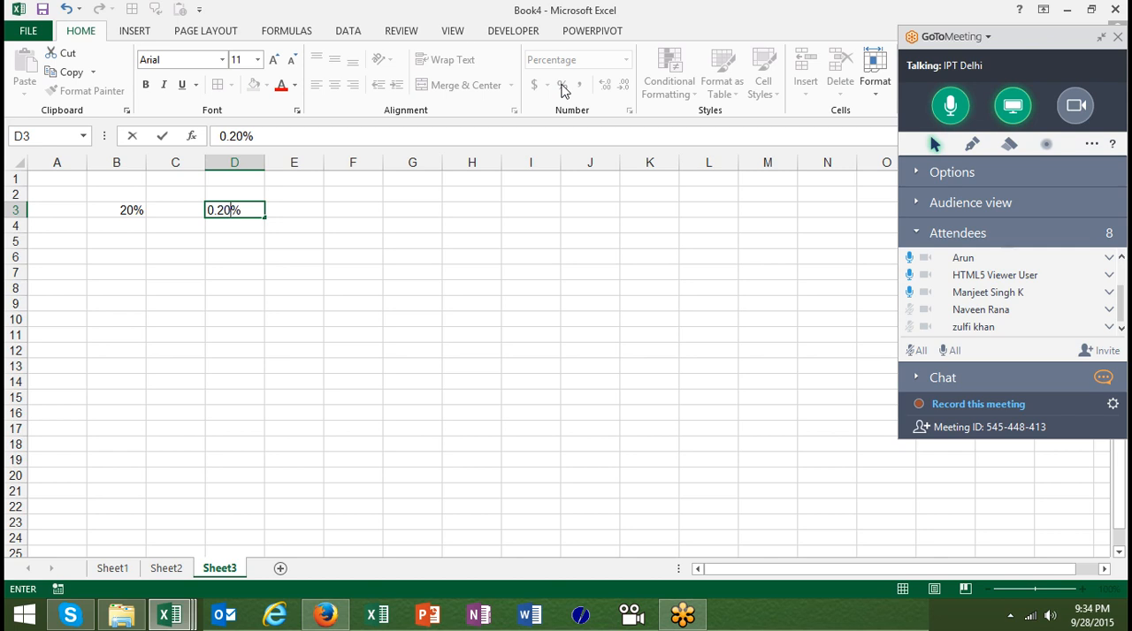
{"action": "key", "text": "Return"}
Enter 0.20 as a plain number in cell D6
{"action": "key", "text": "Down"}
{"action": "key", "text": "Down"}
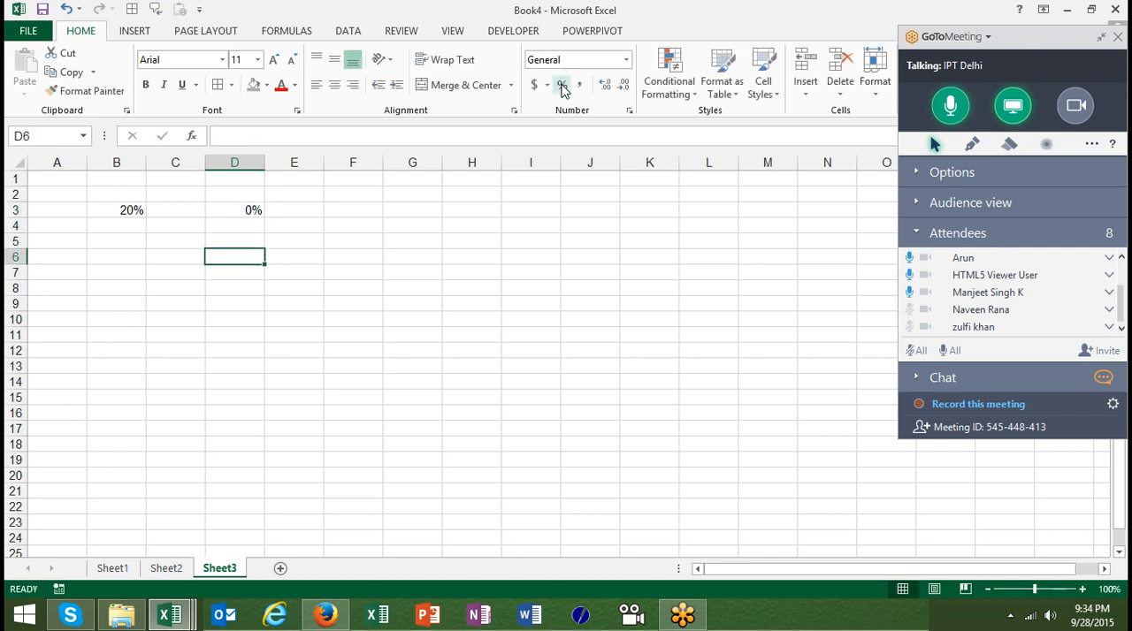
{"action": "type", "text": "0.20"}
{"action": "key", "text": "Return"}
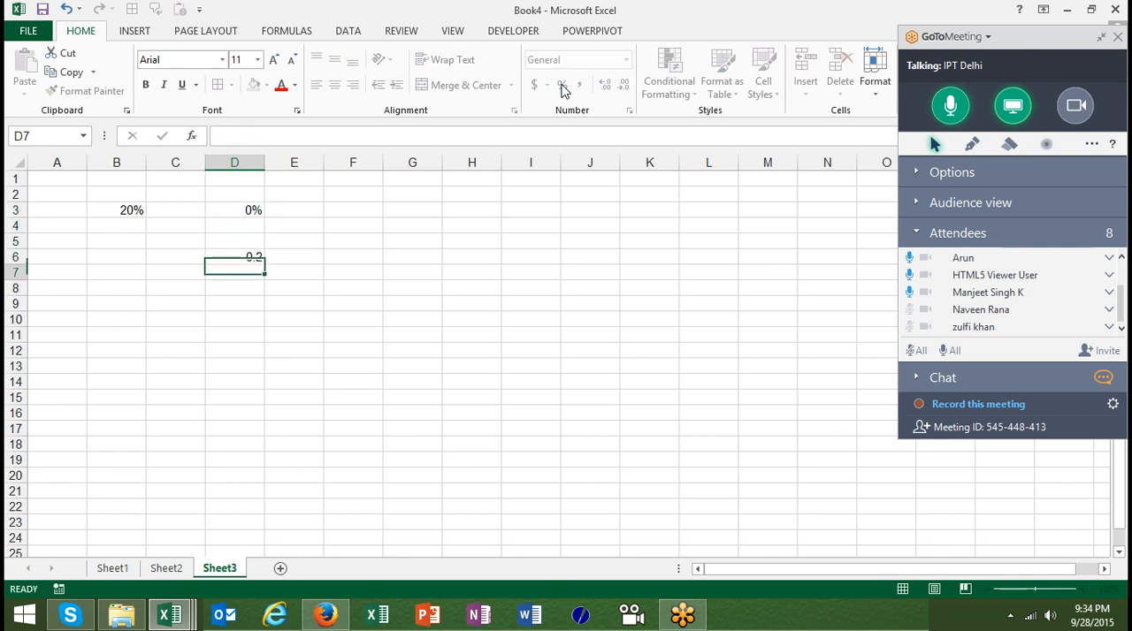
Apply the percentage format to cell D6
{"action": "key", "text": "Up"}
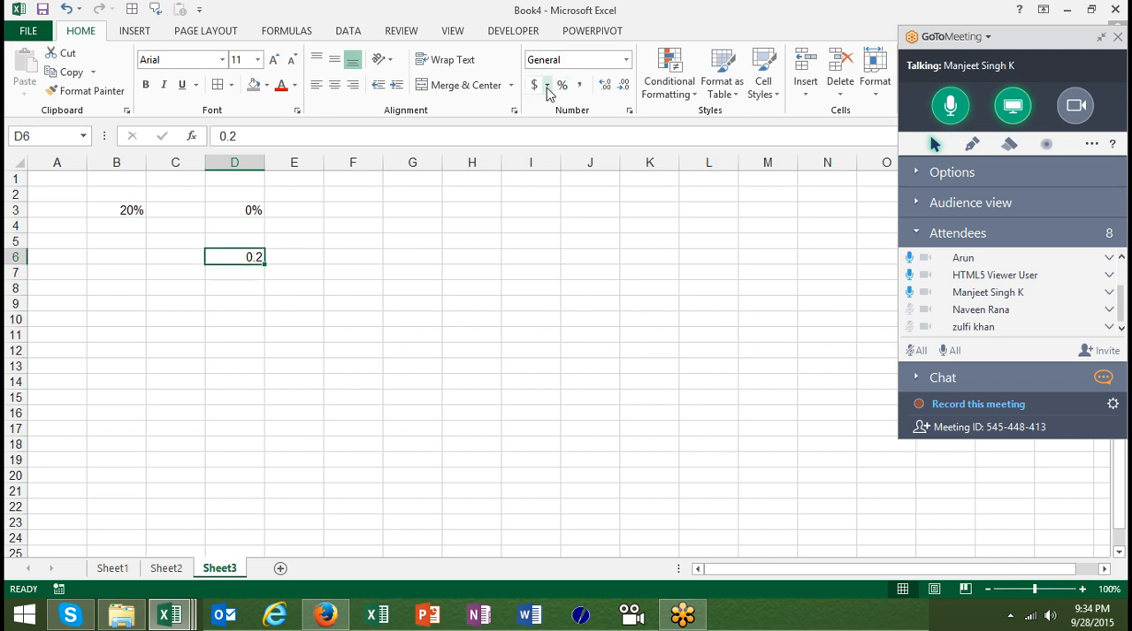
{"action": "left_click", "coordinate": [564, 87]}
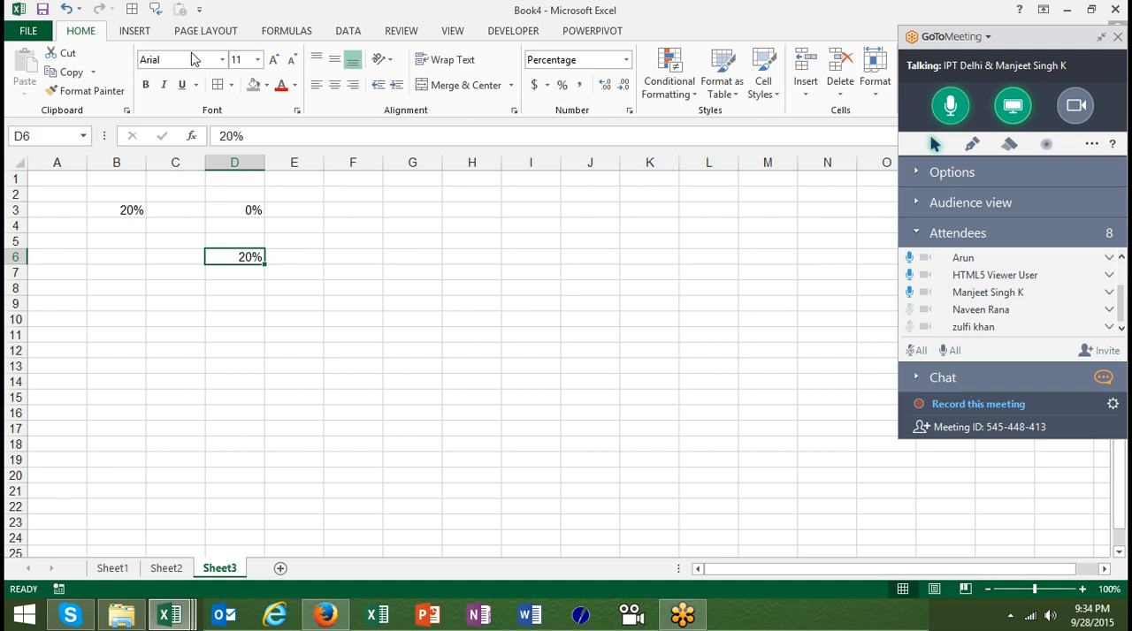
{"action": "left_click", "coordinate": [17, 288]}
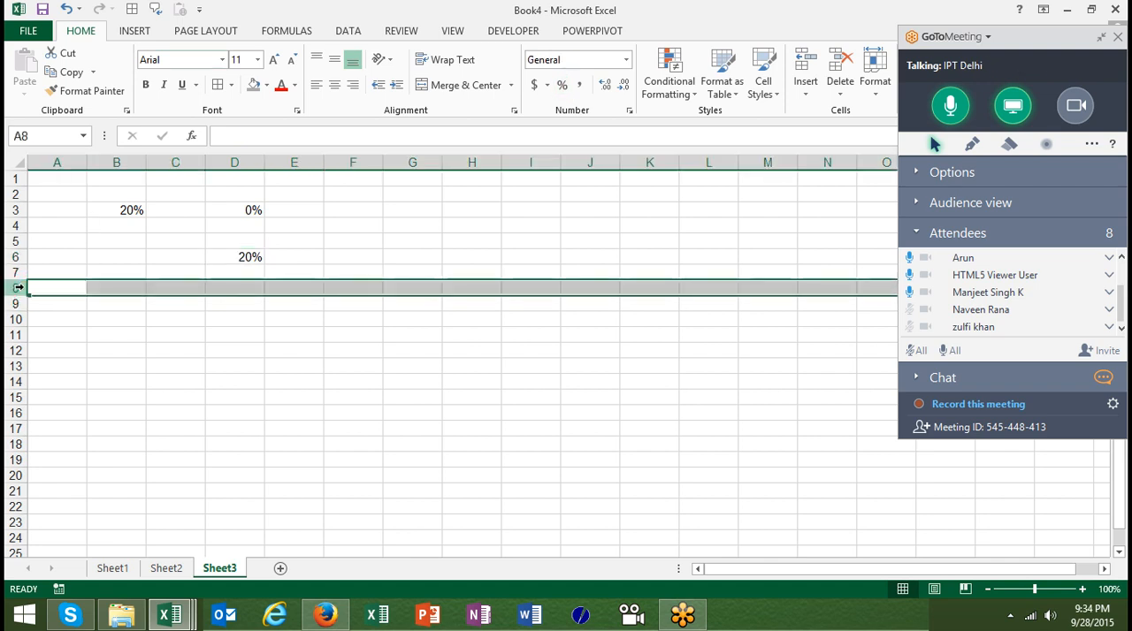
{"action": "key", "text": "shift+Up"}
{"action": "key", "text": "shift+Up"}
{"action": "key", "text": "shift+Up"}
{"action": "key", "text": "shift+Up"}
{"action": "key", "text": "shift+Up"}
{"action": "key", "text": "shift+Up"}
{"action": "key", "text": "shift+Up"}
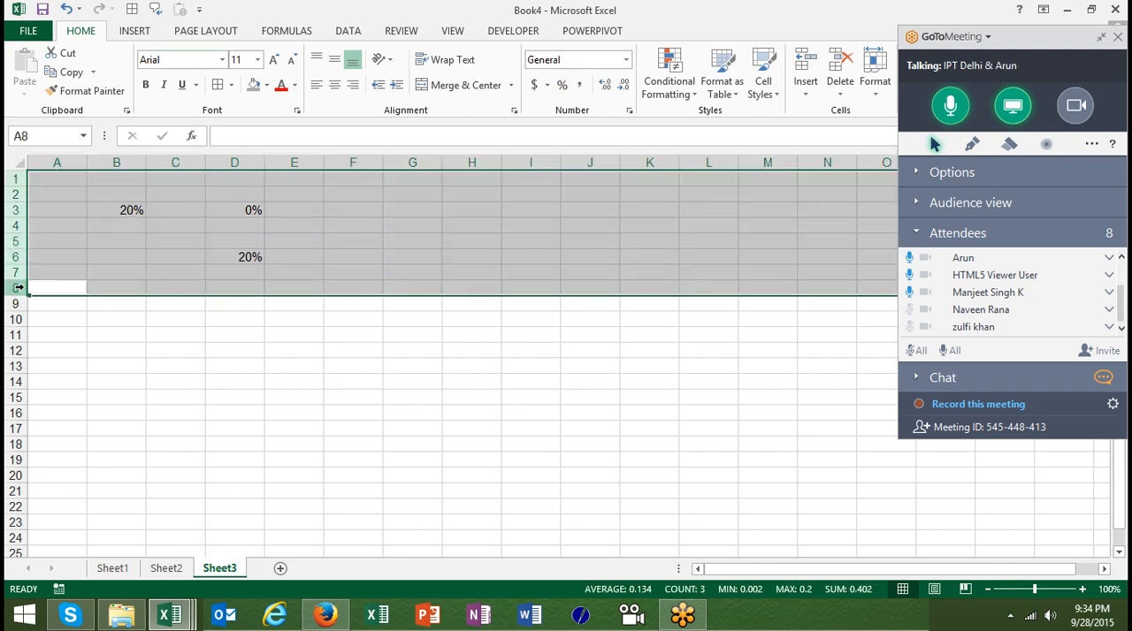
Enter 0.20 in cell F6 and apply the percentage format to it
{"action": "key", "text": "Down"}
{"action": "key", "text": "Up"}
{"action": "key", "text": "Right"}
{"action": "key", "text": "Right"}
{"action": "key", "text": "Right"}
{"action": "key", "text": "Right"}
{"action": "key", "text": "Up"}
{"action": "key", "text": "Up"}
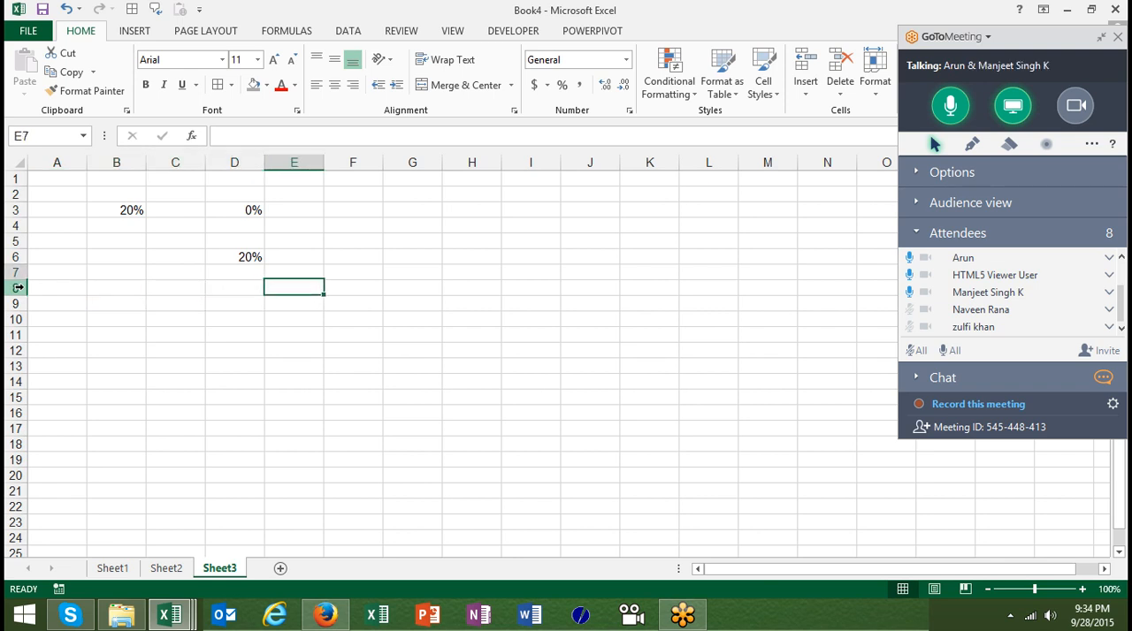
{"action": "key", "text": "Right"}
{"action": "type", "text": "0.20"}
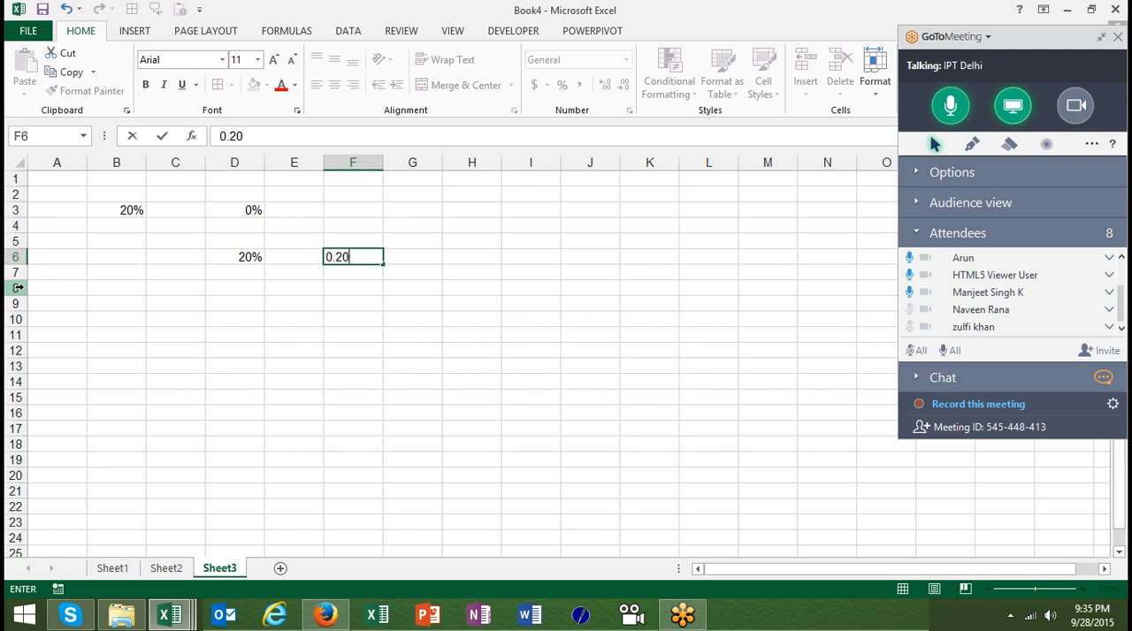
{"action": "key", "text": "Return"}
{"action": "key", "text": "Up"}
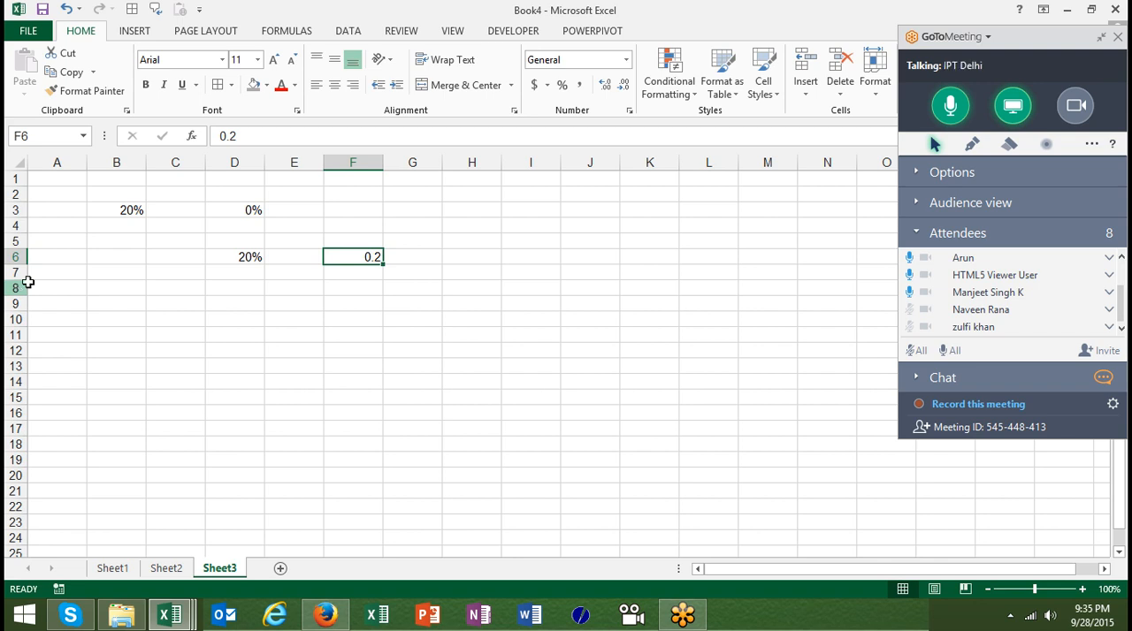
{"action": "left_click", "coordinate": [561, 86]}
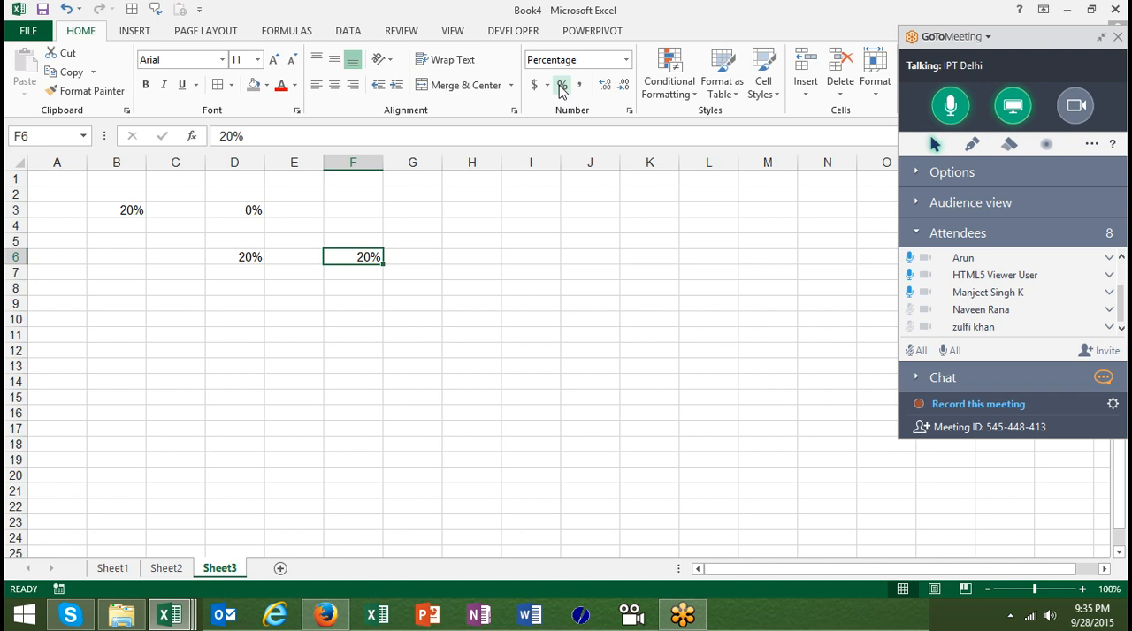
Enter 20 as a plain number in cell H6 and apply the percentage format to it
{"action": "key", "text": "Right"}
{"action": "key", "text": "Right"}
{"action": "type", "text": "20"}
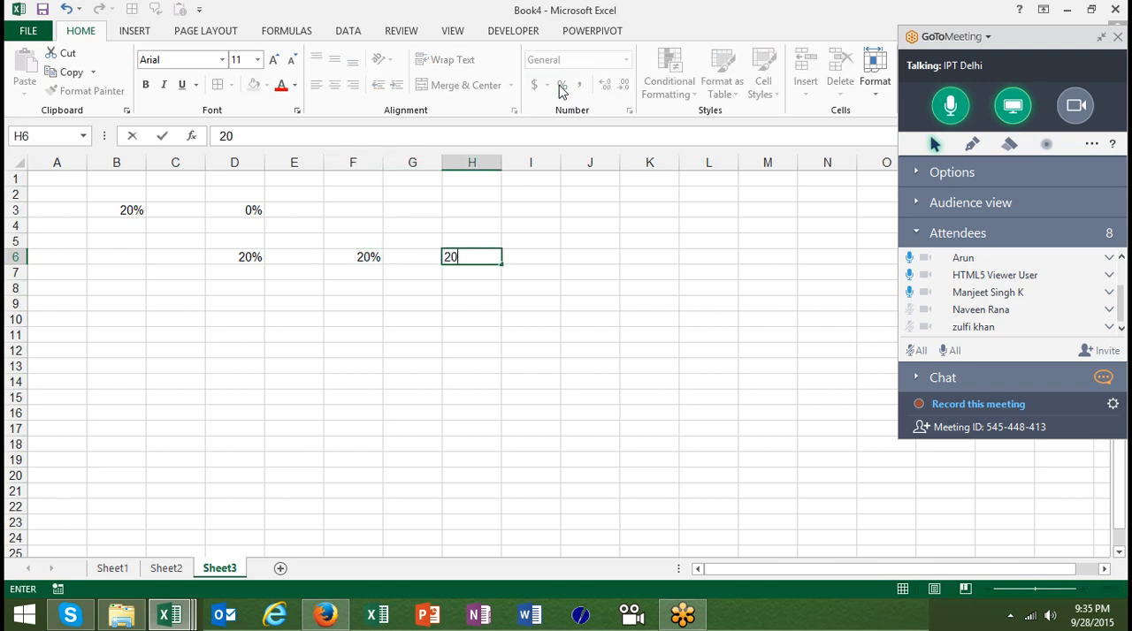
{"action": "key", "text": "Return"}
{"action": "key", "text": "Up"}
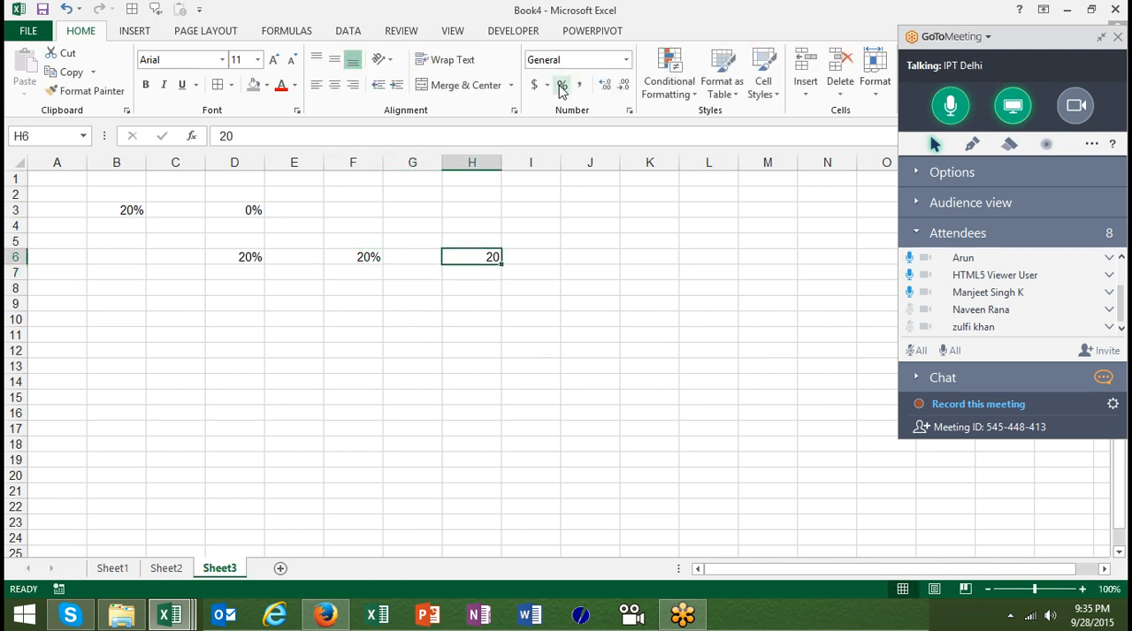
{"action": "left_click", "coordinate": [562, 86]}
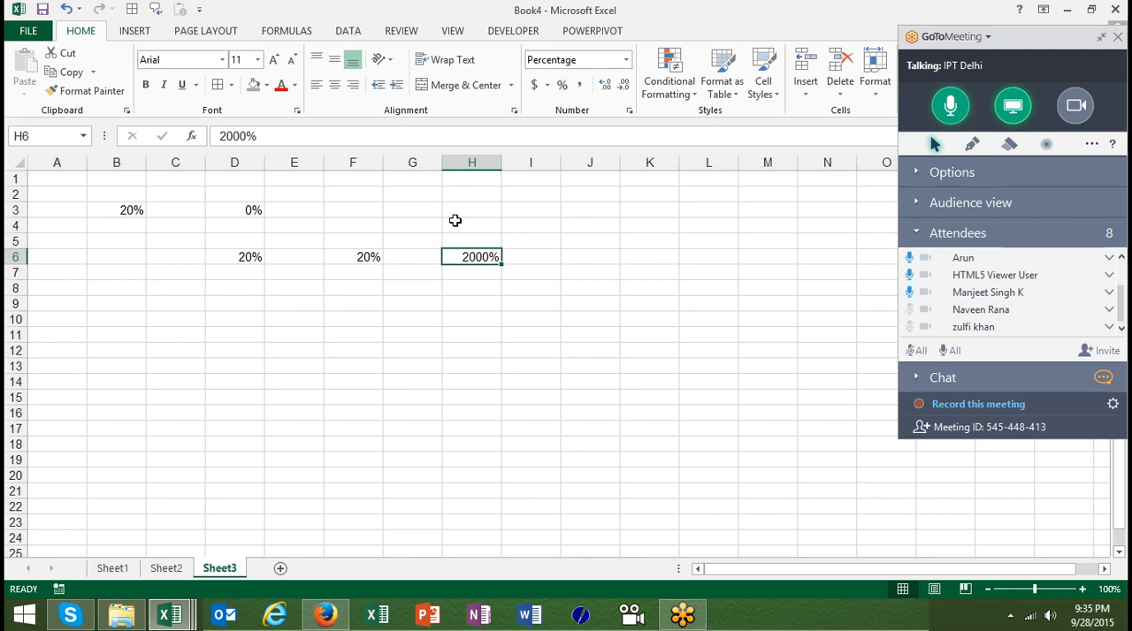
{"action": "left_click", "coordinate": [430, 300]}
{"action": "type", "text": "1"}
{"action": "key", "text": "Right"}
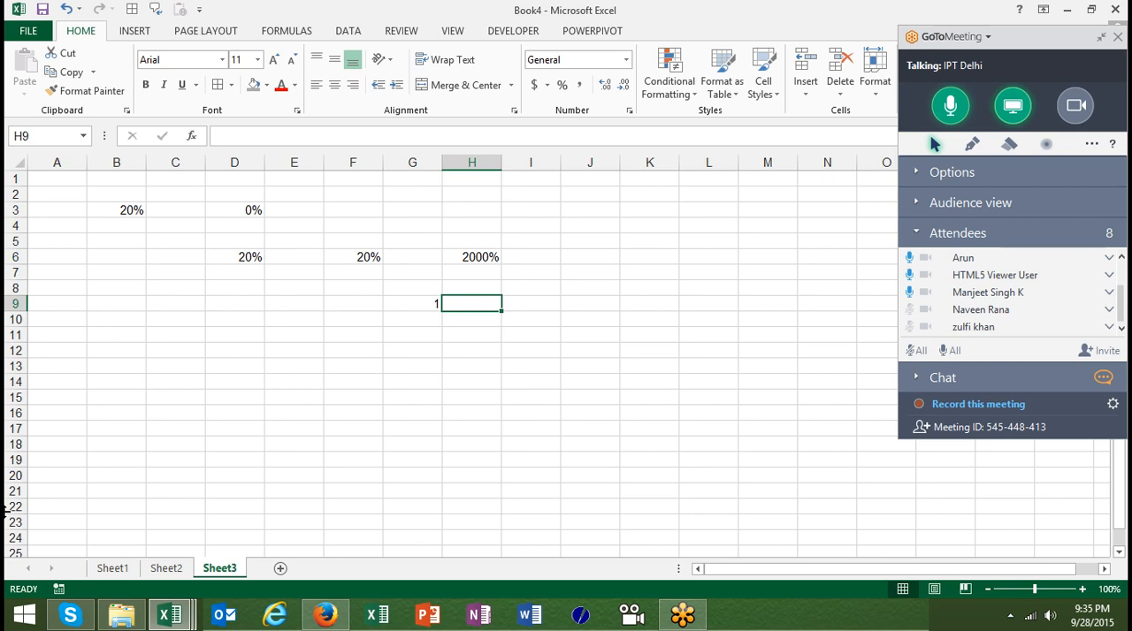
{"action": "type", "text": "100%"}
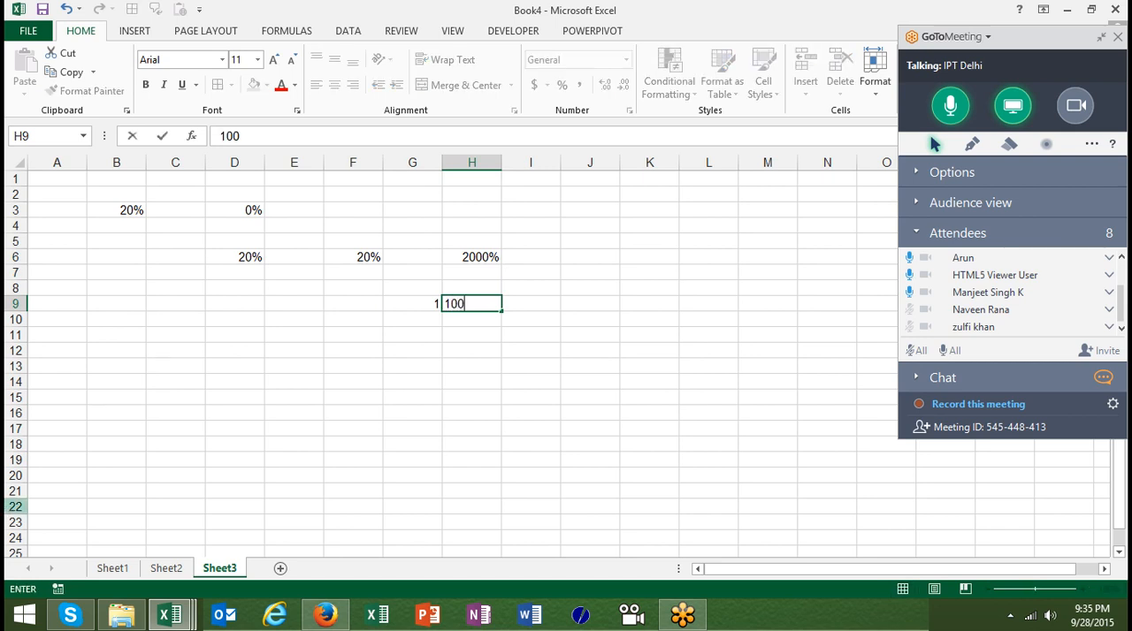
{"action": "key", "text": "BackSpace"}
{"action": "key", "text": "BackSpace"}
{"action": "key", "text": "BackSpace"}
{"action": "key", "text": "BackSpace"}
{"action": "key", "text": "Left"}
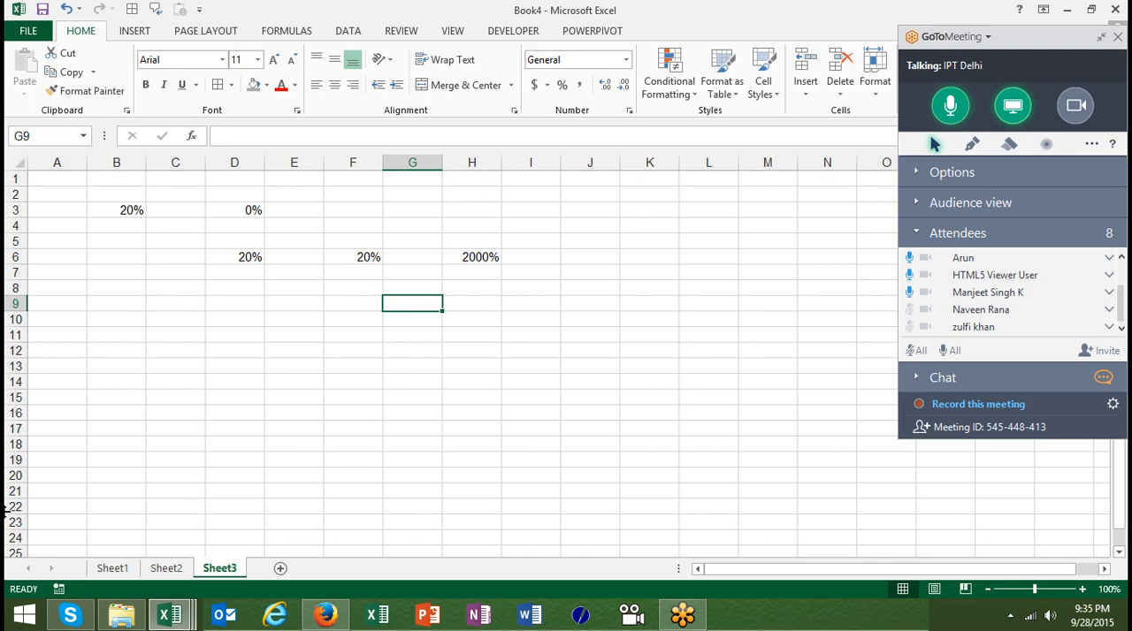
Examine the content of cells F6 and D6 in the formula bar without changing it
{"action": "key", "text": "Left"}
{"action": "key", "text": "Up"}
{"action": "key", "text": "Up"}
{"action": "key", "text": "Up"}
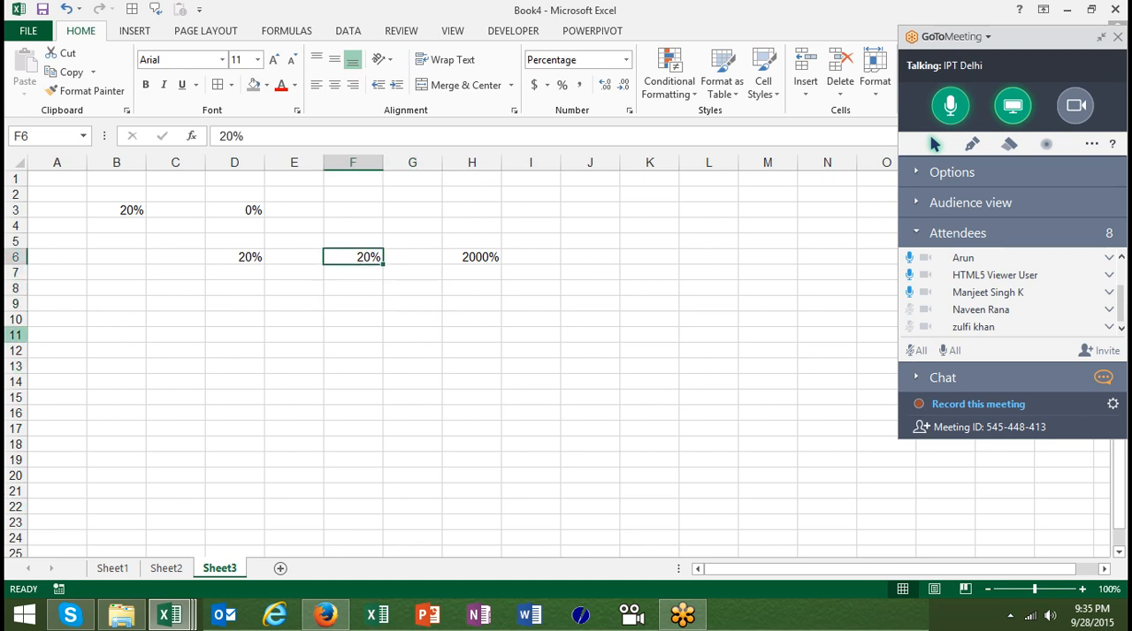
{"action": "double_click", "coordinate": [308, 138]}
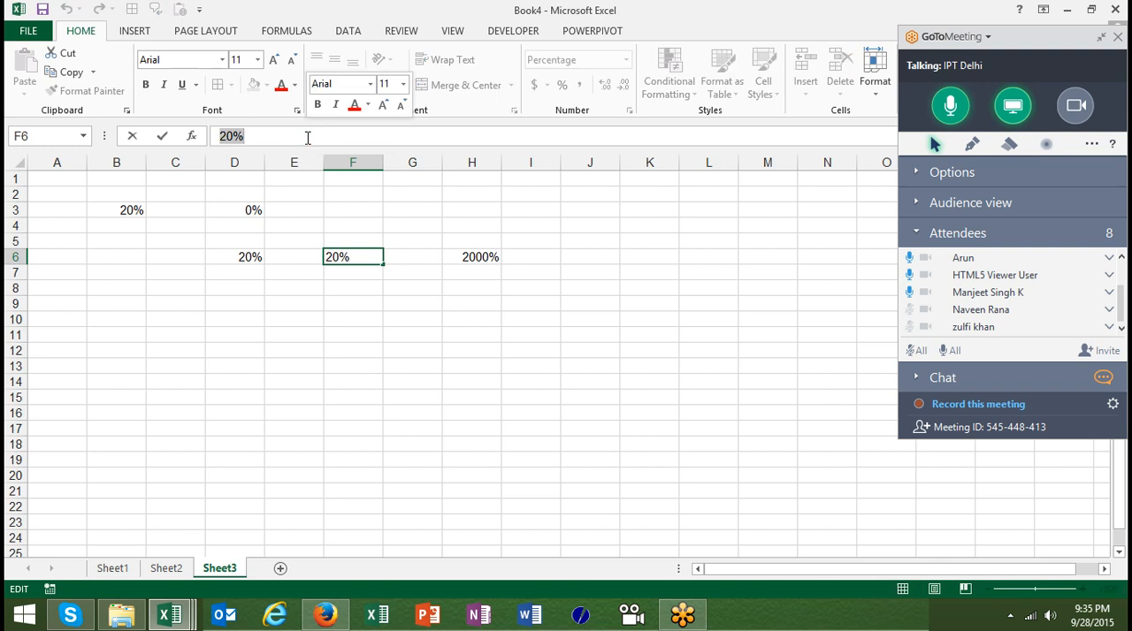
{"action": "key", "text": "Escape"}
{"action": "key", "text": "Left"}
{"action": "key", "text": "Left"}
{"action": "key", "text": "Down"}
{"action": "key", "text": "Up"}
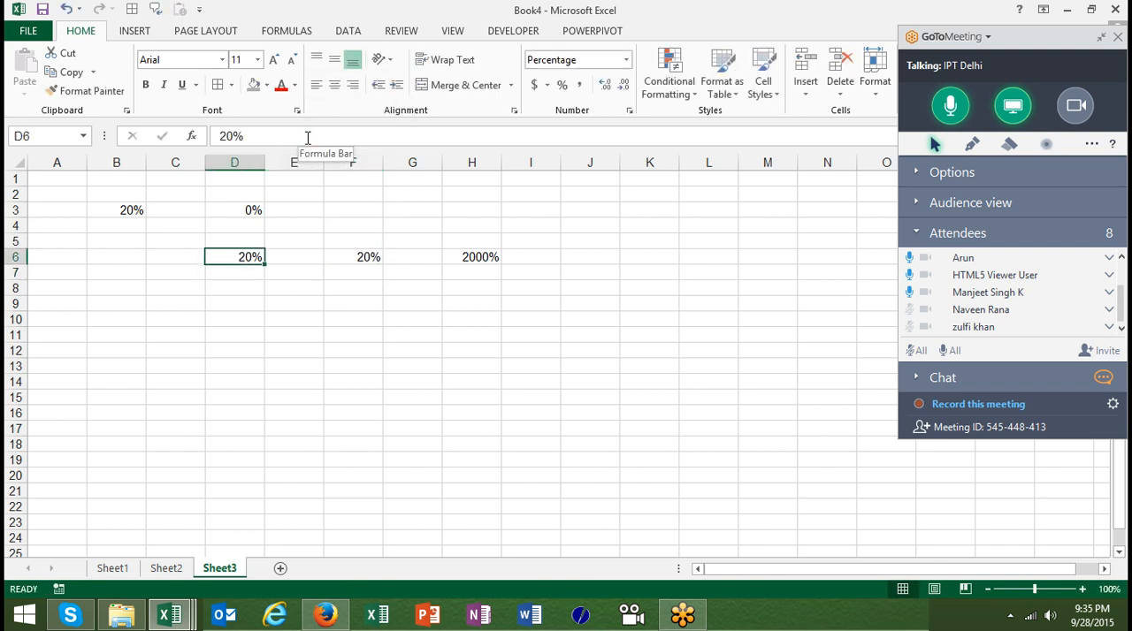
{"action": "key", "text": "Down"}
{"action": "key", "text": "Down"}
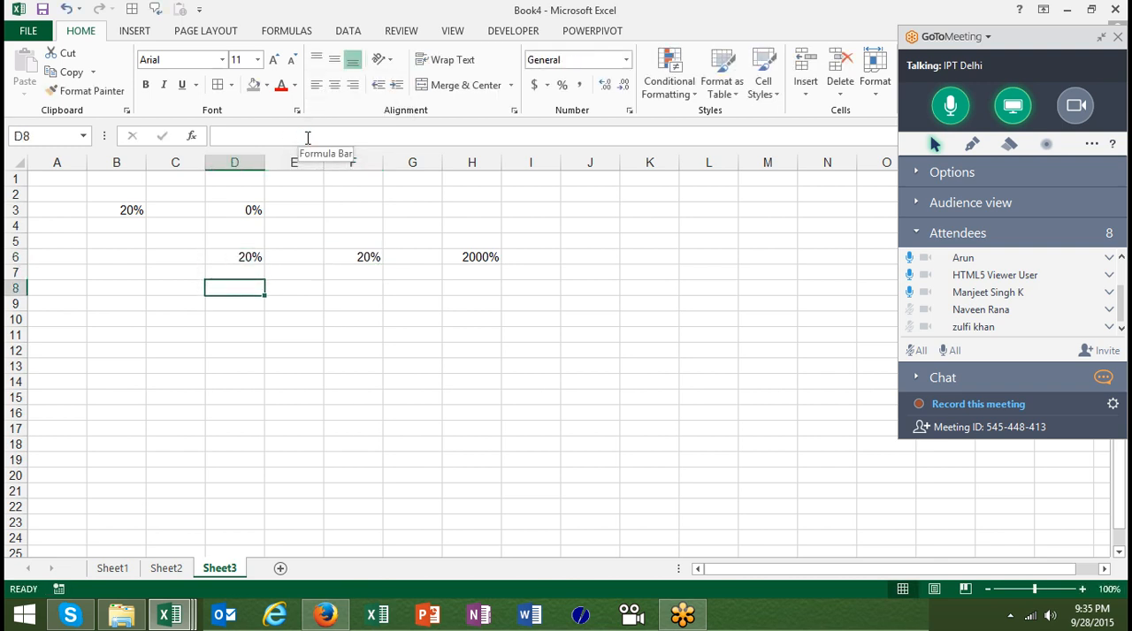
Clear the percentage test entries from rows 1 through 8 of Sheet3
{"action": "left_click", "coordinate": [13, 287]}
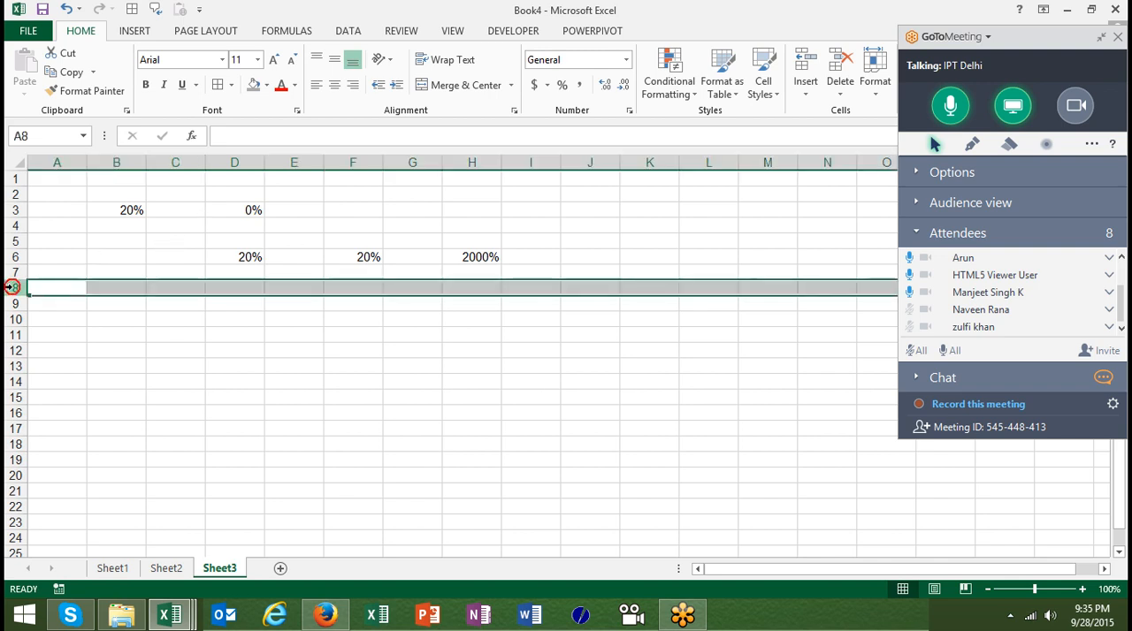
{"action": "key", "text": "ctrl+shift+Up"}
{"action": "key", "text": "ctrl+shift+Up"}
{"action": "key", "text": "ctrl+shift+Up"}
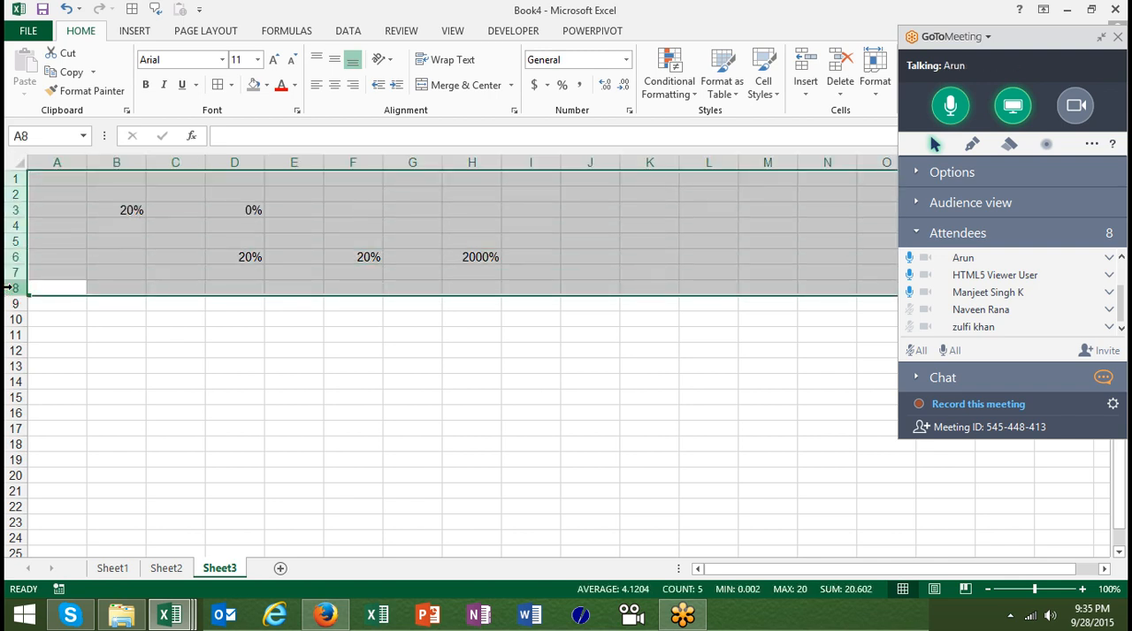
{"action": "key", "text": "Down"}
Enter the formula =RANDBETWEEN(10,9) in cell A2
{"action": "key", "text": "Up"}
{"action": "key", "text": "Up"}
{"action": "key", "text": "Up"}
{"action": "key", "text": "Up"}
{"action": "key", "text": "Up"}
{"action": "key", "text": "Up"}
{"action": "key", "text": "Up"}
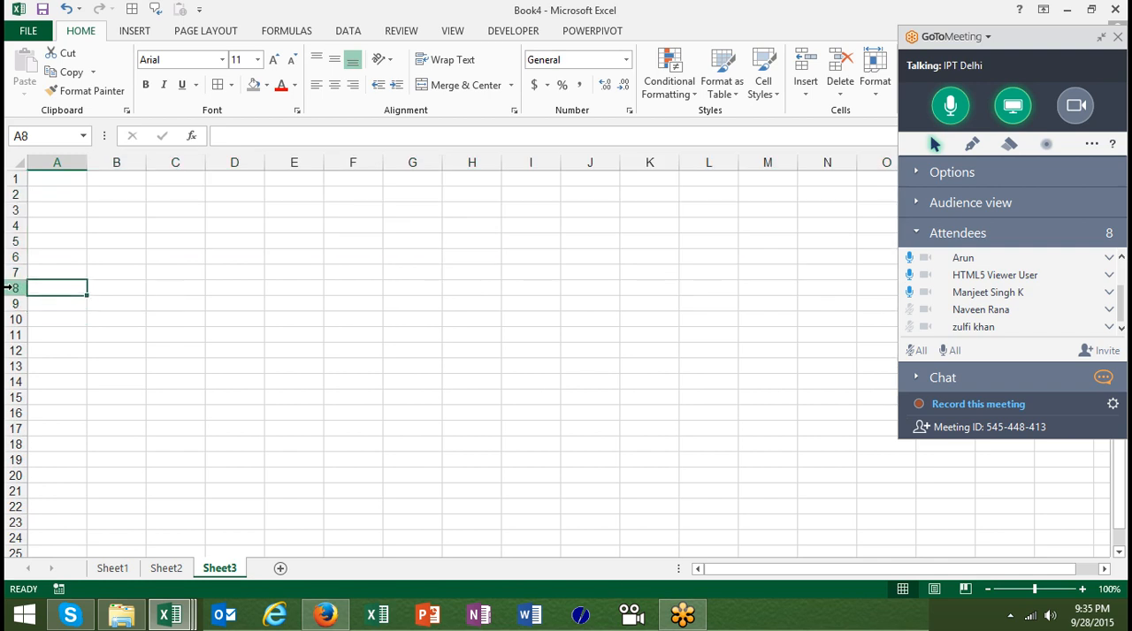
{"action": "type", "text": "=ra"}
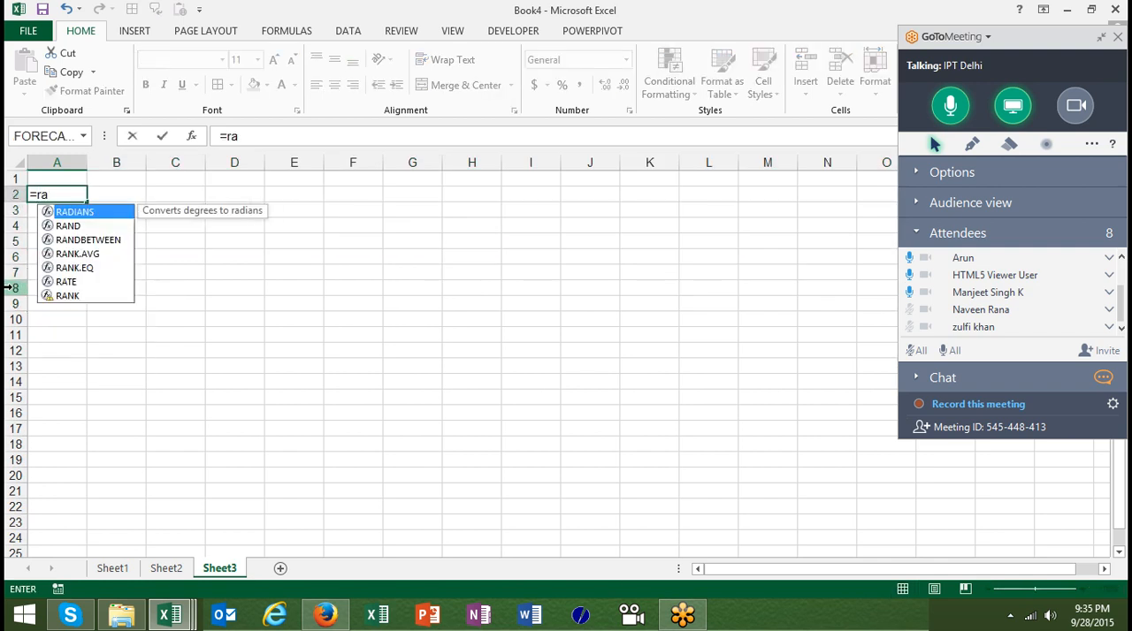
{"action": "key", "text": "ctrl+Return"}
{"action": "type", "text": "=r"}
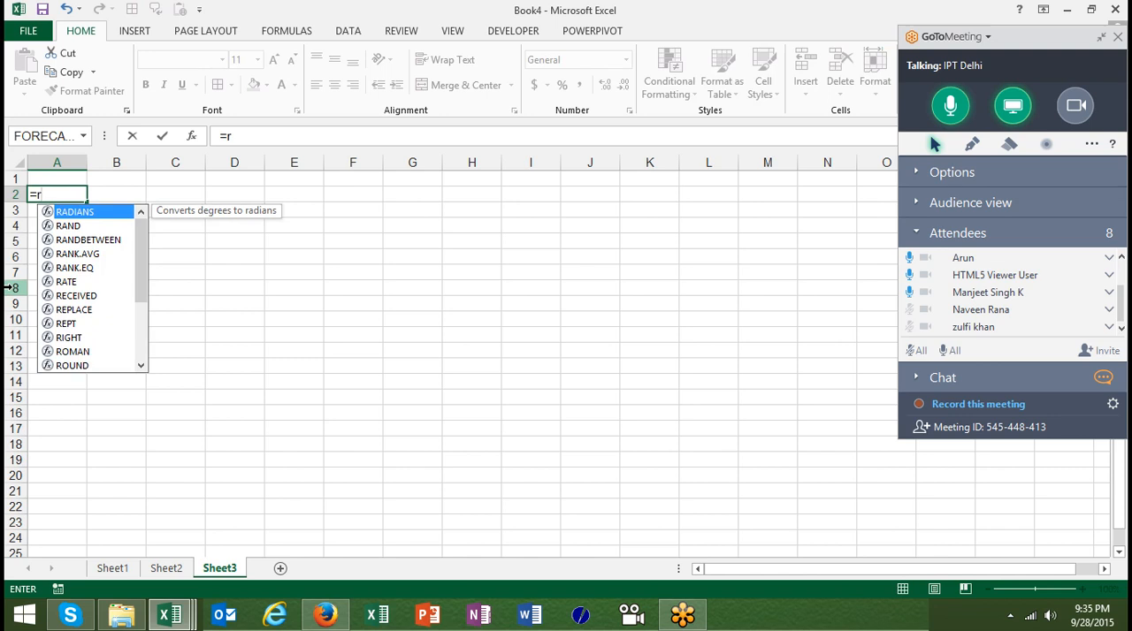
{"action": "key", "text": "Down"}
{"action": "key", "text": "Down"}
{"action": "key", "text": "Tab"}
{"action": "type", "text": "10,9.0"}
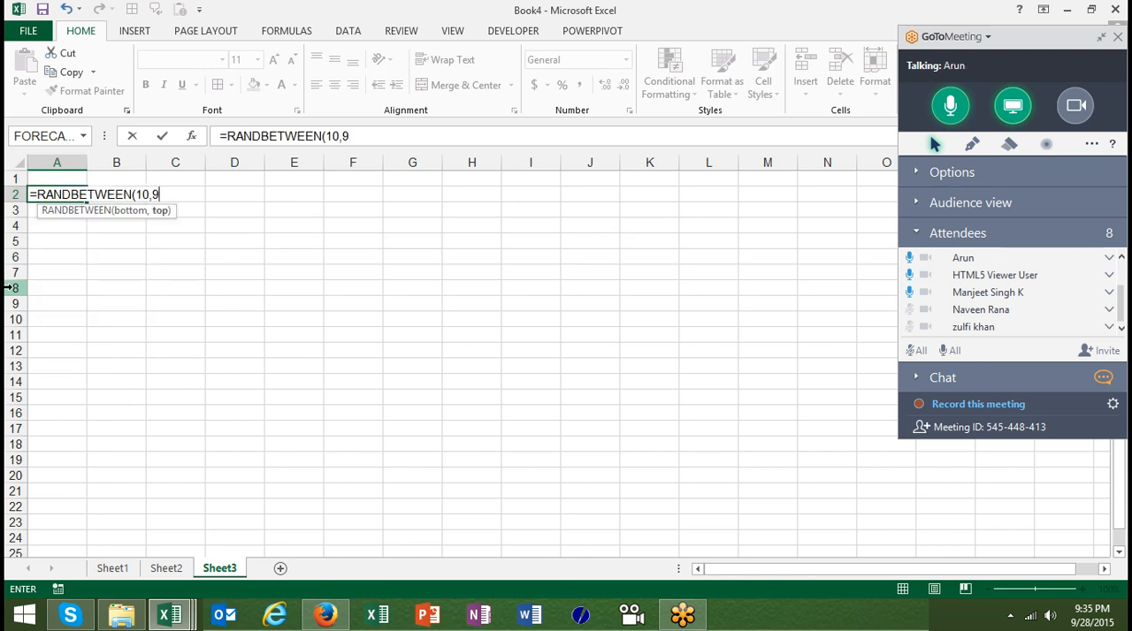
{"action": "key", "text": "Return"}
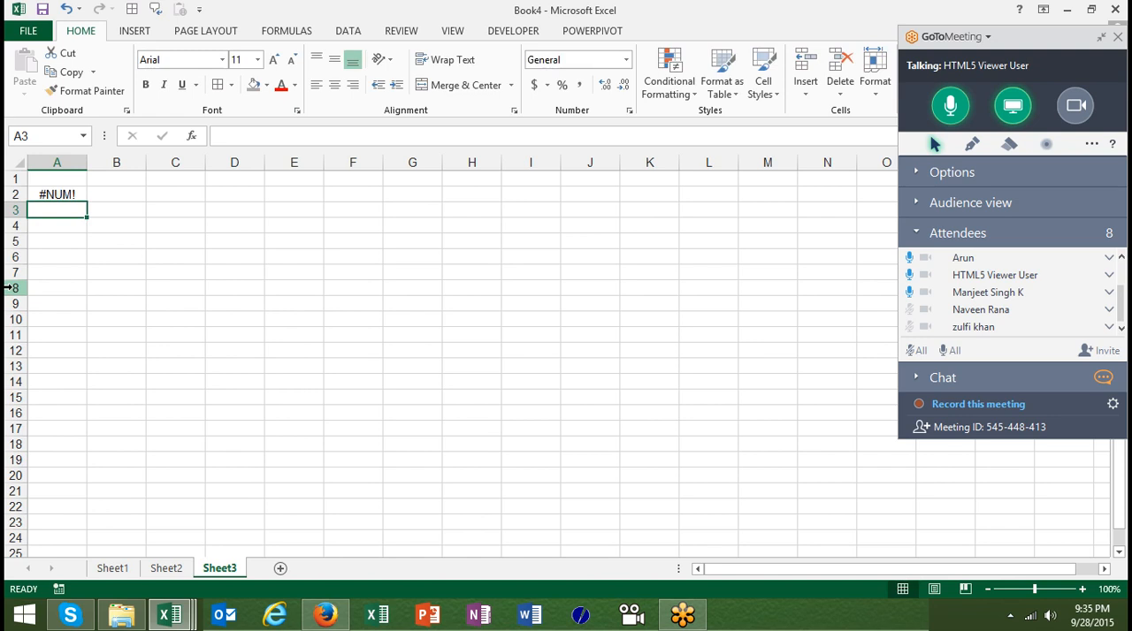
Set the upper limit of the random number formula in cell A2 to 90
{"action": "key", "text": "Up"}
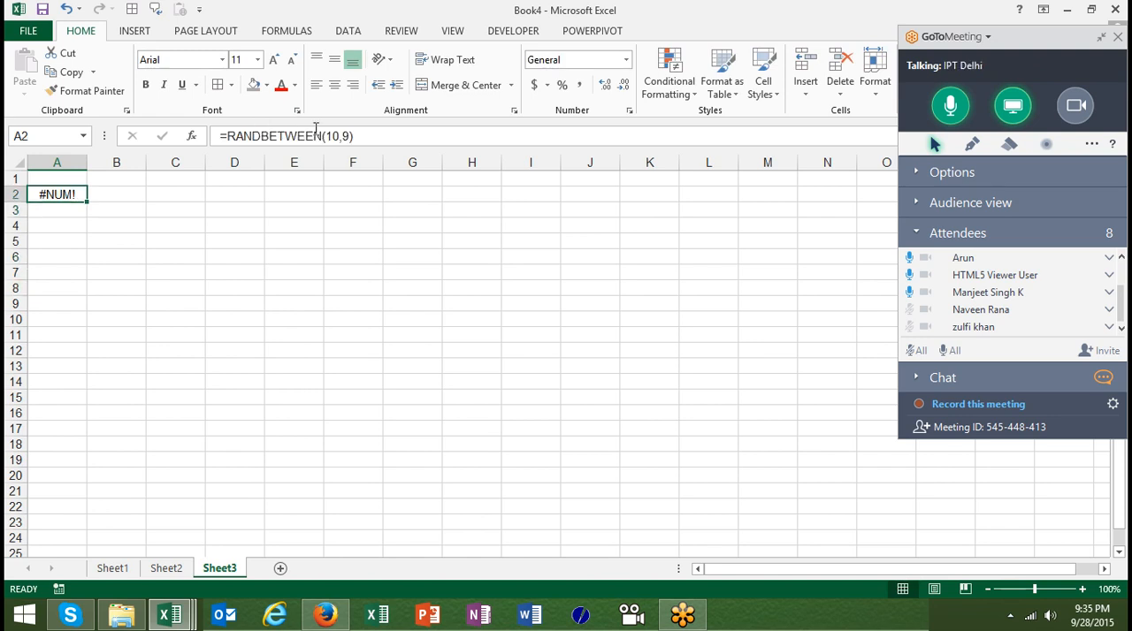
{"action": "left_click", "coordinate": [345, 136]}
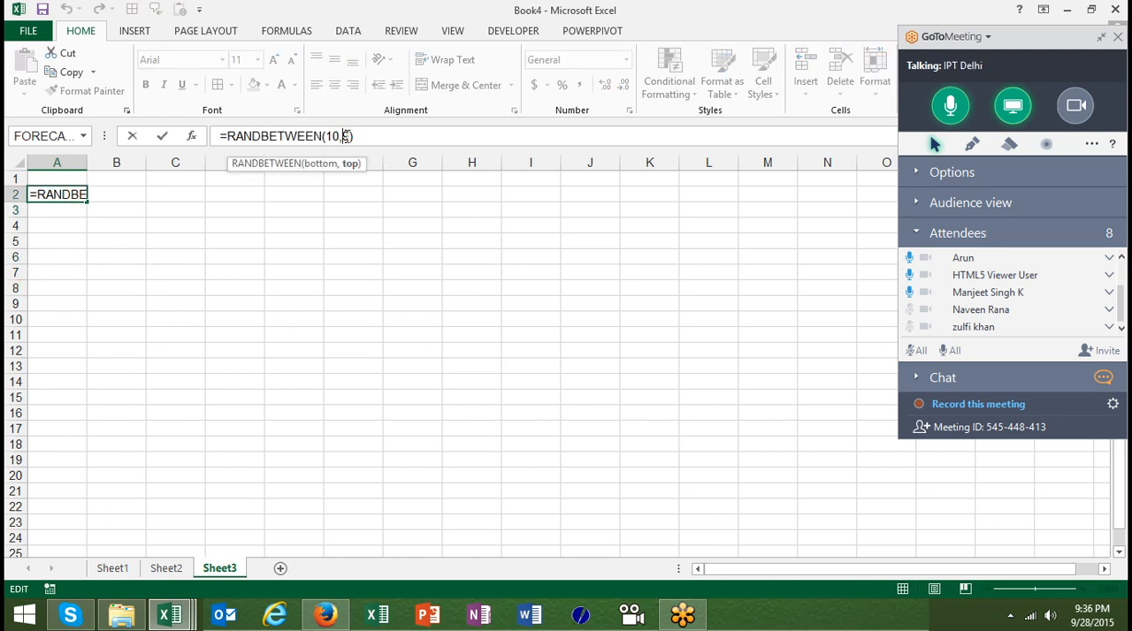
{"action": "left_click", "coordinate": [349, 138]}
{"action": "type", "text": "0"}
{"action": "key", "text": "Return"}
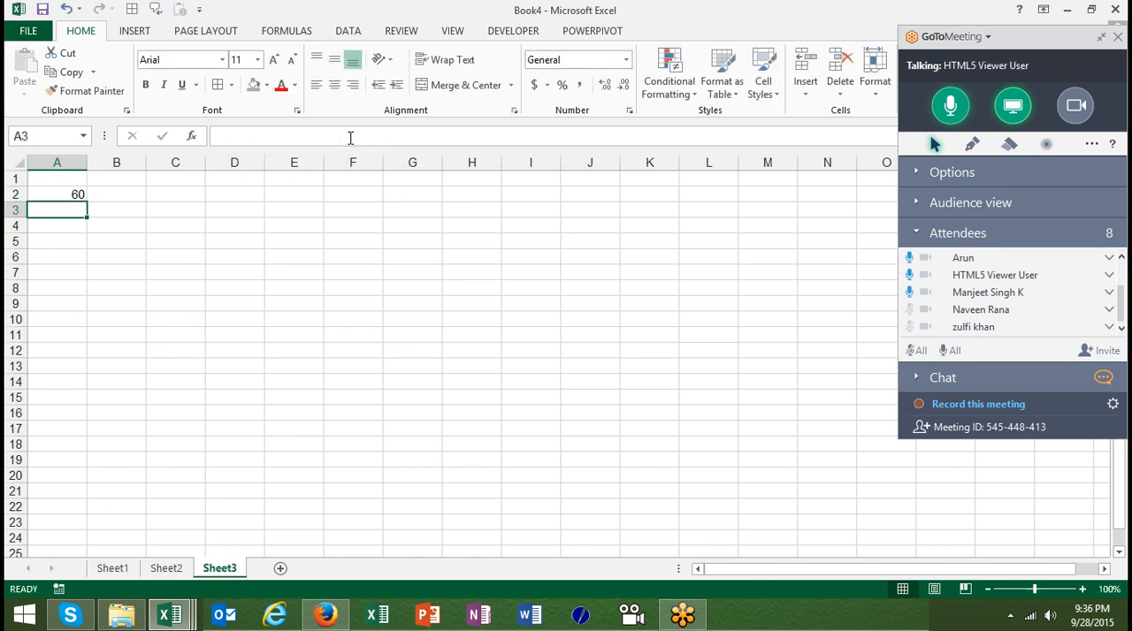
Fill the range A2:I14 with the formula =RANDBETWEEN(10,90)
{"action": "key", "text": "Up"}
{"action": "key", "text": "shift+Right"}
{"action": "key", "text": "shift+Right"}
{"action": "key", "text": "shift+Right"}
{"action": "key", "text": "shift+Right"}
{"action": "key", "text": "shift+Right"}
{"action": "key", "text": "shift+Right"}
{"action": "key", "text": "shift+Right"}
{"action": "key", "text": "shift+Right"}
{"action": "key", "text": "shift+Down"}
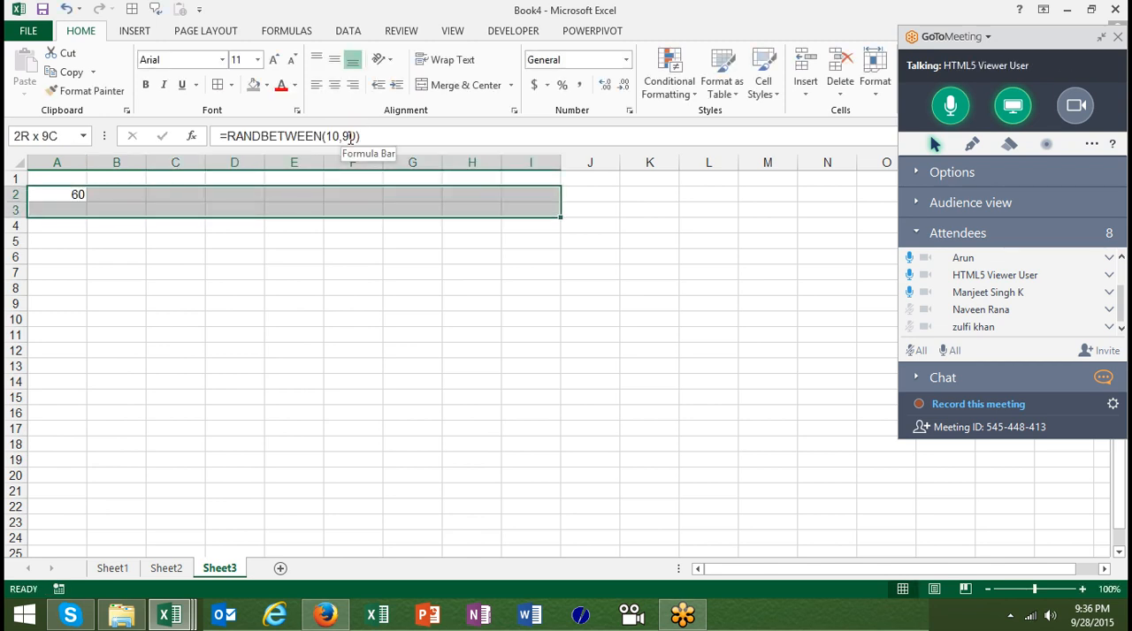
{"action": "key", "text": "shift+Down"}
{"action": "key", "text": "shift+Down"}
{"action": "key", "text": "shift+Down"}
{"action": "key", "text": "shift+Down"}
{"action": "key", "text": "shift+Down"}
{"action": "key", "text": "shift+Down"}
{"action": "key", "text": "shift+Down"}
{"action": "key", "text": "shift+Down"}
{"action": "key", "text": "shift+Down"}
{"action": "key", "text": "shift+Down"}
{"action": "key", "text": "shift+Down"}
{"action": "left_click", "coordinate": [350, 138]}
{"action": "key", "text": "ctrl+Return"}
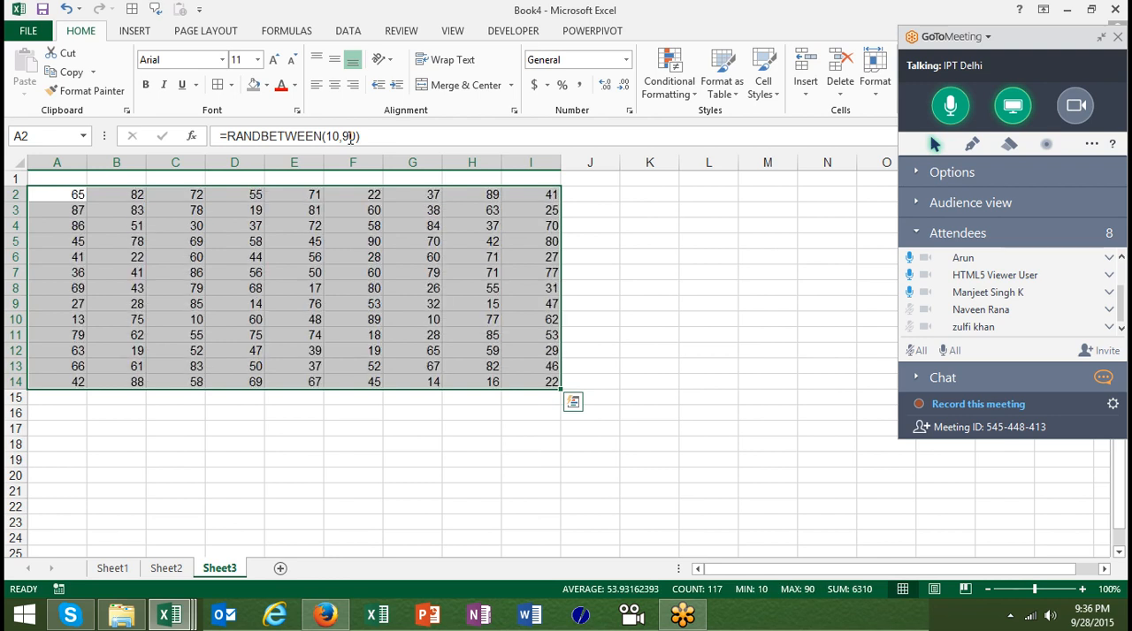
Replace the random number formulas in A2:I14 with their values by copying the range and pasting values in place
{"action": "key", "text": "ctrl+c"}
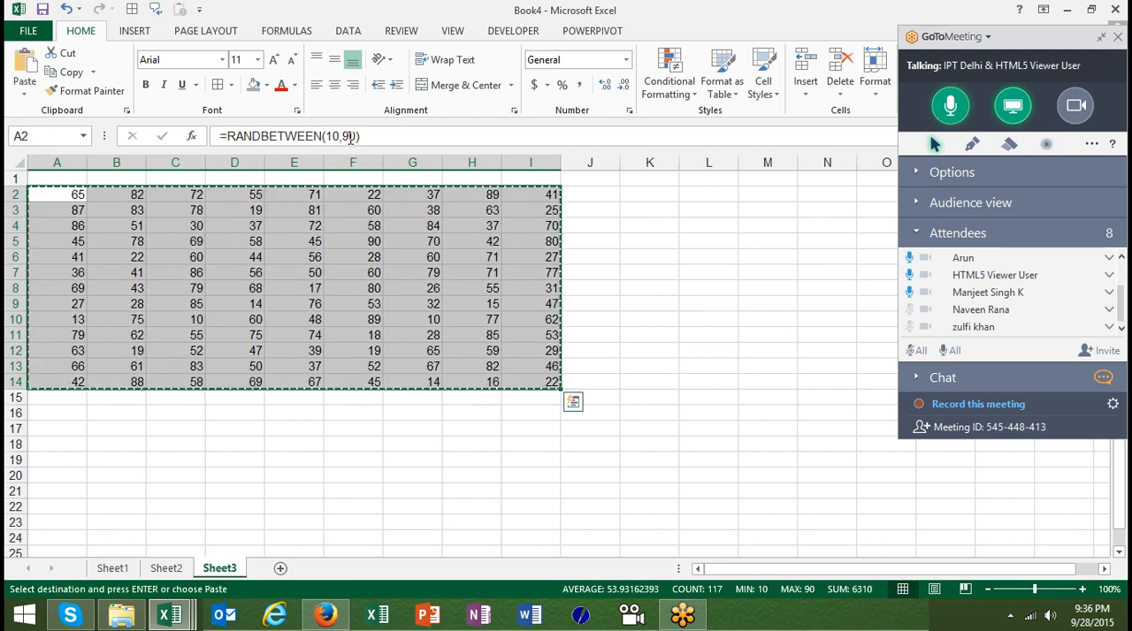
{"action": "left_click", "coordinate": [26, 89]}
{"action": "left_click", "coordinate": [27, 200]}
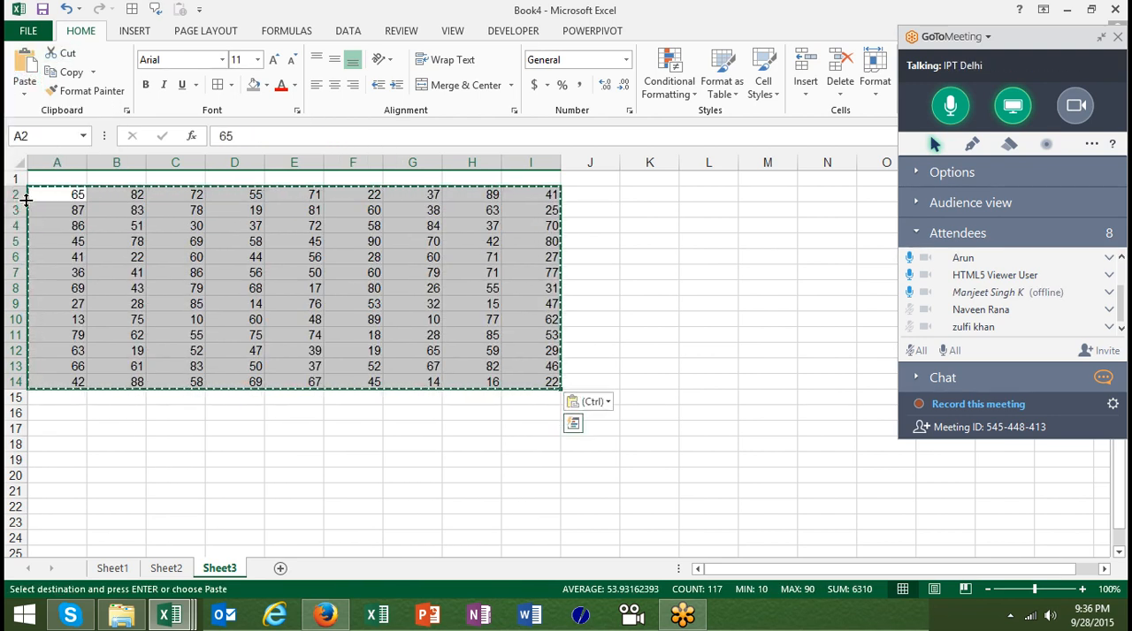
Enter % as the heading in cell A1
{"action": "double_click", "coordinate": [52, 177]}
{"action": "type", "text": "%"}
{"action": "key", "text": "Return"}
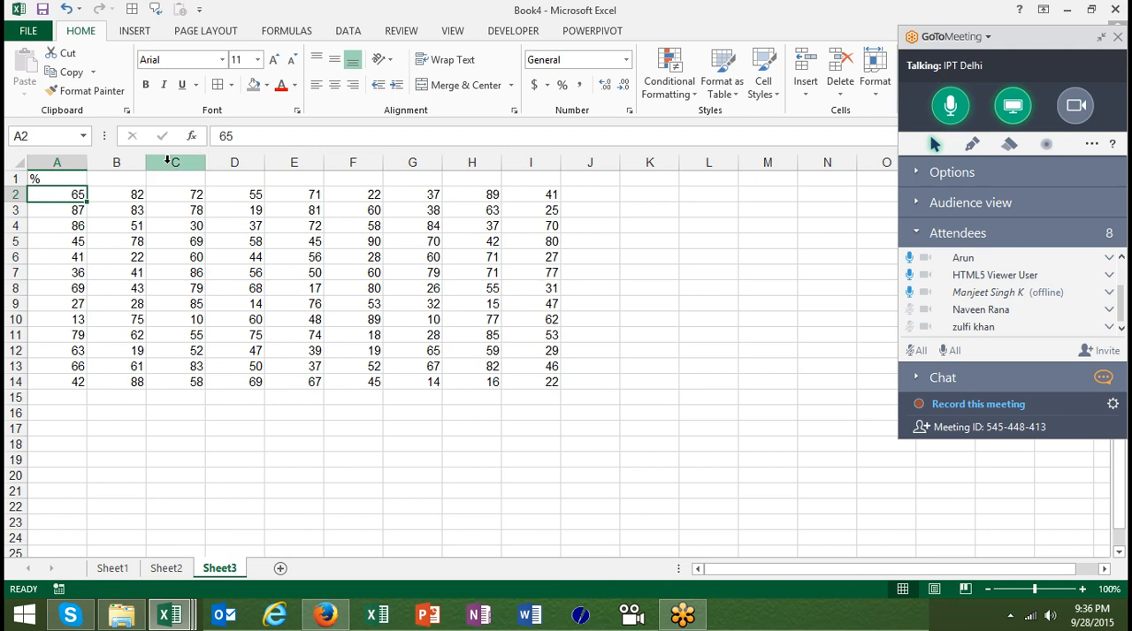
Try appending a percent sign to the numbers in cells A2 and A3, and undo both edits
{"action": "left_click", "coordinate": [246, 137]}
{"action": "type", "text": "%"}
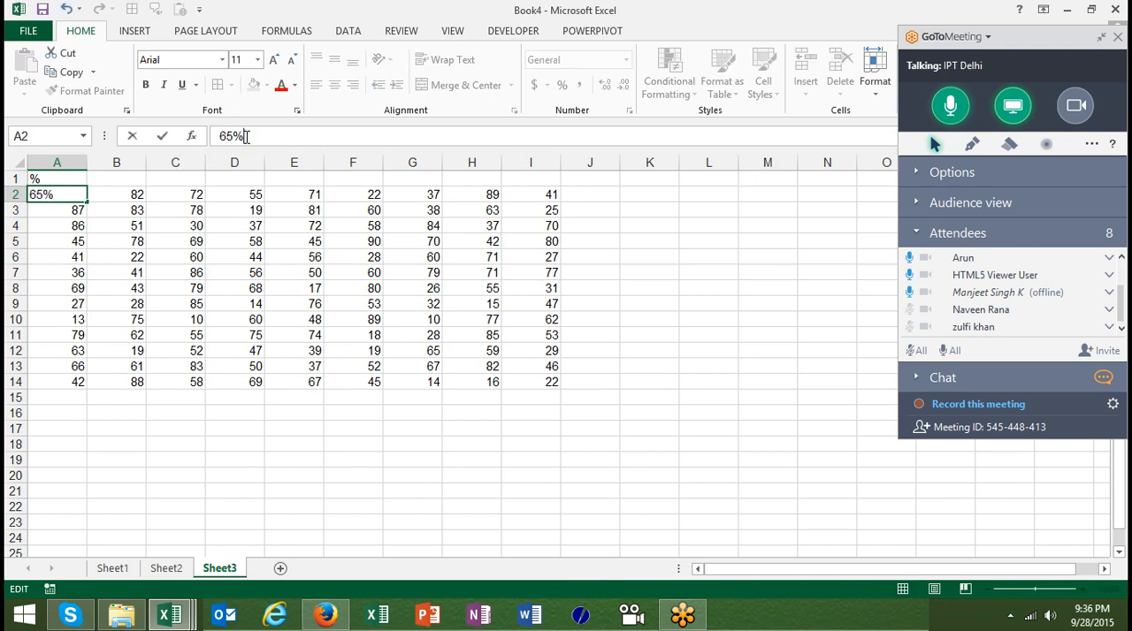
{"action": "key", "text": "Return"}
{"action": "left_click", "coordinate": [246, 137]}
{"action": "type", "text": "%"}
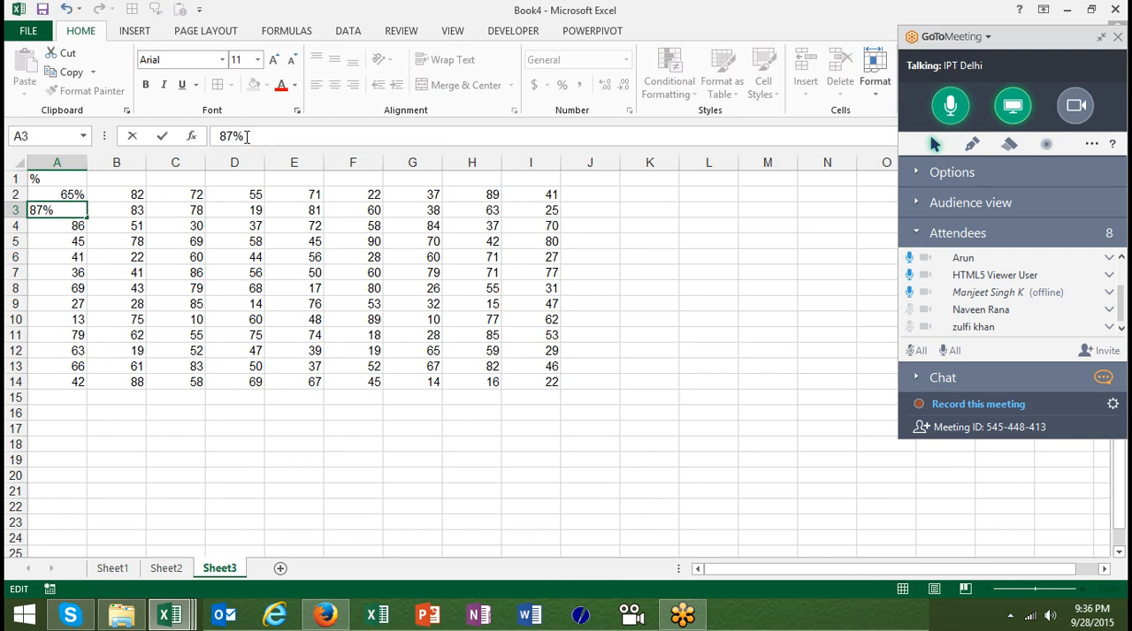
{"action": "key", "text": "Return"}
{"action": "key", "text": "ctrl+z"}
{"action": "key", "text": "ctrl+z"}
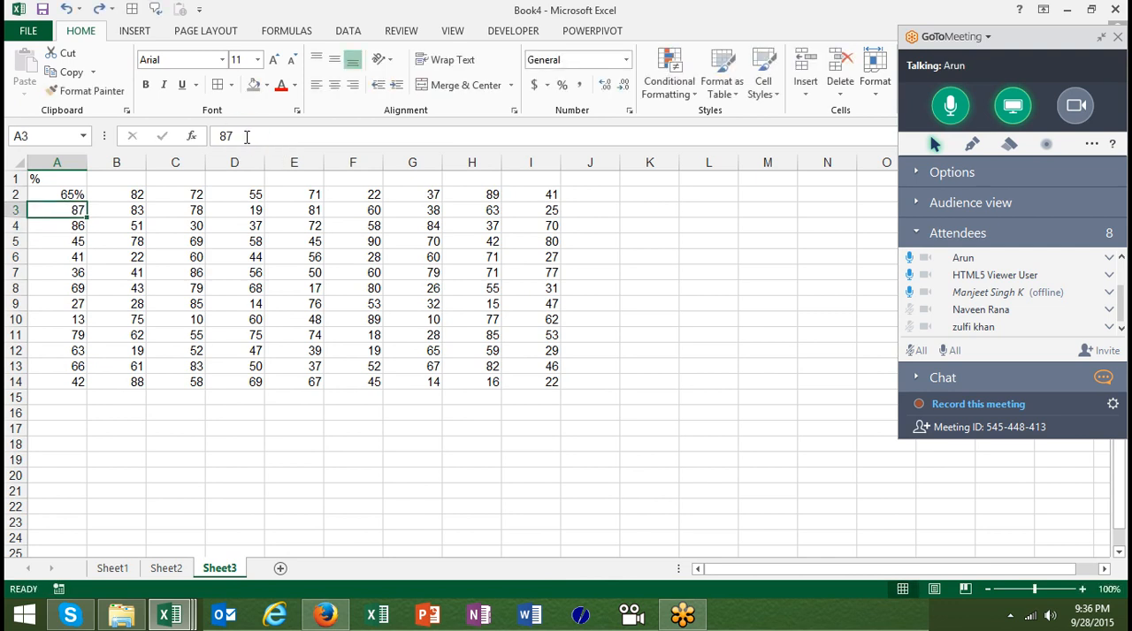
Enter 100 in the empty cell K4
{"action": "left_click", "coordinate": [664, 226]}
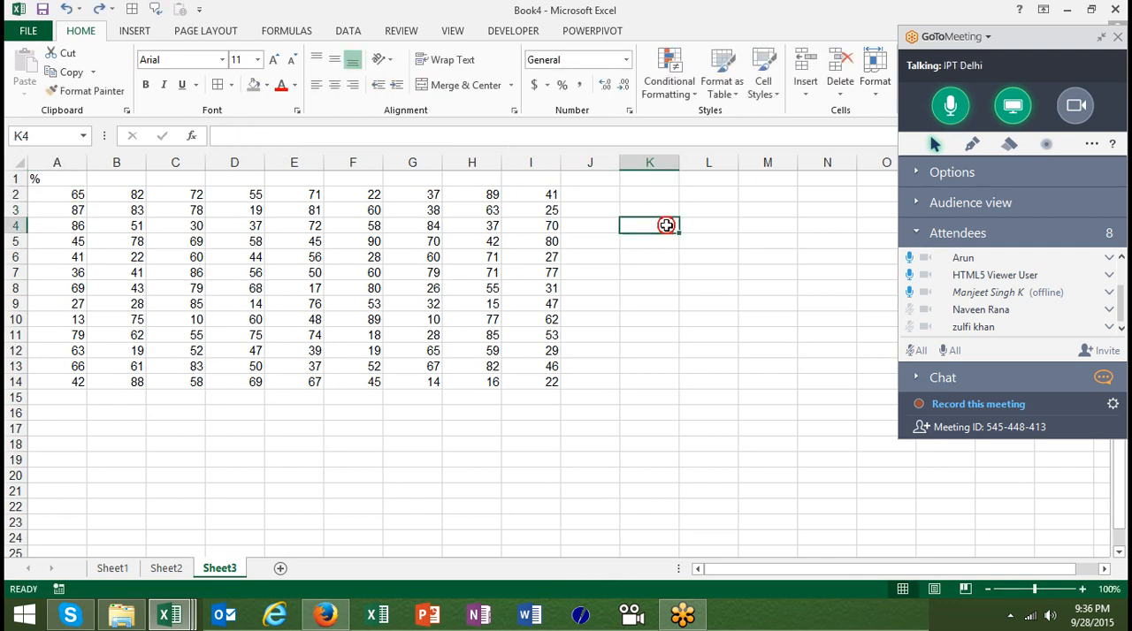
{"action": "type", "text": "100"}
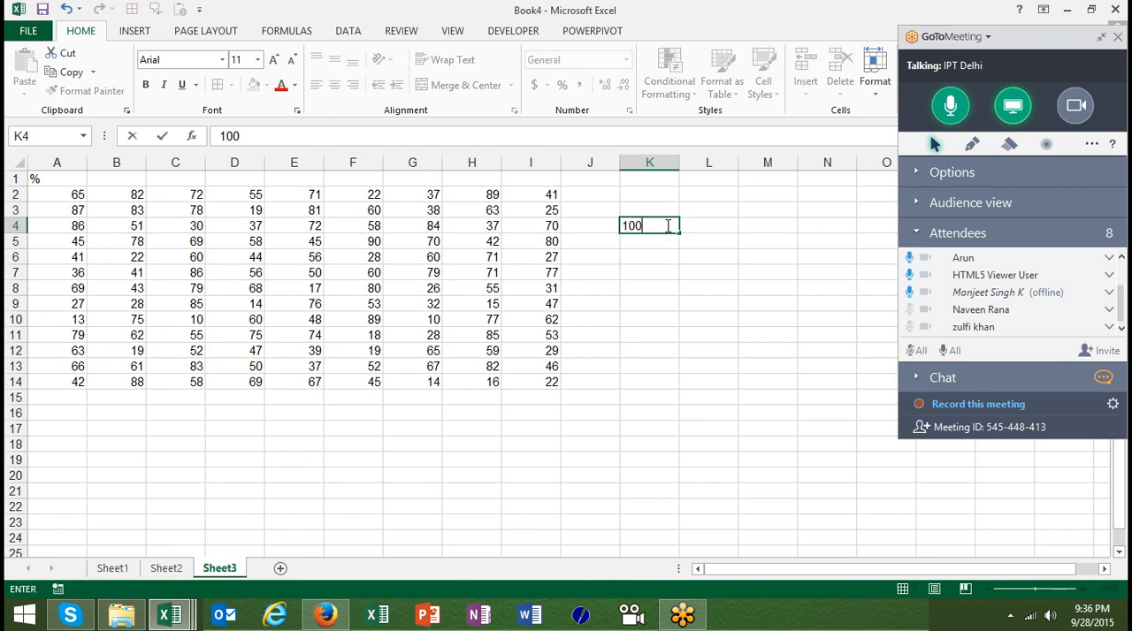
{"action": "key", "text": "Return"}
Divide all values in A2:I14 by the 100 in K4 using Paste Special with the Divide operation
{"action": "left_click", "coordinate": [667, 227]}
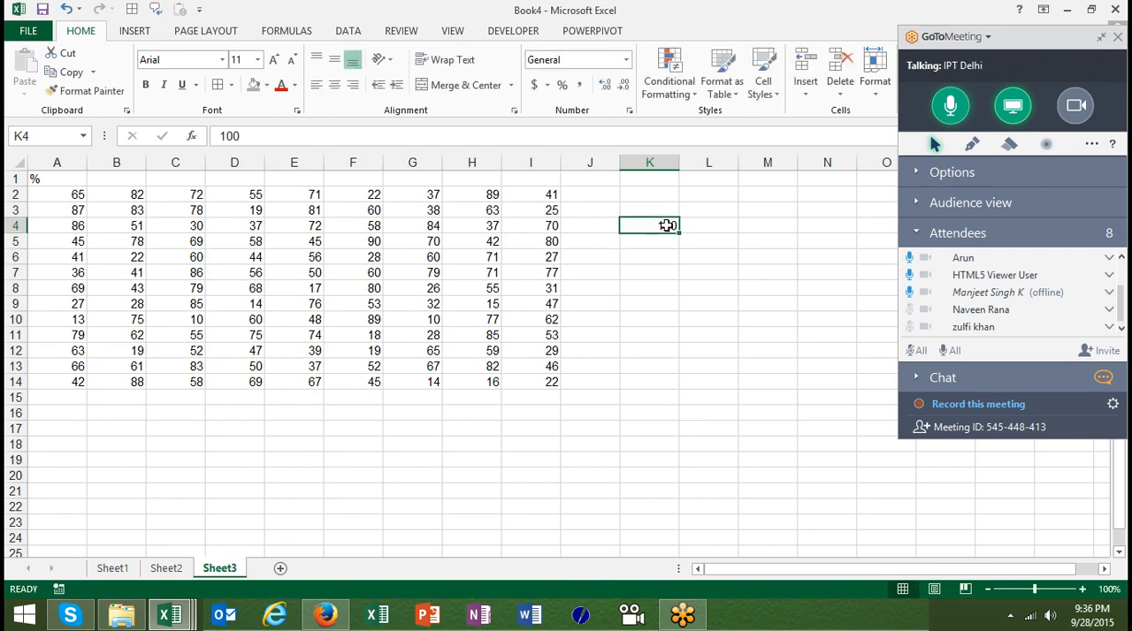
{"action": "key", "text": "ctrl+c"}
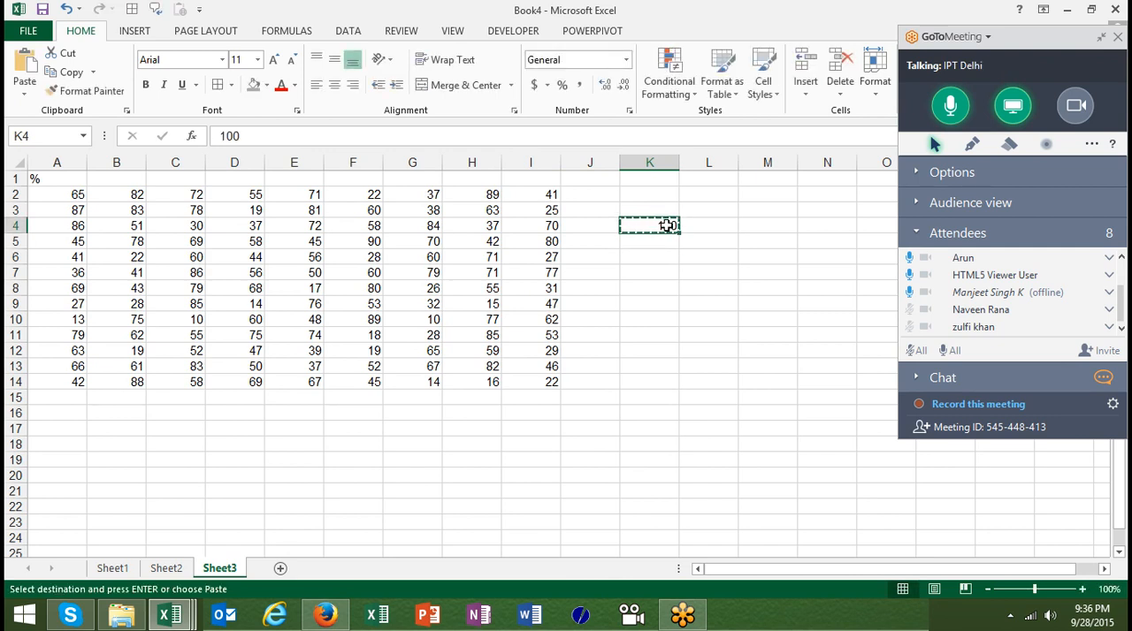
{"action": "left_click", "coordinate": [73, 189]}
{"action": "key", "text": "ctrl+shift+Right"}
{"action": "key", "text": "ctrl+shift+Down"}
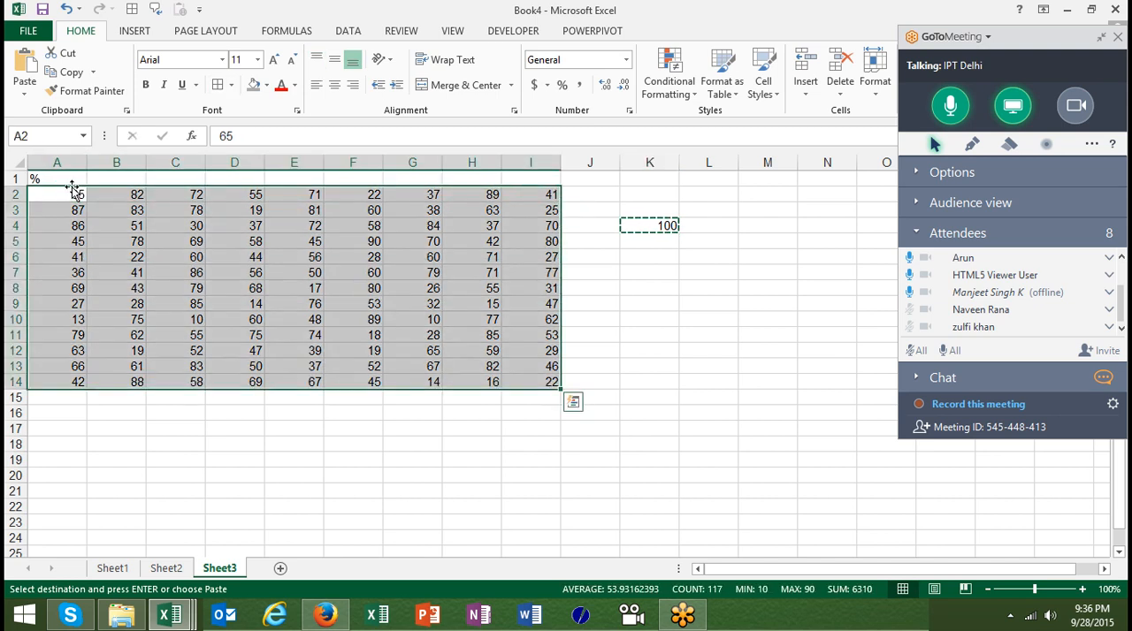
{"action": "right_click", "coordinate": [143, 274]}
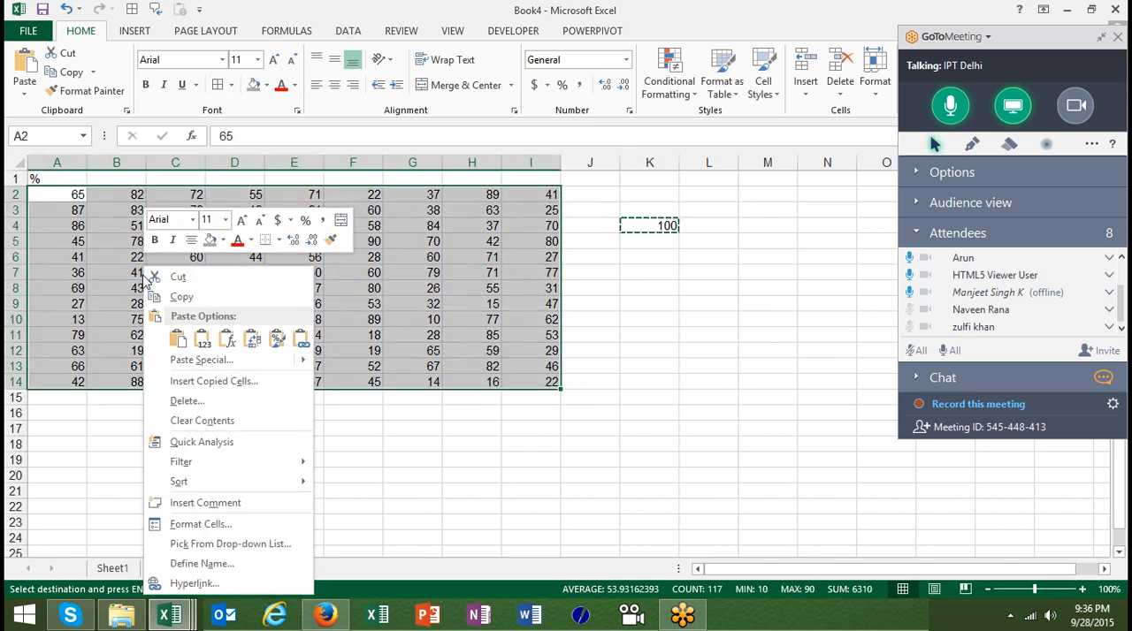
{"action": "left_click", "coordinate": [186, 360]}
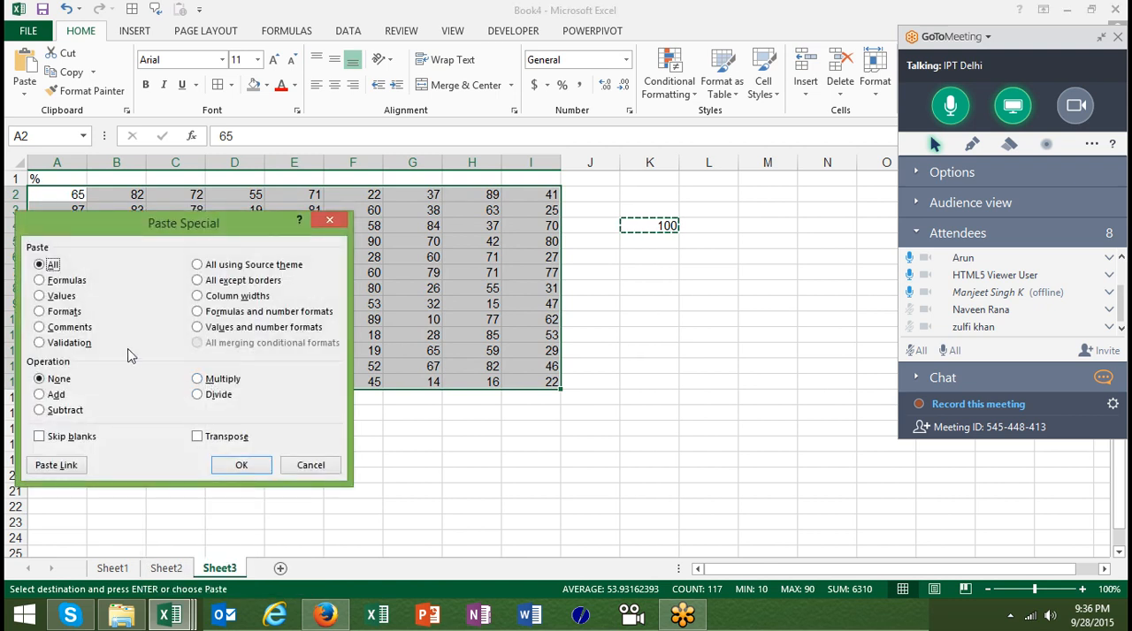
{"action": "left_click", "coordinate": [203, 395]}
{"action": "left_click", "coordinate": [253, 466]}
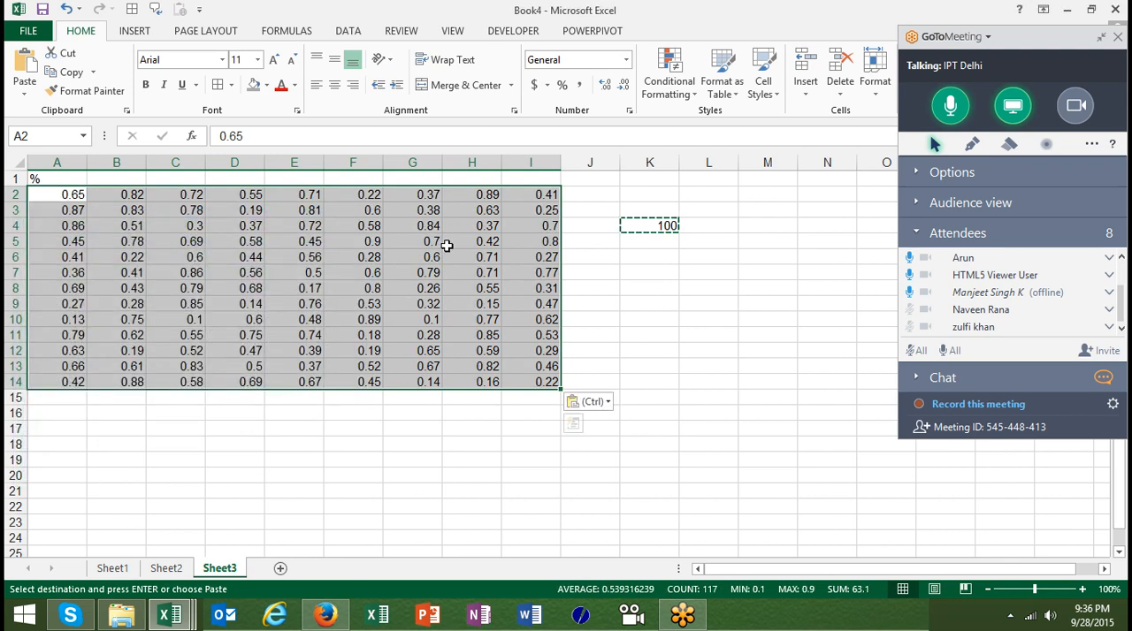
Undo the division of A2:I14 and clear the contents of cell K4
{"action": "left_click", "coordinate": [562, 87]}
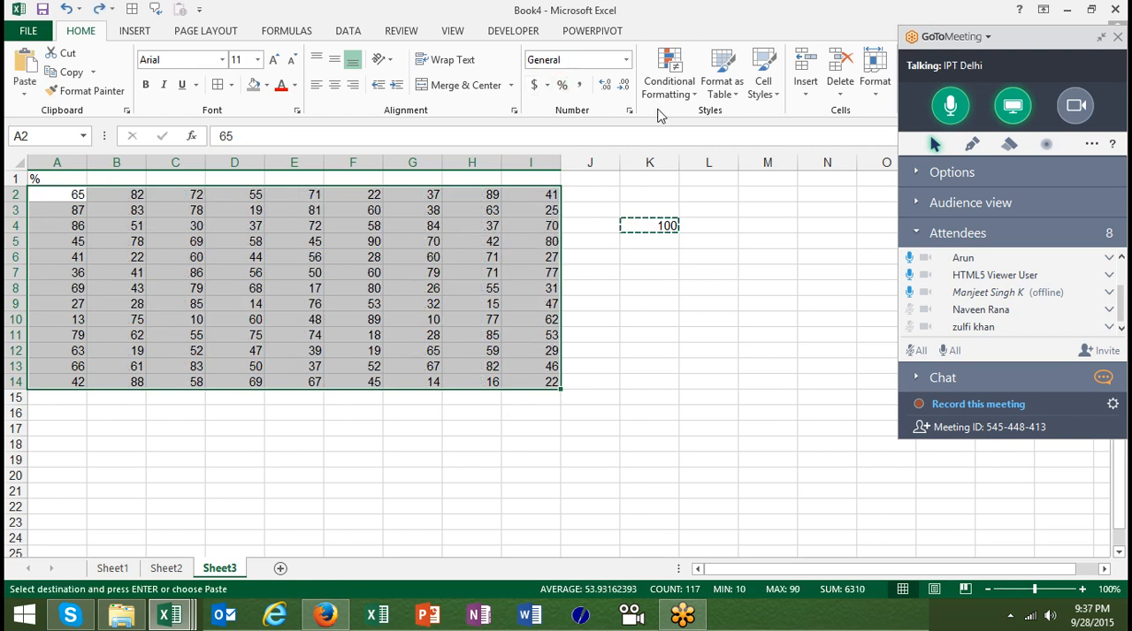
{"action": "left_click", "coordinate": [680, 224]}
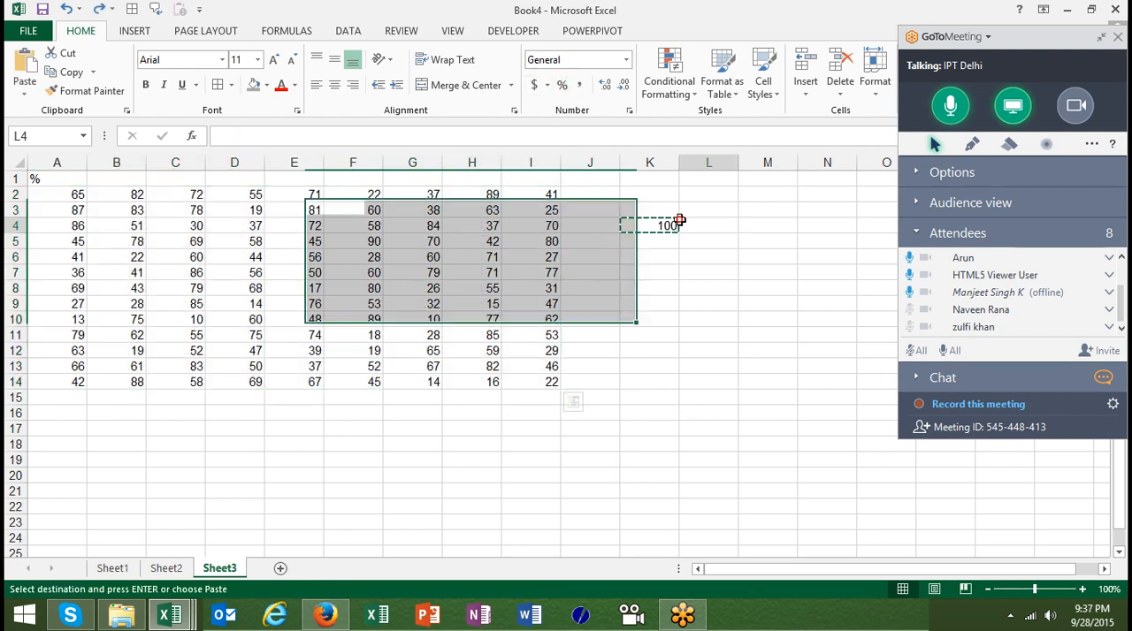
{"action": "key", "text": "Left"}
{"action": "key", "text": "Delete"}
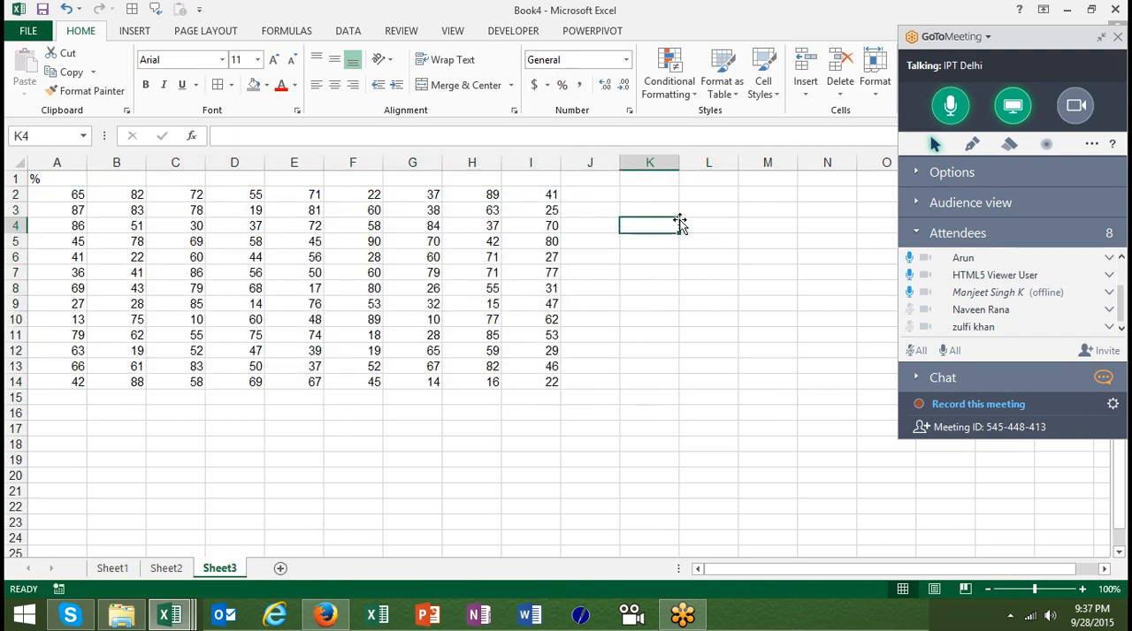
Insert a blank column at column E to split the number table into two blocks
{"action": "key", "text": "Up"}
{"action": "key", "text": "Up"}
{"action": "key", "text": "Up"}
{"action": "key", "text": "Left"}
{"action": "key", "text": "Left"}
{"action": "key", "text": "Left"}
{"action": "key", "text": "Left"}
{"action": "key", "text": "Left"}
{"action": "key", "text": "Left"}
{"action": "key", "text": "Left"}
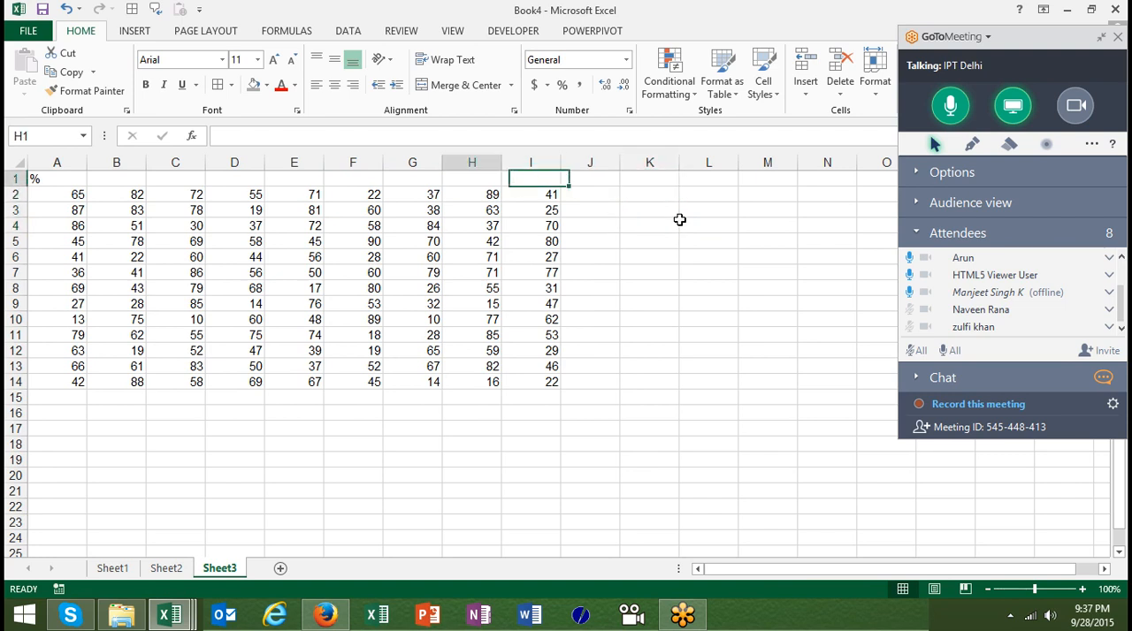
{"action": "key", "text": "Right"}
{"action": "key", "text": "ctrl+space"}
{"action": "key", "text": "ctrl+shift+plus"}
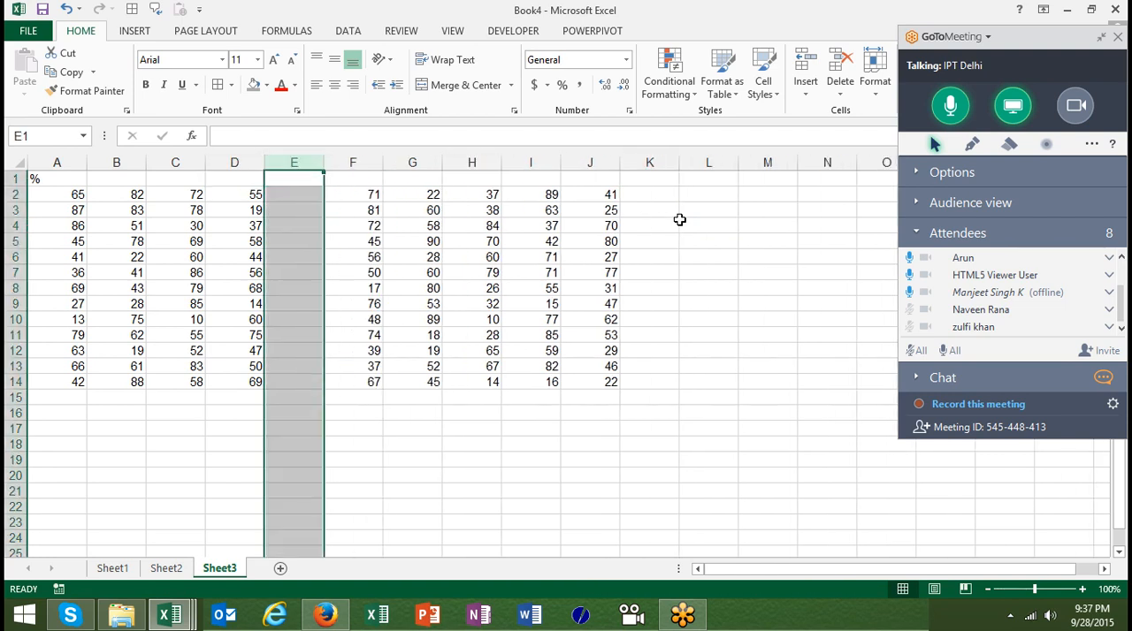
{"action": "key", "text": "Right"}
{"action": "key", "text": "Down"}
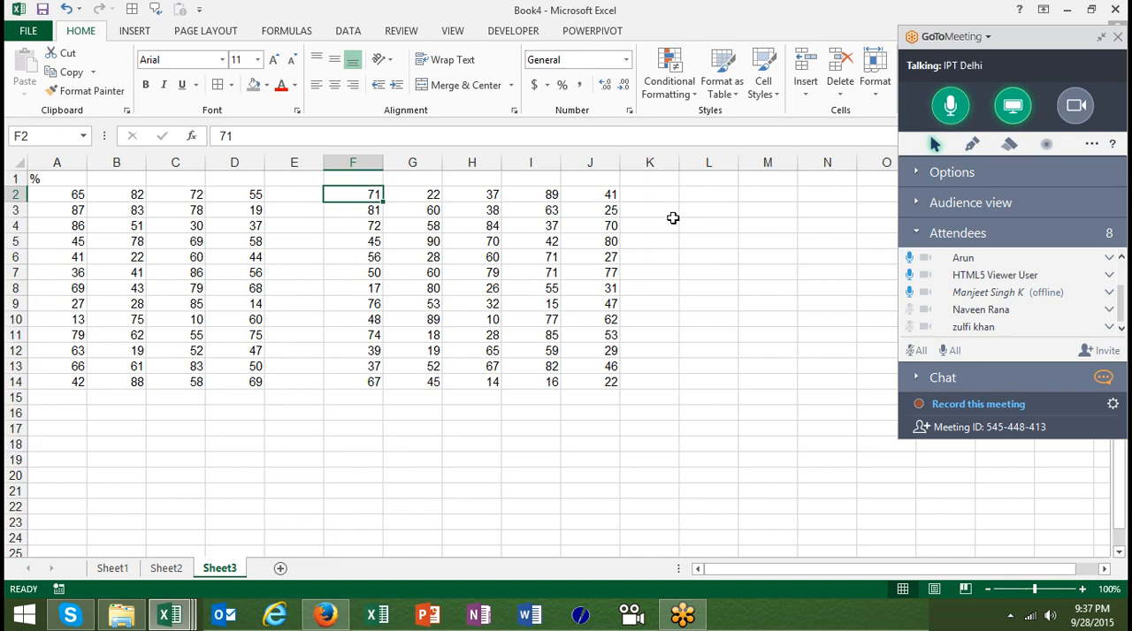
Clear all contents of column J so that both blocks have four columns
{"action": "left_click", "coordinate": [605, 152]}
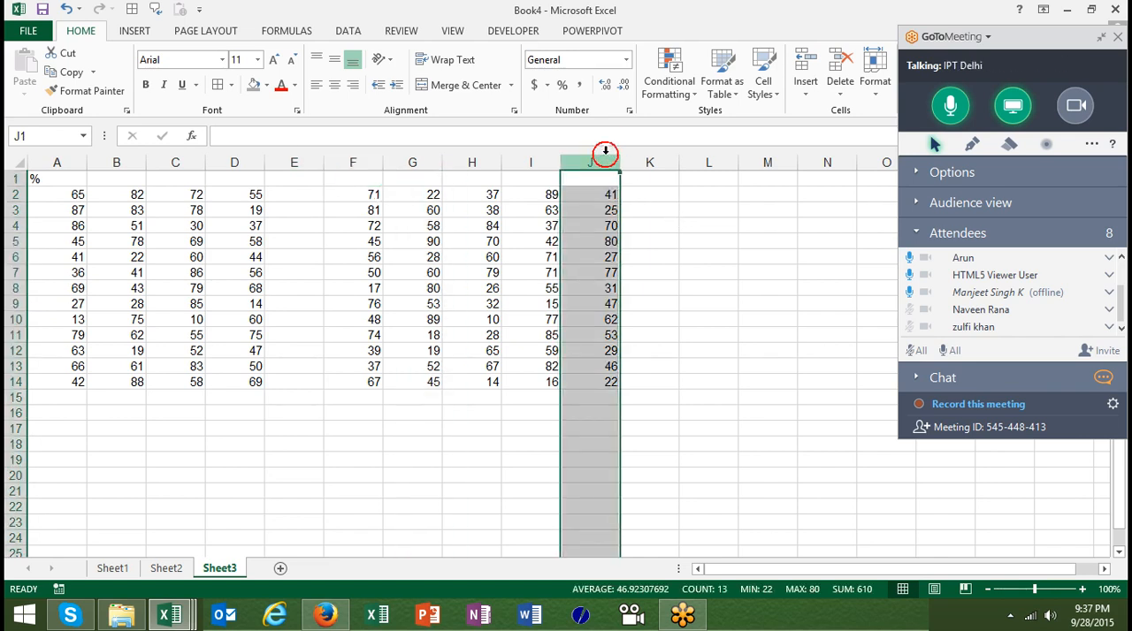
{"action": "key", "text": "Delete"}
{"action": "key", "text": "Down"}
{"action": "key", "text": "Down"}
{"action": "key", "text": "Down"}
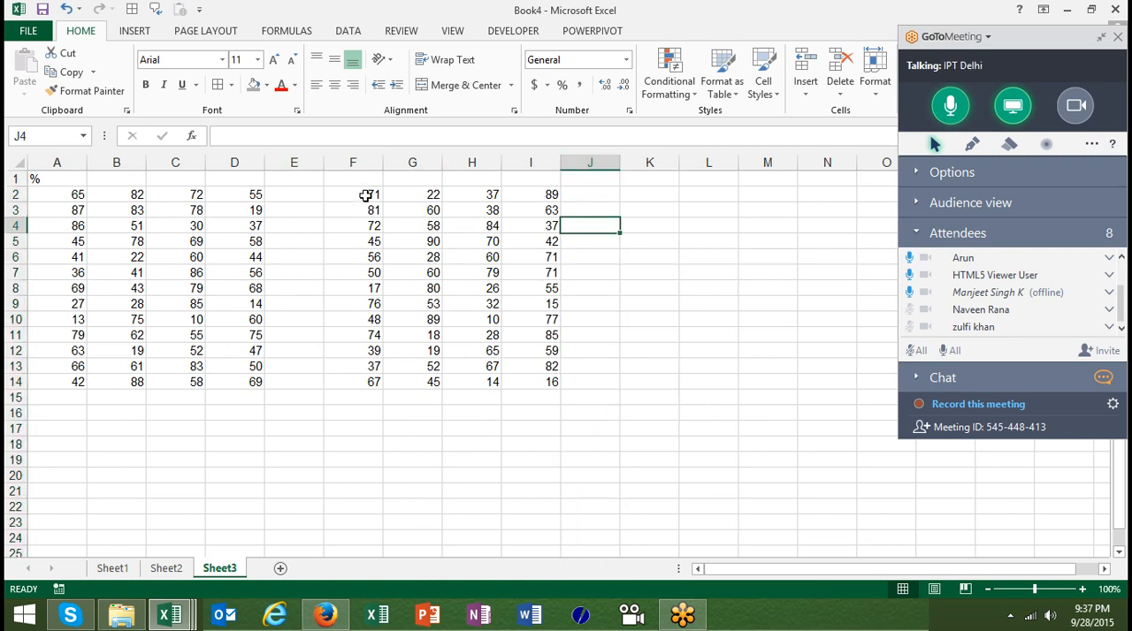
Copy the second block of numbers, F2:I14, as the divisors for the first block
{"action": "left_click", "coordinate": [365, 195]}
{"action": "left_click", "coordinate": [69, 193]}
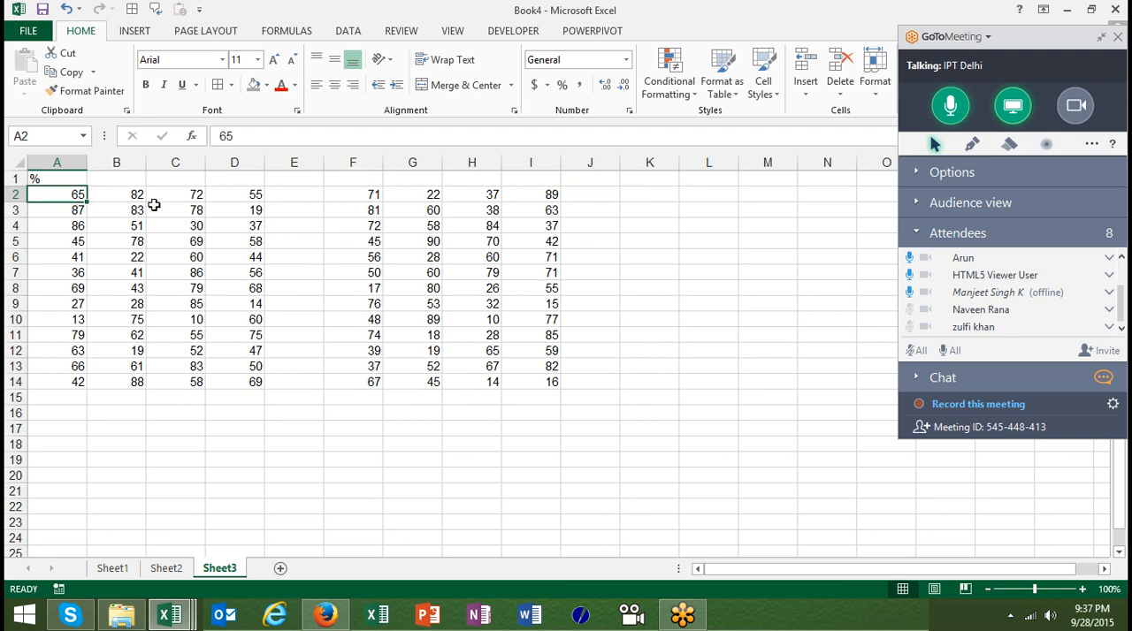
{"action": "left_click", "coordinate": [404, 188]}
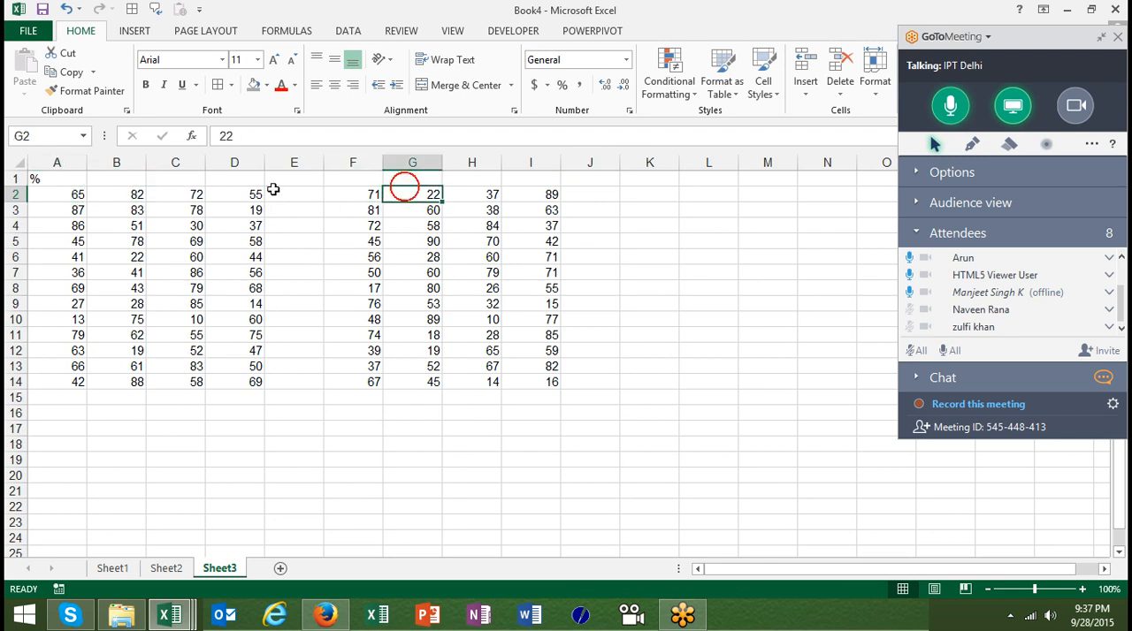
{"action": "left_click", "coordinate": [130, 194]}
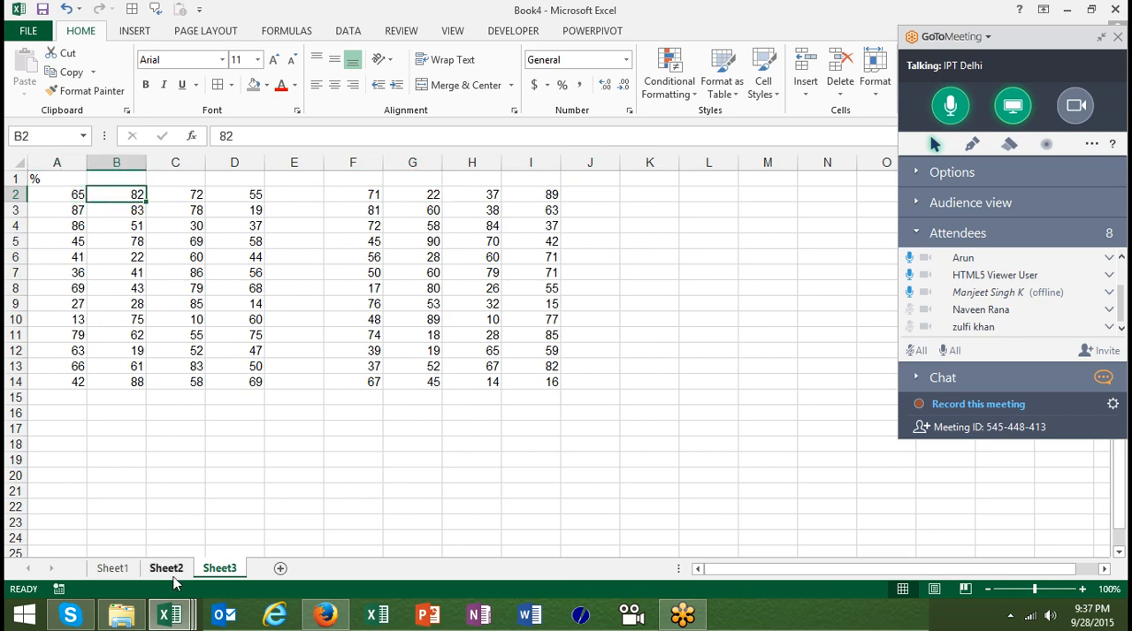
{"action": "key", "text": "Right"}
{"action": "key", "text": "Right"}
{"action": "key", "text": "Right"}
{"action": "key", "text": "Right"}
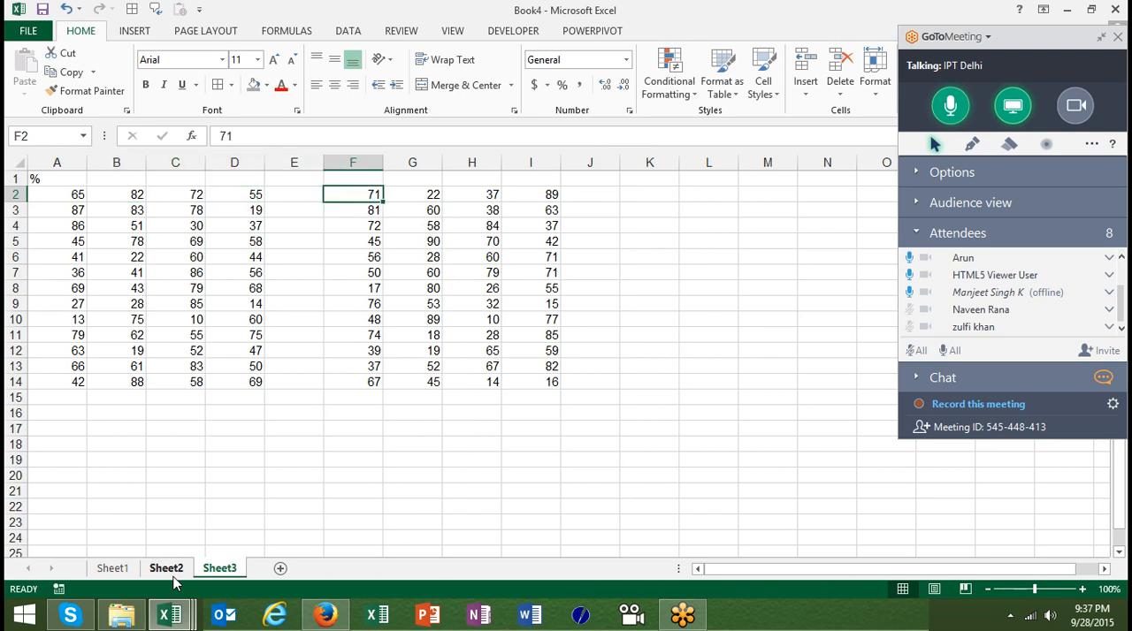
{"action": "key", "text": "ctrl+shift+Right"}
{"action": "key", "text": "ctrl+shift+Down"}
{"action": "key", "text": "ctrl+c"}
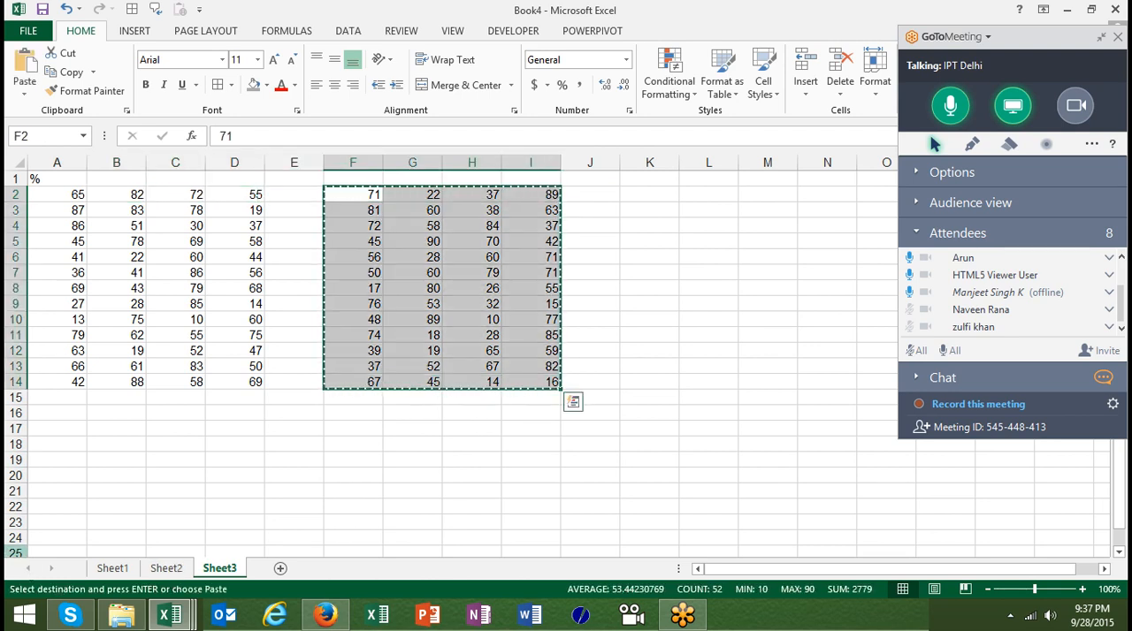
Try dividing A2:D14 by the copied block using Paste Special with the Divide operation, and undo it
{"action": "left_click", "coordinate": [77, 197]}
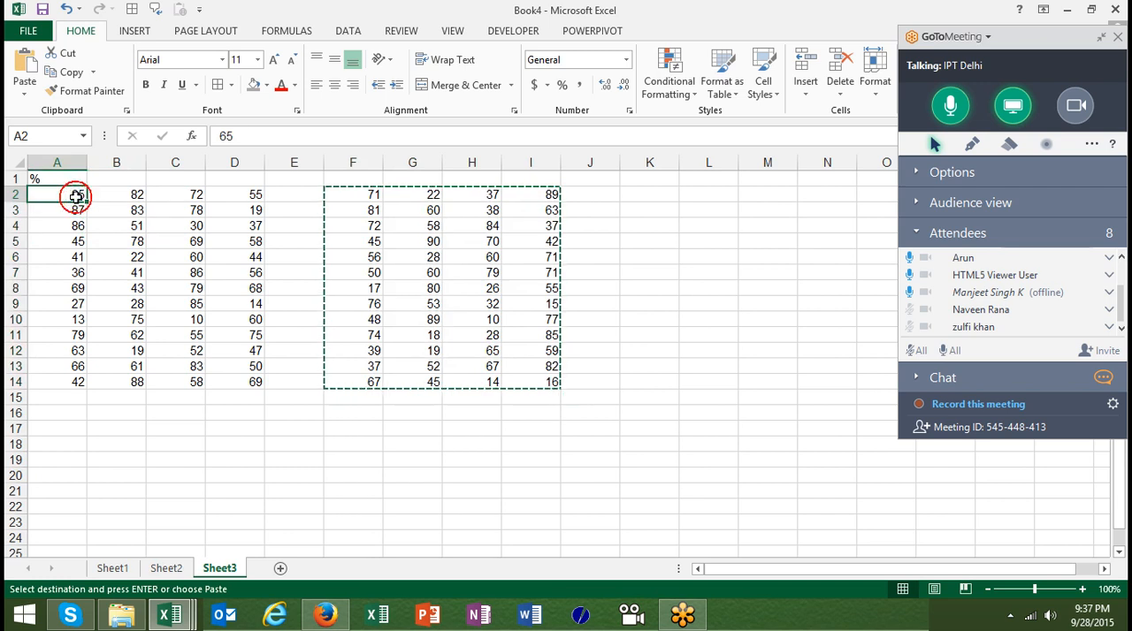
{"action": "right_click", "coordinate": [77, 197]}
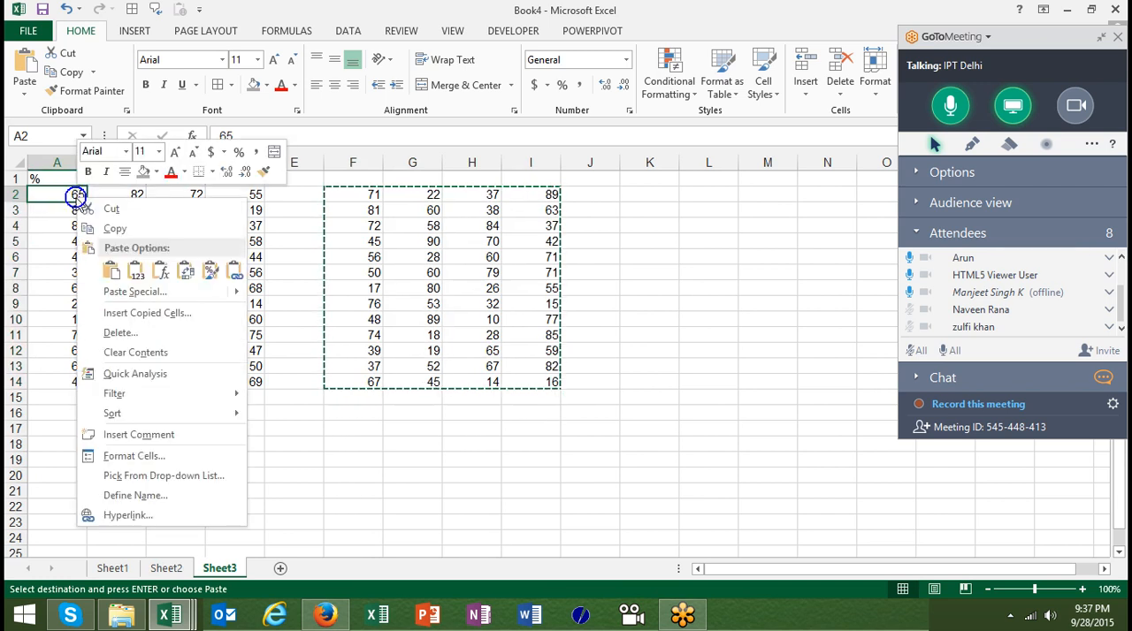
{"action": "left_click", "coordinate": [111, 289]}
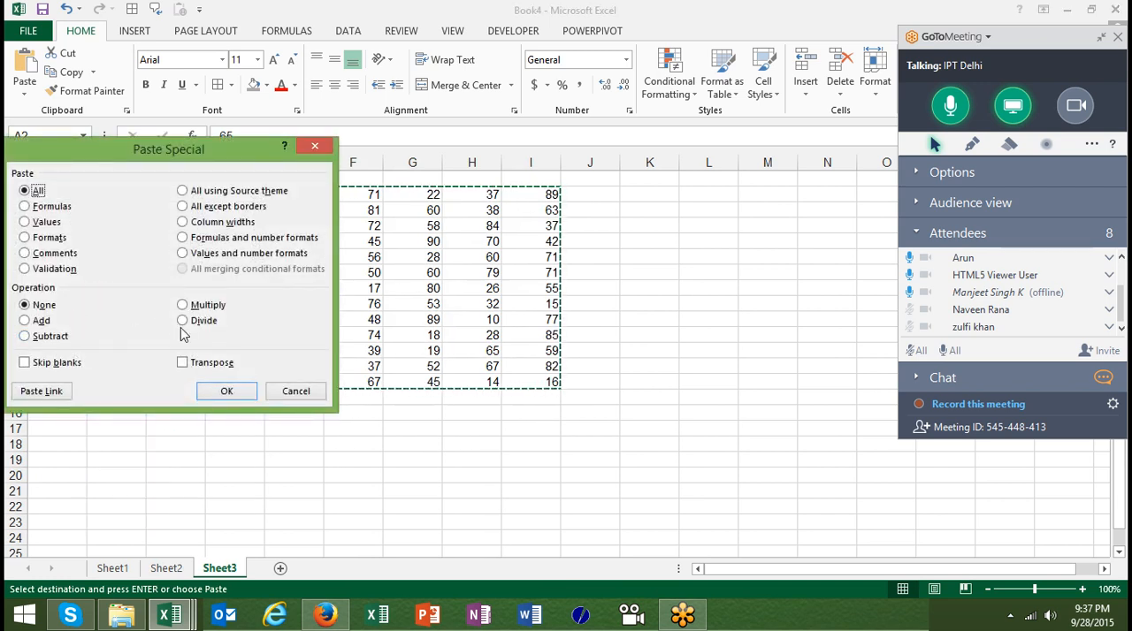
{"action": "left_click", "coordinate": [182, 322]}
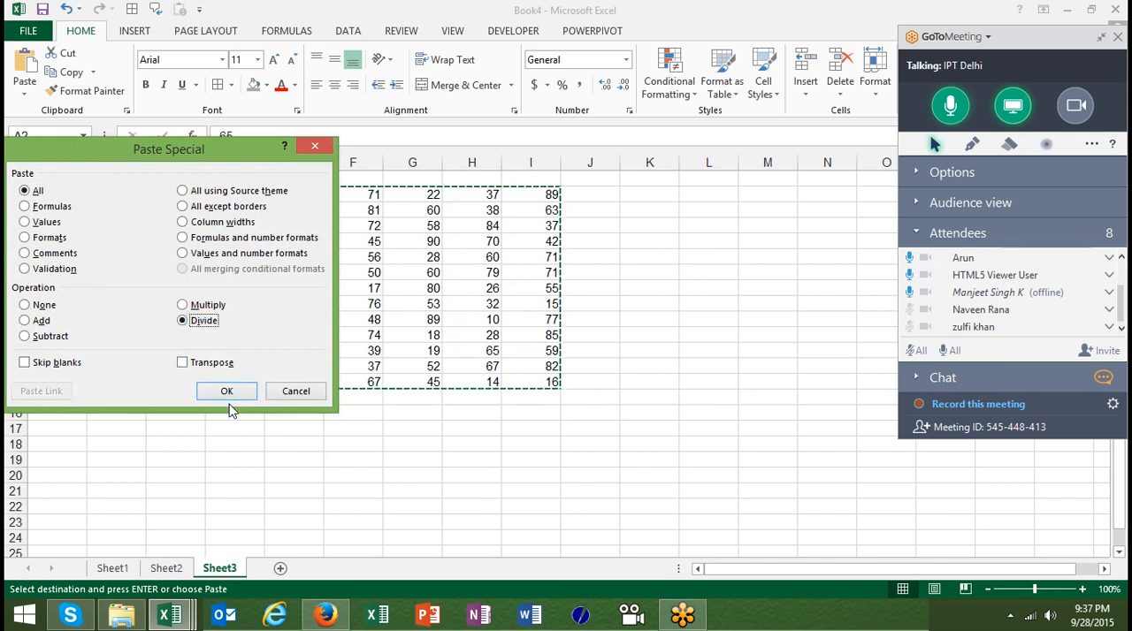
{"action": "left_click", "coordinate": [227, 394]}
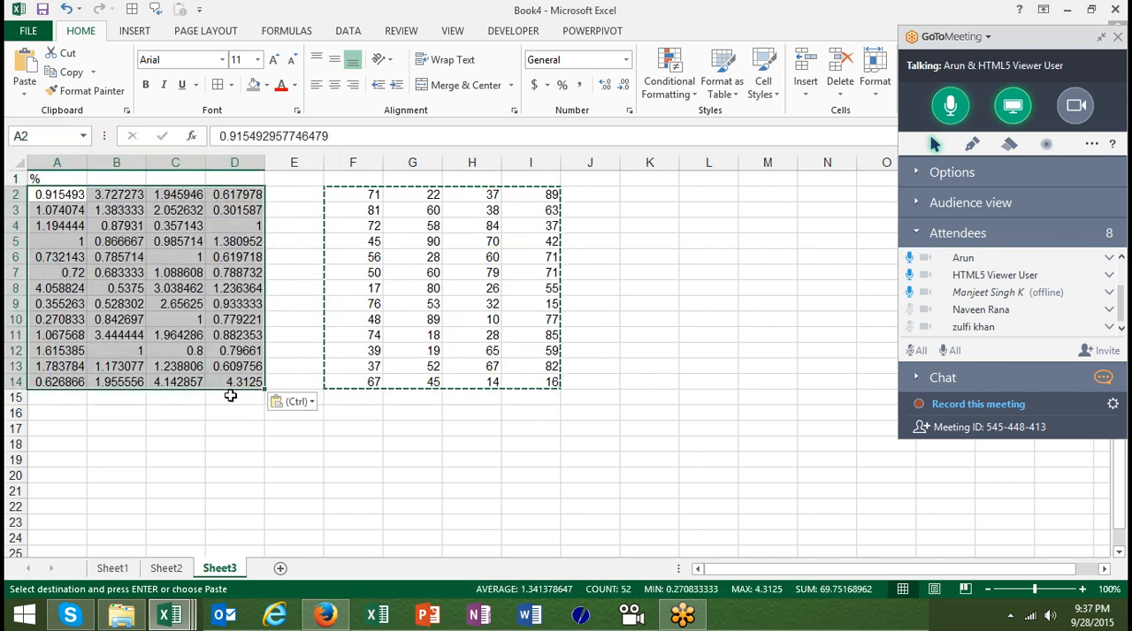
{"action": "key", "text": "ctrl+z"}
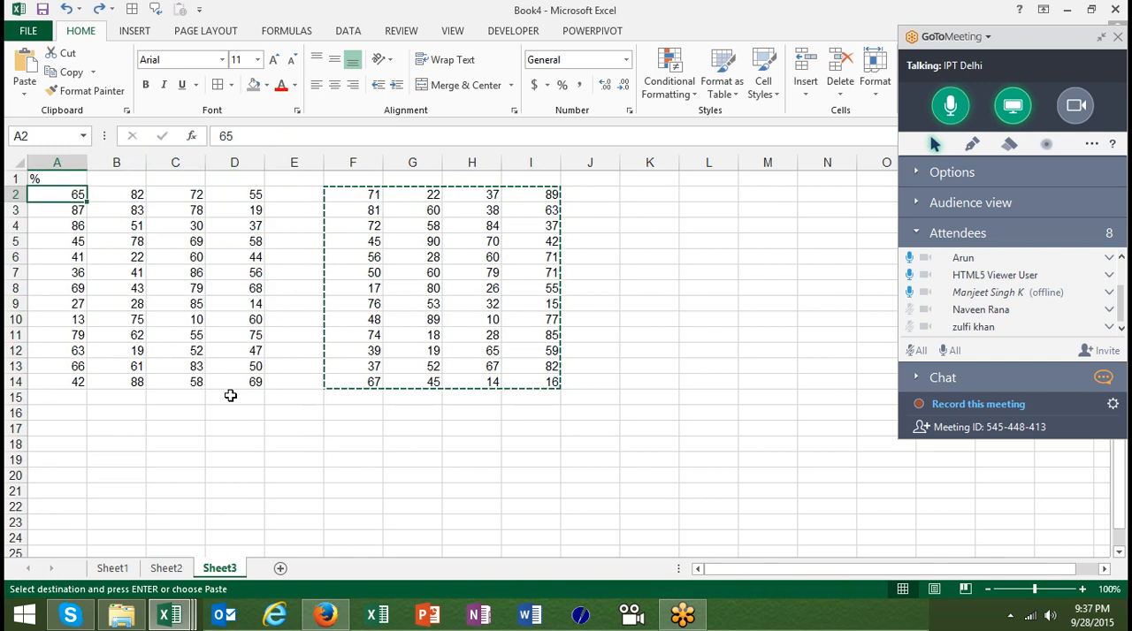
{"action": "type", "text": "=ra"}
{"action": "key", "text": "ctrl+Return"}
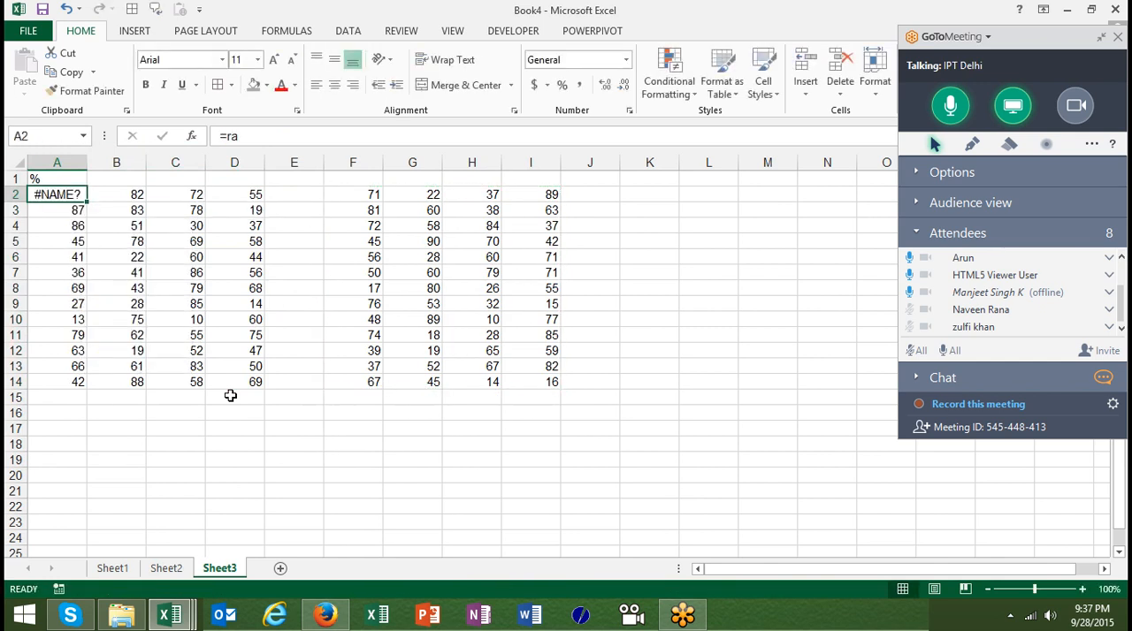
{"action": "left_click", "coordinate": [230, 395]}
{"action": "type", "text": "=ra"}
{"action": "key", "text": "BackSpace"}
{"action": "key", "text": "BackSpace"}
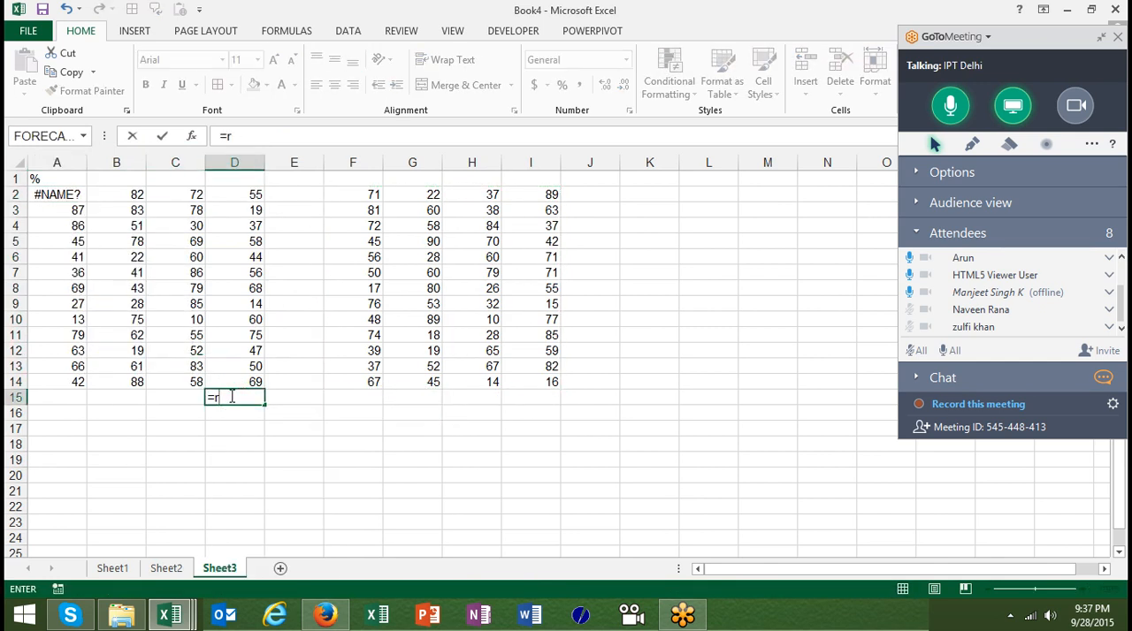
{"action": "key", "text": "Escape"}
Enter the formula =RANDBETWEEN(10,90) in cell A2
{"action": "left_click", "coordinate": [75, 198]}
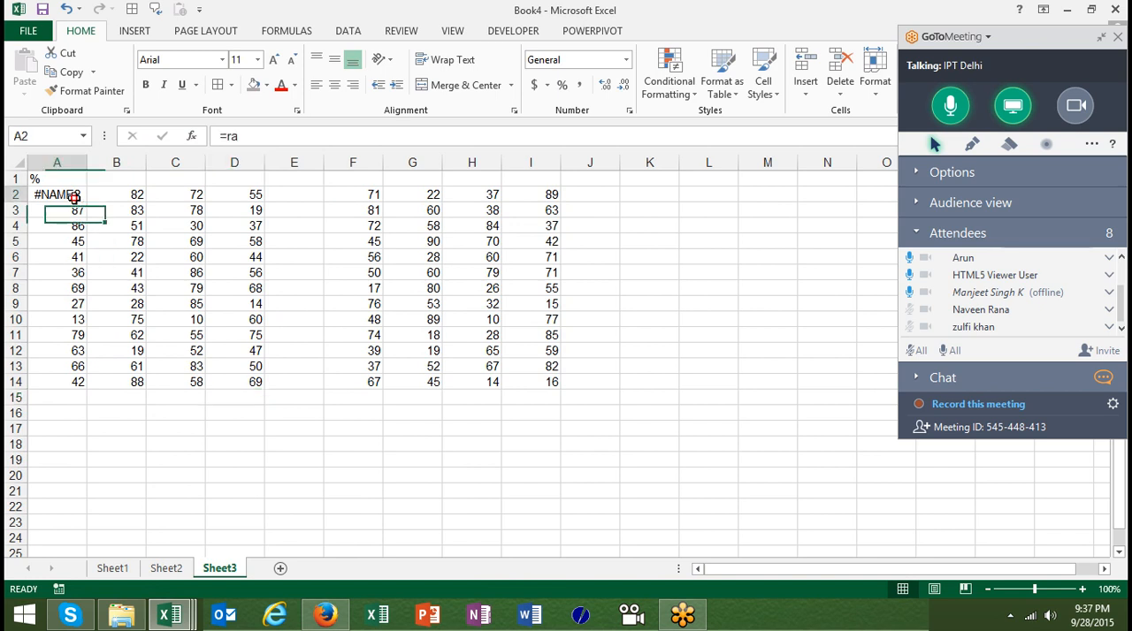
{"action": "type", "text": "=r"}
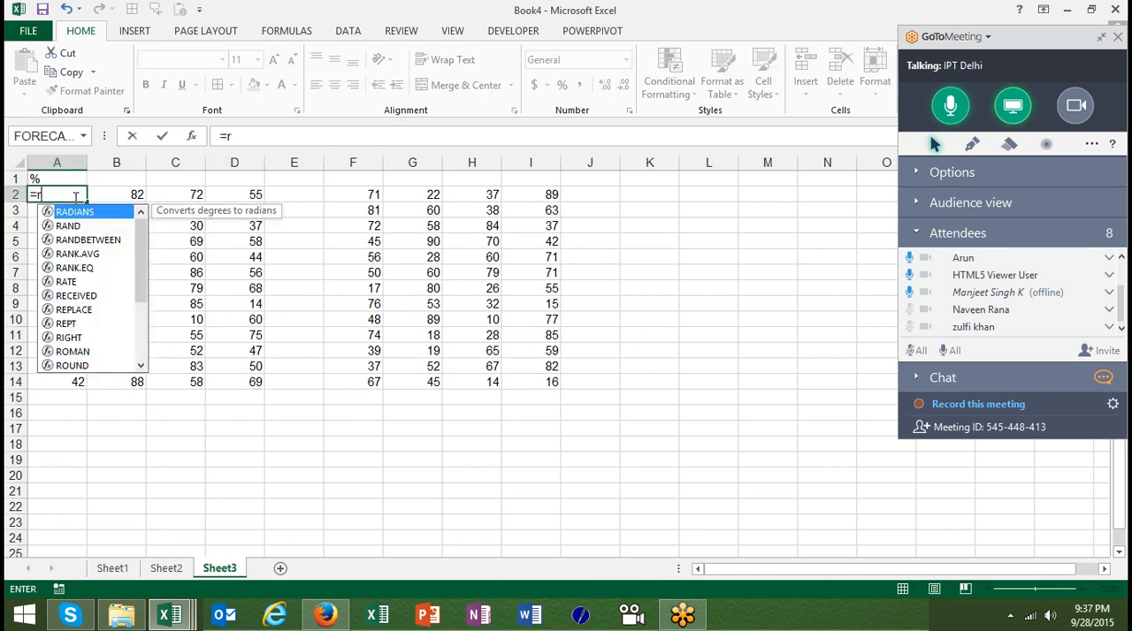
{"action": "key", "text": "Down"}
{"action": "key", "text": "Down"}
{"action": "key", "text": "Tab"}
{"action": "type", "text": "10,90"}
{"action": "key", "text": "Return"}
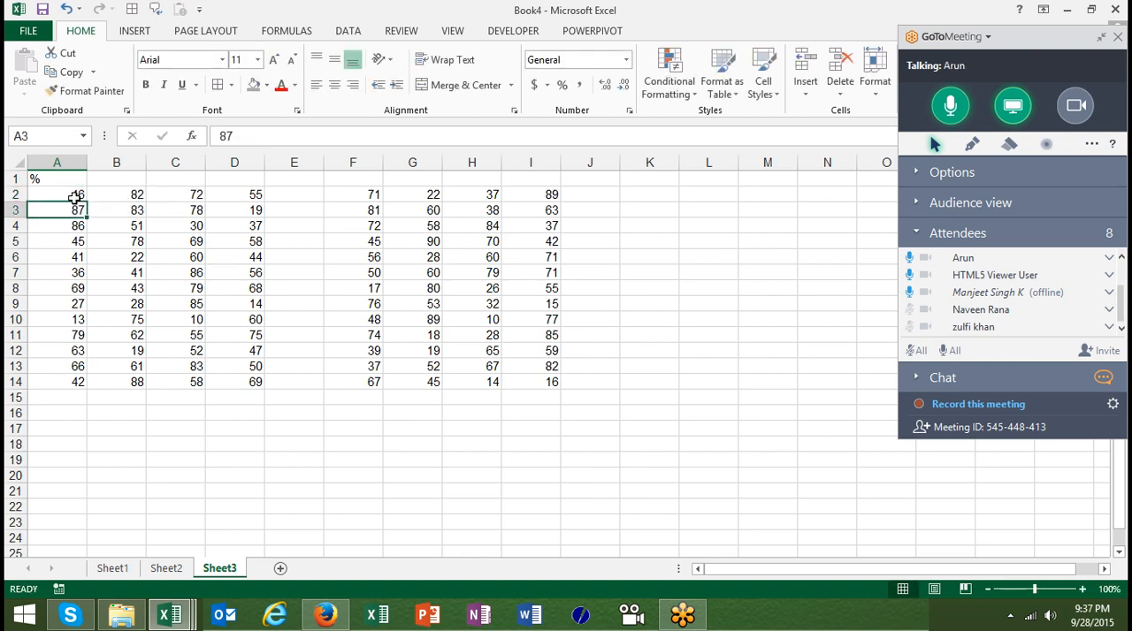
Fill the RANDBETWEEN formula from cell A2 through the whole block A2:D14
{"action": "left_click", "coordinate": [75, 198]}
{"action": "key", "text": "ctrl+shift+Down"}
{"action": "key", "text": "ctrl+shift+Right"}
{"action": "key", "text": "ctrl+r"}
{"action": "key", "text": "ctrl+d"}
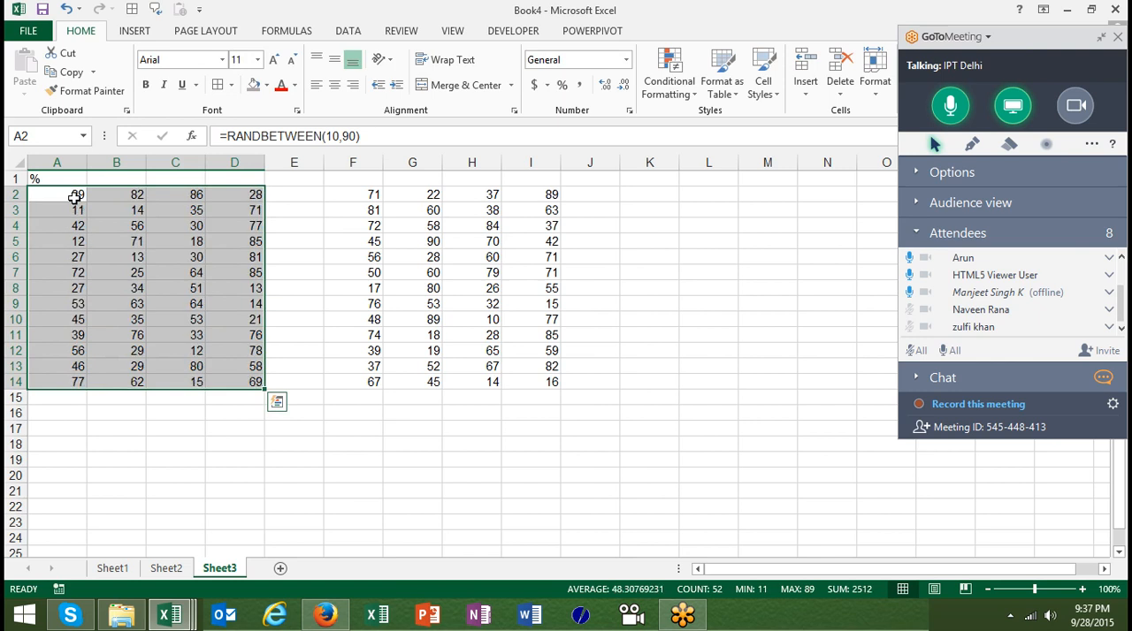
Copy the second block of numbers, F2:I14
{"action": "key", "text": "Right"}
{"action": "key", "text": "Down"}
{"action": "key", "text": "Right"}
{"action": "key", "text": "Right"}
{"action": "key", "text": "Right"}
{"action": "key", "text": "Right"}
{"action": "key", "text": "Right"}
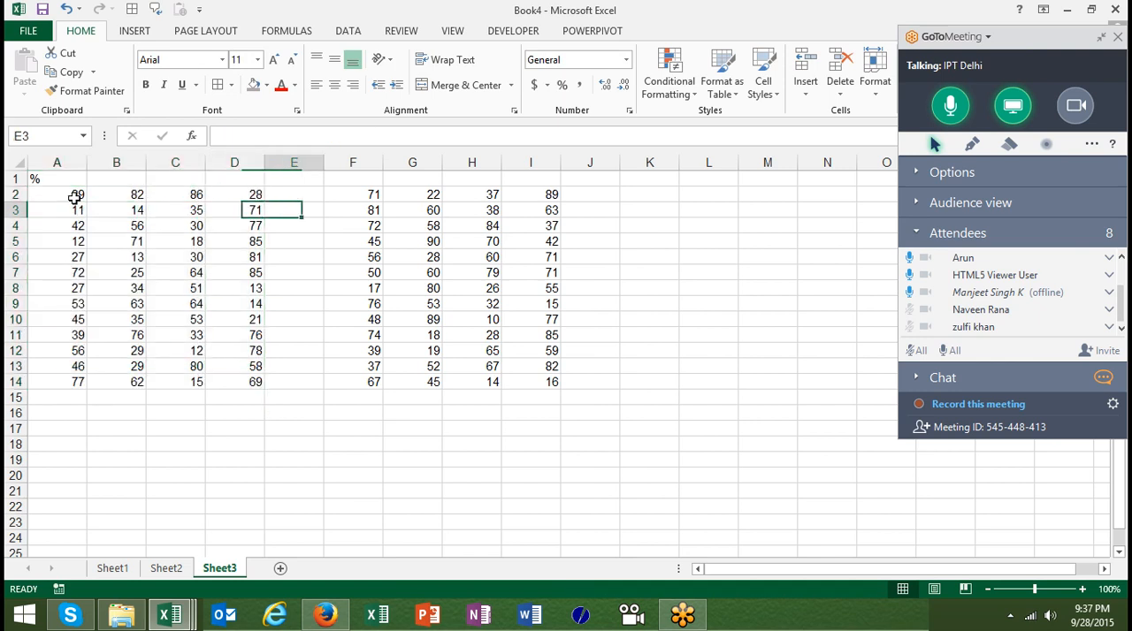
{"action": "key", "text": "Up"}
{"action": "key", "text": "Left"}
{"action": "key", "text": "ctrl+shift+Right"}
{"action": "key", "text": "ctrl+shift+Down"}
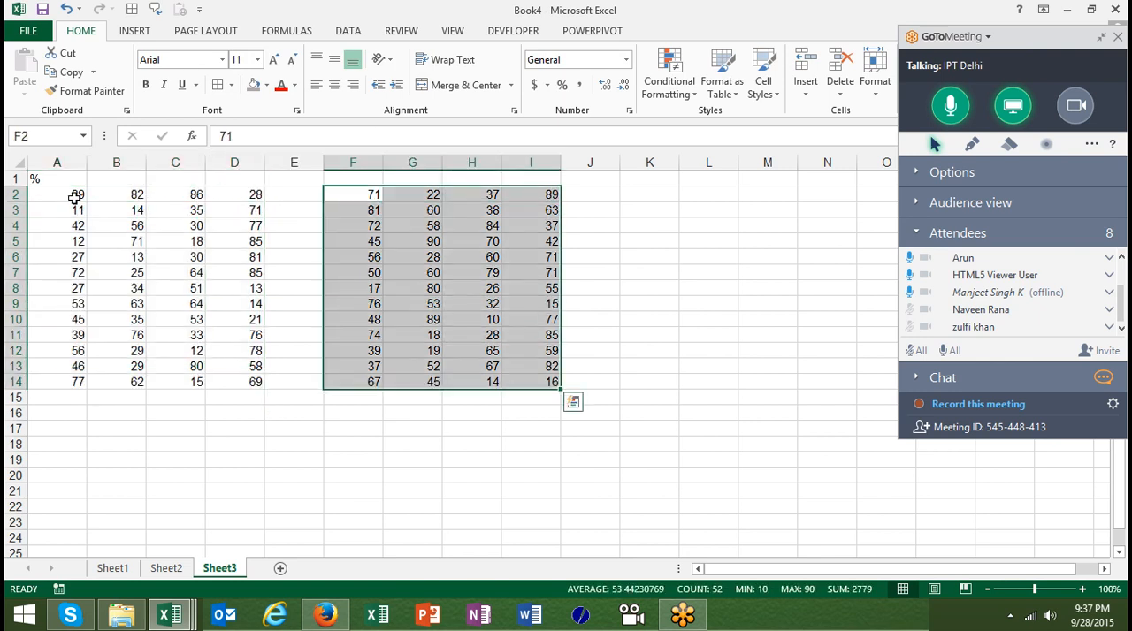
{"action": "key", "text": "ctrl+c"}
Divide the formula block starting at A2 by the copied numbers using Paste Special with the Divide operation, and check the formula in C6
{"action": "left_click", "coordinate": [75, 199]}
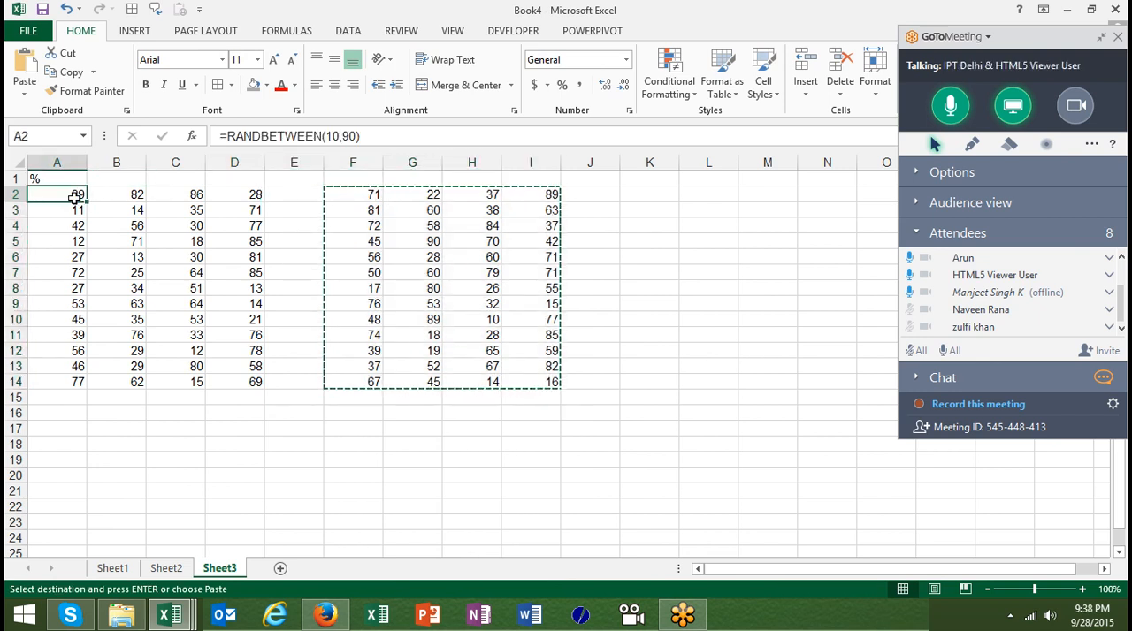
{"action": "right_click", "coordinate": [75, 198]}
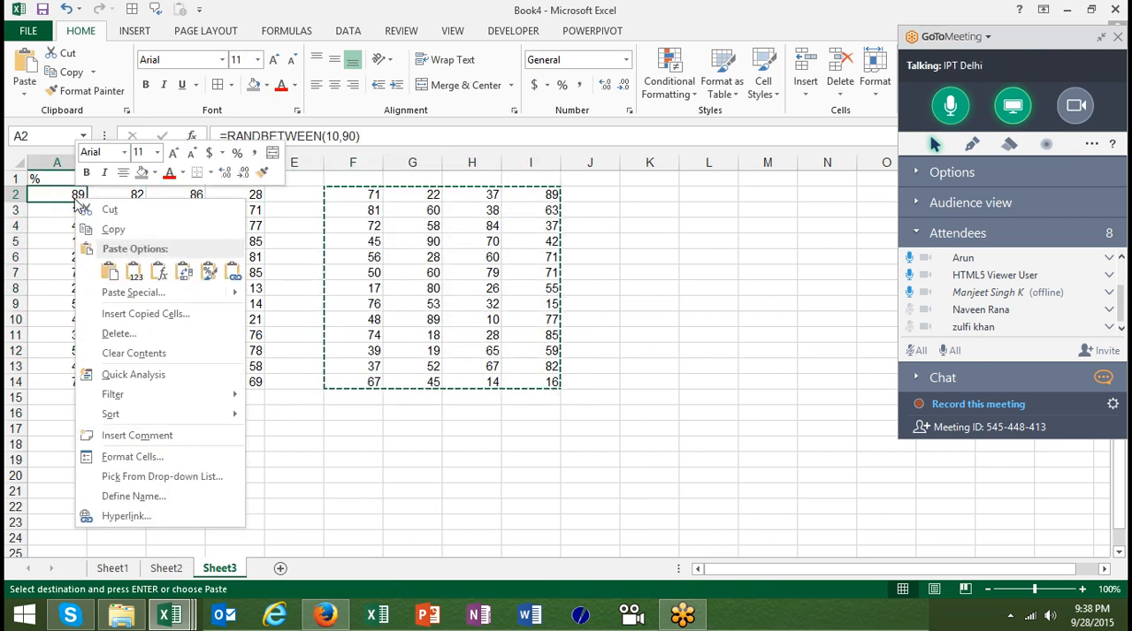
{"action": "left_click", "coordinate": [132, 294]}
{"action": "left_click", "coordinate": [209, 331]}
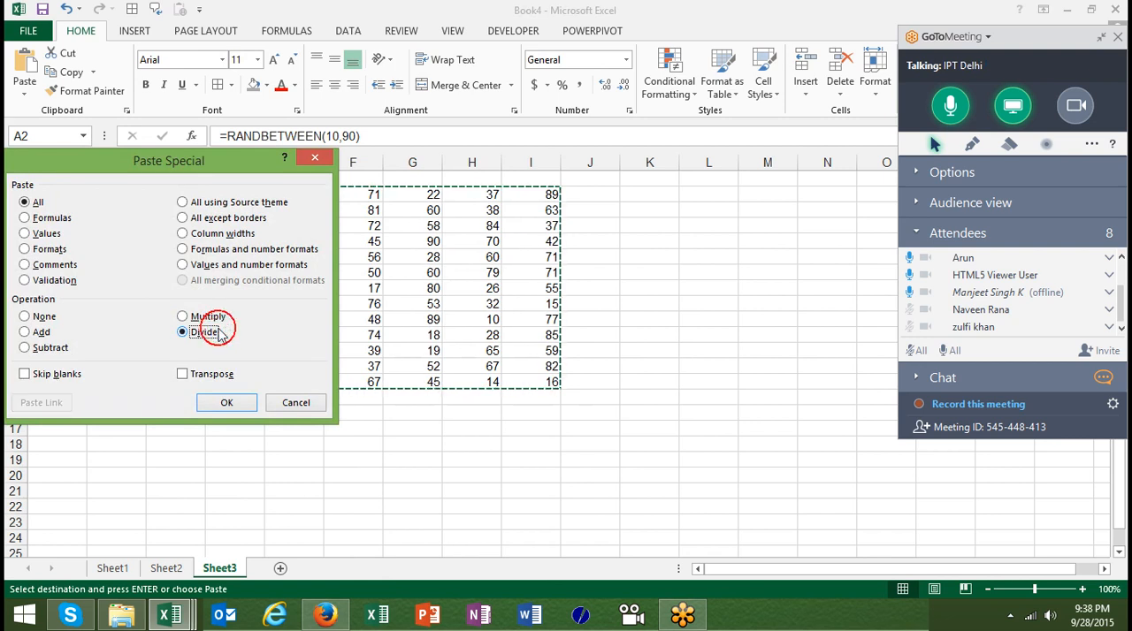
{"action": "left_click", "coordinate": [227, 404]}
{"action": "left_click", "coordinate": [181, 255]}
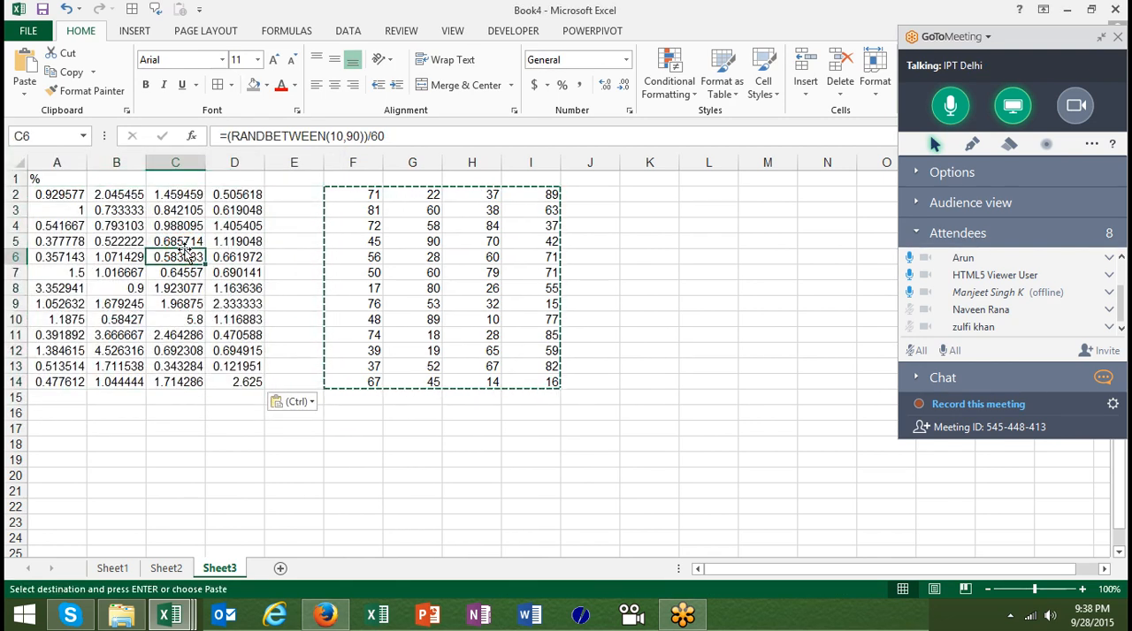
Open the Paste Special options for the copied block with cell J2 as the destination
{"action": "right_click", "coordinate": [605, 195]}
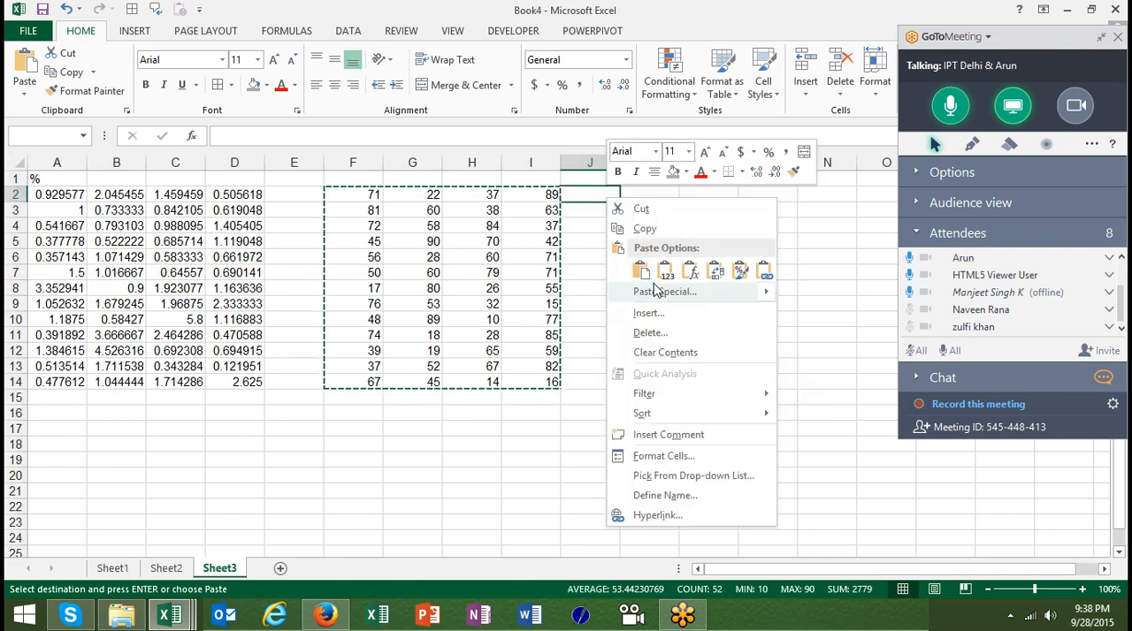
{"action": "left_click", "coordinate": [642, 290]}
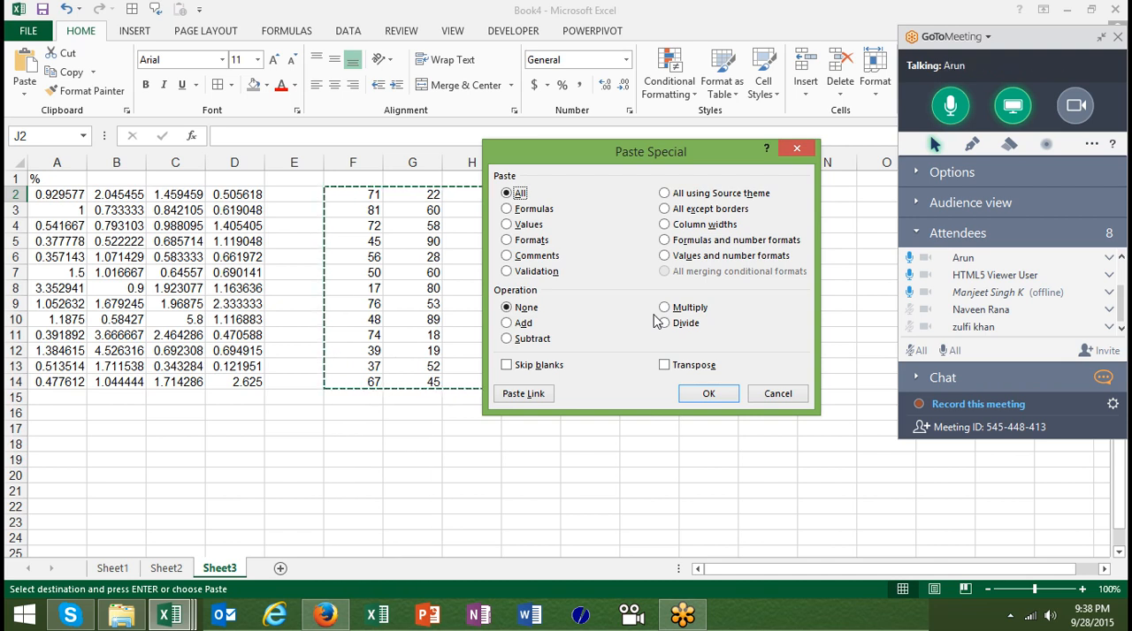
Cancel the pending paste, add a new worksheet, and enter =RANDBETWEEN(10,90) in cell A2
{"action": "left_click", "coordinate": [777, 400]}
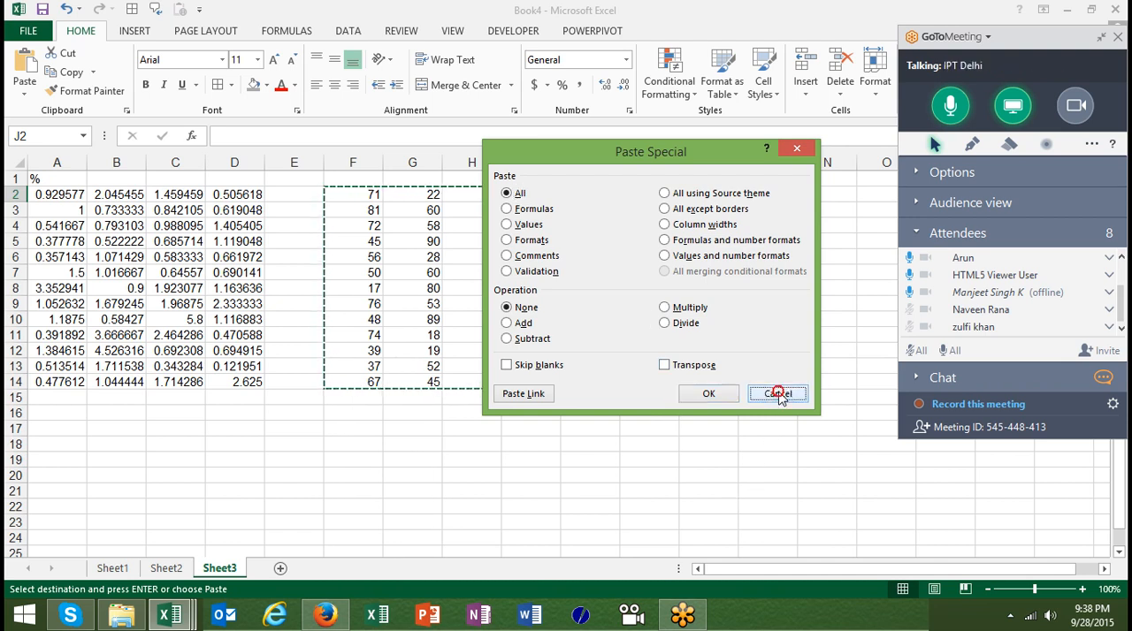
{"action": "left_click", "coordinate": [279, 569]}
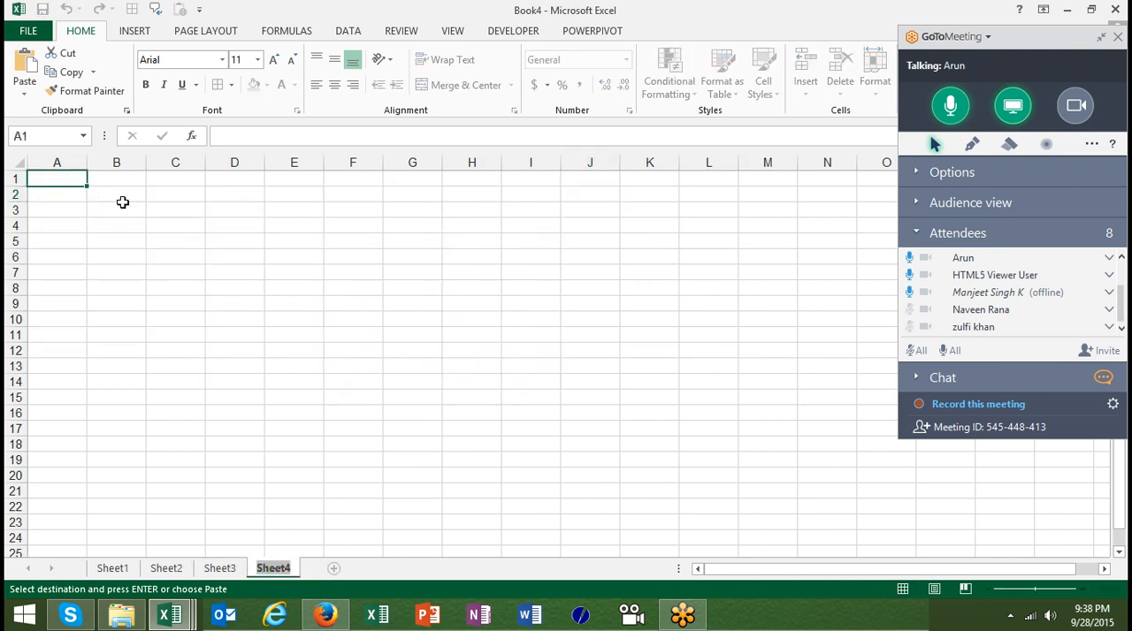
{"action": "left_click", "coordinate": [69, 194]}
{"action": "type", "text": "=ra"}
{"action": "key", "text": "Down"}
{"action": "key", "text": "Down"}
{"action": "key", "text": "Tab"}
{"action": "type", "text": "10,90"}
{"action": "key", "text": "Return"}
Fill the RANDBETWEEN formula from A2 down to A46
{"action": "left_click", "coordinate": [71, 193]}
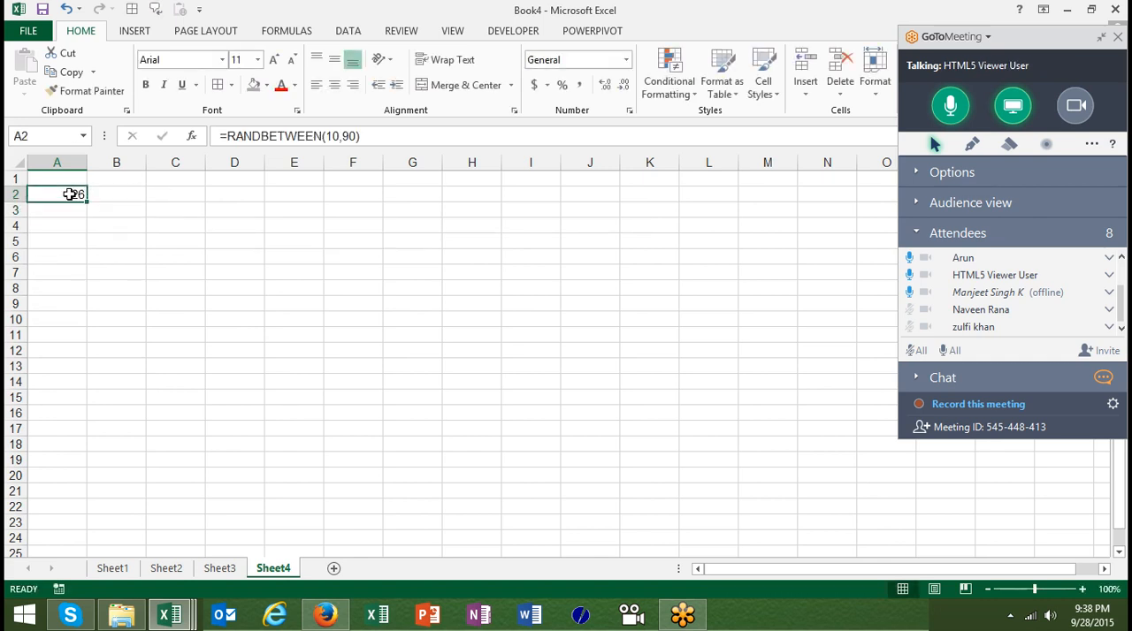
{"action": "key", "text": "shift+Down"}
{"action": "key", "text": "shift+Down"}
{"action": "key", "text": "shift+Down"}
{"action": "key", "text": "shift+Down"}
{"action": "key", "text": "shift+Down"}
{"action": "key", "text": "shift+Down"}
{"action": "key", "text": "shift+Down"}
{"action": "key", "text": "shift+Down"}
{"action": "key", "text": "shift+Down"}
{"action": "key", "text": "shift+Down"}
{"action": "key", "text": "shift+Down"}
{"action": "key", "text": "shift+Down"}
{"action": "key", "text": "shift+Down"}
{"action": "key", "text": "shift+Down"}
{"action": "key", "text": "shift+Down"}
{"action": "key", "text": "shift+Down"}
{"action": "key", "text": "shift+Down"}
{"action": "key", "text": "shift+Down"}
{"action": "key", "text": "shift+Down"}
{"action": "key", "text": "shift+Down"}
{"action": "key", "text": "shift+Down"}
{"action": "key", "text": "shift+Down"}
{"action": "key", "text": "shift+Down"}
{"action": "key", "text": "shift+Down"}
{"action": "key", "text": "shift+Down"}
{"action": "key", "text": "shift+Down"}
{"action": "key", "text": "shift+Down"}
{"action": "key", "text": "shift+Down"}
{"action": "key", "text": "shift+Down"}
{"action": "key", "text": "shift+Down"}
{"action": "key", "text": "shift+Down"}
{"action": "key", "text": "shift+Down"}
{"action": "key", "text": "shift+Down"}
{"action": "key", "text": "shift+Down"}
{"action": "key", "text": "shift+Down"}
{"action": "key", "text": "shift+Down"}
{"action": "key", "text": "shift+Down"}
{"action": "key", "text": "shift+Down"}
{"action": "key", "text": "ctrl+d"}
Convert the random-number formulas in A2:A46 to fixed values by copying them and pasting values in place
{"action": "key", "text": "ctrl+Home"}
{"action": "left_click", "coordinate": [70, 194]}
{"action": "key", "text": "ctrl+shift+Down"}
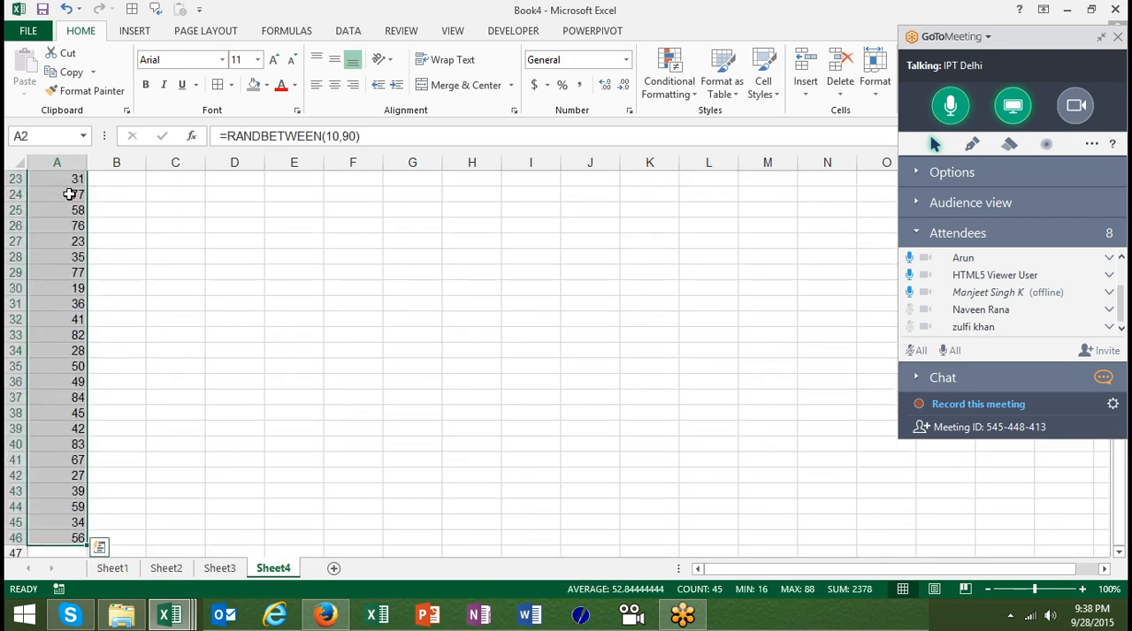
{"action": "key", "text": "ctrl+c"}
{"action": "left_click", "coordinate": [31, 96]}
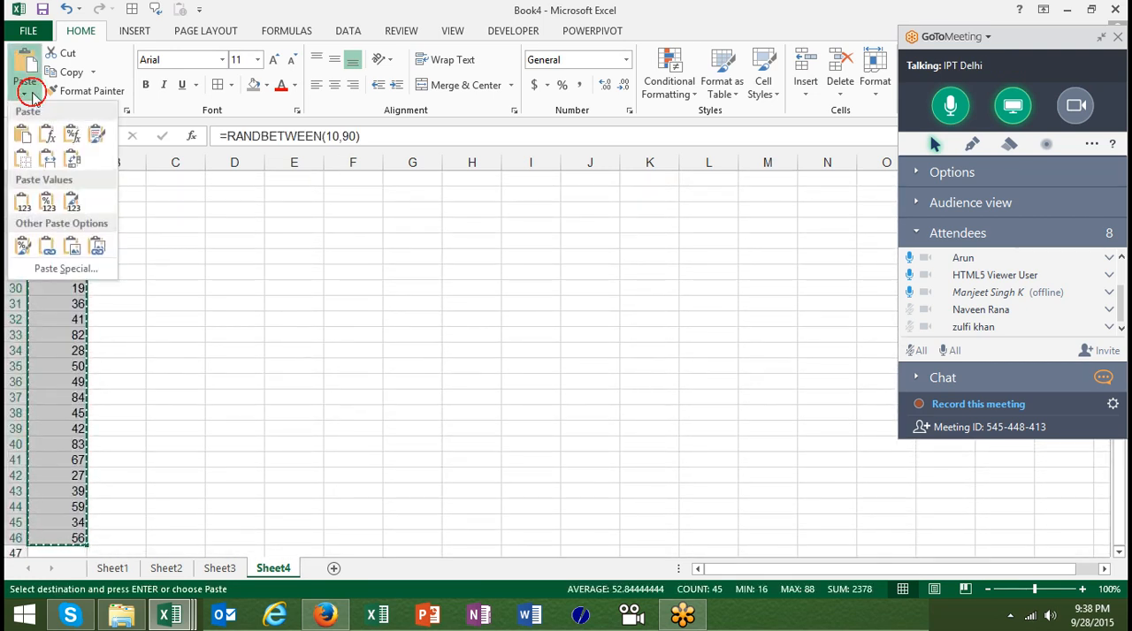
{"action": "left_click", "coordinate": [19, 198]}
{"action": "key", "text": "Escape"}
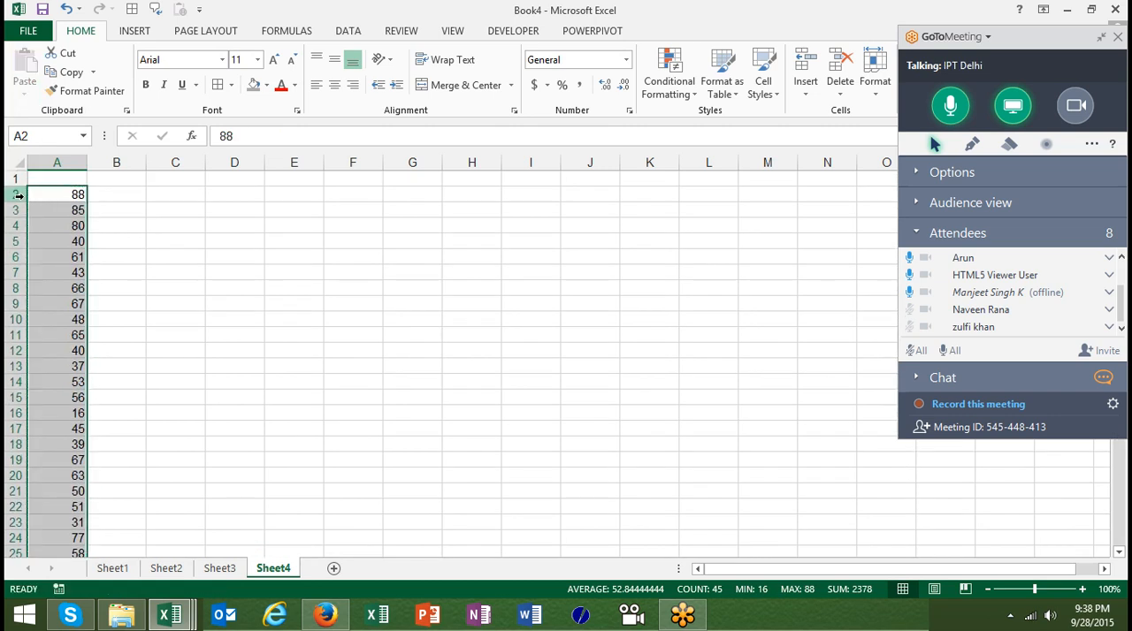
Enter 50 in cell B7 beside the column of numbers
{"action": "key", "text": "Down"}
{"action": "key", "text": "Up"}
{"action": "key", "text": "Up"}
{"action": "key", "text": "Down"}
{"action": "key", "text": "Down"}
{"action": "key", "text": "Down"}
{"action": "key", "text": "Down"}
{"action": "key", "text": "Down"}
{"action": "key", "text": "Down"}
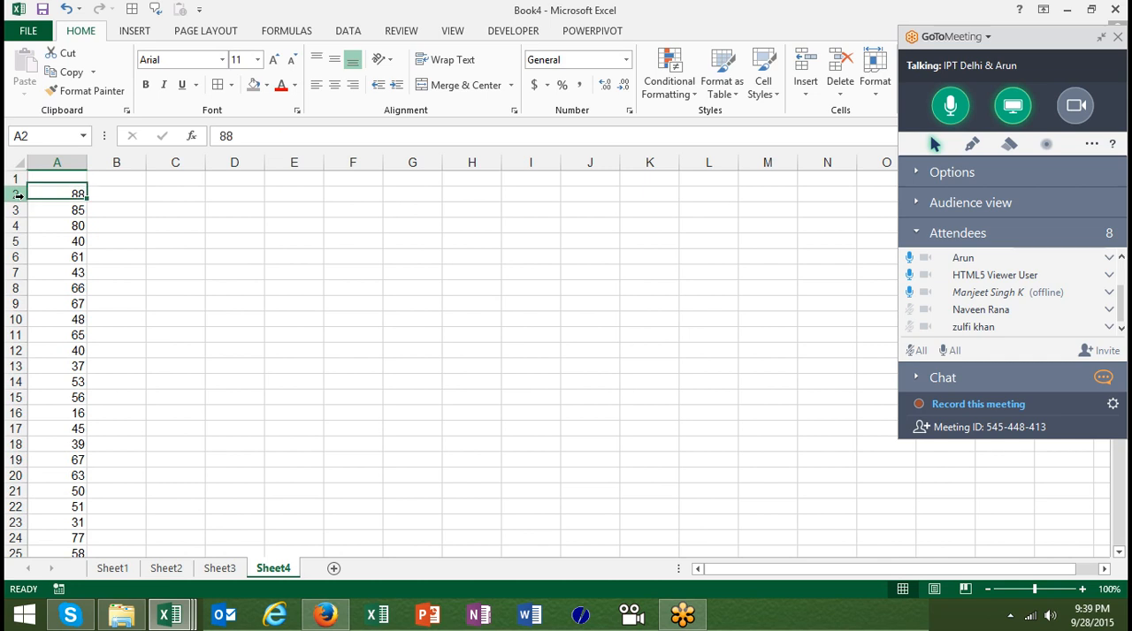
{"action": "key", "text": "Right"}
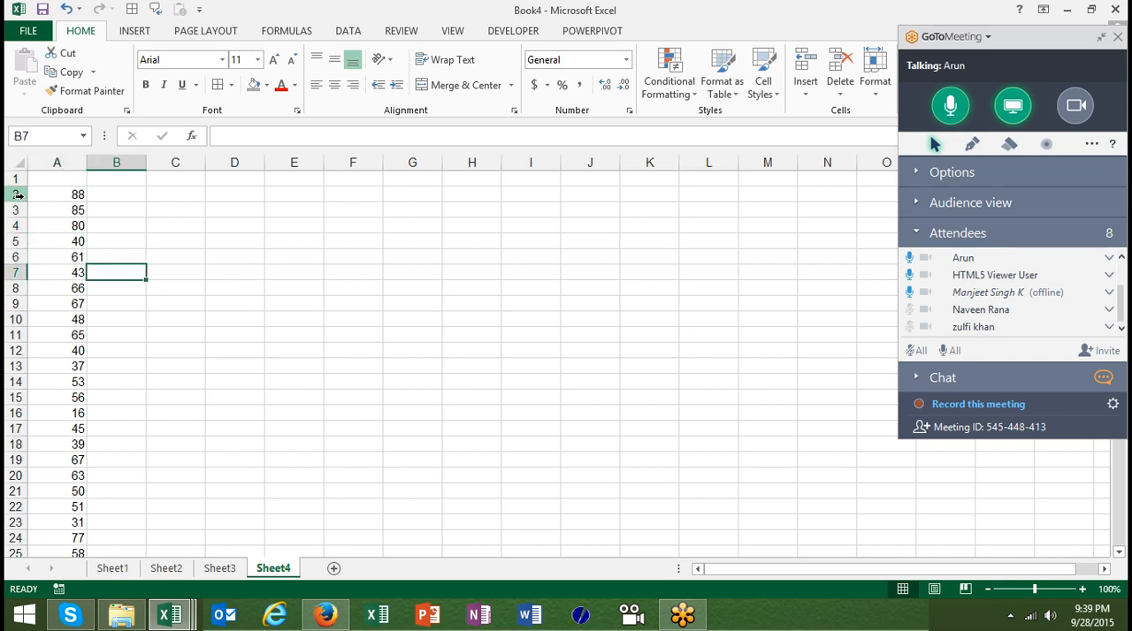
{"action": "type", "text": "50"}
{"action": "key", "text": "Return"}
Enter 55 in cell B10 and 30 in cell B13
{"action": "key", "text": "Down"}
{"action": "key", "text": "Up"}
{"action": "key", "text": "Up"}
{"action": "key", "text": "Down"}
{"action": "key", "text": "Down"}
{"action": "key", "text": "Down"}
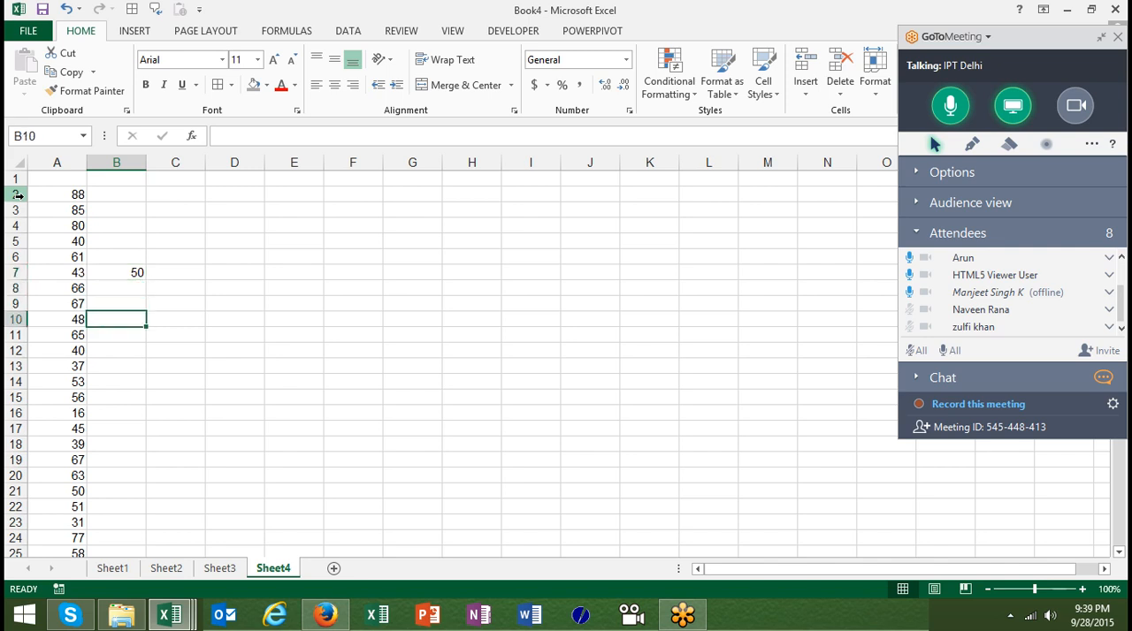
{"action": "type", "text": "55"}
{"action": "key", "text": "Return"}
{"action": "key", "text": "Down"}
{"action": "key", "text": "Down"}
{"action": "key", "text": "Down"}
{"action": "key", "text": "Down"}
{"action": "key", "text": "Up"}
{"action": "key", "text": "Up"}
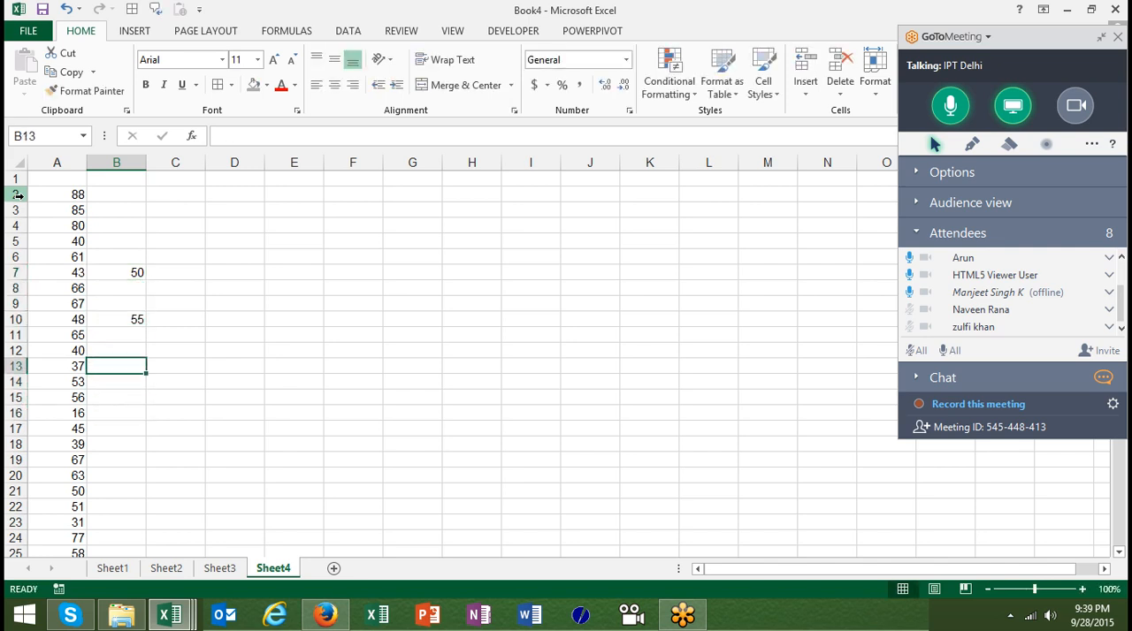
{"action": "type", "text": "30"}
{"action": "key", "text": "Return"}
Enter 49 in cell B17, 65 in cell B23, and 25 further down column B
{"action": "key", "text": "Down"}
{"action": "key", "text": "Down"}
{"action": "key", "text": "Down"}
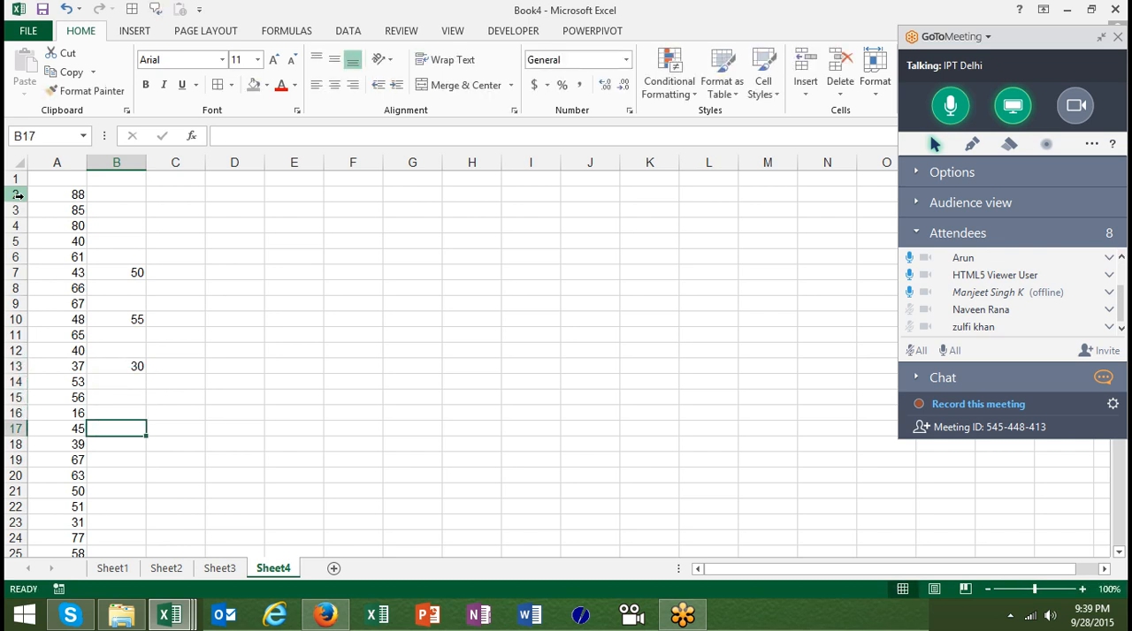
{"action": "type", "text": "49"}
{"action": "key", "text": "Return"}
{"action": "key", "text": "Down"}
{"action": "key", "text": "Down"}
{"action": "key", "text": "Down"}
{"action": "key", "text": "Down"}
{"action": "key", "text": "Down"}
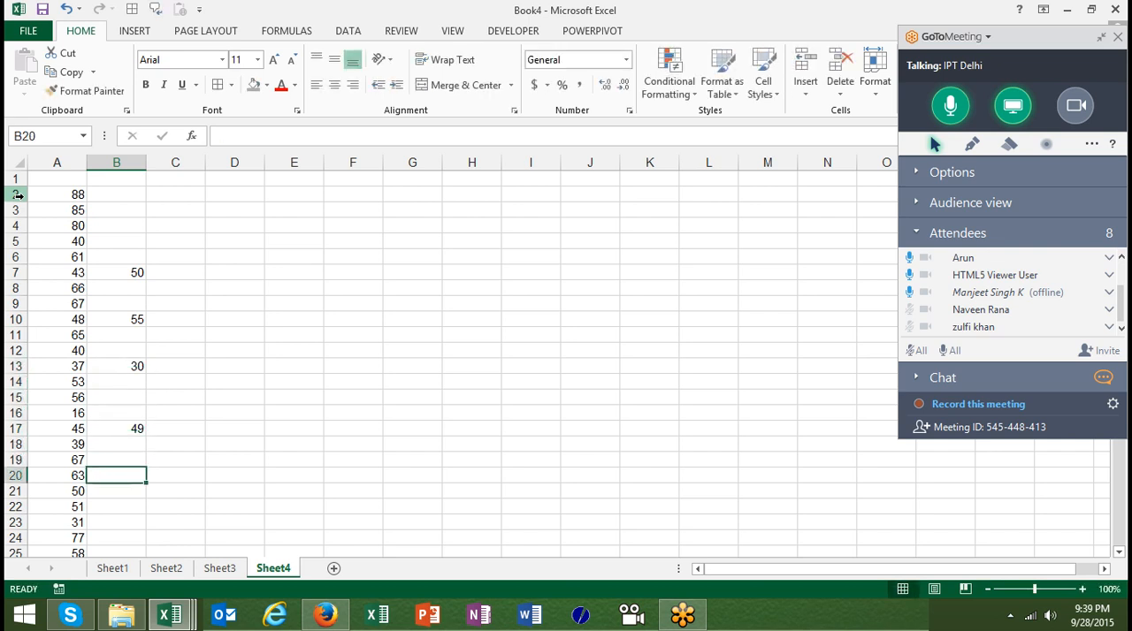
{"action": "type", "text": "65"}
{"action": "key", "text": "Return"}
{"action": "key", "text": "Down"}
{"action": "key", "text": "Down"}
{"action": "key", "text": "Down"}
{"action": "key", "text": "Down"}
{"action": "key", "text": "Down"}
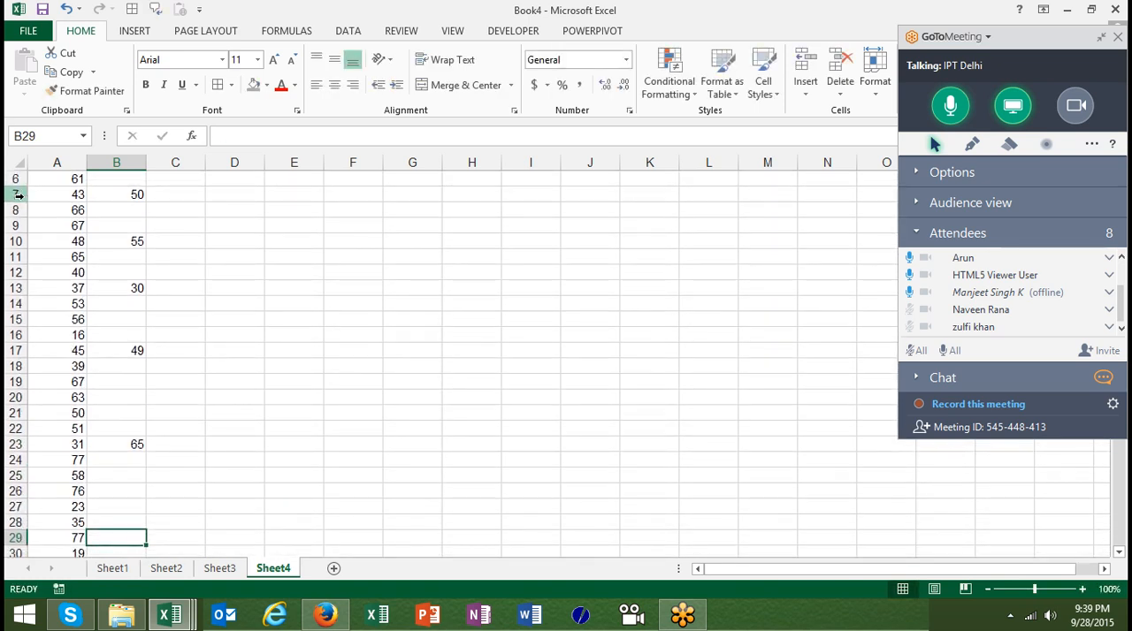
{"action": "type", "text": "25"}
{"action": "key", "text": "Return"}
{"action": "key", "text": "Up"}
{"action": "key", "text": "Up"}
{"action": "key", "text": "Up"}
{"action": "key", "text": "Up"}
{"action": "key", "text": "Up"}
{"action": "key", "text": "Up"}
{"action": "key", "text": "Up"}
{"action": "key", "text": "Up"}
{"action": "key", "text": "Up"}
{"action": "key", "text": "Up"}
{"action": "key", "text": "Up"}
{"action": "key", "text": "Up"}
{"action": "key", "text": "Up"}
{"action": "key", "text": "Up"}
{"action": "key", "text": "Up"}
{"action": "key", "text": "Up"}
{"action": "key", "text": "Up"}
{"action": "key", "text": "Up"}
{"action": "key", "text": "Up"}
{"action": "key", "text": "Up"}
{"action": "key", "text": "Down"}
{"action": "key", "text": "Down"}
{"action": "key", "text": "Down"}
{"action": "key", "text": "Down"}
{"action": "key", "text": "Down"}
{"action": "key", "text": "Down"}
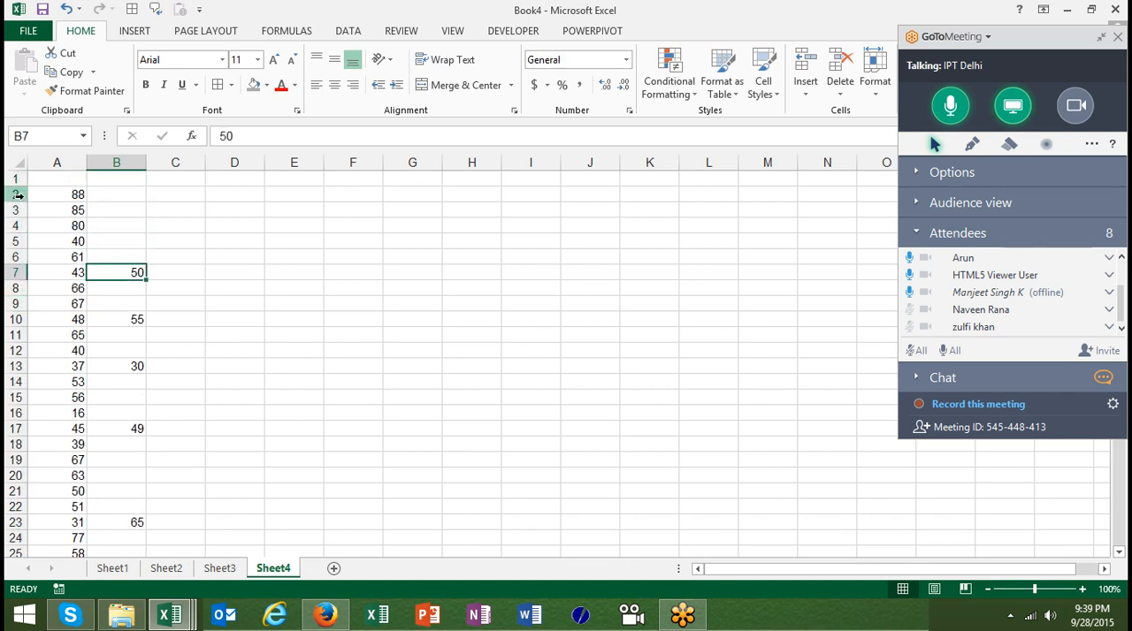
{"action": "key", "text": "ctrl+c"}
{"action": "key", "text": "Left"}
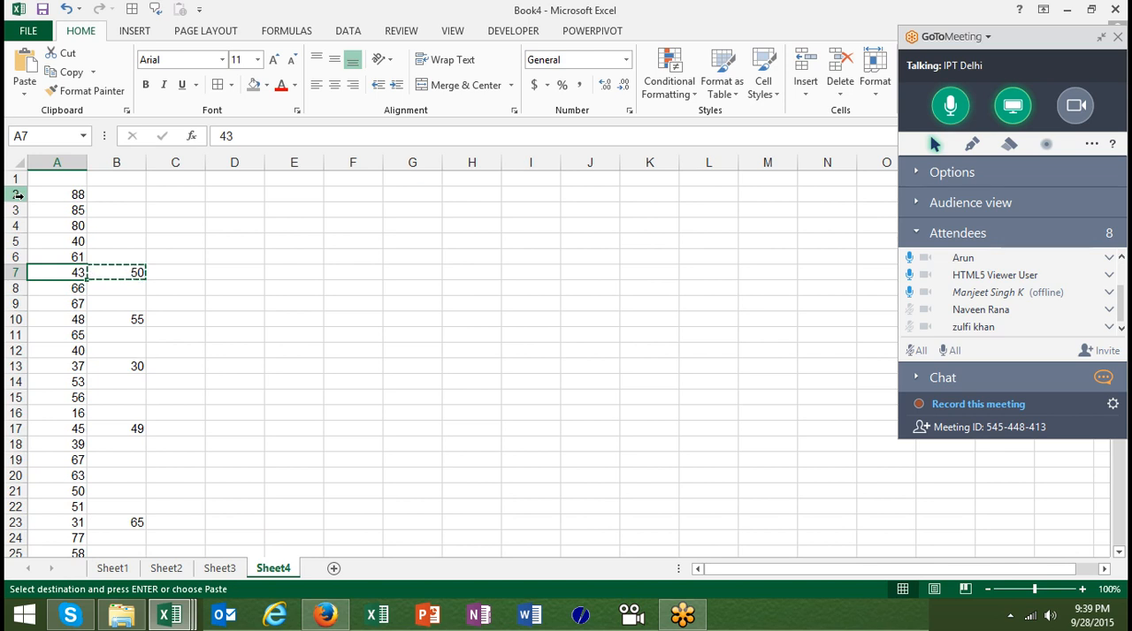
{"action": "key", "text": "Escape"}
{"action": "key", "text": "Right"}
{"action": "key", "text": "Up"}
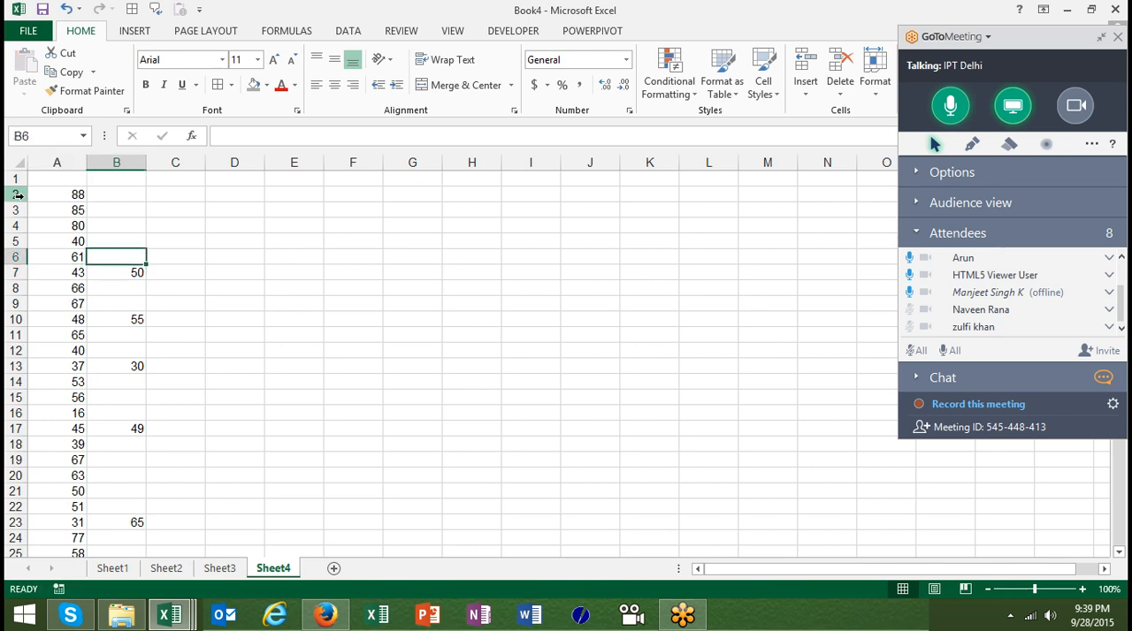
{"action": "key", "text": "shift+Up"}
{"action": "key", "text": "shift+Up"}
{"action": "key", "text": "shift+Up"}
{"action": "key", "text": "shift+Up"}
{"action": "key", "text": "shift+Left"}
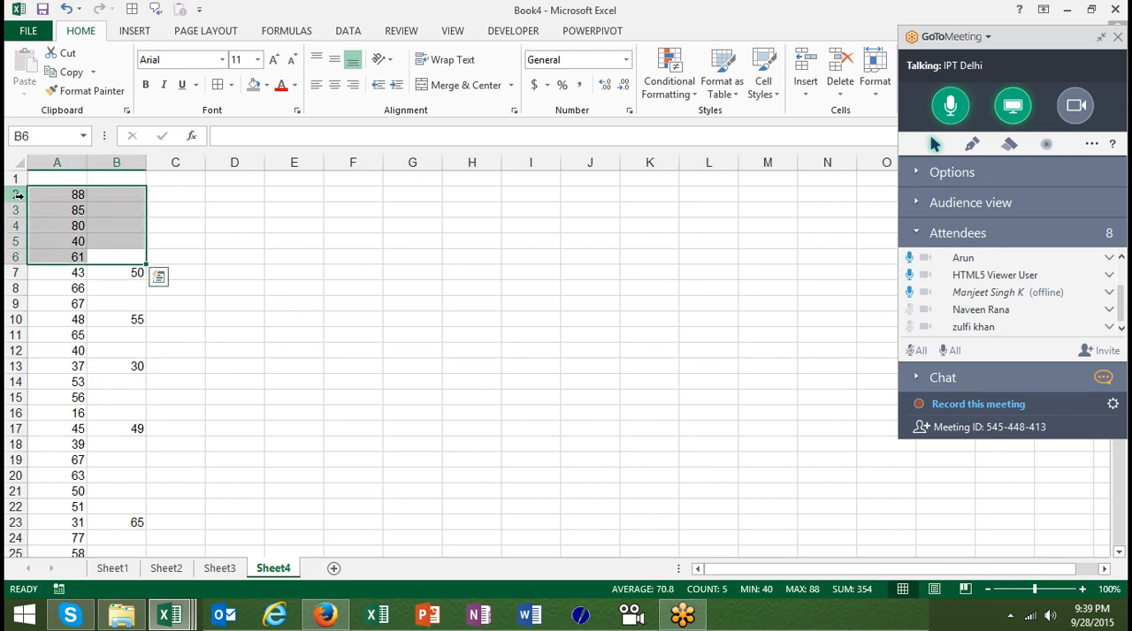
Copy the whole of column B with its scattered replacement values
{"action": "left_click", "coordinate": [118, 162]}
{"action": "key", "text": "ctrl+c"}
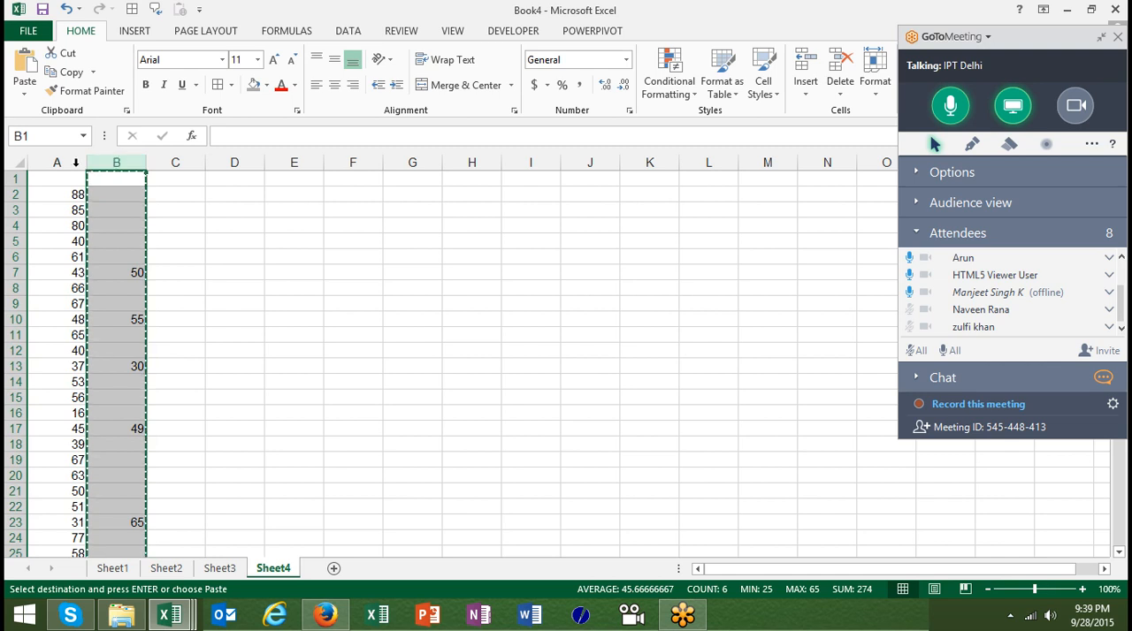
Try pasting the copied column over column A with an ordinary paste, and undo it
{"action": "left_click", "coordinate": [74, 163]}
{"action": "key", "text": "ctrl+v"}
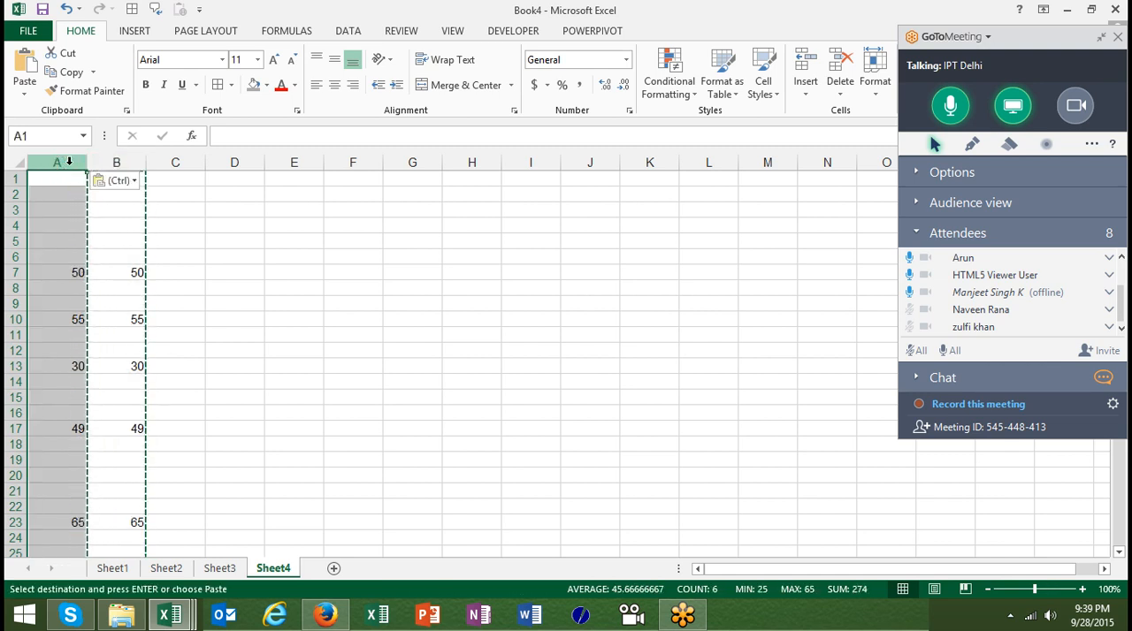
{"action": "key", "text": "ctrl+z"}
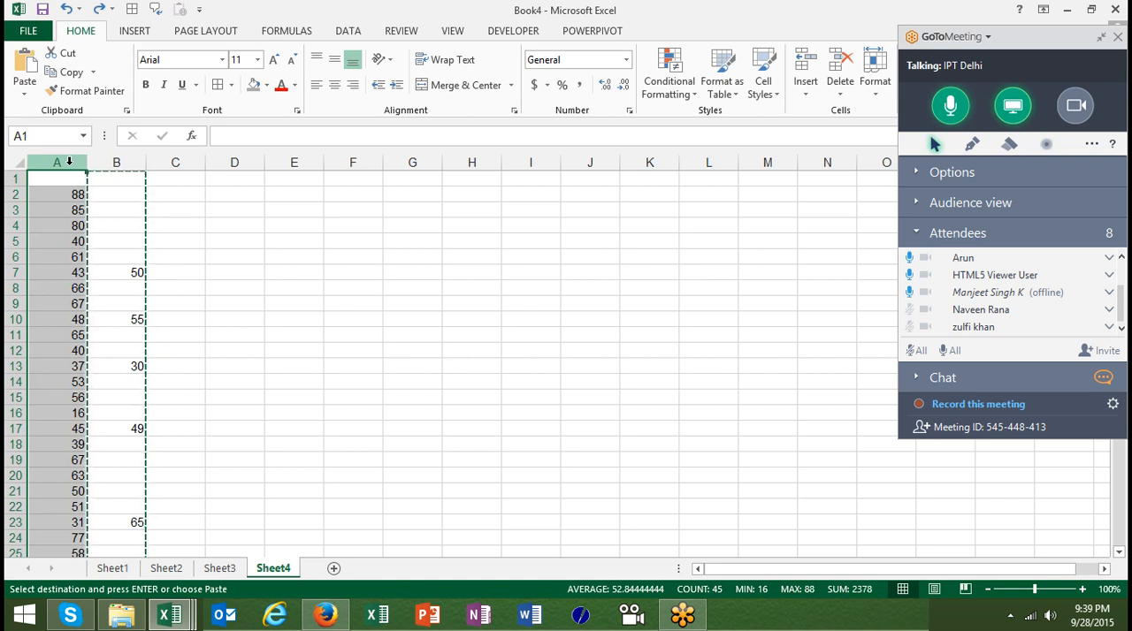
Paste the copied column onto column A using Paste Special with Skip blanks enabled
{"action": "right_click", "coordinate": [69, 160]}
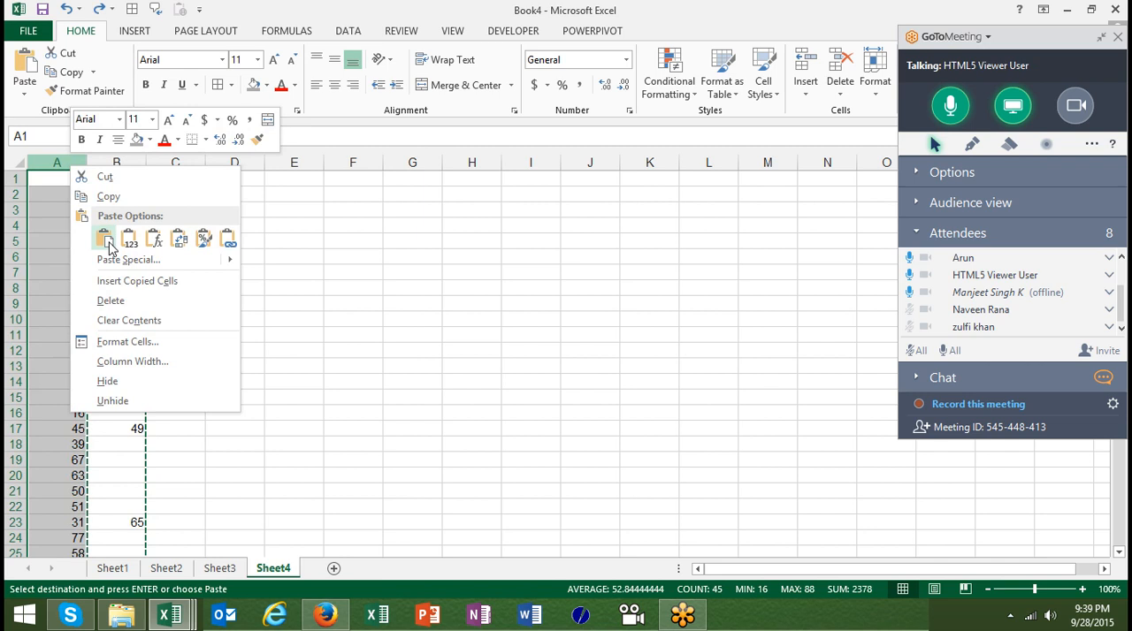
{"action": "left_click", "coordinate": [117, 262]}
{"action": "left_click", "coordinate": [62, 341]}
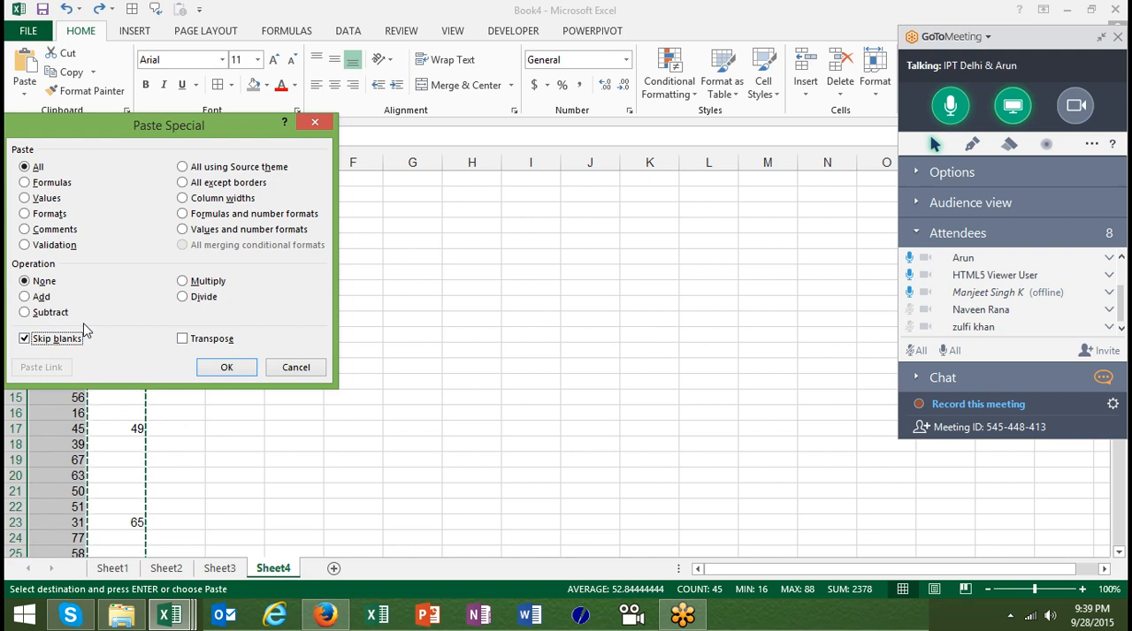
{"action": "left_click", "coordinate": [223, 368]}
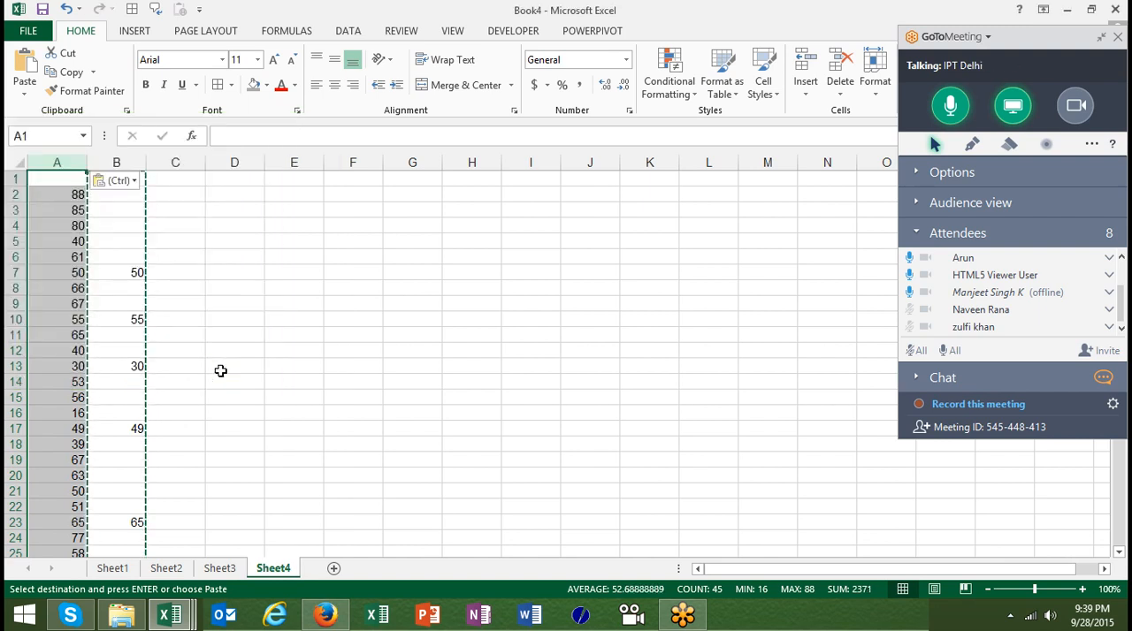
Compare the filled and blank cells of column B with the values in column A
{"action": "left_click", "coordinate": [130, 269]}
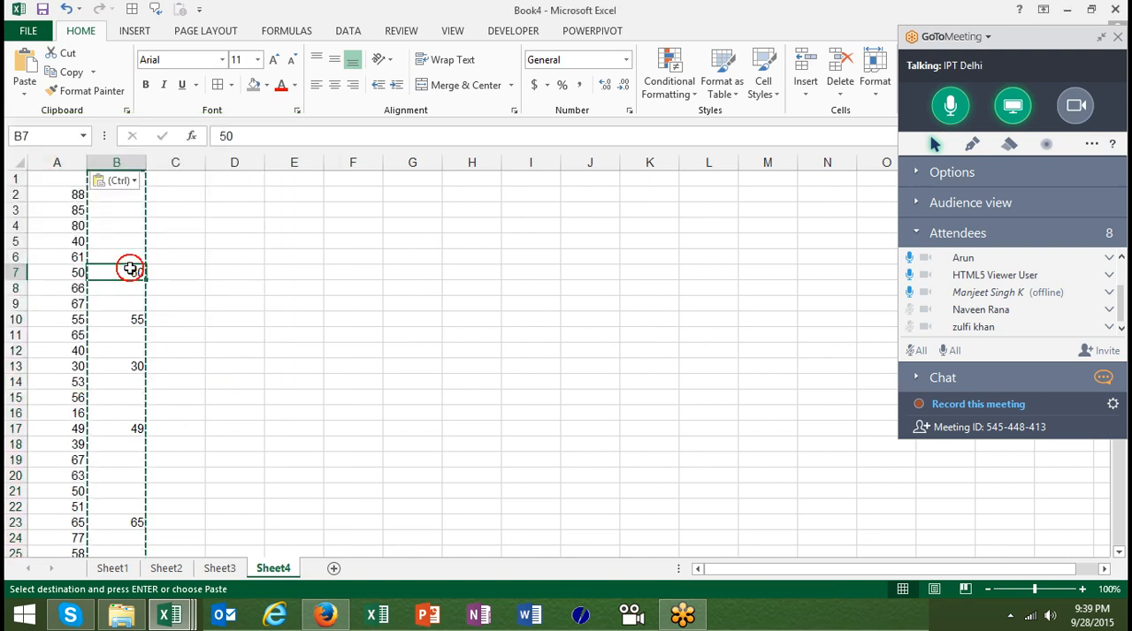
{"action": "left_click", "coordinate": [124, 237]}
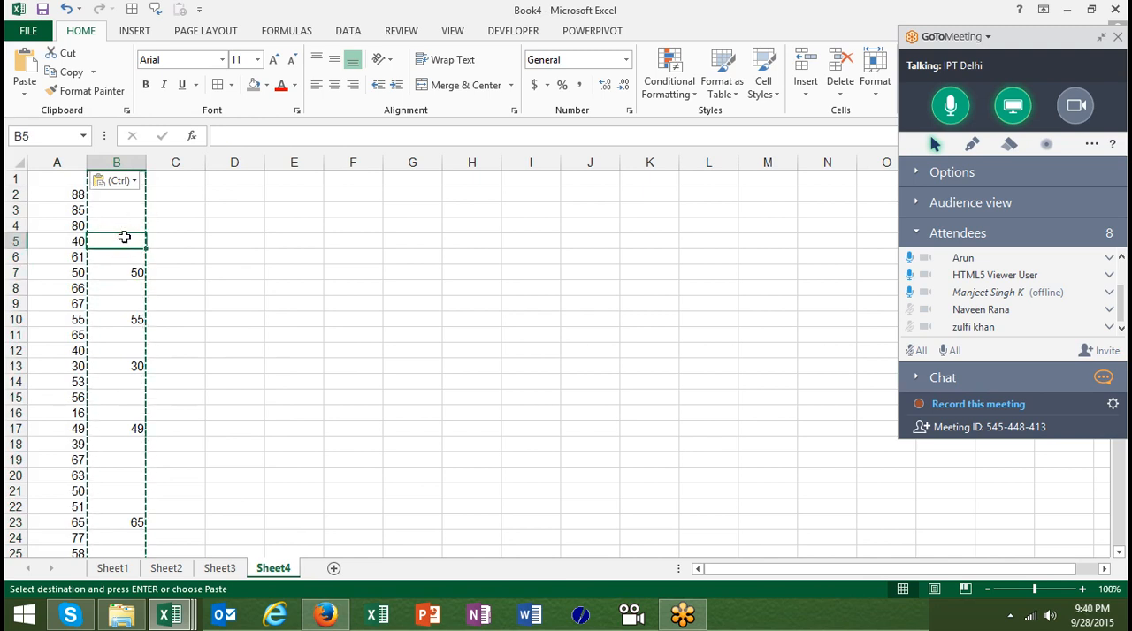
{"action": "double_click", "coordinate": [125, 237]}
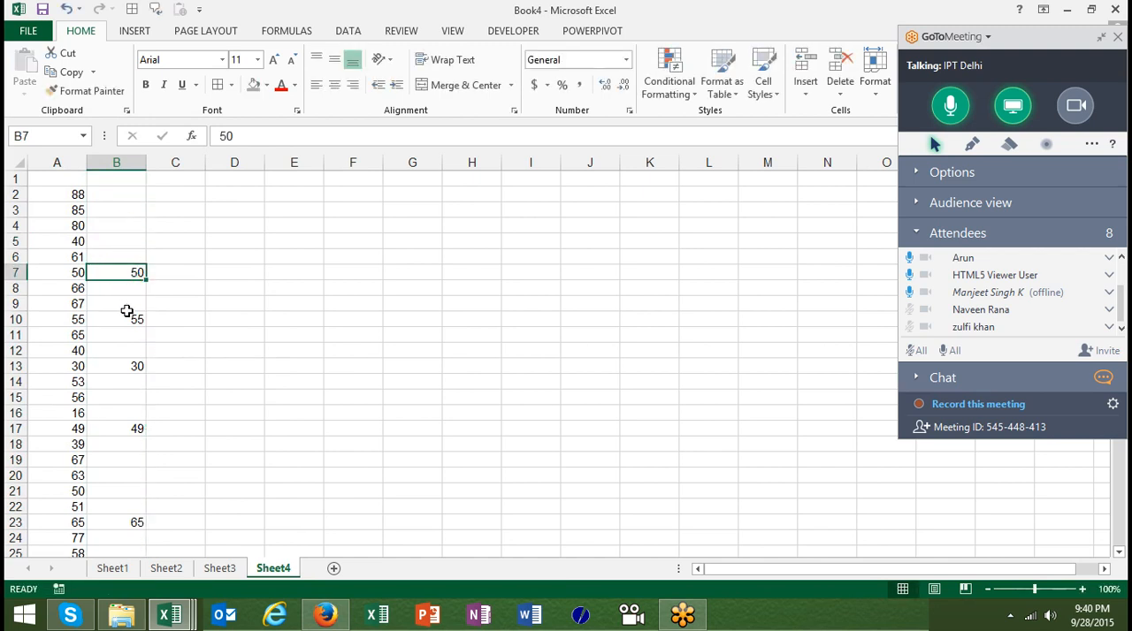
{"action": "left_click", "coordinate": [127, 305]}
{"action": "left_click", "coordinate": [129, 365]}
{"action": "left_click", "coordinate": [132, 428]}
{"action": "left_click", "coordinate": [120, 162]}
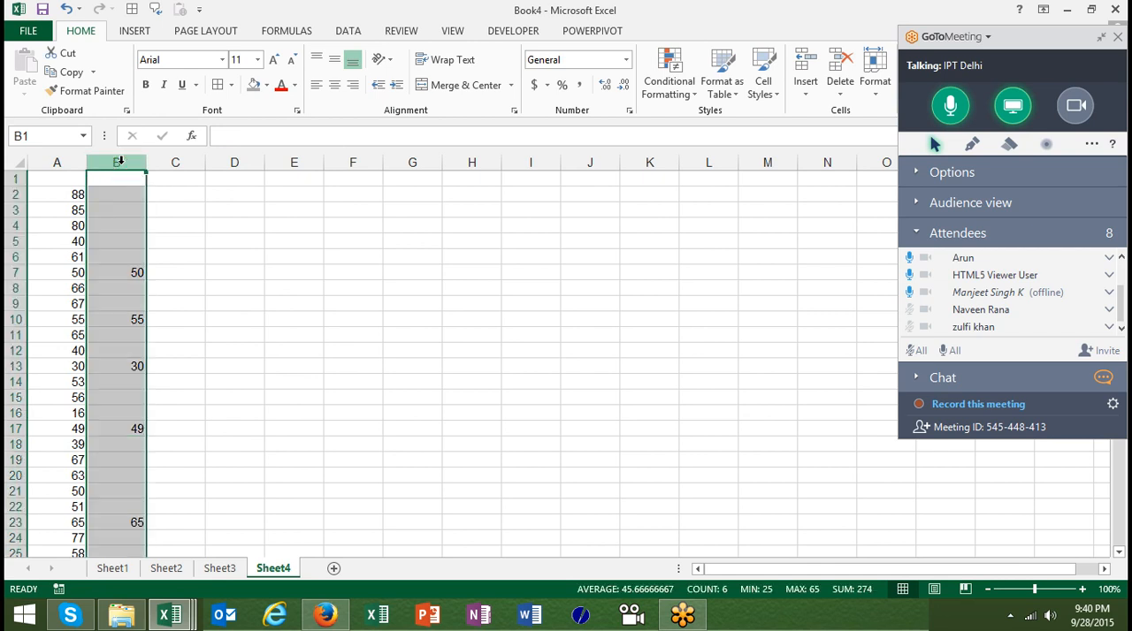
{"action": "key", "text": "ctrl+c"}
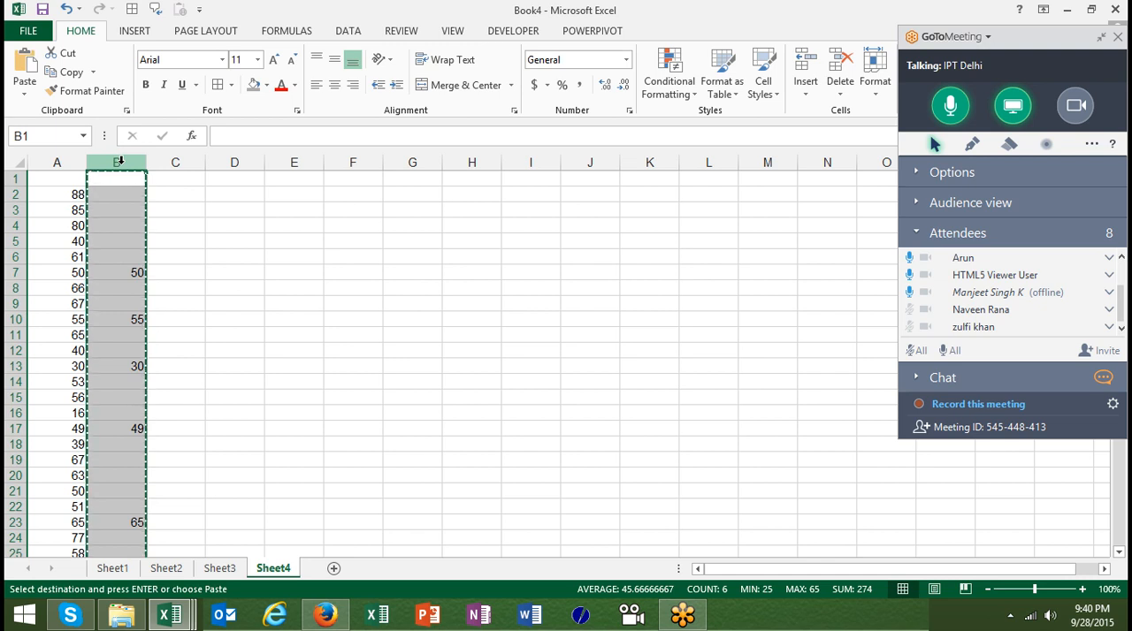
{"action": "left_click", "coordinate": [71, 162]}
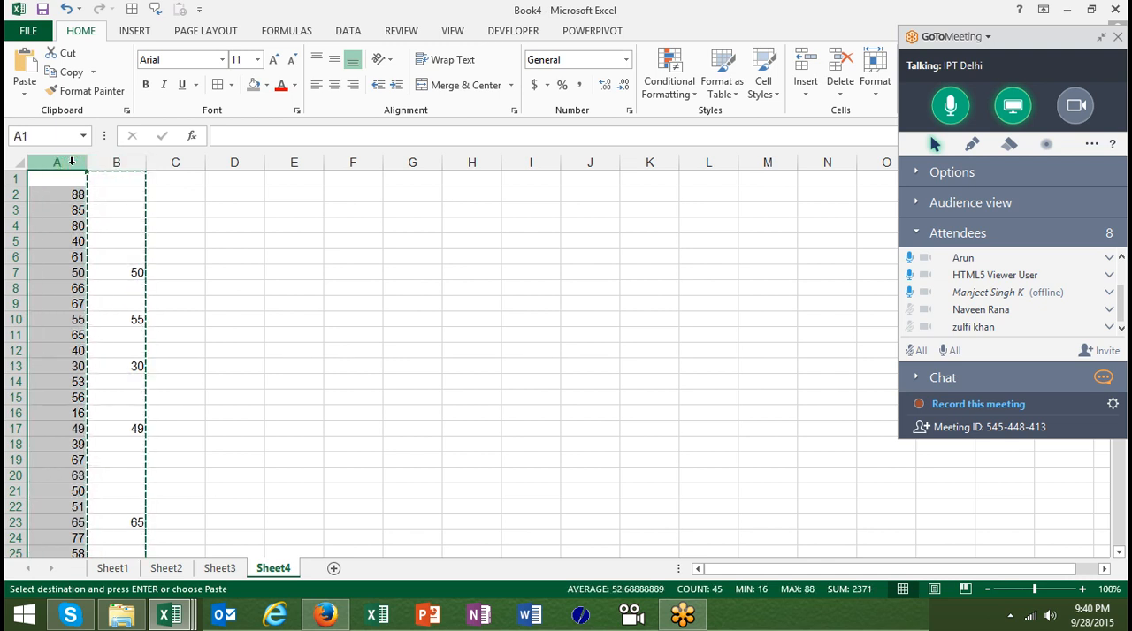
{"action": "right_click", "coordinate": [72, 163]}
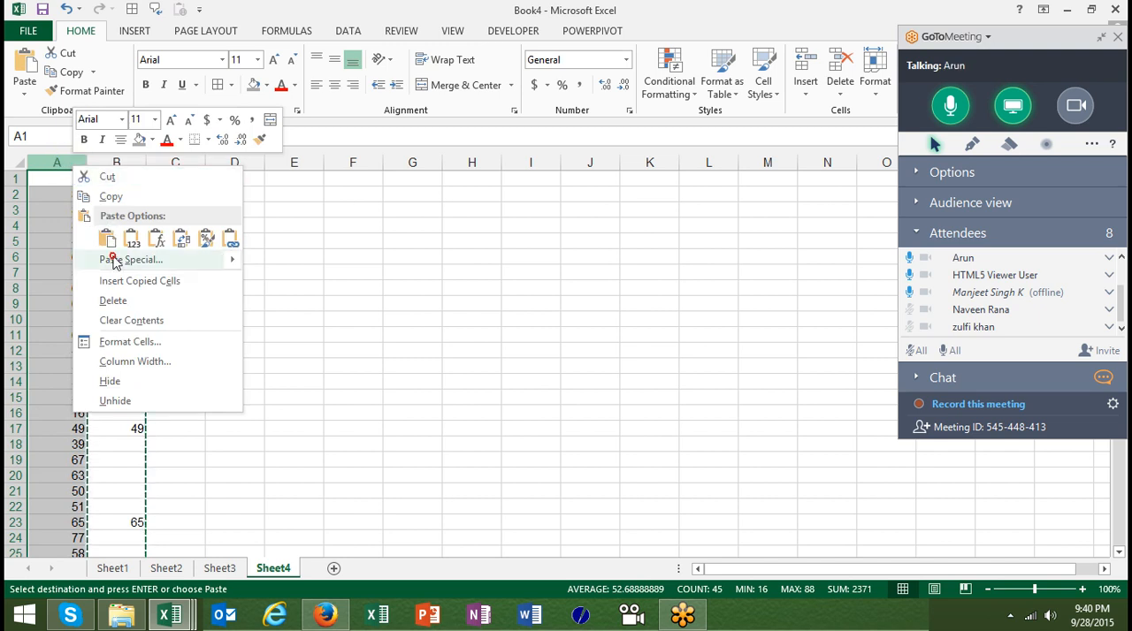
{"action": "left_click", "coordinate": [112, 259]}
{"action": "left_click", "coordinate": [67, 336]}
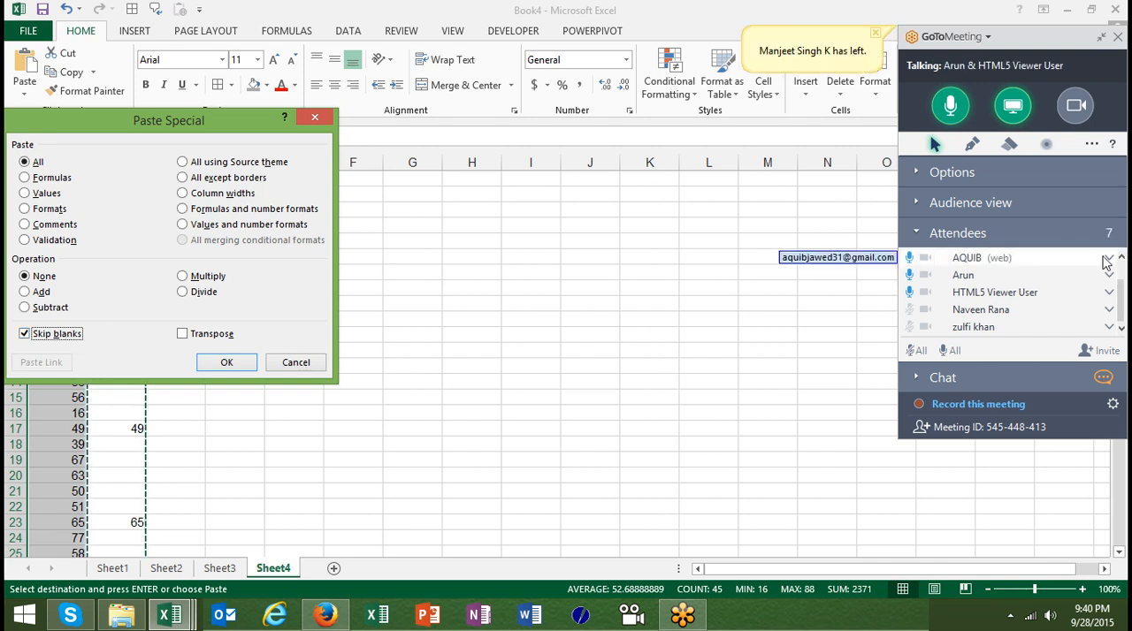
{"action": "left_click", "coordinate": [1120, 257]}
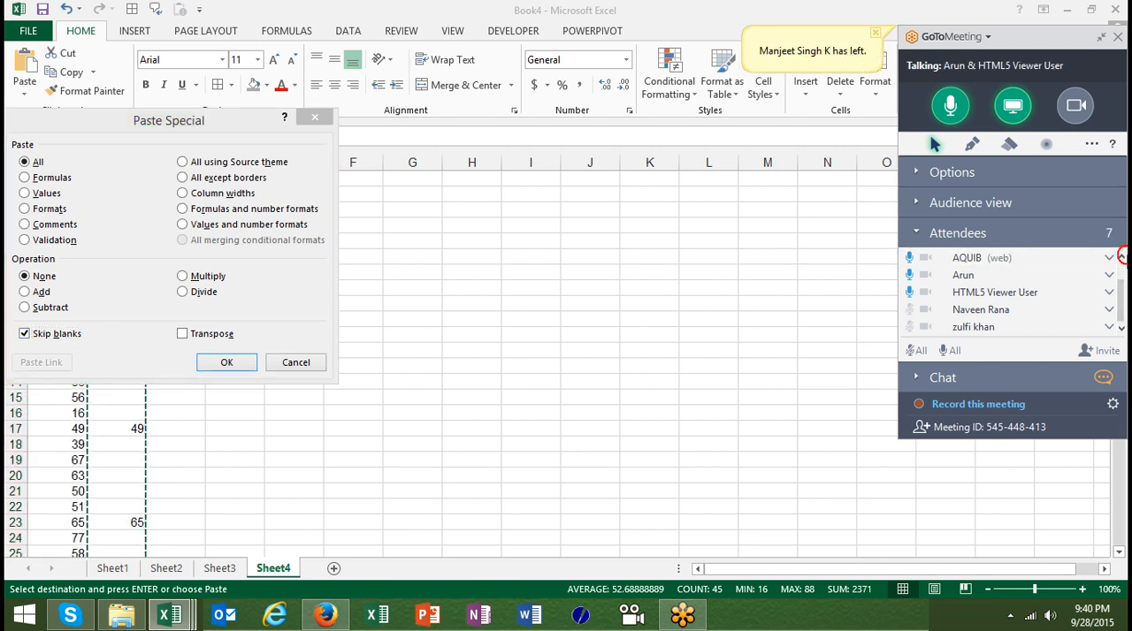
{"action": "left_click", "coordinate": [1120, 258]}
{"action": "left_click", "coordinate": [1119, 257]}
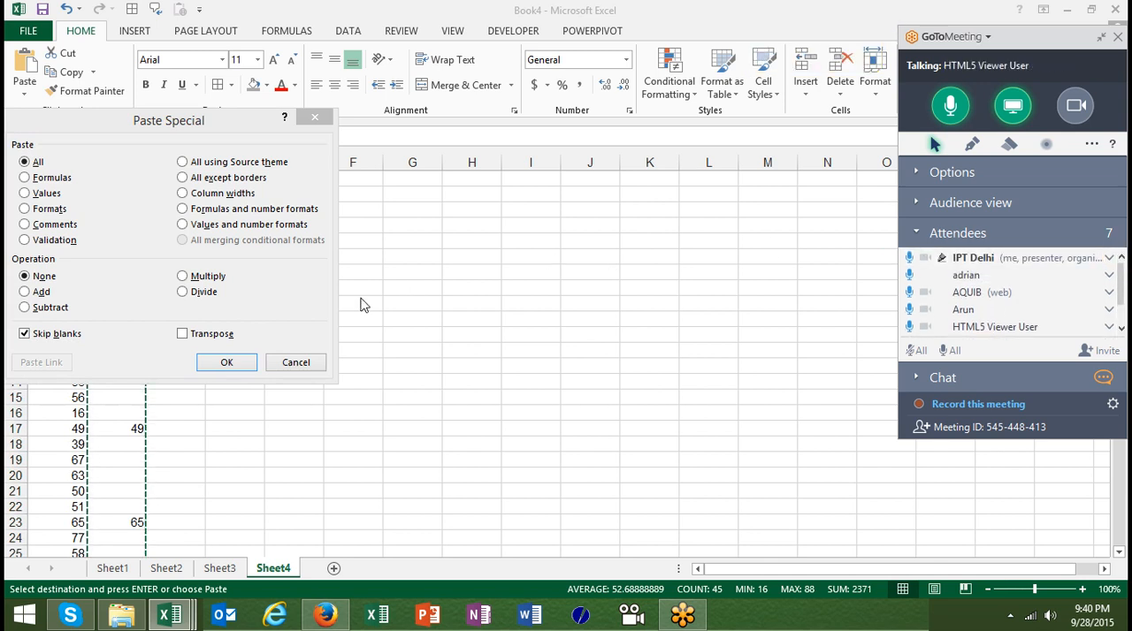
{"action": "left_click", "coordinate": [297, 362]}
Copy the Name, Roll and Amt. table in A1:C9 of Sheet1, leaving out the Date column
{"action": "left_click", "coordinate": [337, 241]}
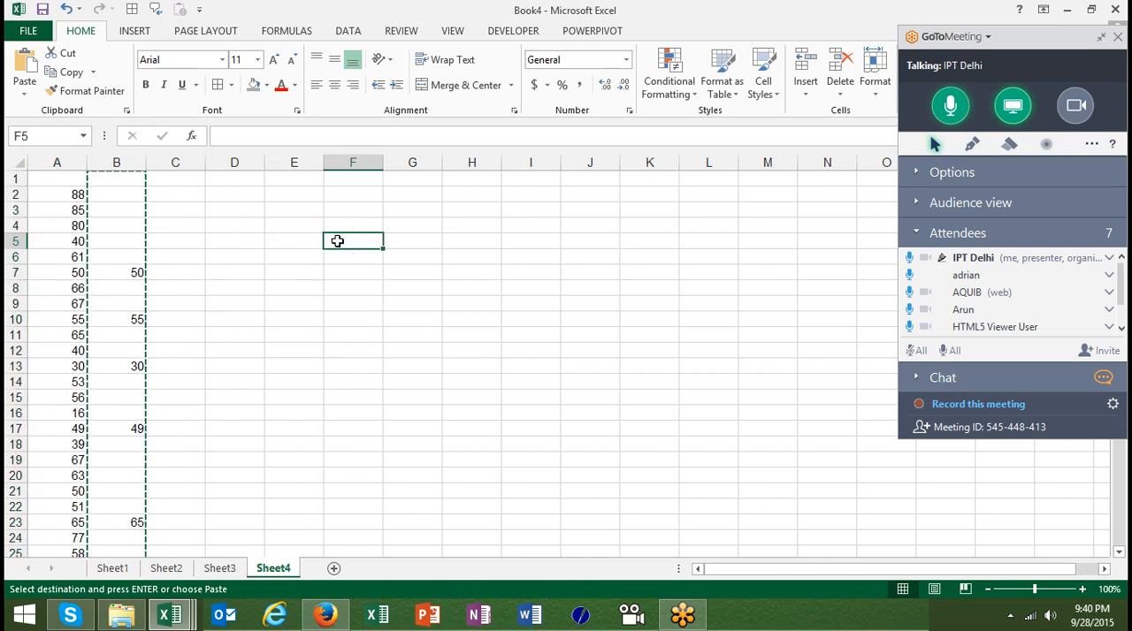
{"action": "left_click", "coordinate": [106, 568]}
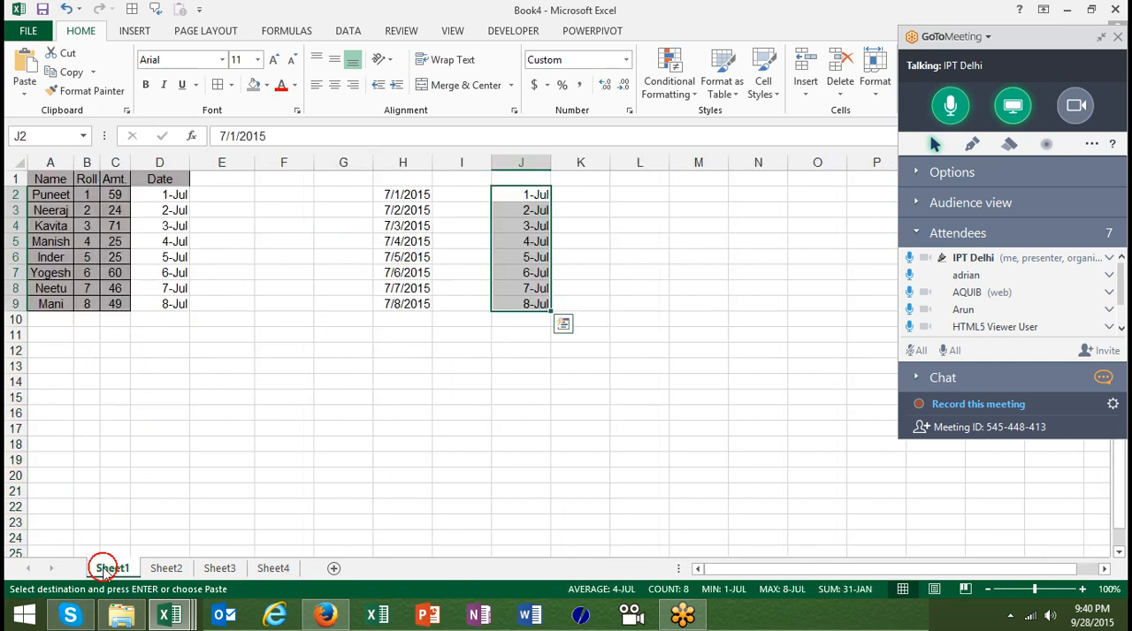
{"action": "left_click", "coordinate": [62, 179]}
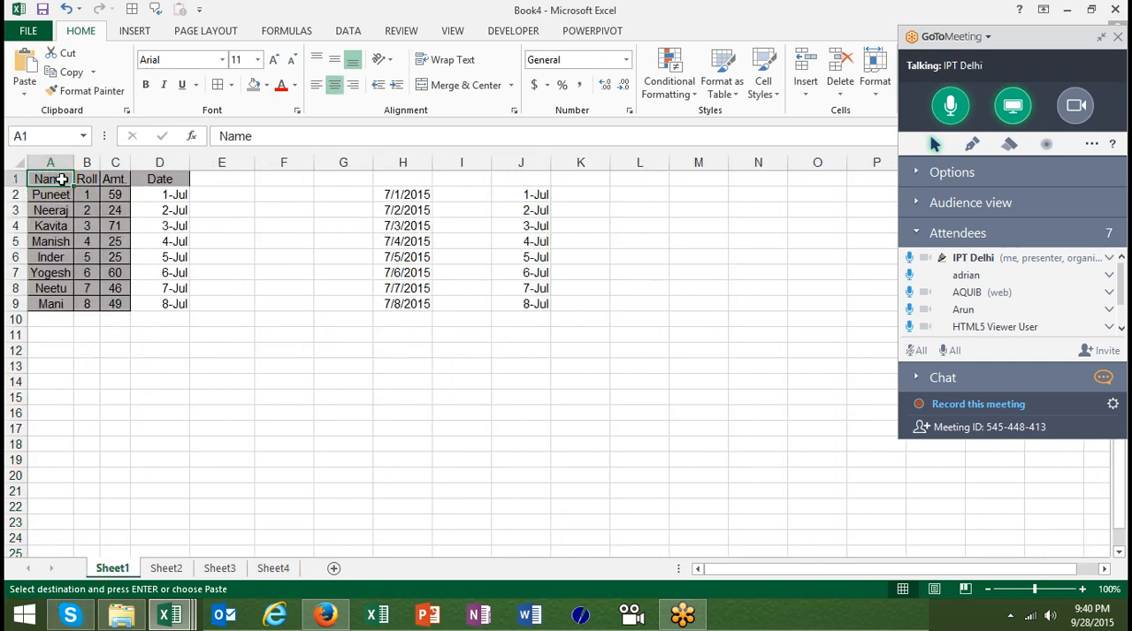
{"action": "key", "text": "ctrl+shift+Right"}
{"action": "key", "text": "shift+Left"}
{"action": "key", "text": "ctrl+shift+Down"}
{"action": "key", "text": "ctrl+c"}
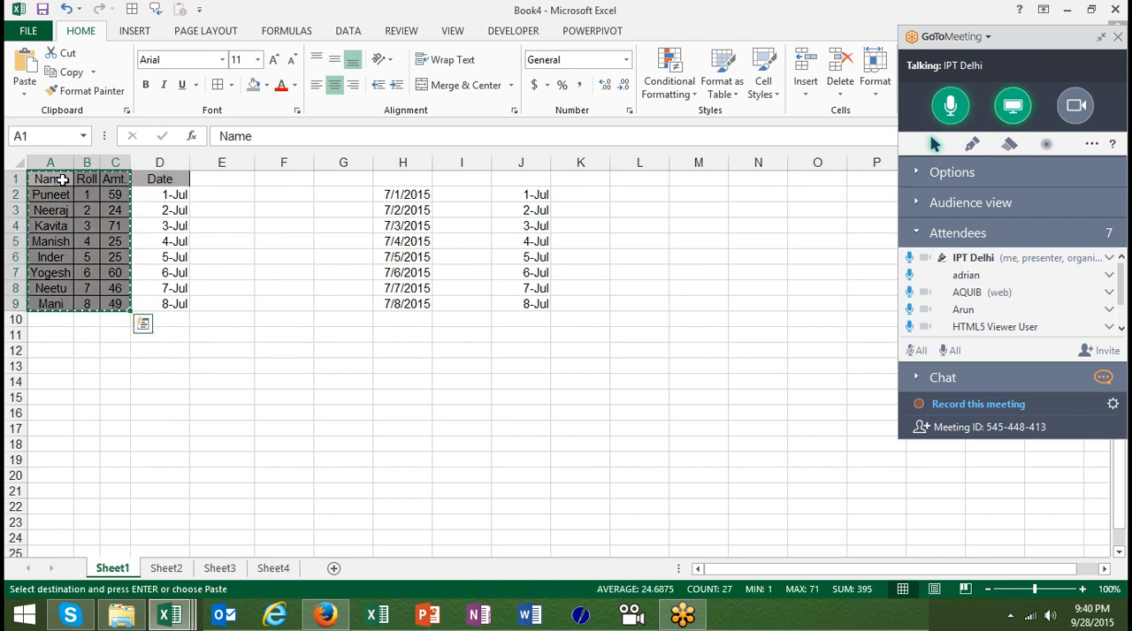
Paste the copied table at K2 using Paste Special with Transpose enabled, and clear the copy marquee
{"action": "right_click", "coordinate": [593, 198]}
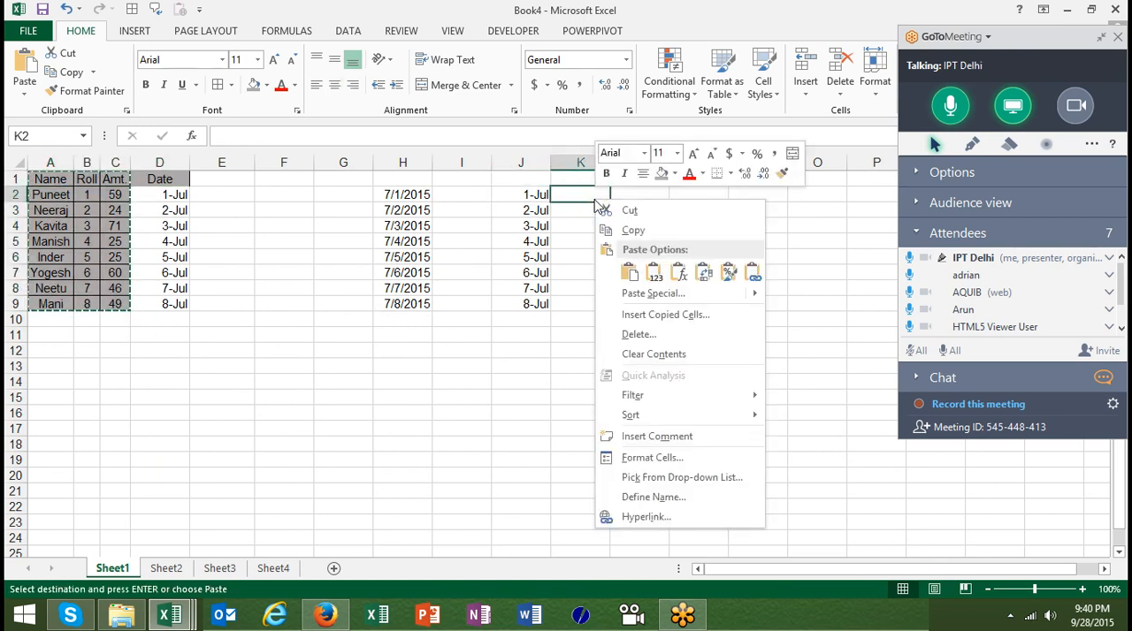
{"action": "left_click", "coordinate": [651, 297]}
{"action": "left_click", "coordinate": [688, 378]}
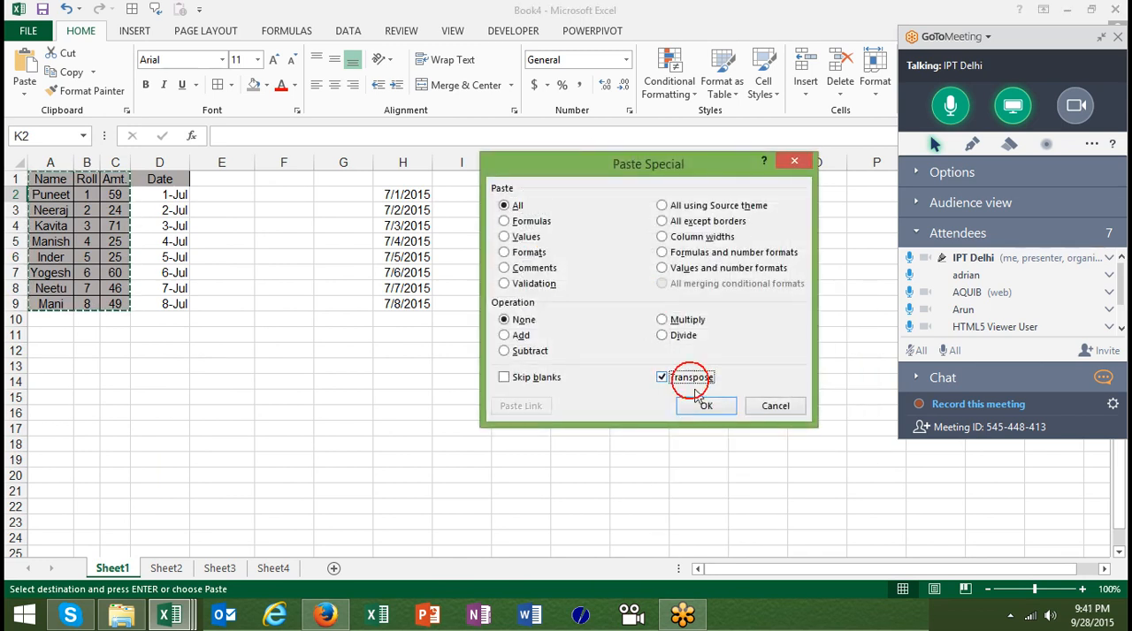
{"action": "left_click", "coordinate": [706, 406]}
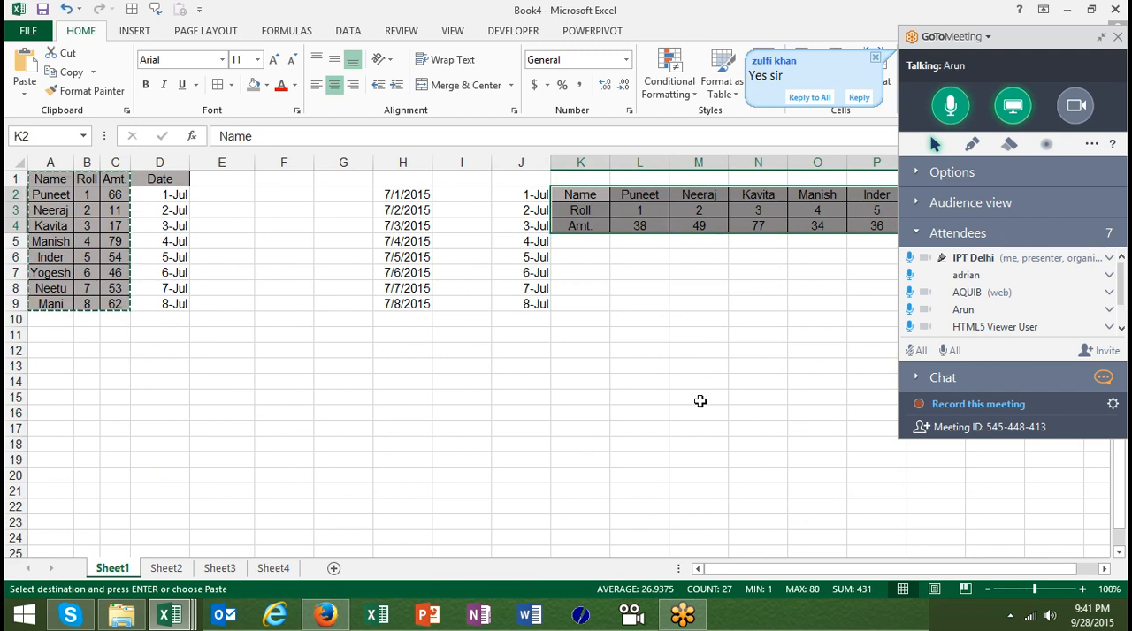
{"action": "key", "text": "Escape"}
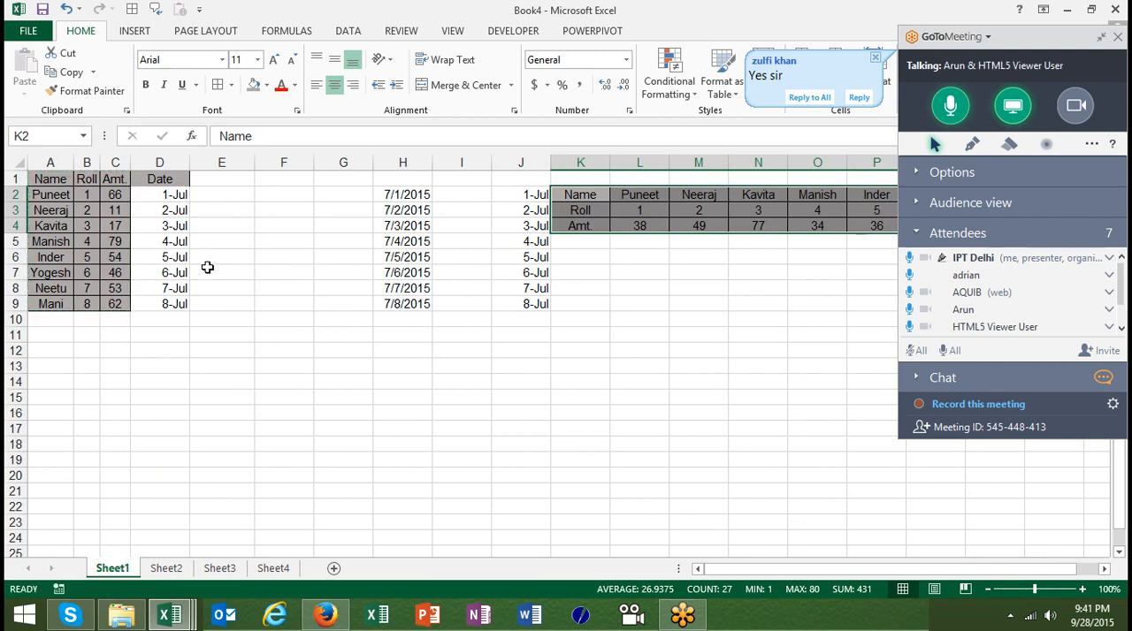
Delete the Date column D from Sheet1
{"action": "left_click", "coordinate": [164, 159]}
{"action": "key", "text": "ctrl+minus"}
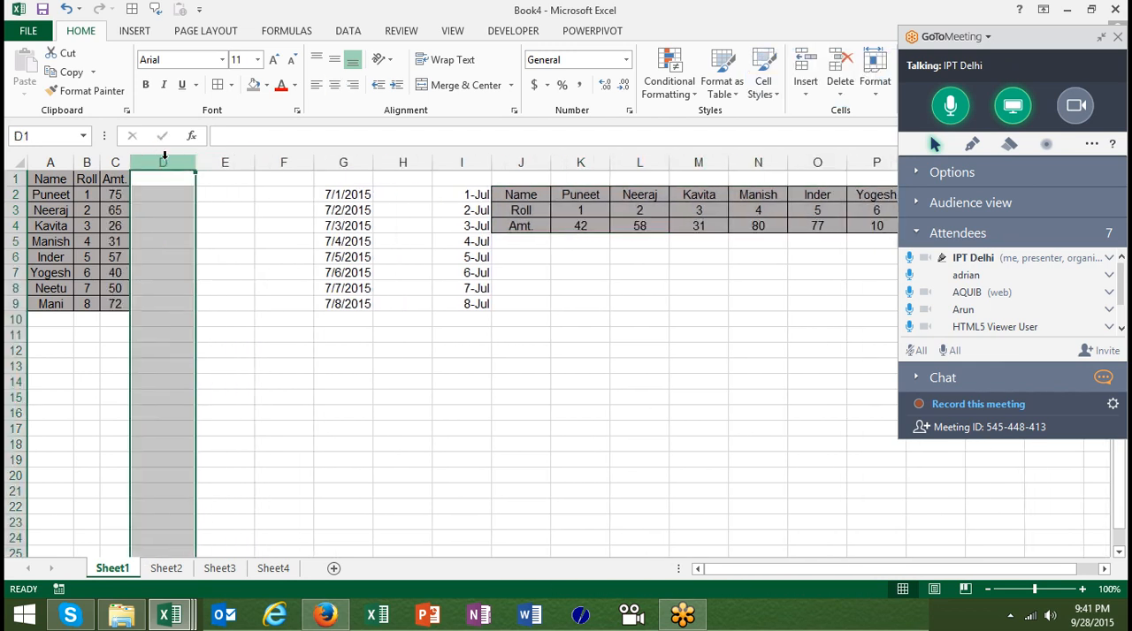
{"action": "left_click", "coordinate": [50, 178]}
{"action": "left_click", "coordinate": [76, 194]}
{"action": "left_click", "coordinate": [67, 194]}
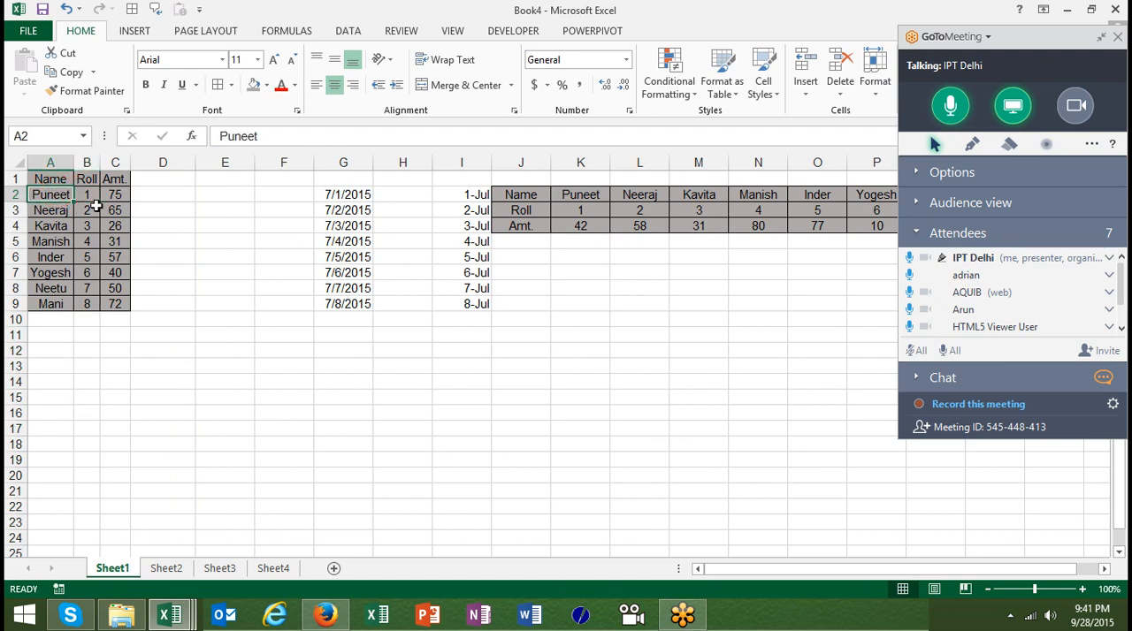
Enter the formula =A2 in J11 to link it to the first name in the table
{"action": "left_click", "coordinate": [540, 337]}
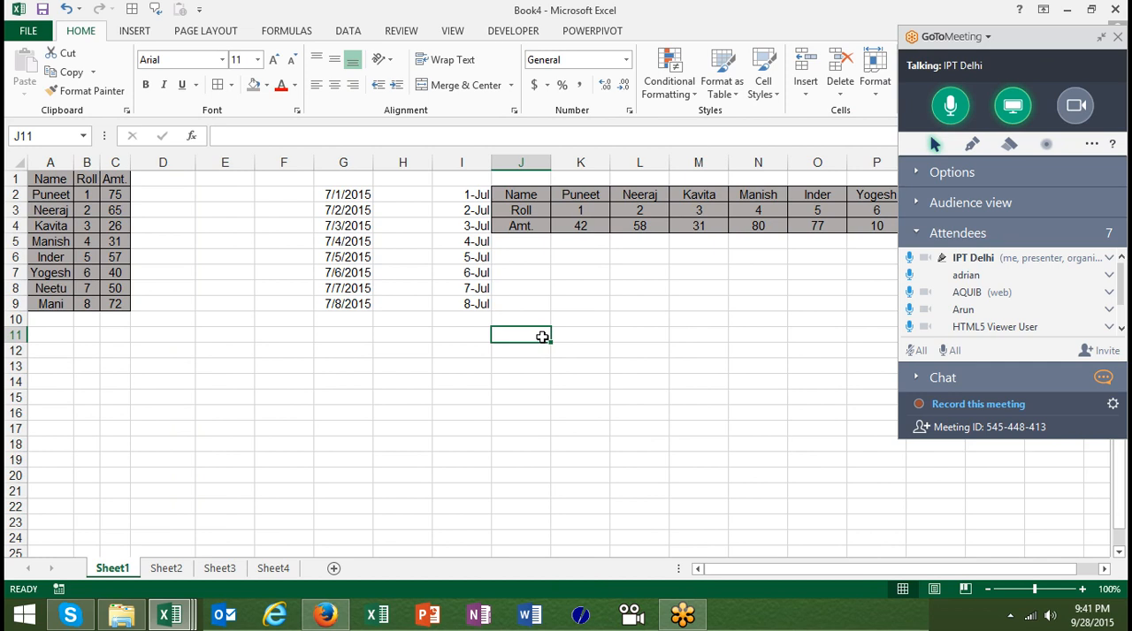
{"action": "type", "text": "="}
{"action": "left_click", "coordinate": [59, 194]}
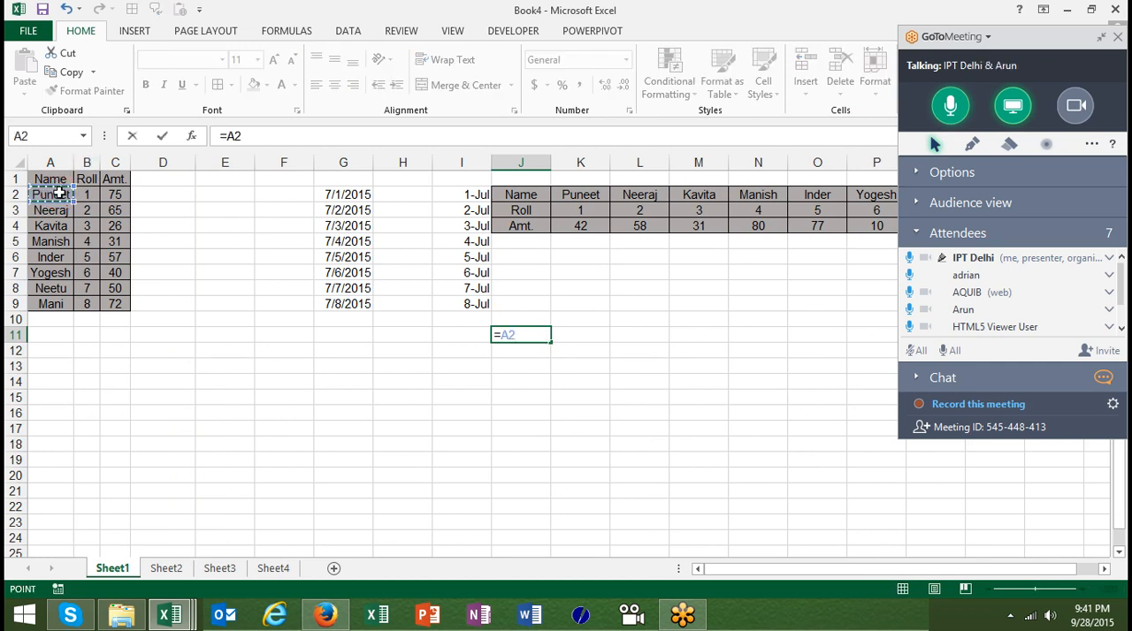
{"action": "key", "text": "Return"}
{"action": "key", "text": "Up"}
{"action": "left_click", "coordinate": [58, 193]}
{"action": "key", "text": "ctrl+c"}
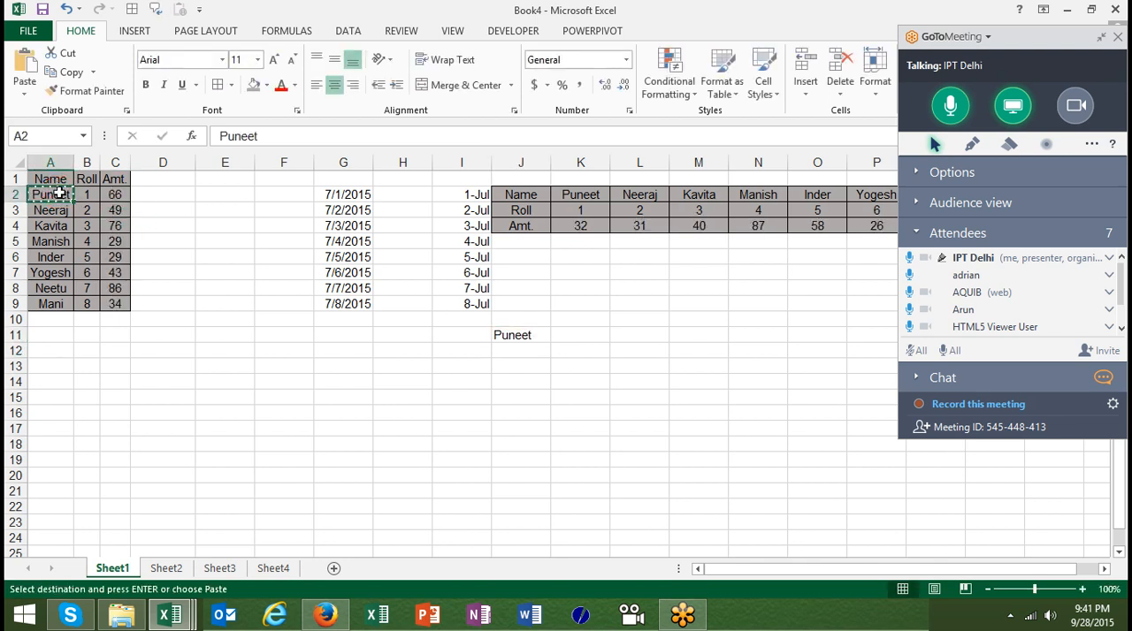
{"action": "key", "text": "Escape"}
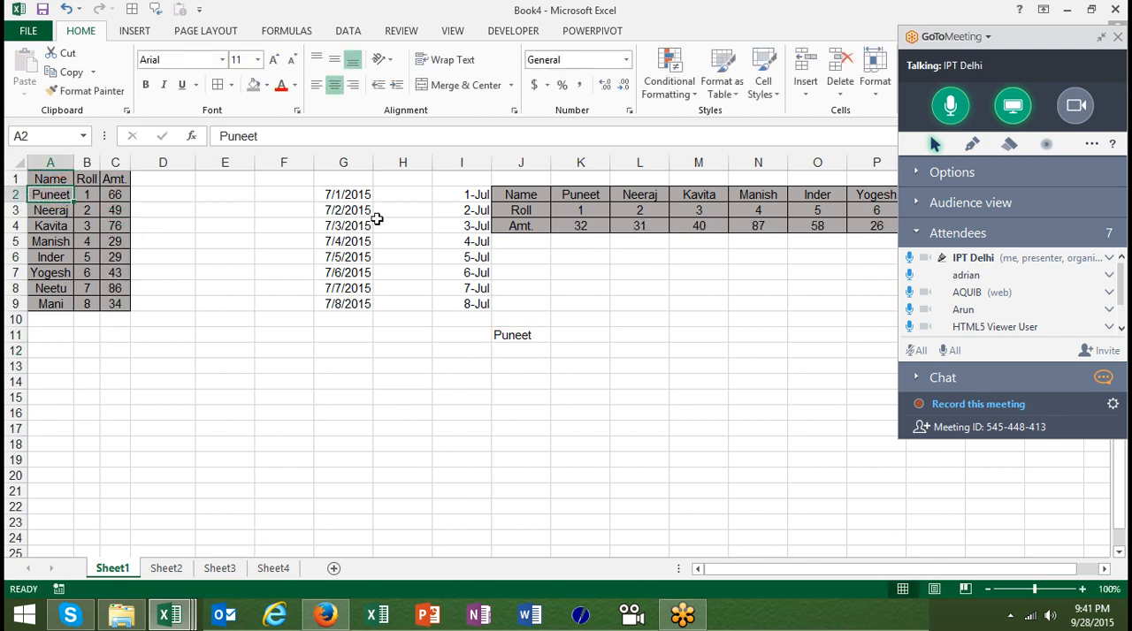
{"action": "double_click", "coordinate": [513, 332]}
{"action": "key", "text": "ctrl+Return"}
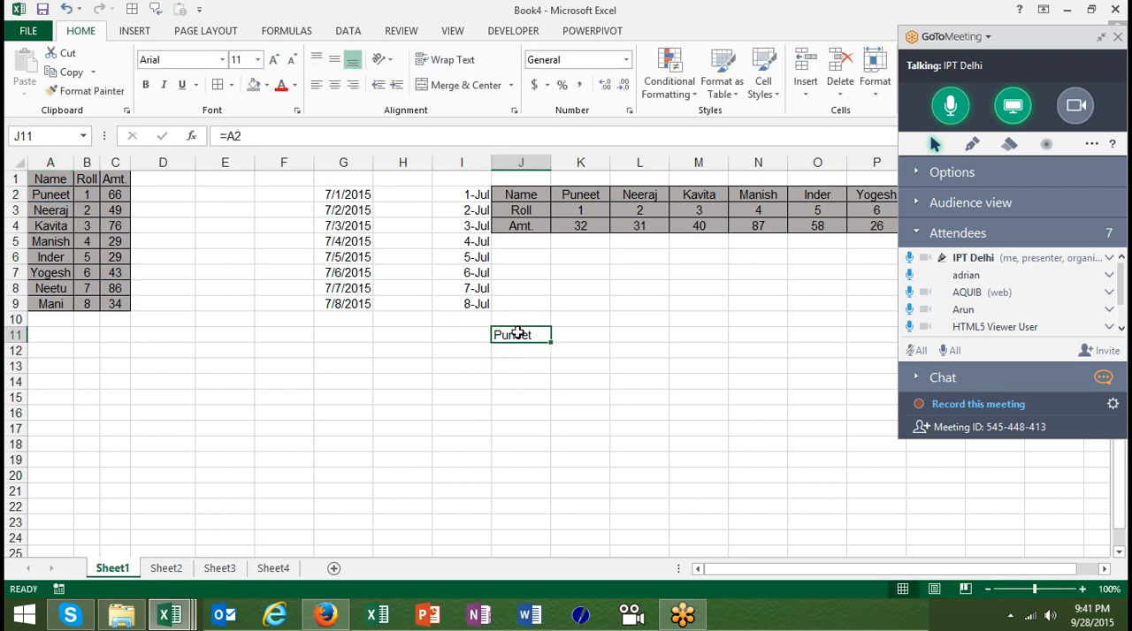
Fill the J11 link formula right and down across J11:K16
{"action": "key", "text": "shift+Right"}
{"action": "key", "text": "shift+Down"}
{"action": "key", "text": "shift+Down"}
{"action": "key", "text": "shift+Down"}
{"action": "key", "text": "shift+Down"}
{"action": "key", "text": "shift+Down"}
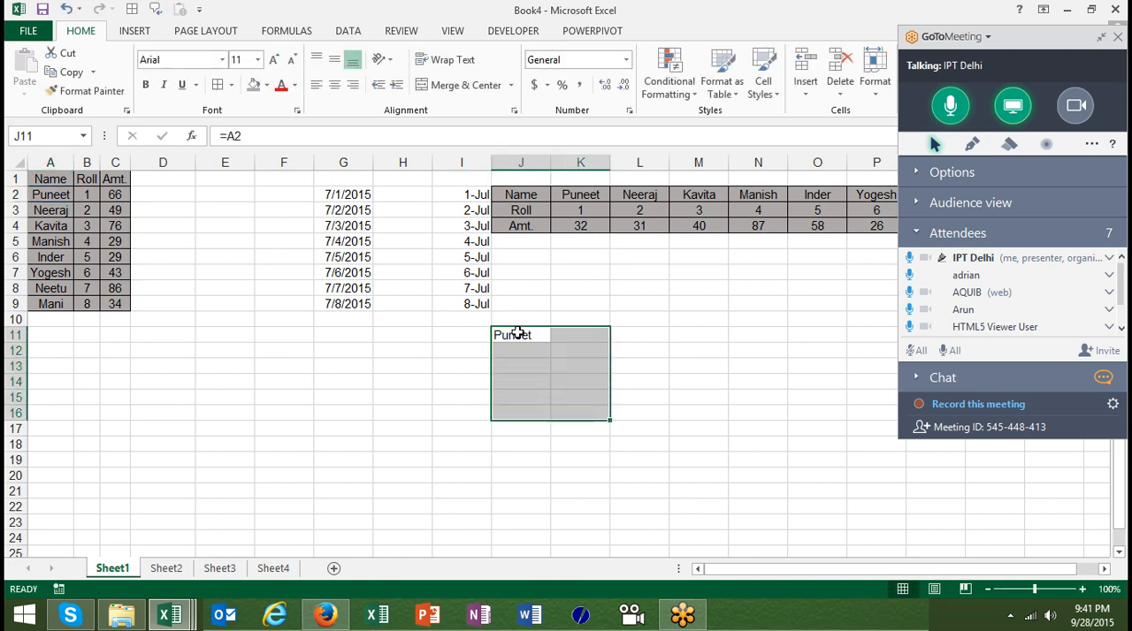
{"action": "key", "text": "ctrl+r"}
{"action": "key", "text": "ctrl+d"}
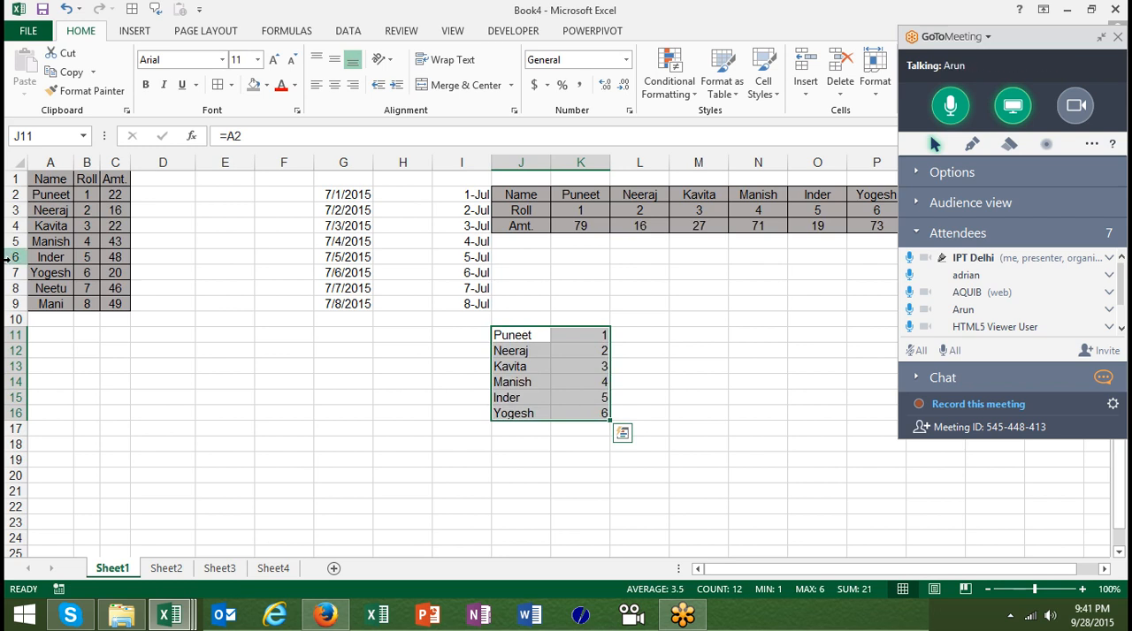
Replace the name in A2 with a different first name to test the linked cells
{"action": "left_click", "coordinate": [58, 198]}
{"action": "double_click", "coordinate": [58, 197]}
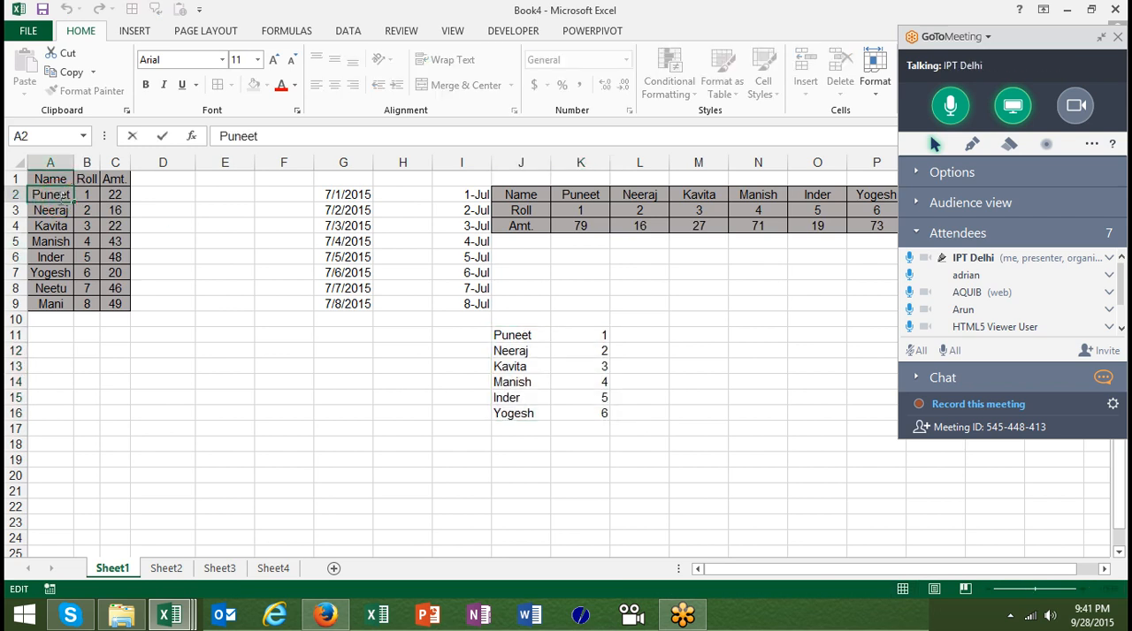
{"action": "key", "text": "Escape"}
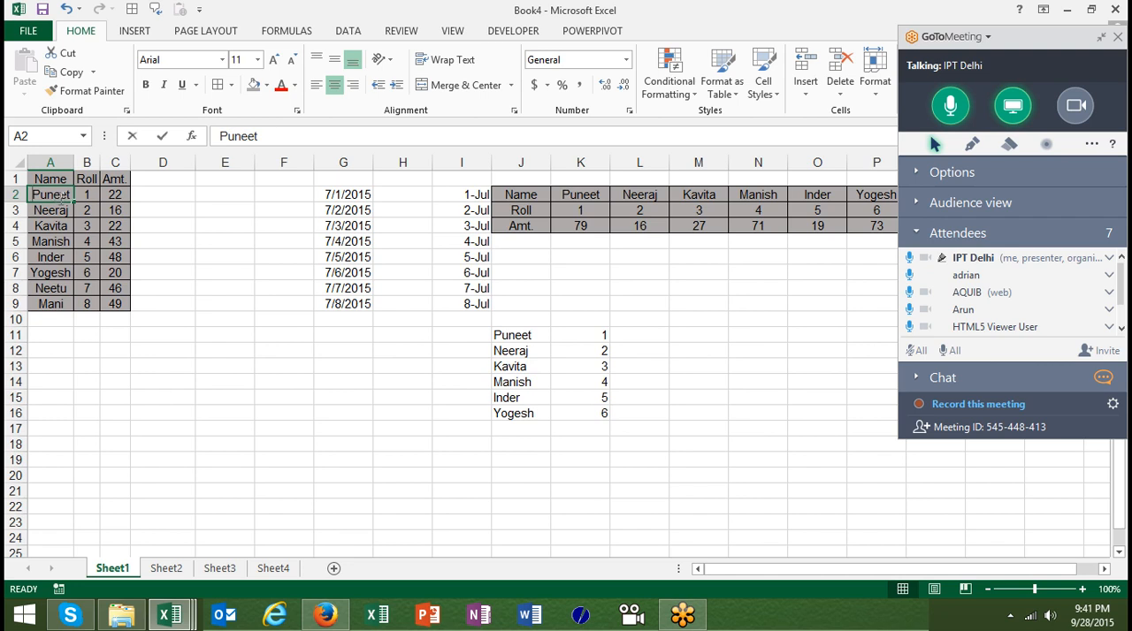
{"action": "type", "text": "Ravi"}
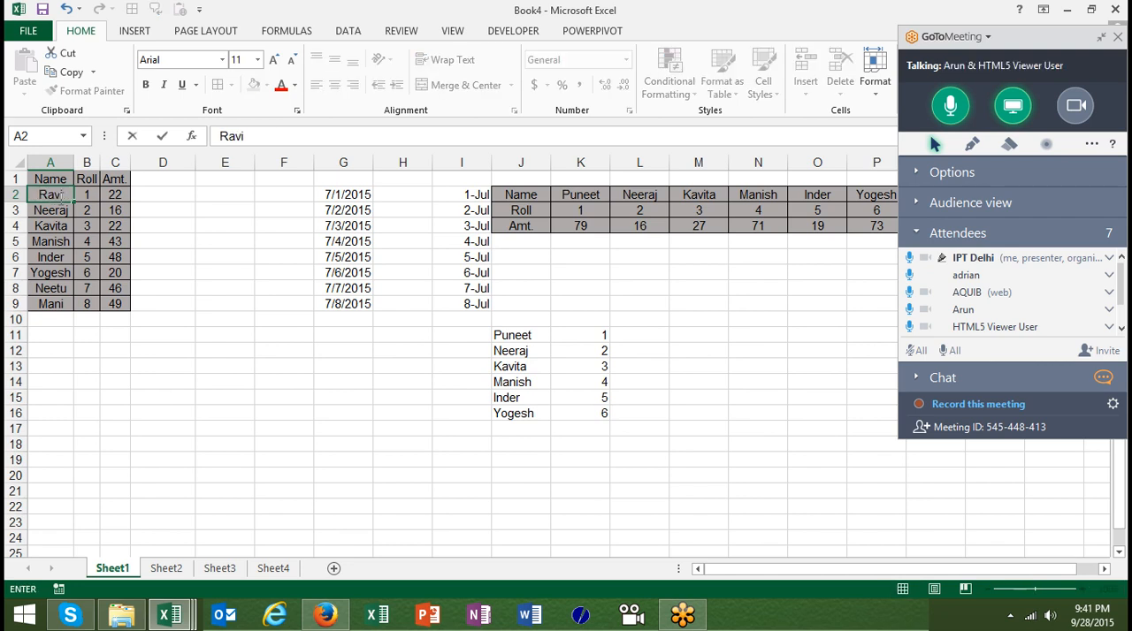
{"action": "key", "text": "Return"}
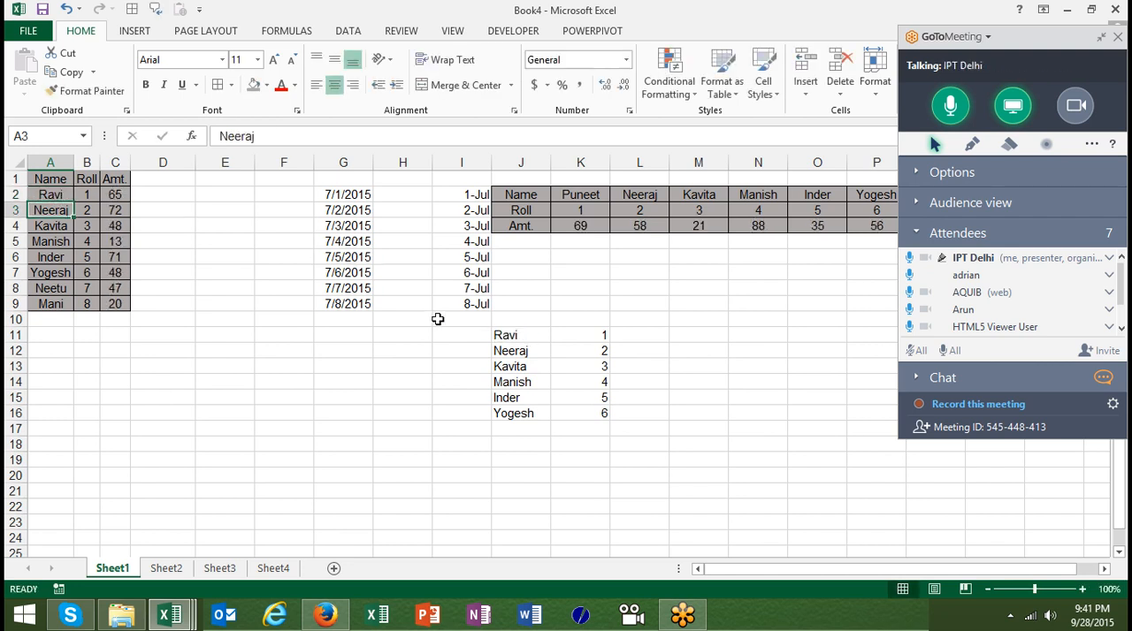
Clear the linked formulas from J11:K16
{"action": "left_click", "coordinate": [496, 334]}
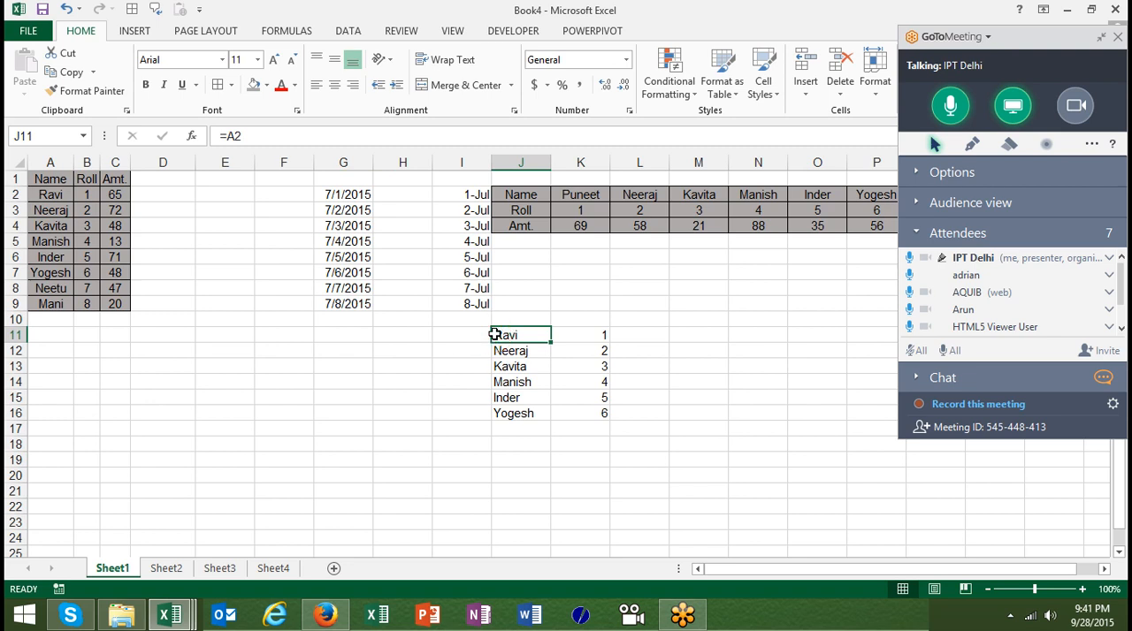
{"action": "key", "text": "shift+Right"}
{"action": "key", "text": "ctrl+shift+Down"}
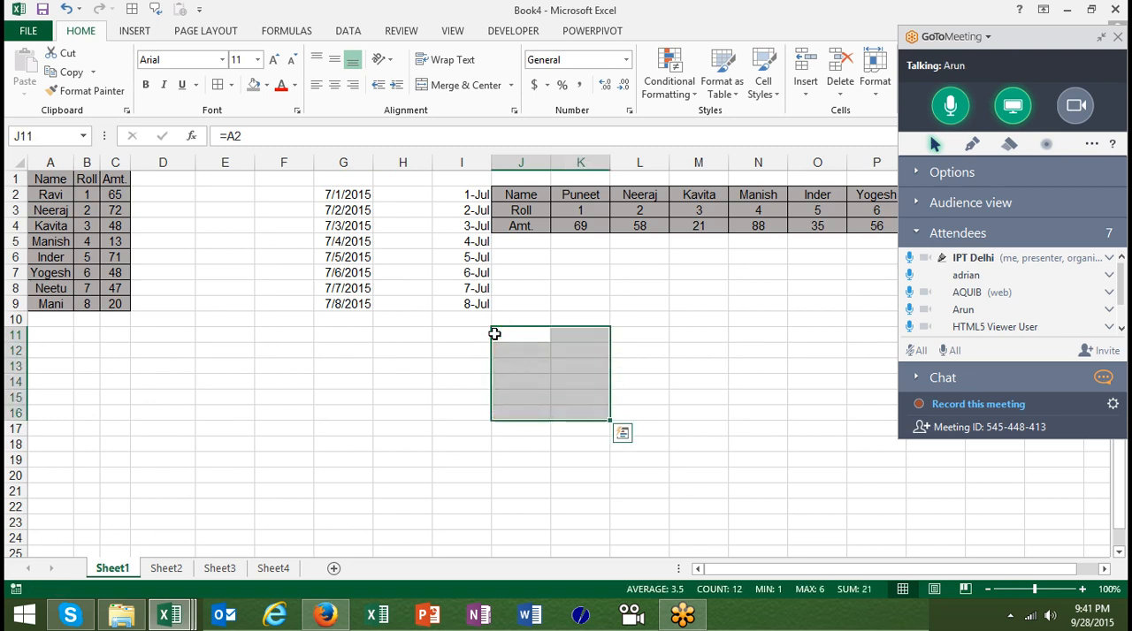
Copy the source table A1:C9 with its header row
{"action": "left_click", "coordinate": [55, 188]}
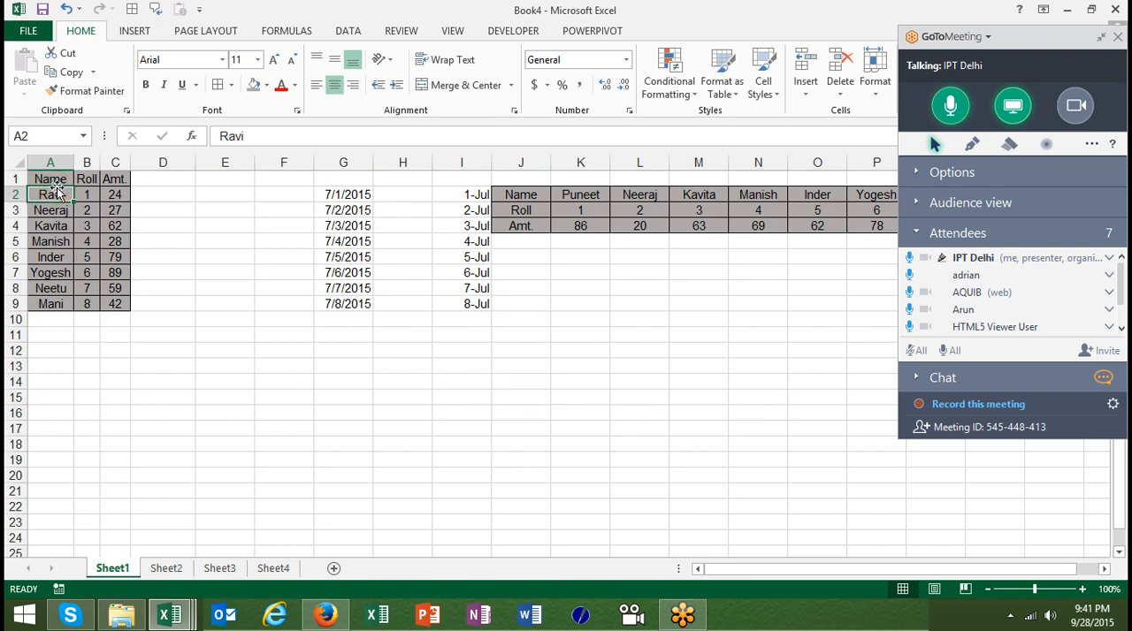
{"action": "key", "text": "Up"}
{"action": "key", "text": "shift+Right"}
{"action": "key", "text": "shift+Right"}
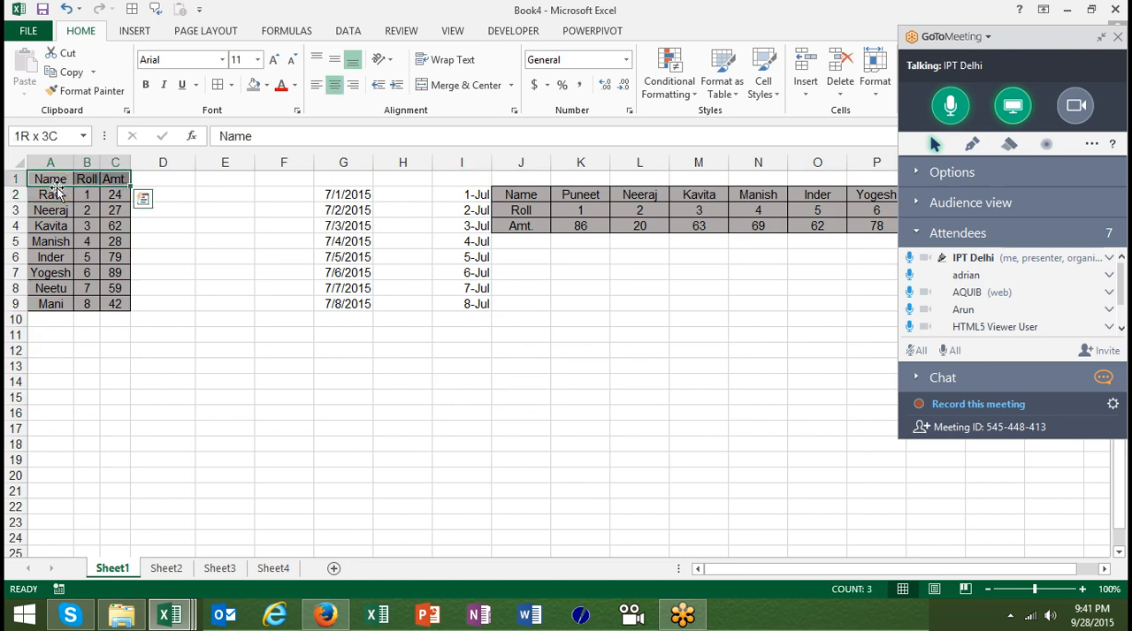
{"action": "key", "text": "shift+Down"}
{"action": "key", "text": "shift+Down"}
{"action": "key", "text": "shift+Down"}
{"action": "key", "text": "shift+Down"}
{"action": "key", "text": "shift+Down"}
{"action": "key", "text": "shift+Down"}
{"action": "key", "text": "shift+Down"}
{"action": "key", "text": "shift+Down"}
{"action": "key", "text": "shift+Down"}
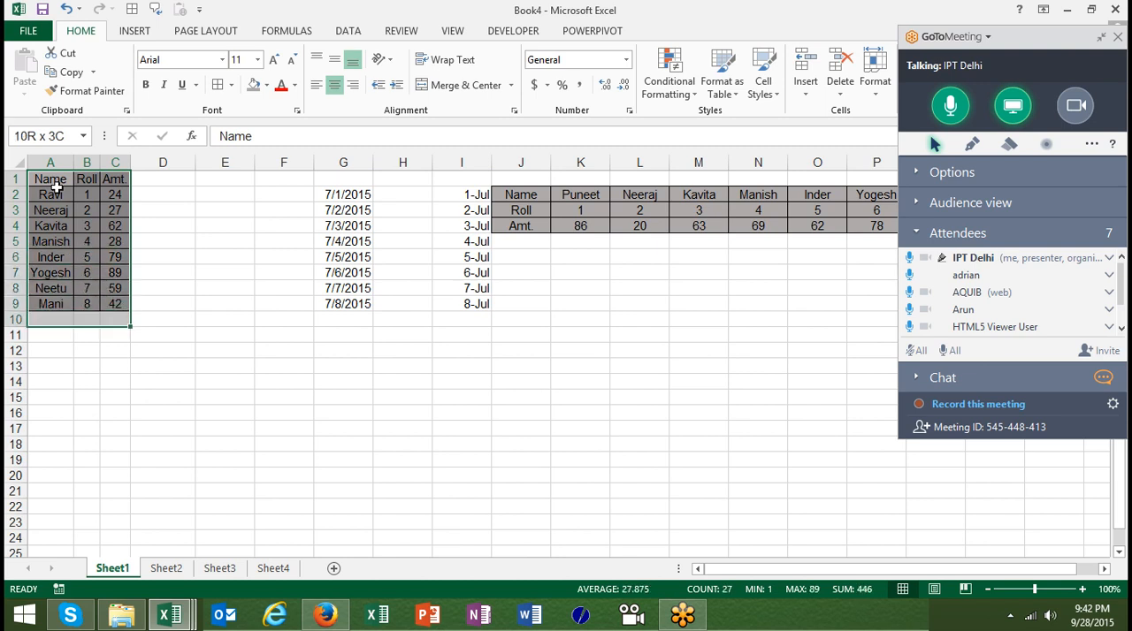
{"action": "key", "text": "shift+Up"}
{"action": "key", "text": "ctrl+c"}
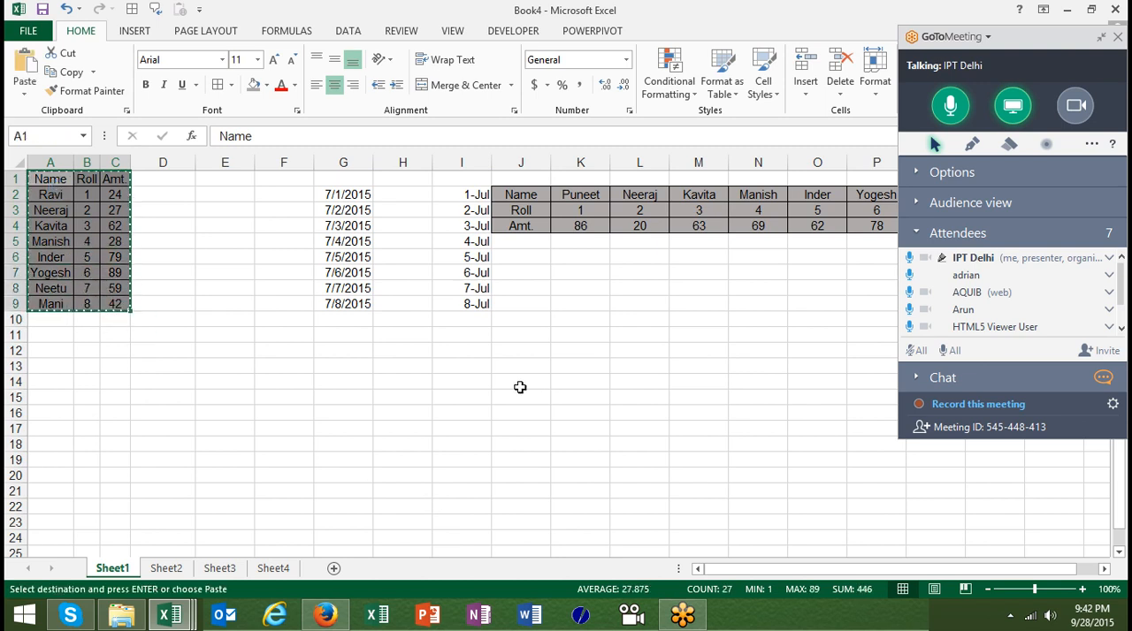
Paste the copied table at J11 as linked cells using Paste Link from Paste Special
{"action": "left_click", "coordinate": [524, 333]}
{"action": "right_click", "coordinate": [523, 333]}
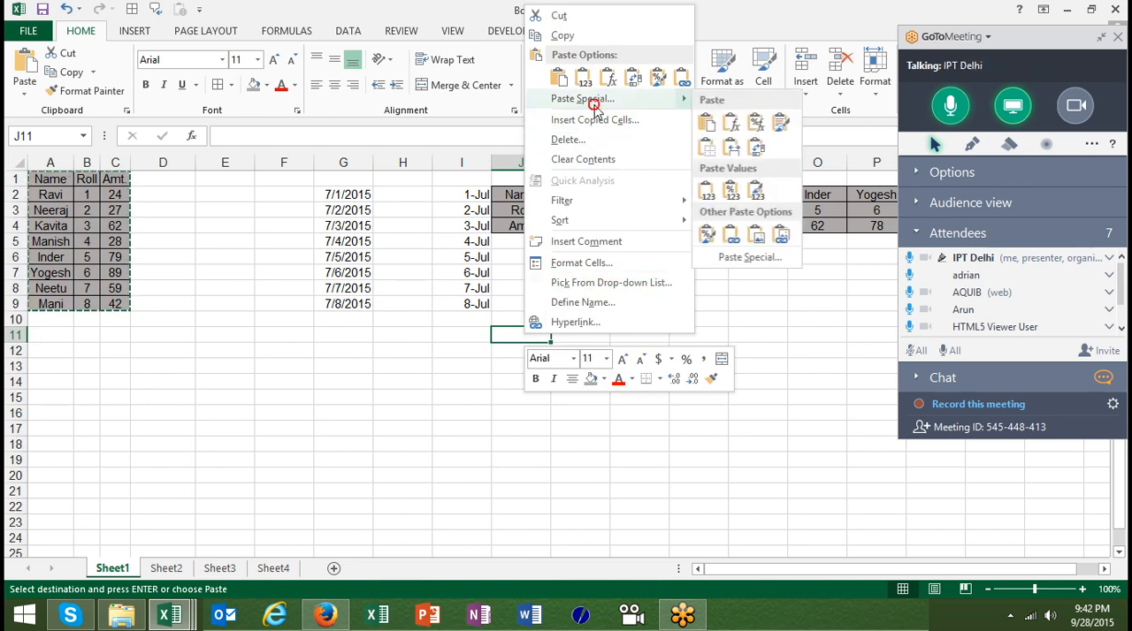
{"action": "left_click", "coordinate": [583, 98]}
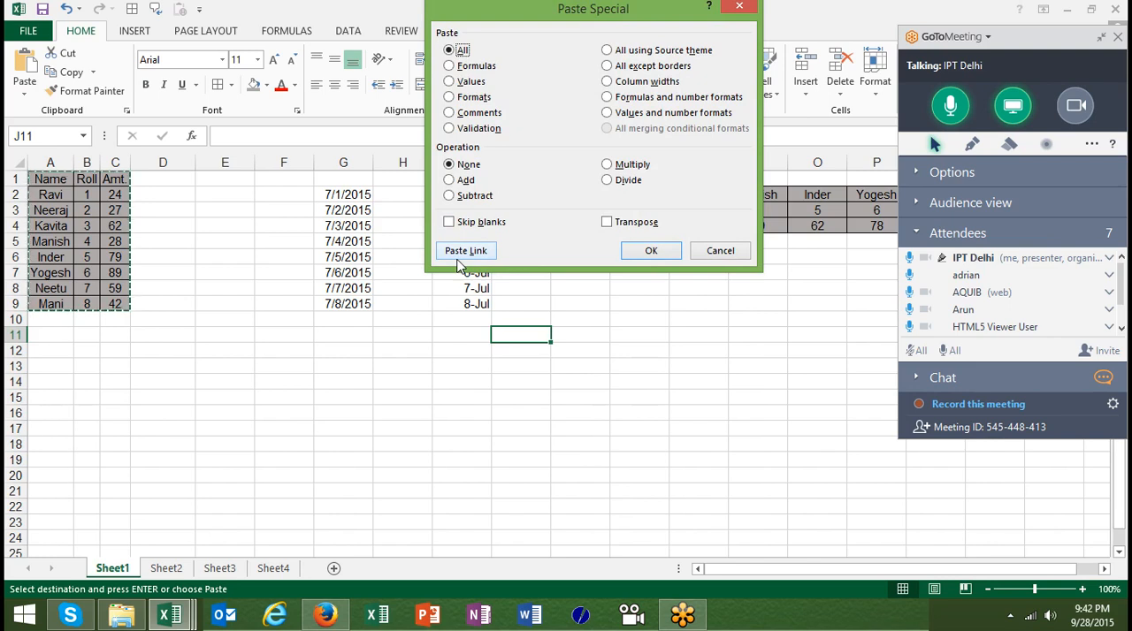
{"action": "left_click", "coordinate": [459, 255]}
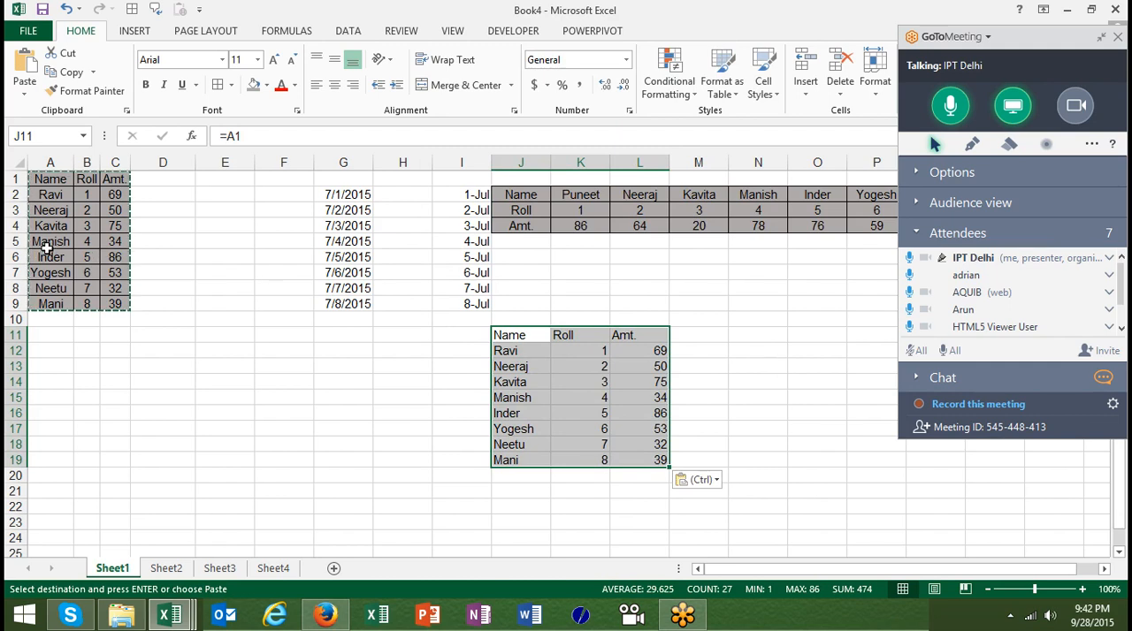
Set the roll number in B5 of the source table to 65 to test the link
{"action": "left_click", "coordinate": [84, 243]}
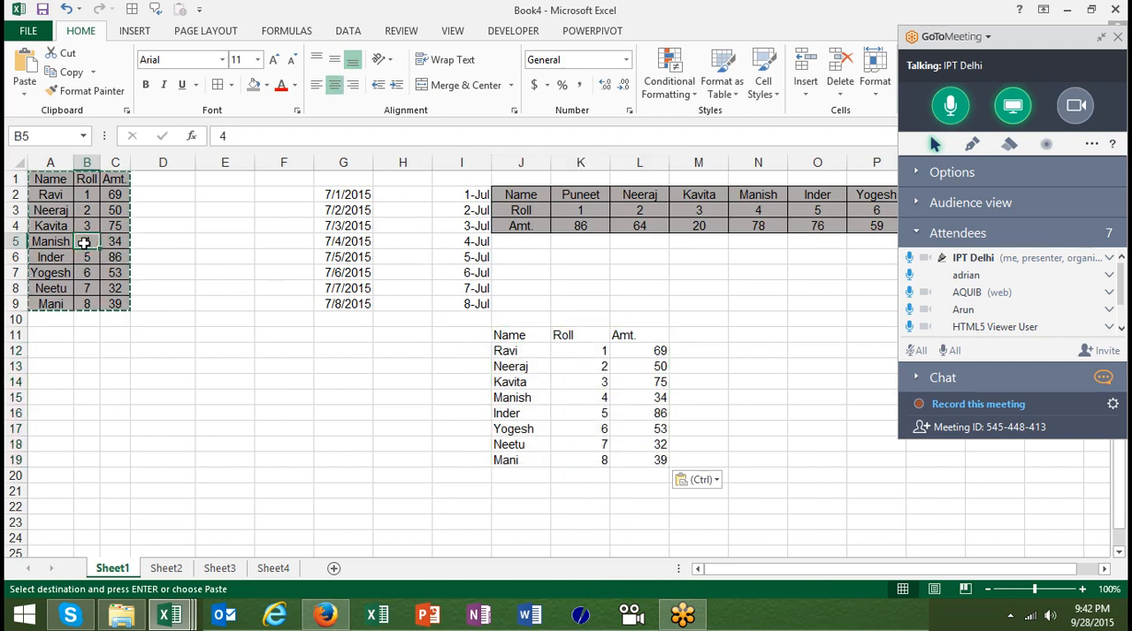
{"action": "type", "text": "65"}
{"action": "key", "text": "Return"}
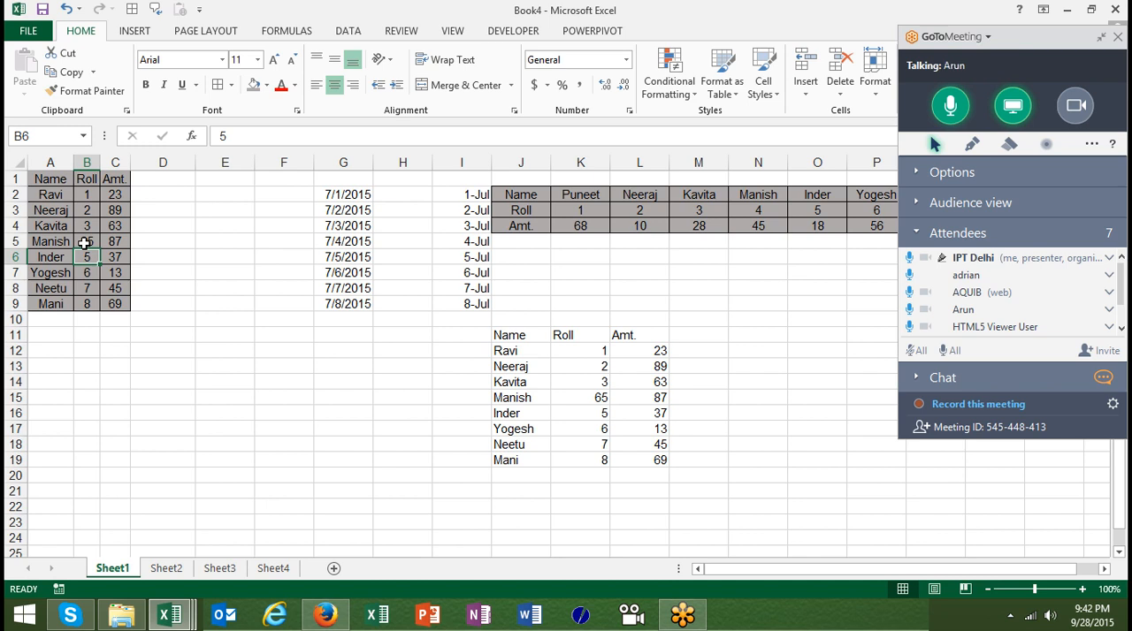
Copy the source table A1:C9 on Sheet1 and paste it as linked cells at F5 on Sheet4, checking the link formulas
{"action": "left_click", "coordinate": [46, 179]}
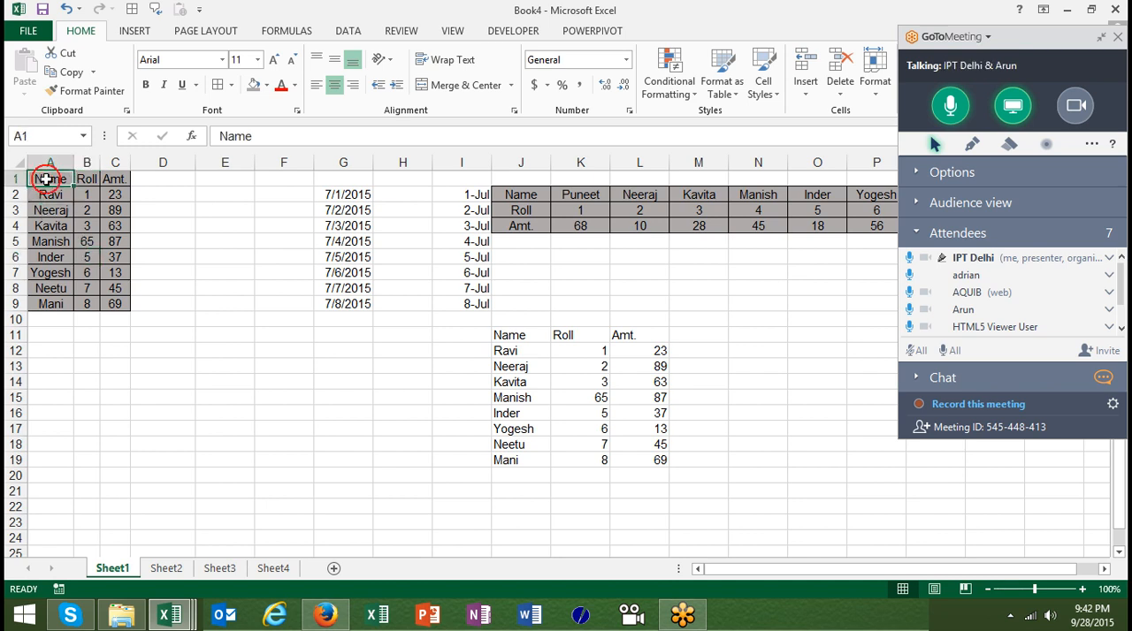
{"action": "key", "text": "ctrl+a"}
{"action": "key", "text": "ctrl+c"}
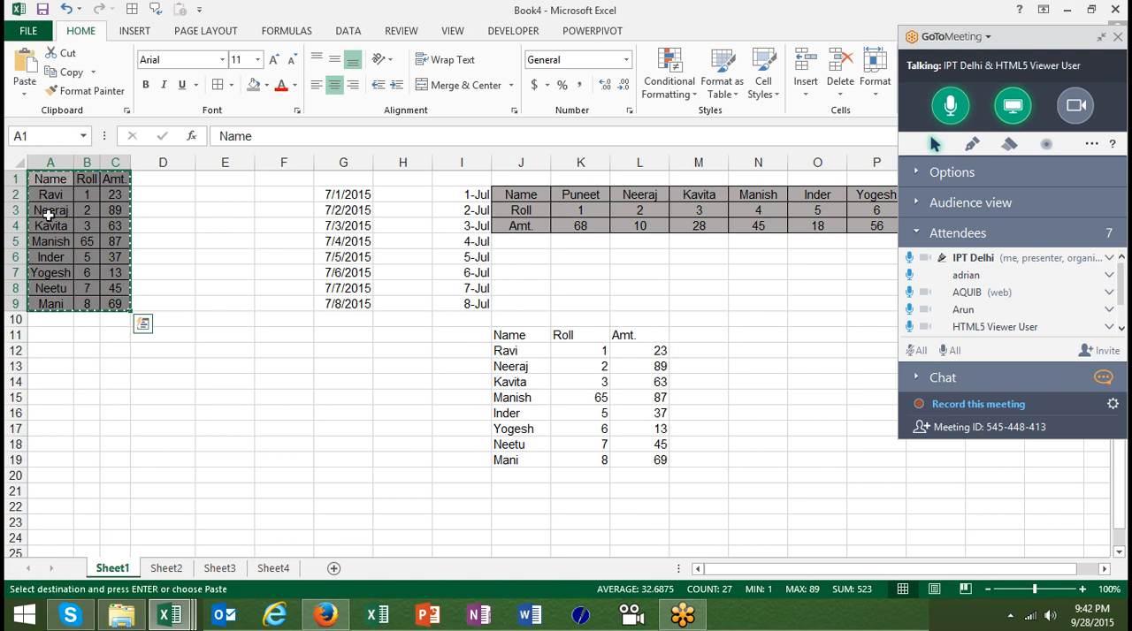
{"action": "left_click", "coordinate": [273, 568]}
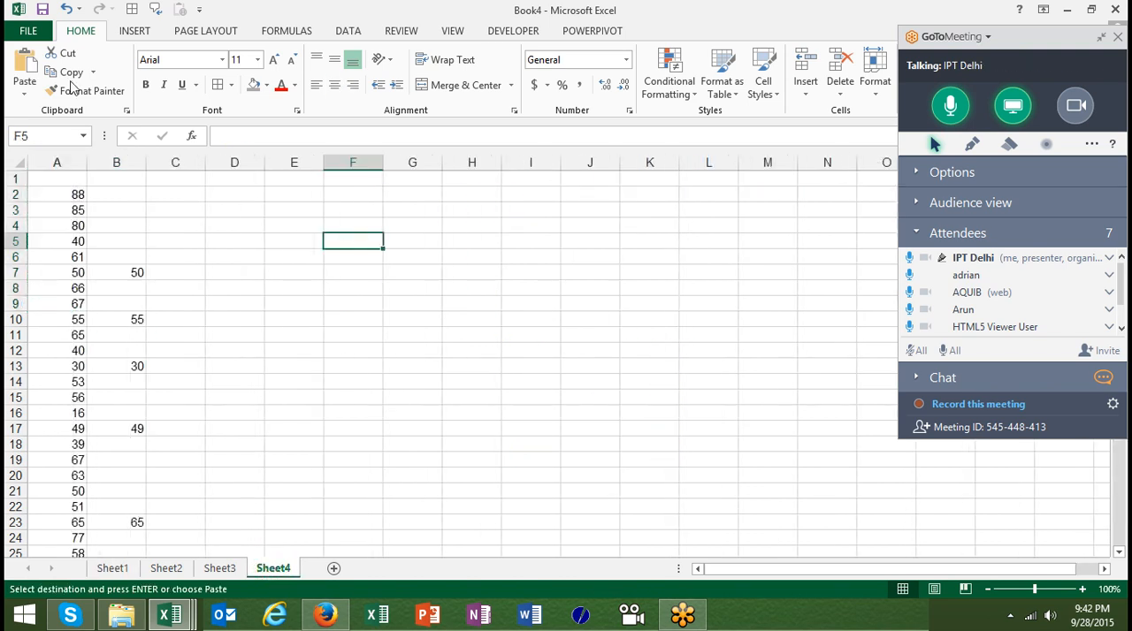
{"action": "left_click", "coordinate": [24, 87]}
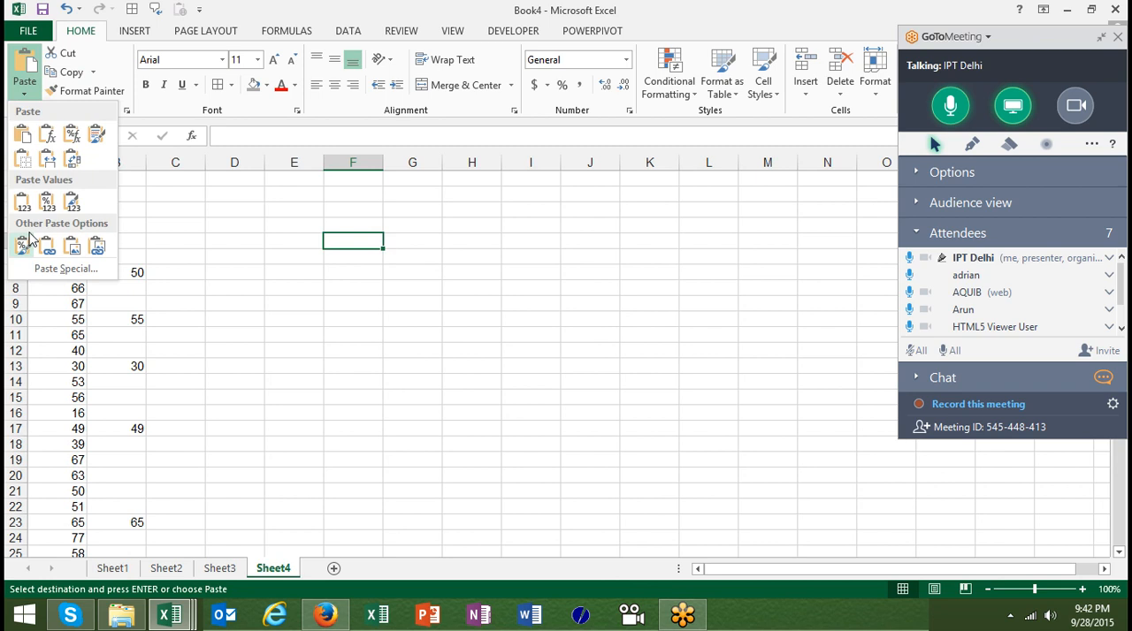
{"action": "left_click", "coordinate": [52, 270]}
{"action": "left_click", "coordinate": [306, 325]}
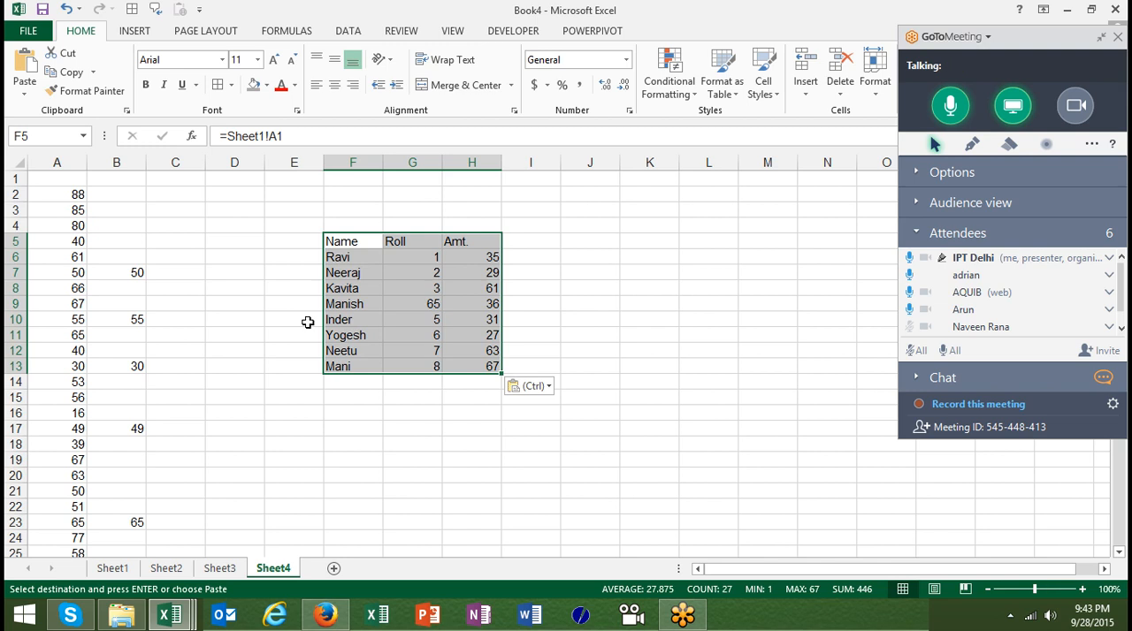
{"action": "key", "text": "Down"}
{"action": "key", "text": "Down"}
{"action": "key", "text": "Down"}
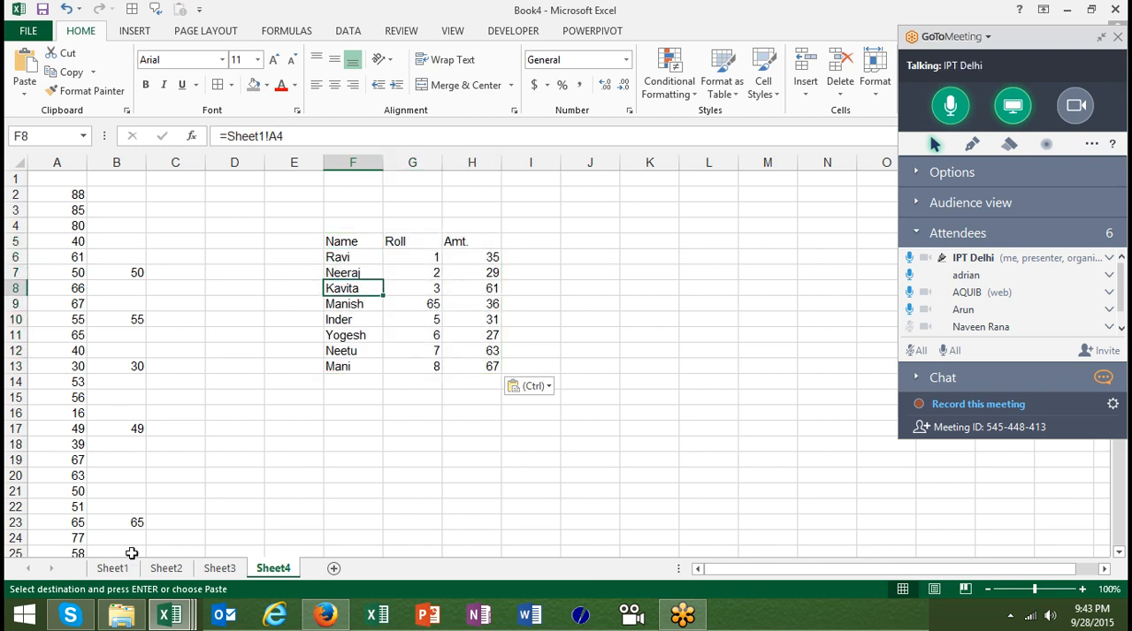
Clear all contents from column F onward on Sheet1, keeping only the source table
{"action": "left_click", "coordinate": [112, 568]}
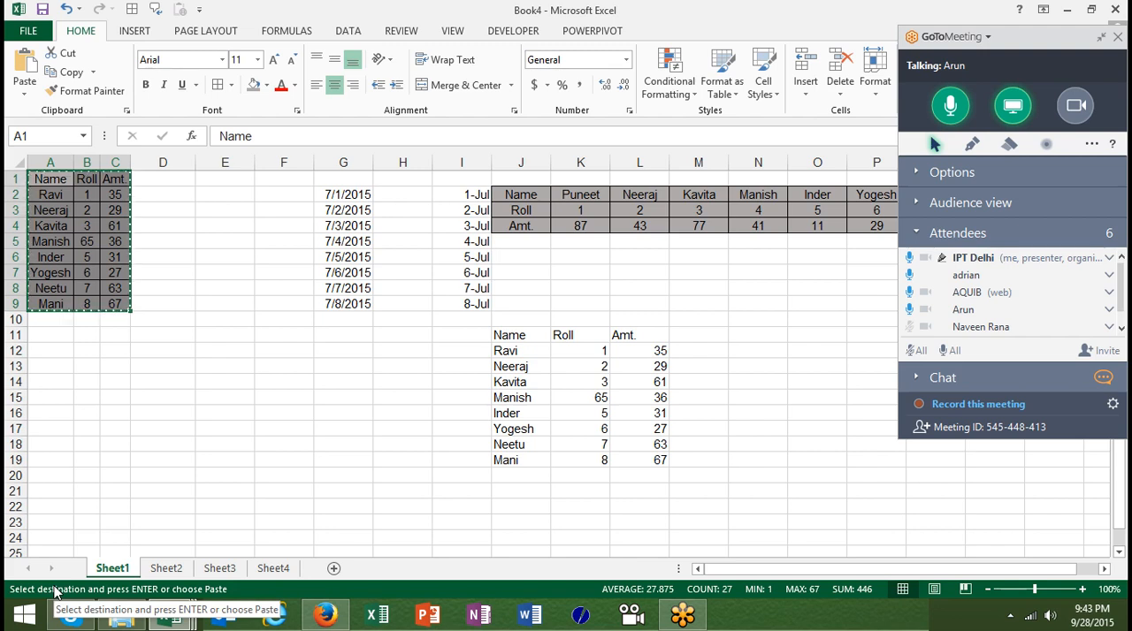
{"action": "key", "text": "ctrl+v"}
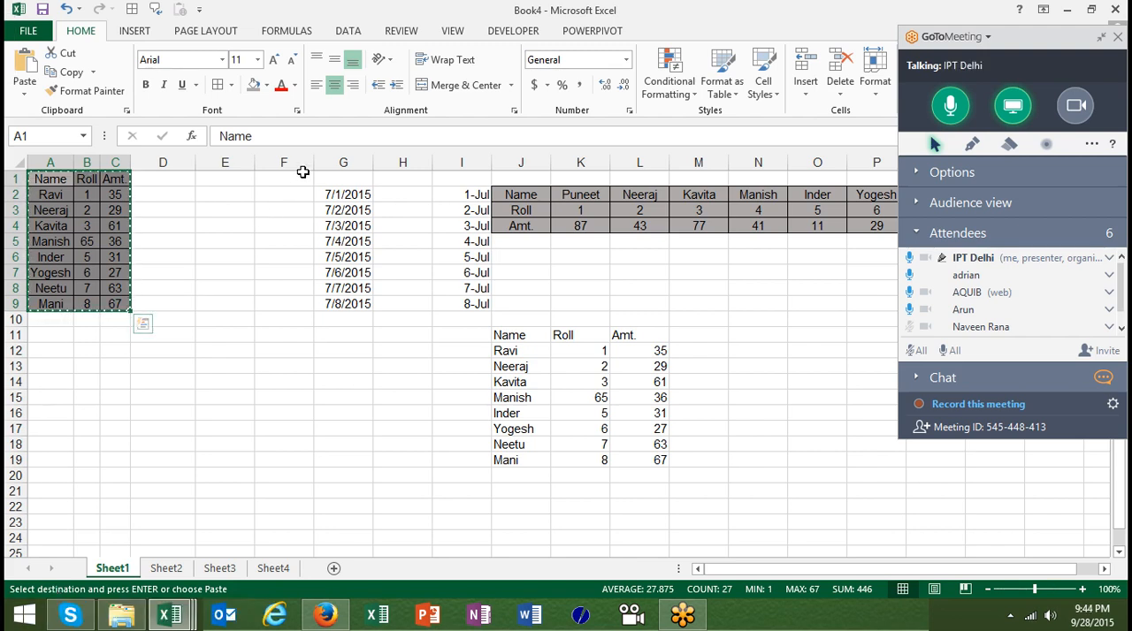
{"action": "key", "text": "Escape"}
{"action": "left_click_drag", "start_coordinate": [298, 162], "coordinate": [1083, 292]}
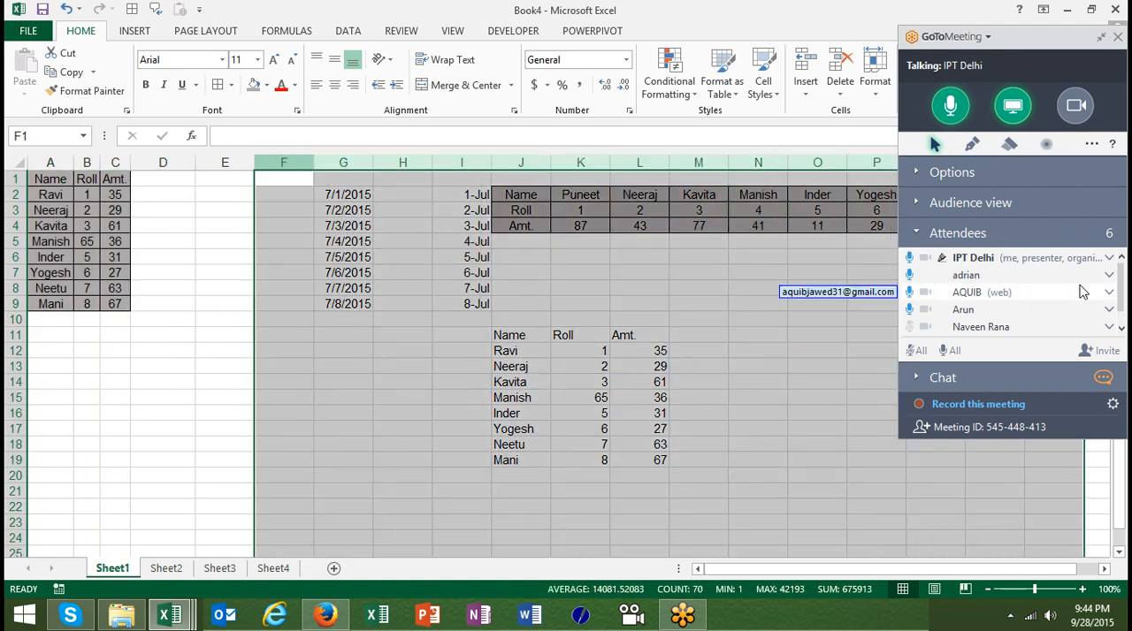
{"action": "key", "text": "Delete"}
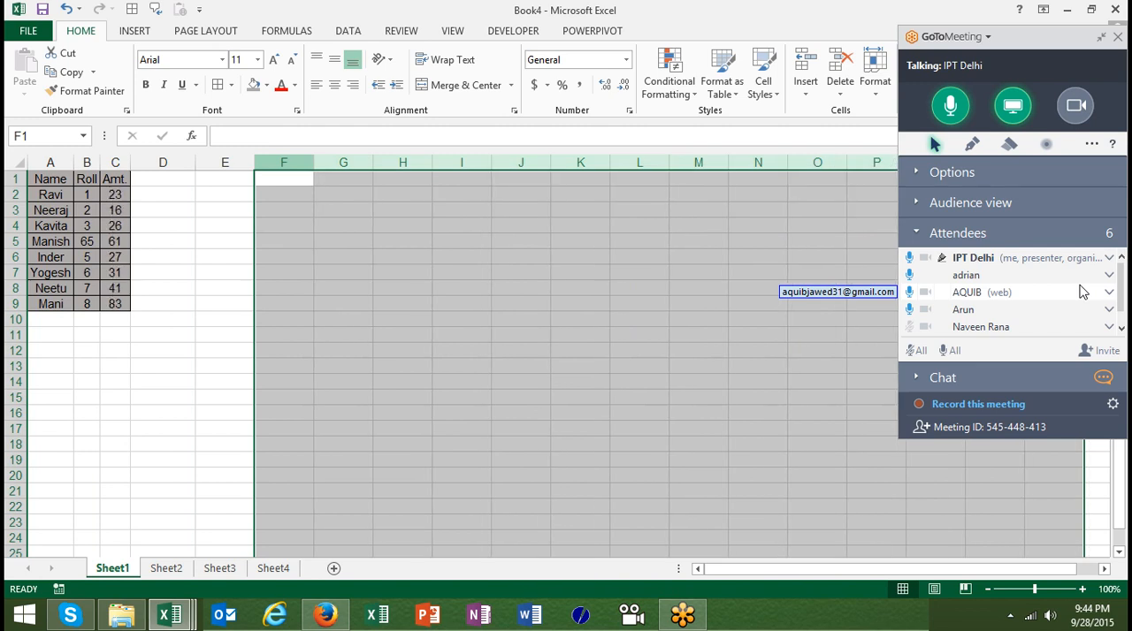
Copy the source table A1:C9 and paste it as a static picture at F2
{"action": "left_click", "coordinate": [45, 171]}
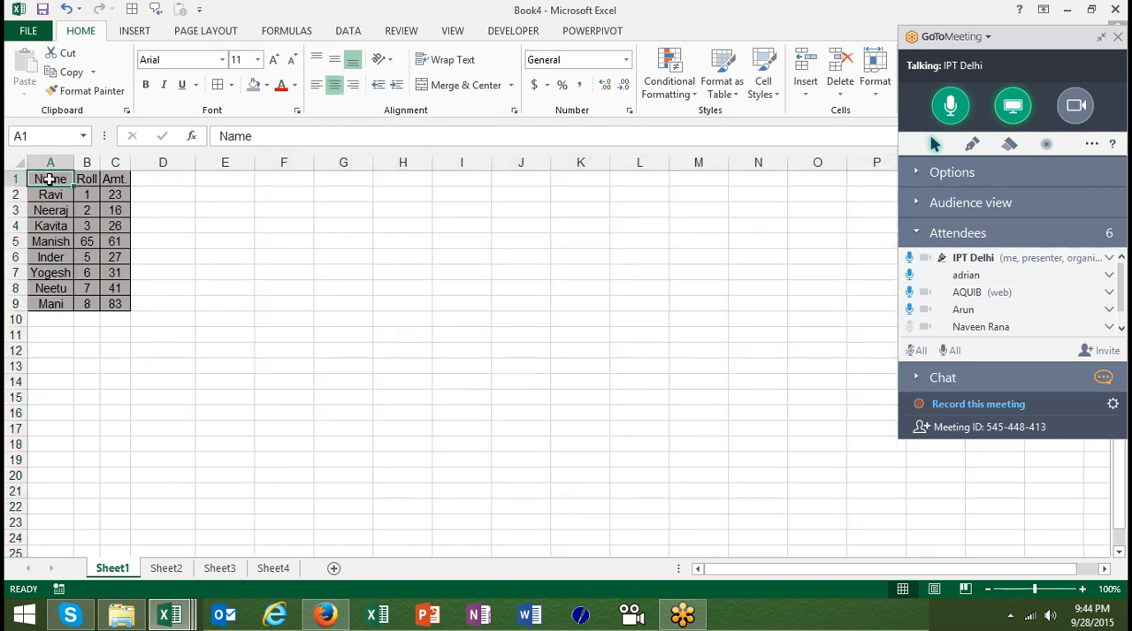
{"action": "key", "text": "ctrl+a"}
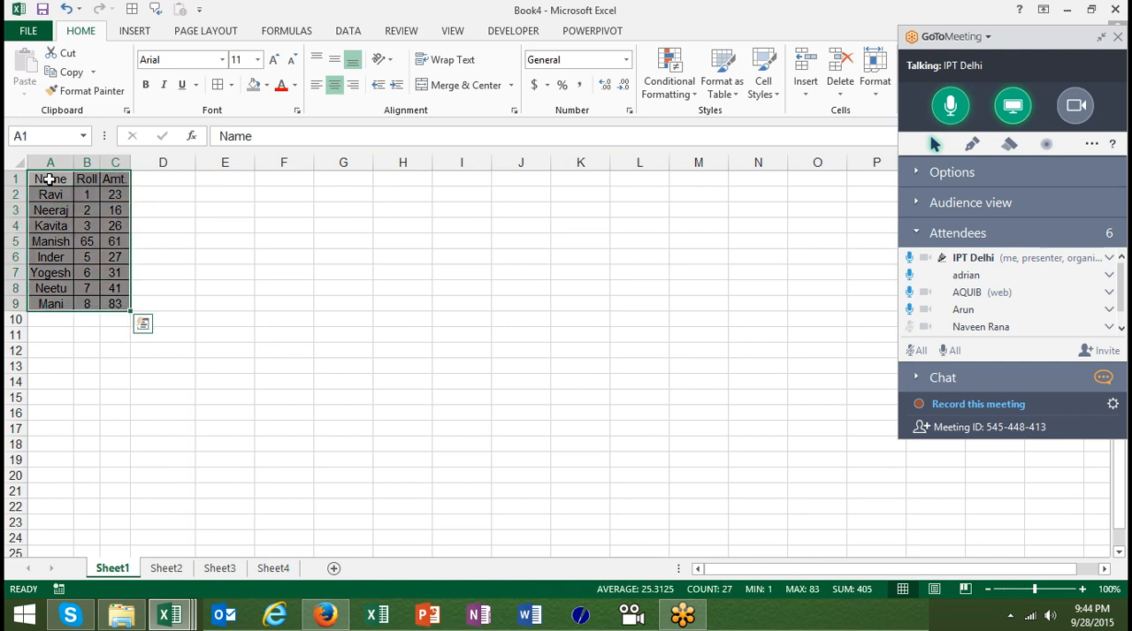
{"action": "key", "text": "ctrl+c"}
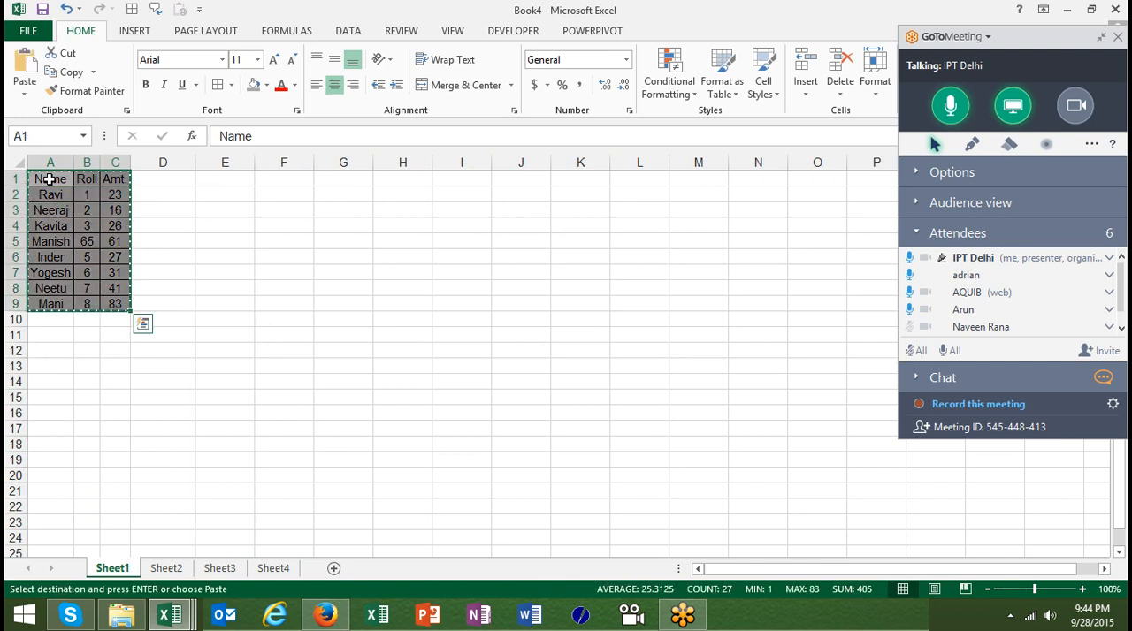
{"action": "left_click", "coordinate": [300, 191]}
{"action": "left_click", "coordinate": [25, 88]}
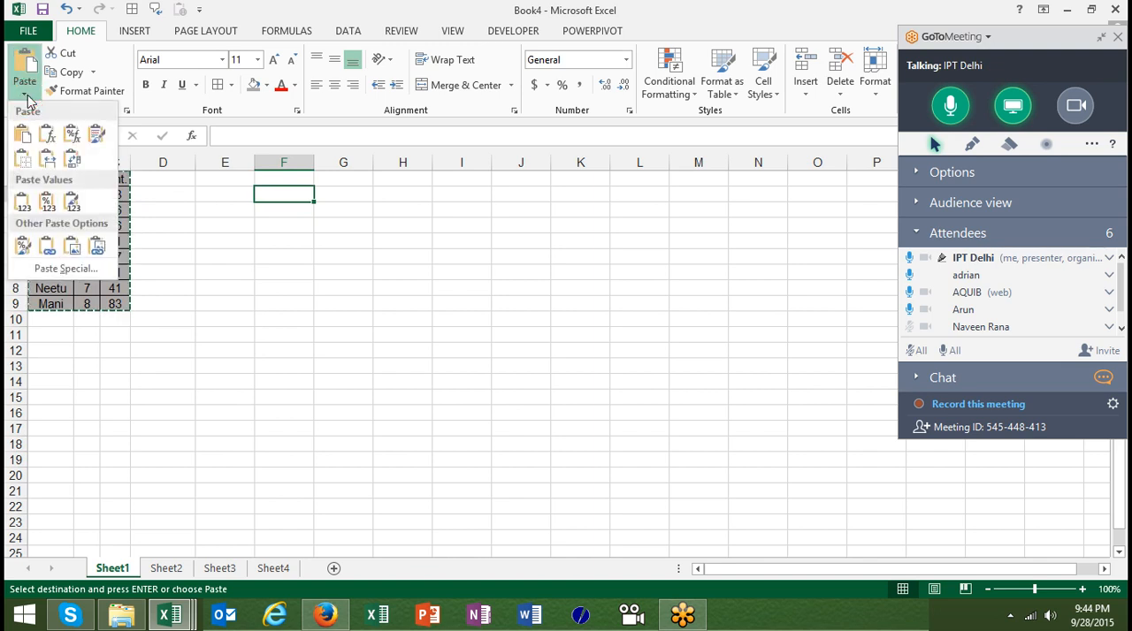
{"action": "left_click", "coordinate": [72, 252]}
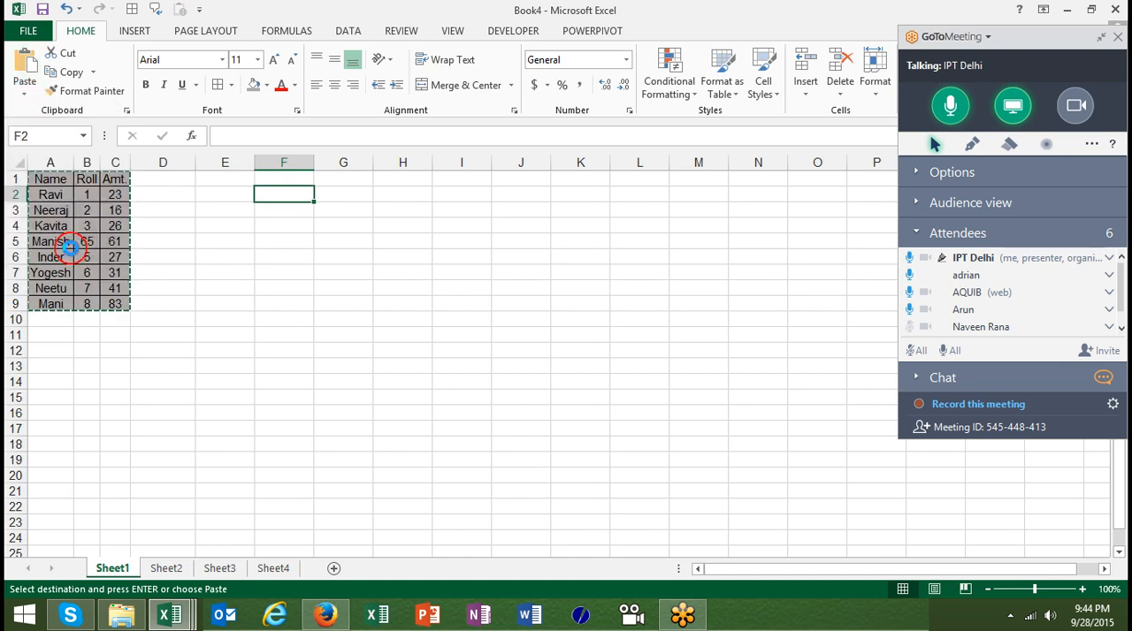
Move the pasted table picture and shrink it to cover about I9:J15
{"action": "left_click", "coordinate": [339, 238]}
{"action": "left_click_drag", "start_coordinate": [338, 239], "coordinate": [527, 351]}
{"action": "left_click_drag", "start_coordinate": [548, 440], "coordinate": [492, 390]}
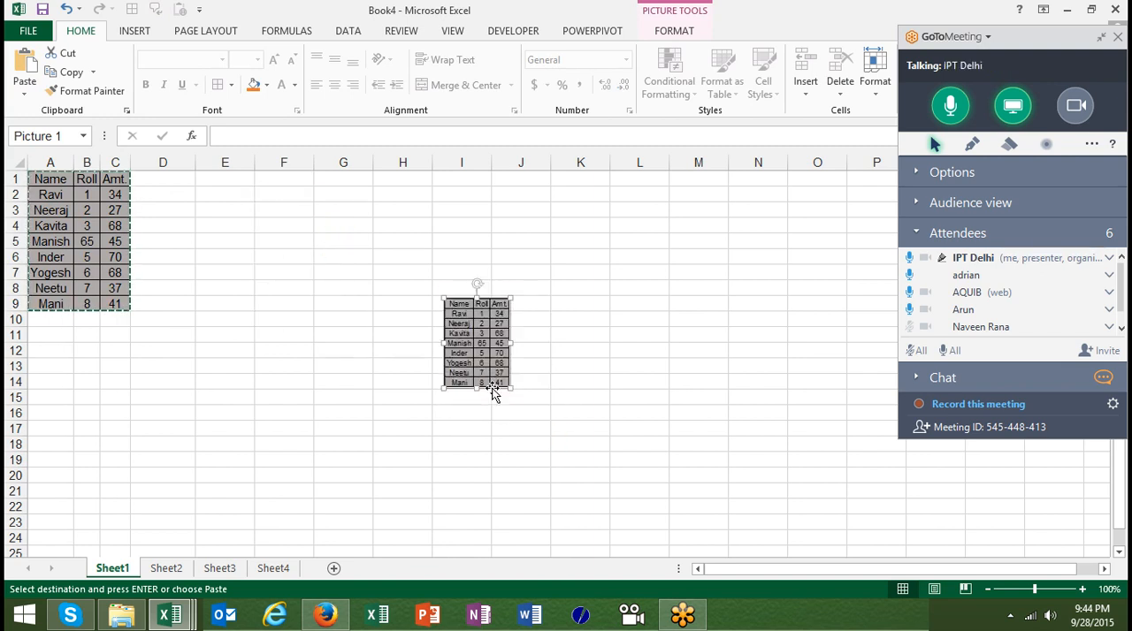
{"action": "mouse_move", "coordinate": [511, 389]}
{"action": "left_mouse_down"}
{"action": "mouse_move", "coordinate": [591, 498]}
{"action": "mouse_move", "coordinate": [571, 442]}
{"action": "mouse_move", "coordinate": [506, 408]}
{"action": "left_mouse_up"}
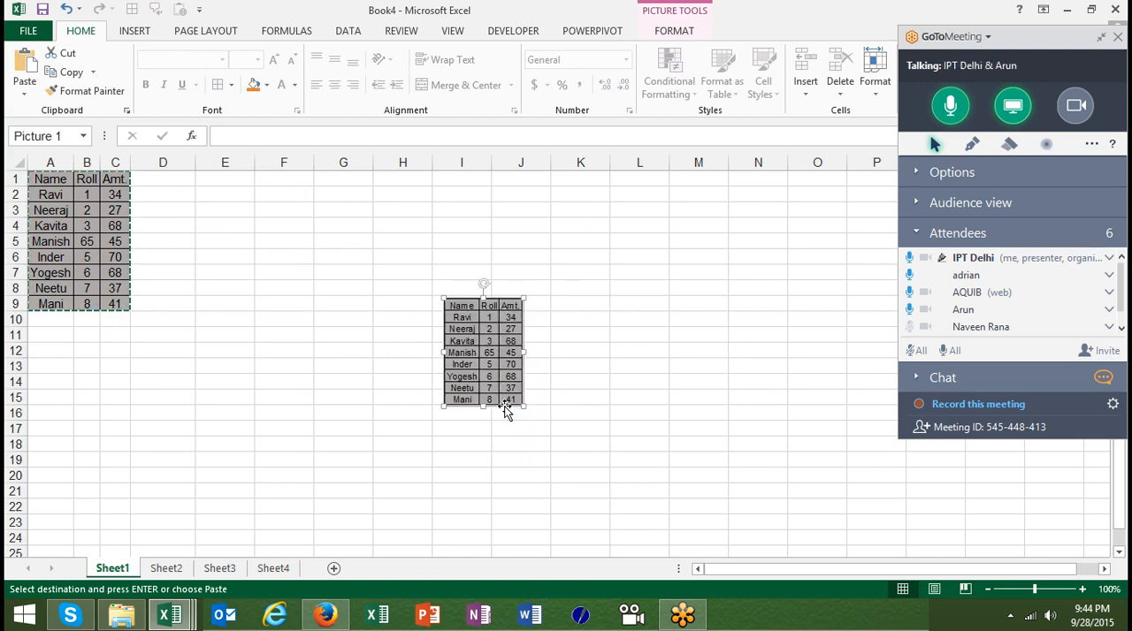
Paste the copied table as a linked picture at E10 and move it up to rows 1–9 in columns G and H
{"action": "left_click", "coordinate": [244, 320]}
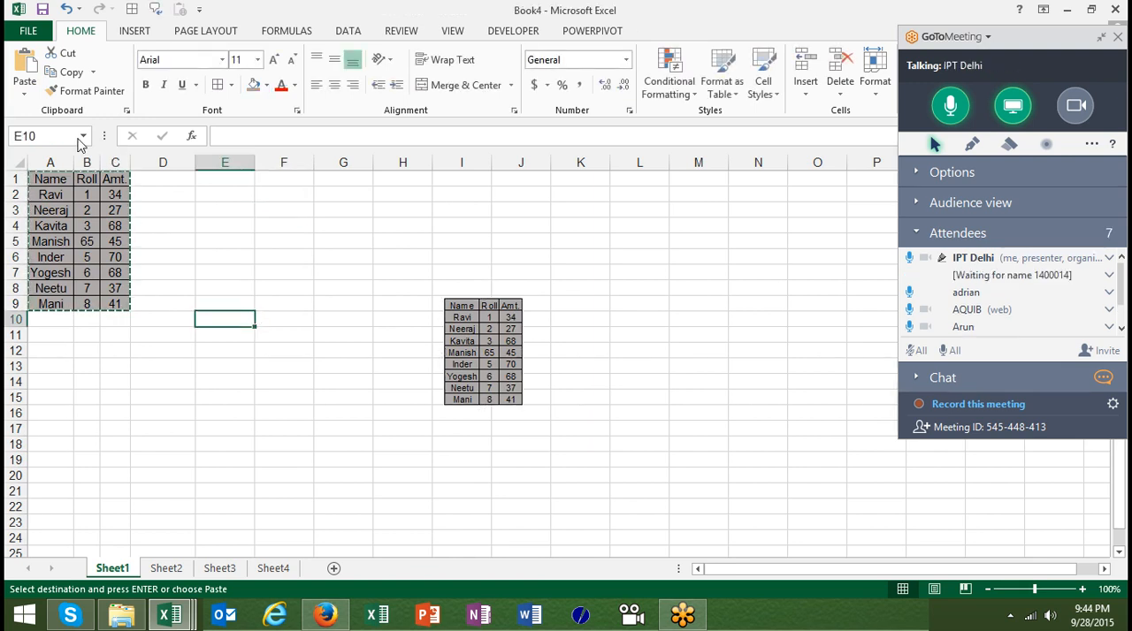
{"action": "left_click", "coordinate": [31, 93]}
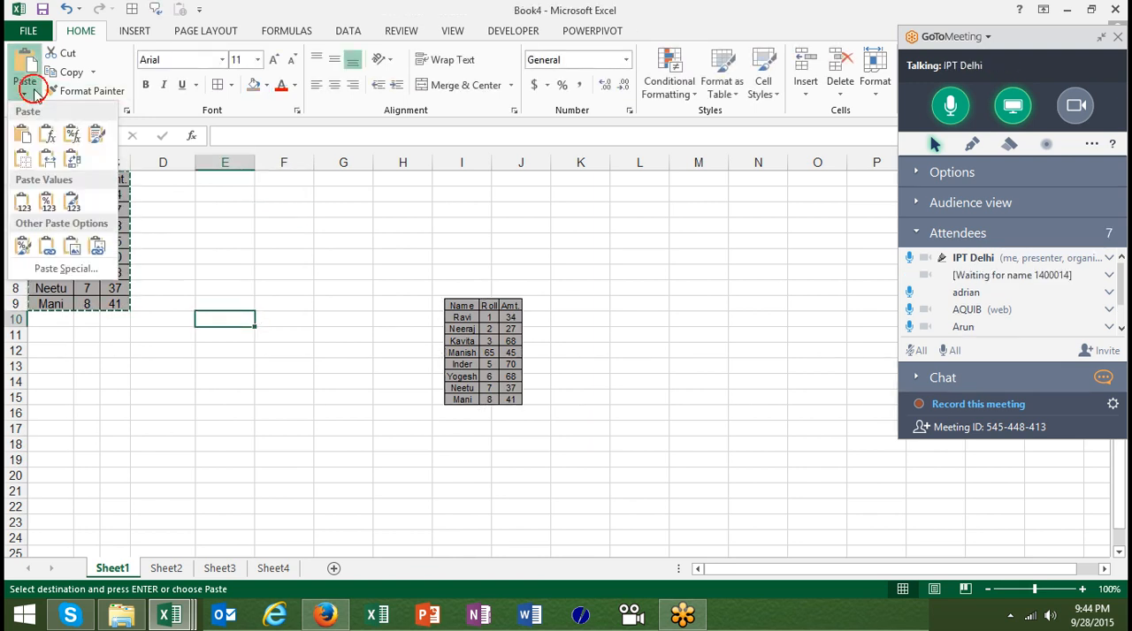
{"action": "left_click", "coordinate": [97, 252]}
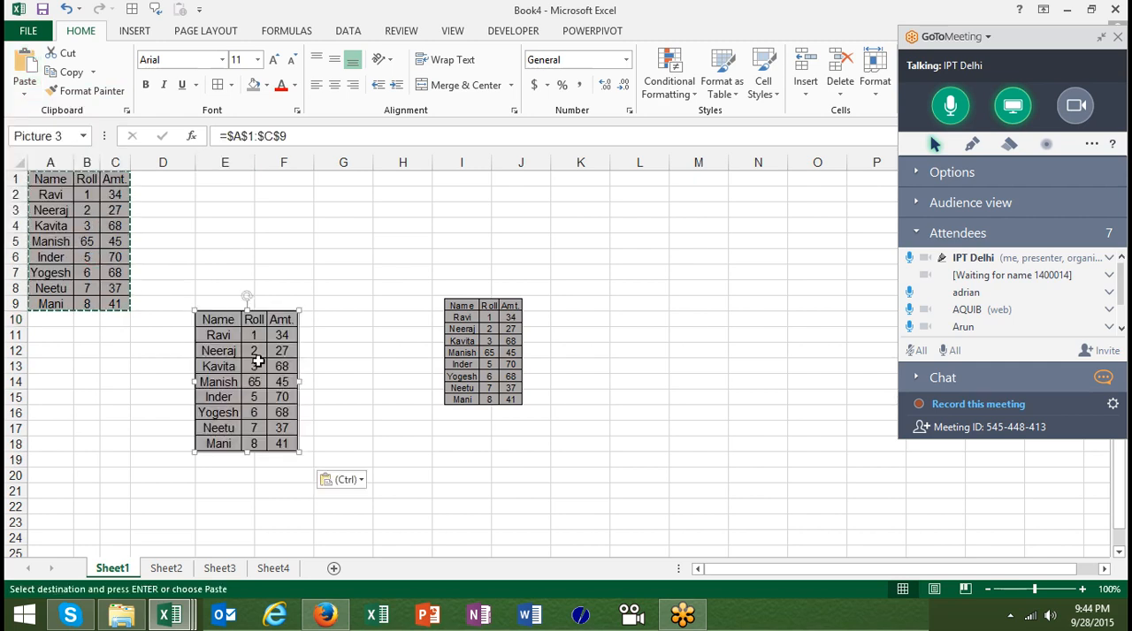
{"action": "left_click_drag", "start_coordinate": [253, 362], "coordinate": [395, 200]}
Fill cell C5 of the source table with standard green to test the linked picture
{"action": "left_click", "coordinate": [114, 240]}
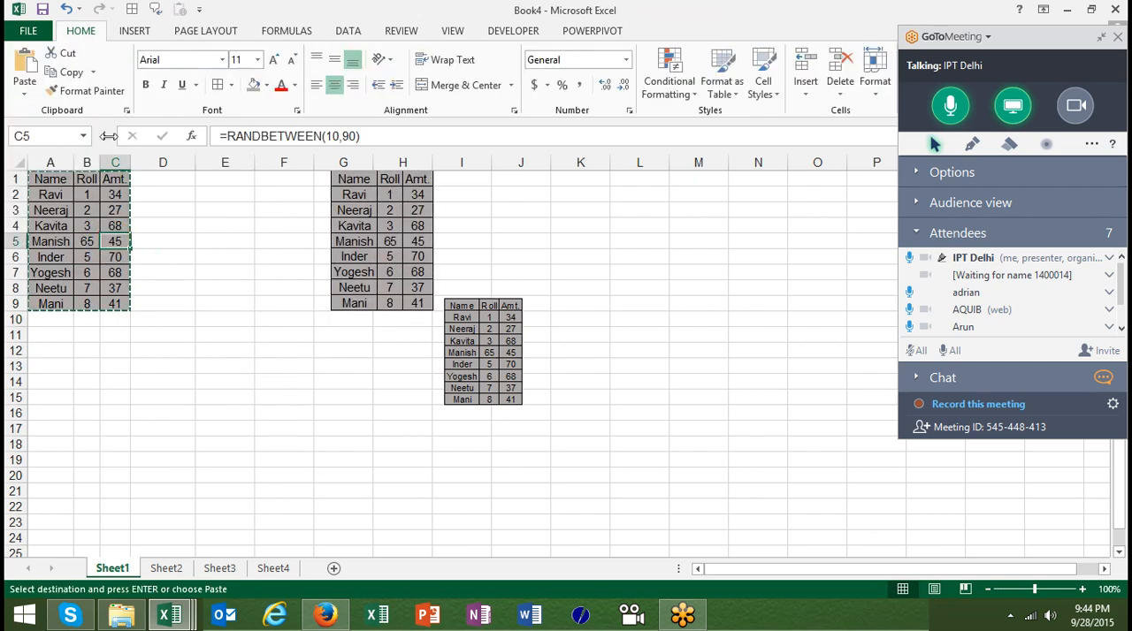
{"action": "left_click", "coordinate": [266, 85]}
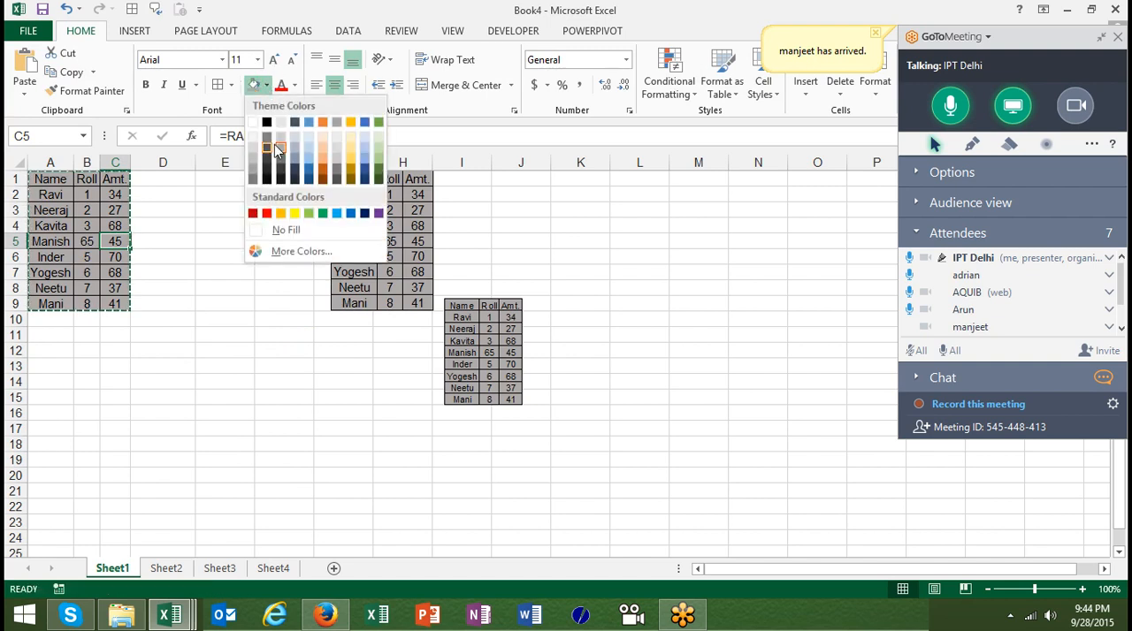
{"action": "left_click", "coordinate": [322, 213]}
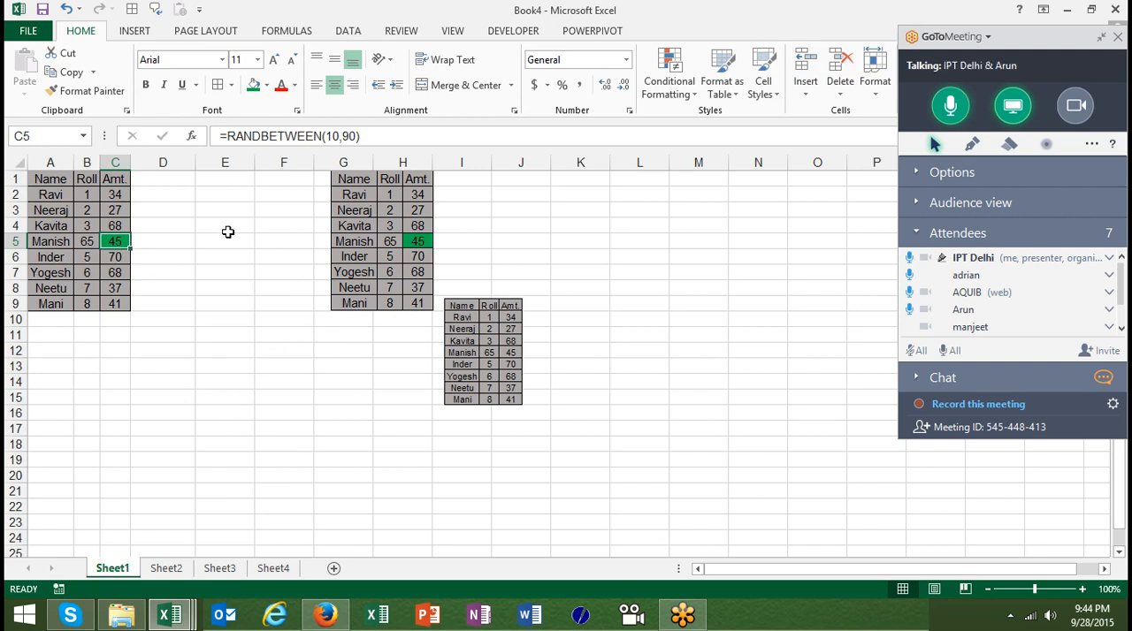
{"action": "left_click", "coordinate": [336, 365]}
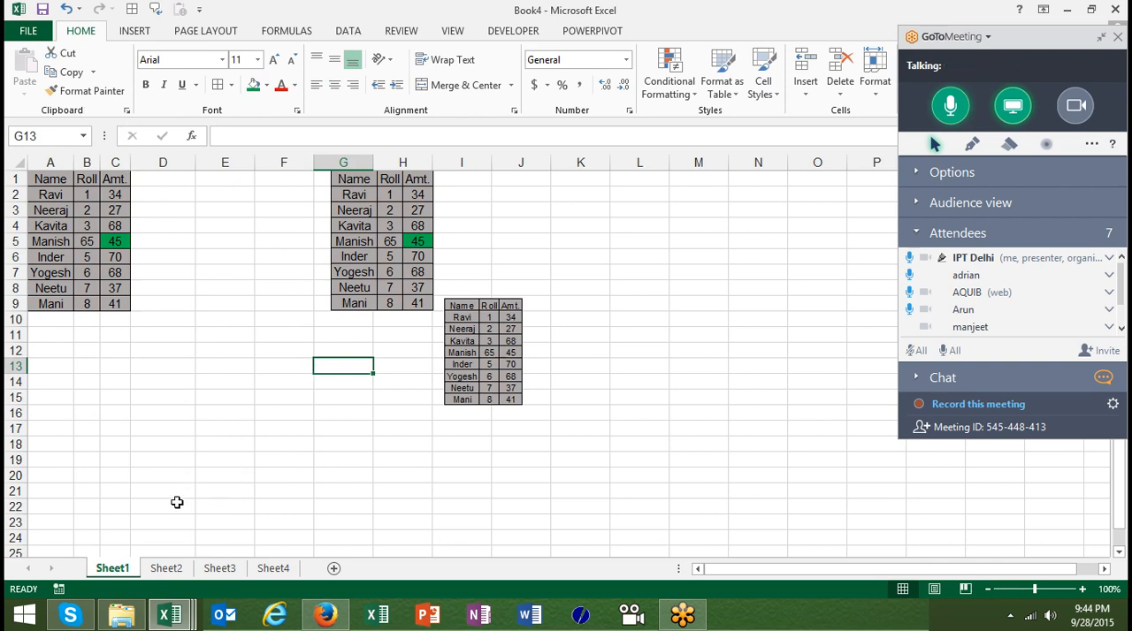
Switch to Sheet2 and show the Office Clipboard pane
{"action": "left_click", "coordinate": [166, 568]}
{"action": "left_click", "coordinate": [422, 335]}
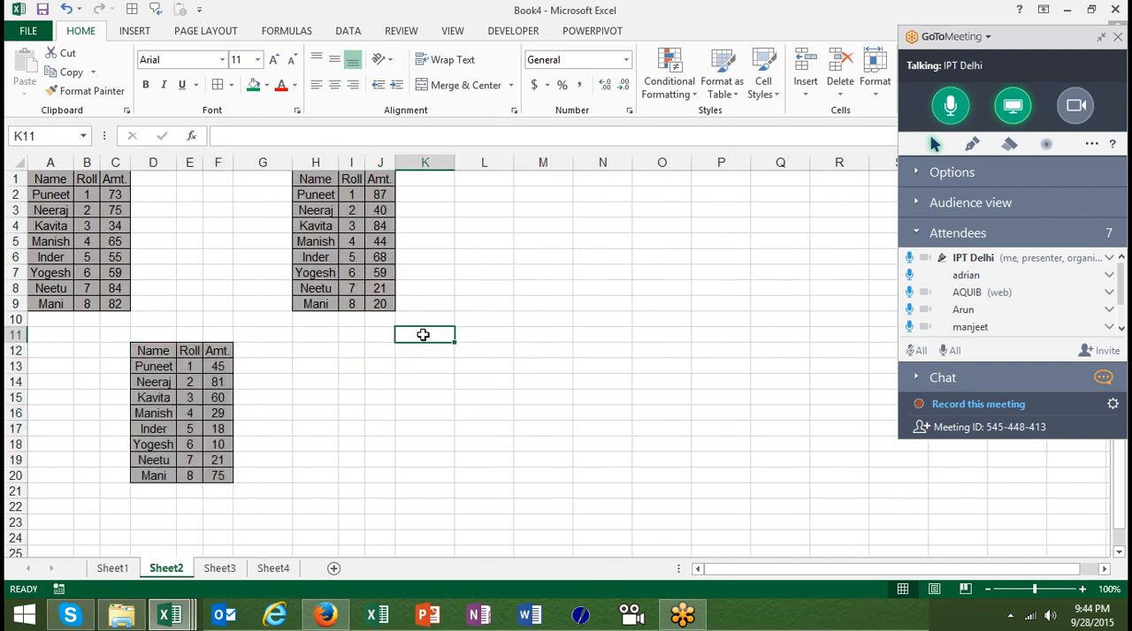
{"action": "left_click", "coordinate": [126, 112]}
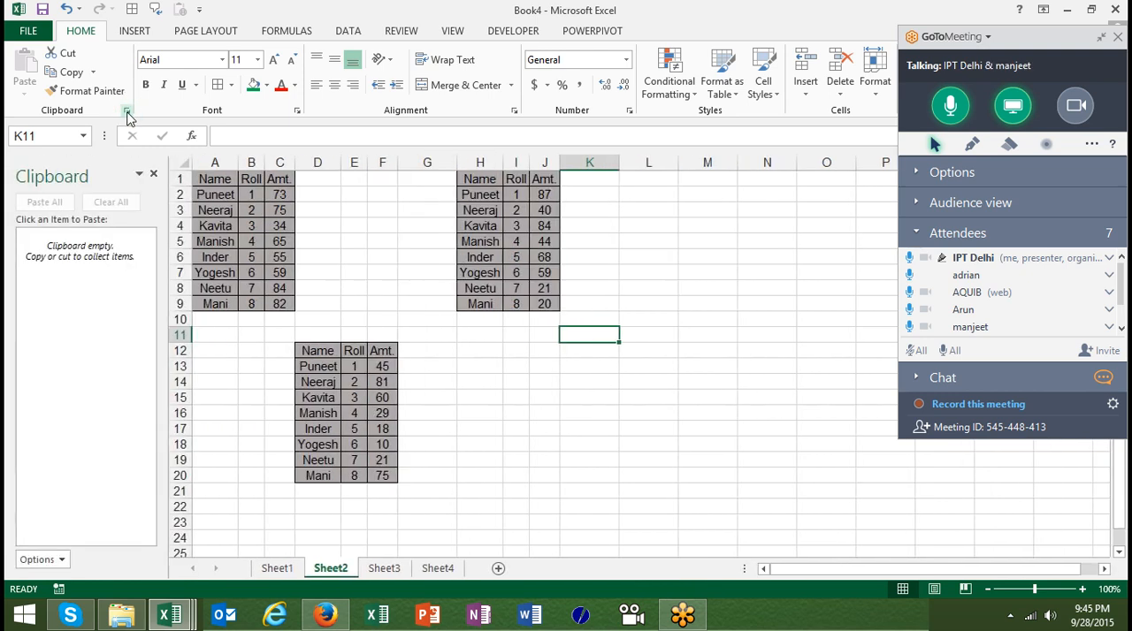
{"action": "left_click", "coordinate": [205, 182]}
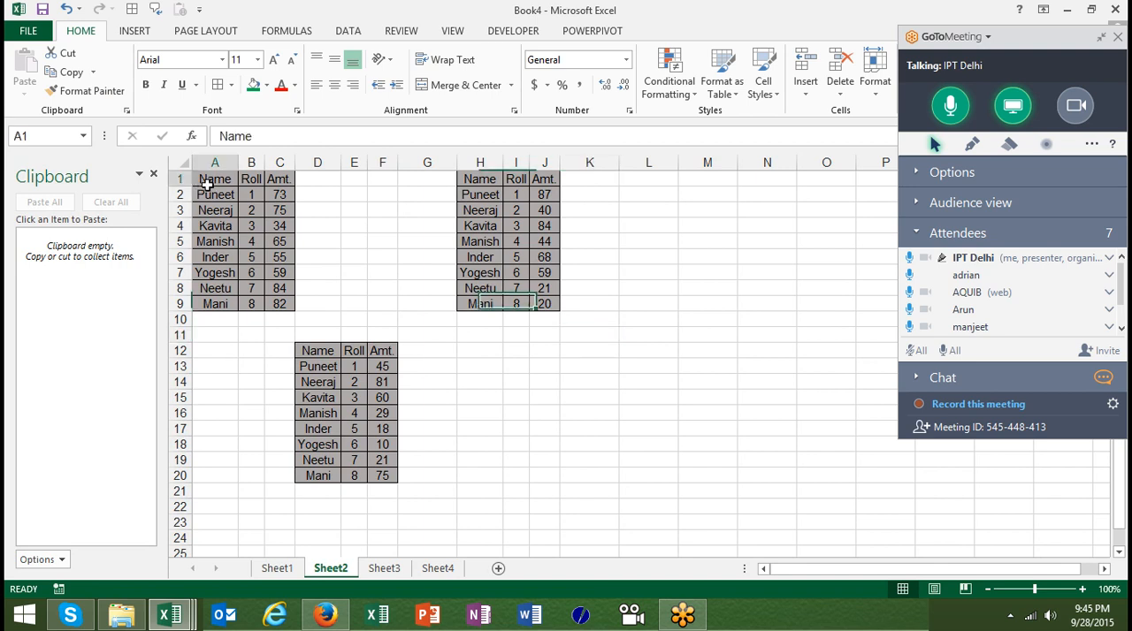
{"action": "key", "text": "shift+Right"}
{"action": "key", "text": "shift+Right"}
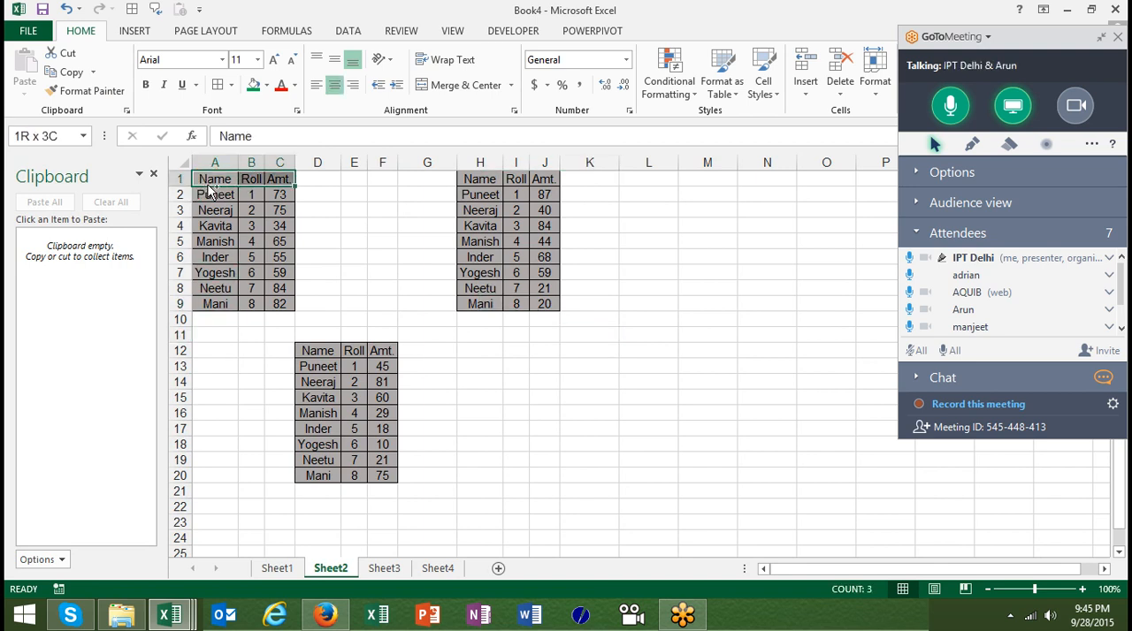
{"action": "key", "text": "ctrl+shift+Down"}
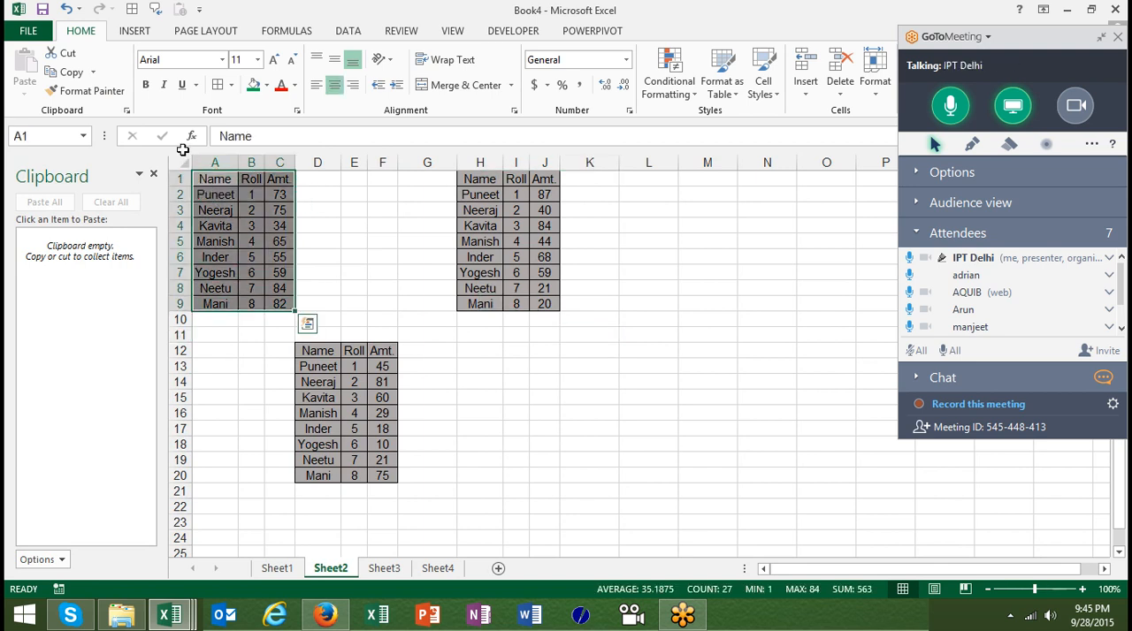
{"action": "key", "text": "ctrl+q"}
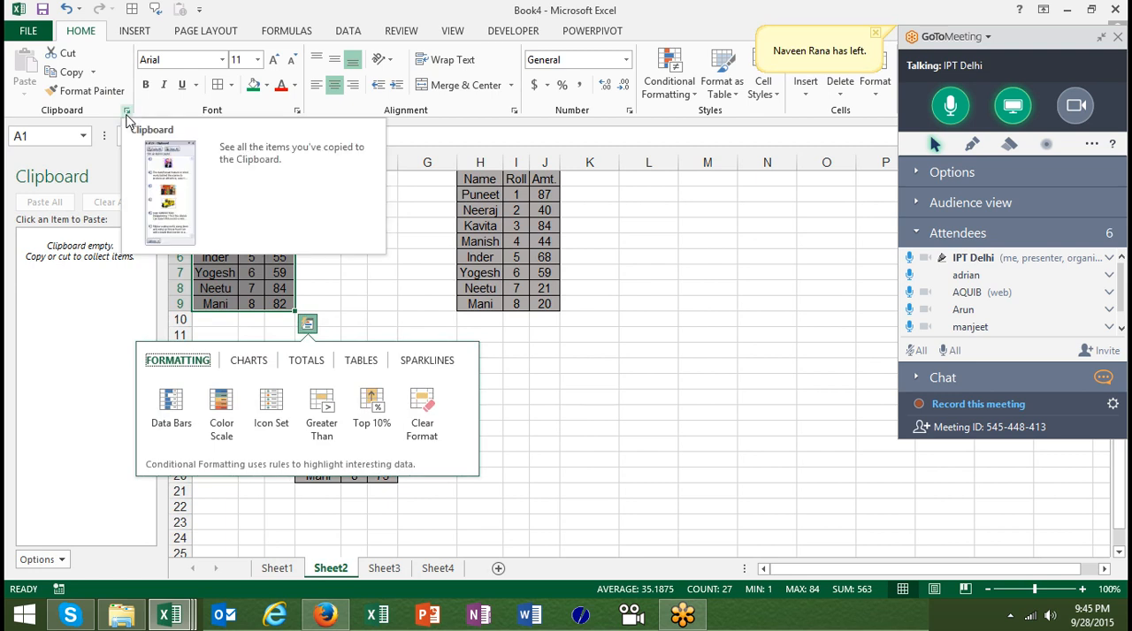
{"action": "left_click", "coordinate": [283, 272]}
Copy the table A1:C9 on Sheet2 so it is collected in the Office Clipboard
{"action": "key", "text": "ctrl+Up"}
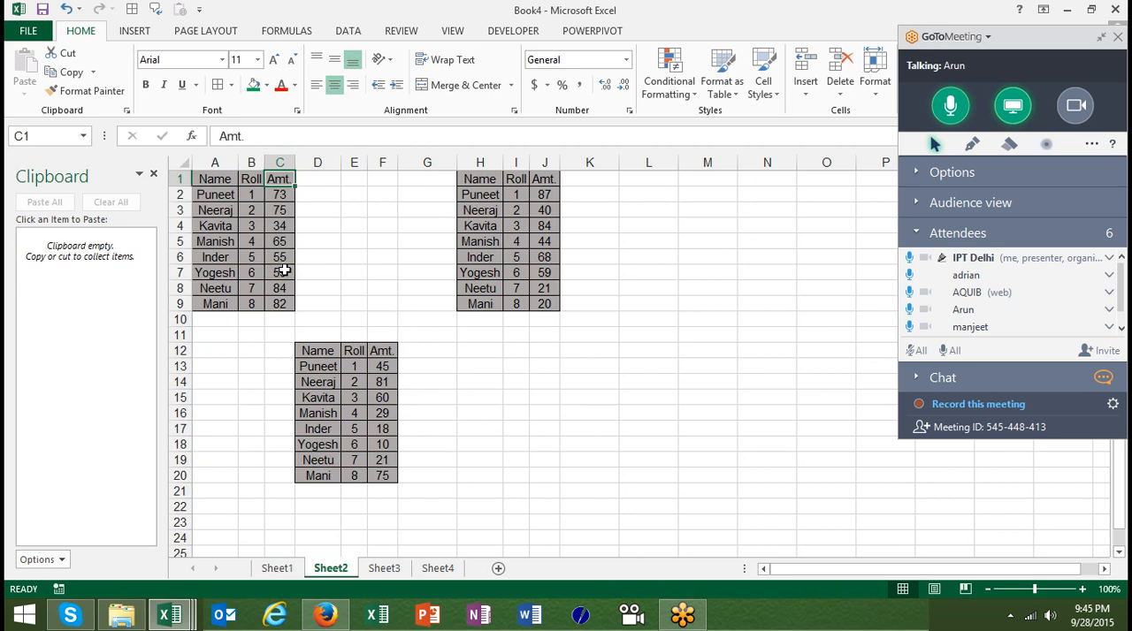
{"action": "key", "text": "ctrl+Left"}
{"action": "key", "text": "ctrl+shift+Right"}
{"action": "key", "text": "ctrl+shift+Down"}
{"action": "key", "text": "ctrl+c"}
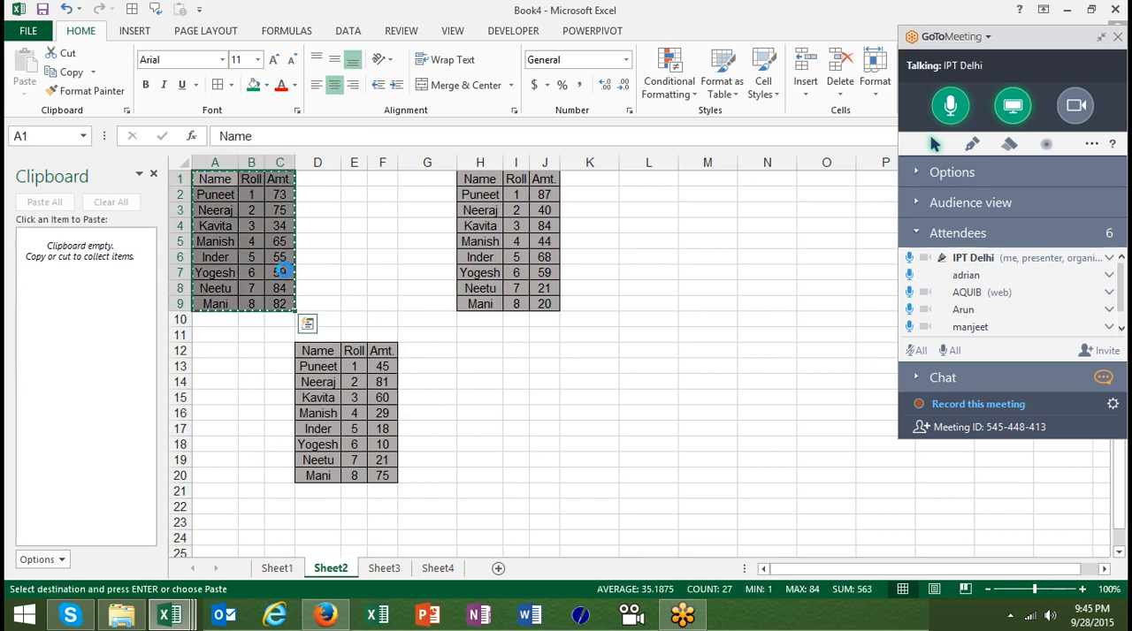
Copy the second table H1:J9 to add it to the Office Clipboard
{"action": "double_click", "coordinate": [491, 178]}
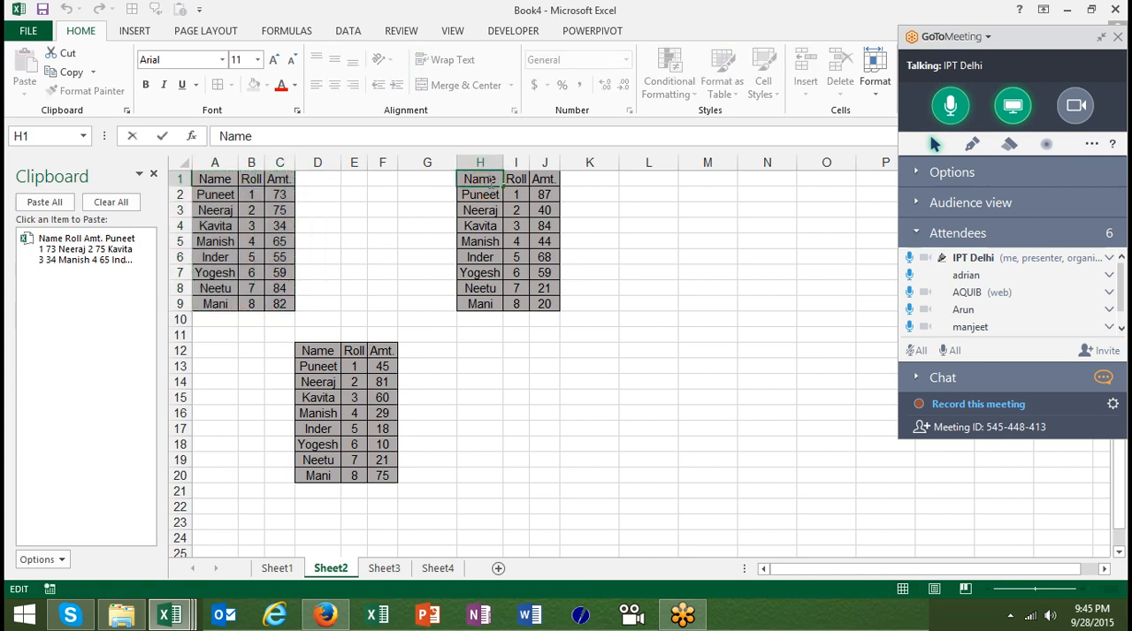
{"action": "key", "text": "Escape"}
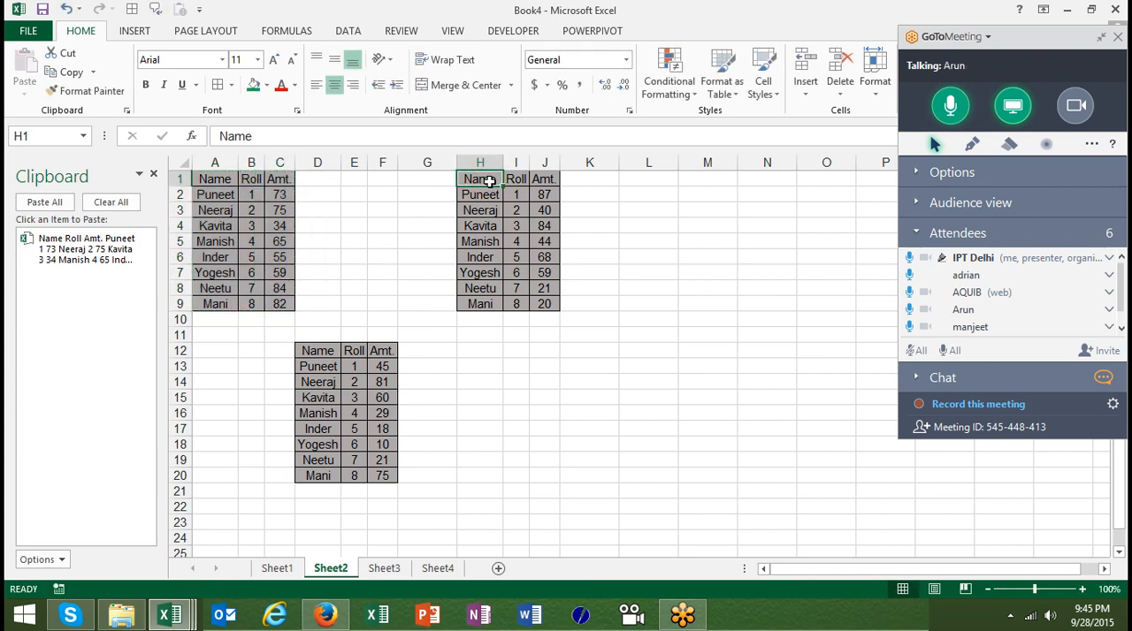
{"action": "left_click_drag", "start_coordinate": [489, 182], "coordinate": [545, 303]}
{"action": "key", "text": "ctrl+c"}
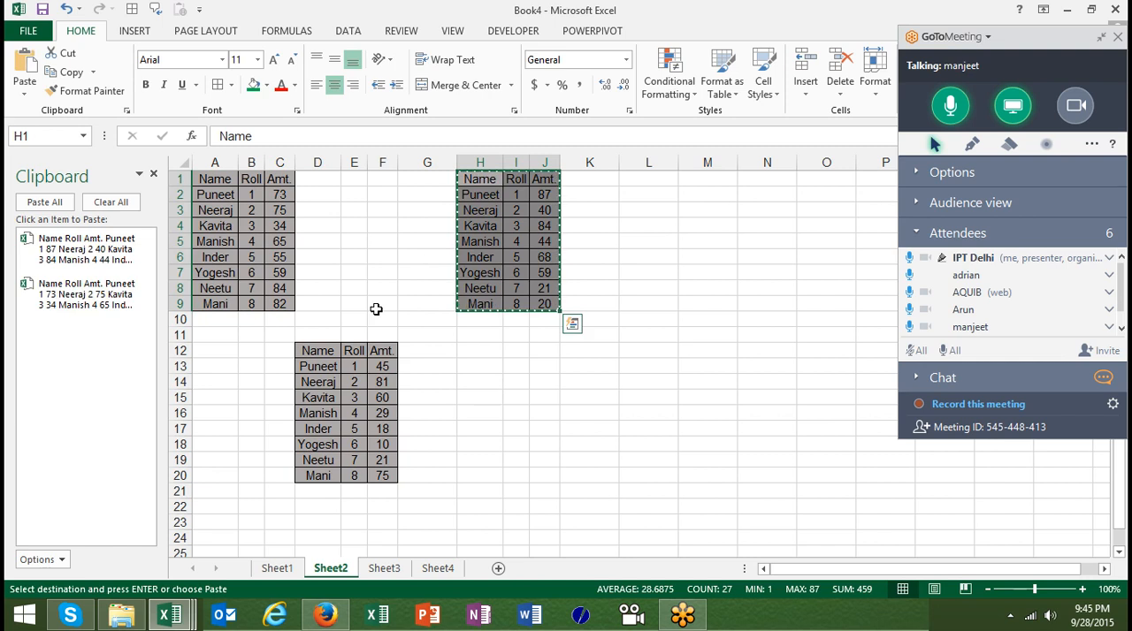
Copy the third table D12:F20 on Sheet2 to add it to the Office Clipboard
{"action": "left_click", "coordinate": [325, 367]}
{"action": "left_click", "coordinate": [326, 357]}
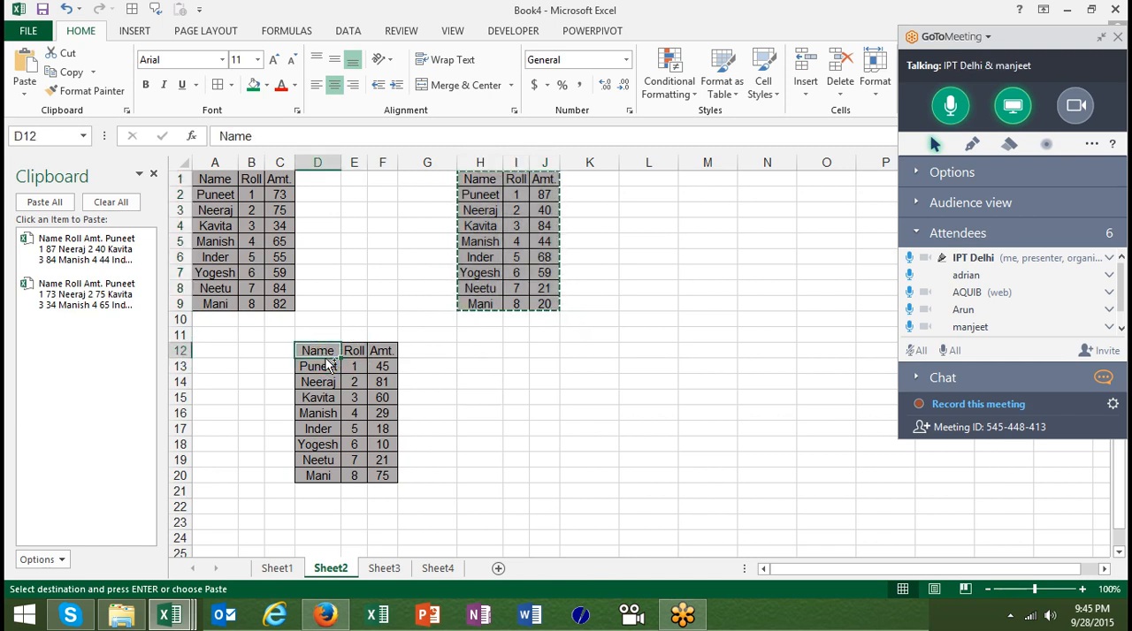
{"action": "key", "text": "ctrl+a"}
{"action": "key", "text": "ctrl+c"}
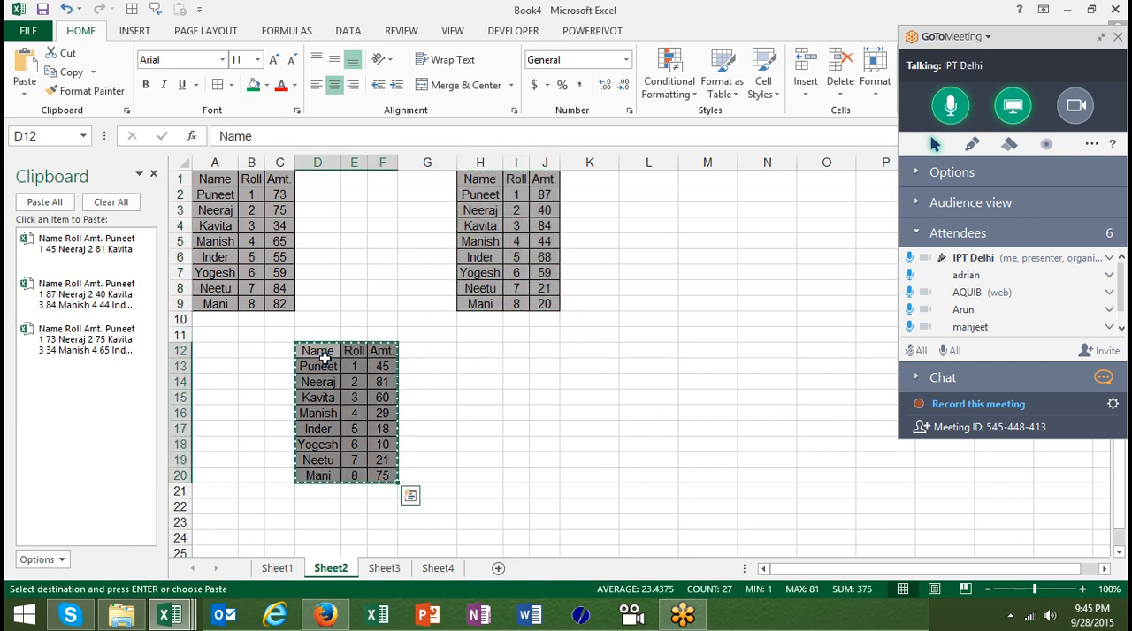
Add a new worksheet after Sheet2 and paste the collected Office Clipboard tables at cell A1
{"action": "left_click", "coordinate": [499, 570]}
{"action": "left_click", "coordinate": [42, 203]}
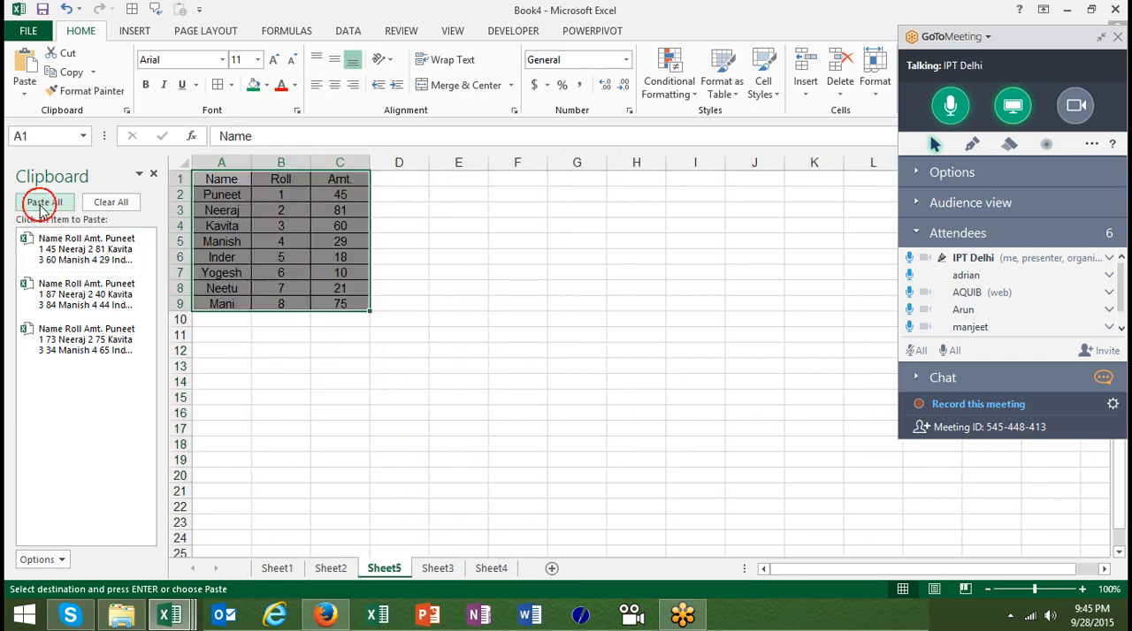
{"action": "left_click", "coordinate": [42, 204]}
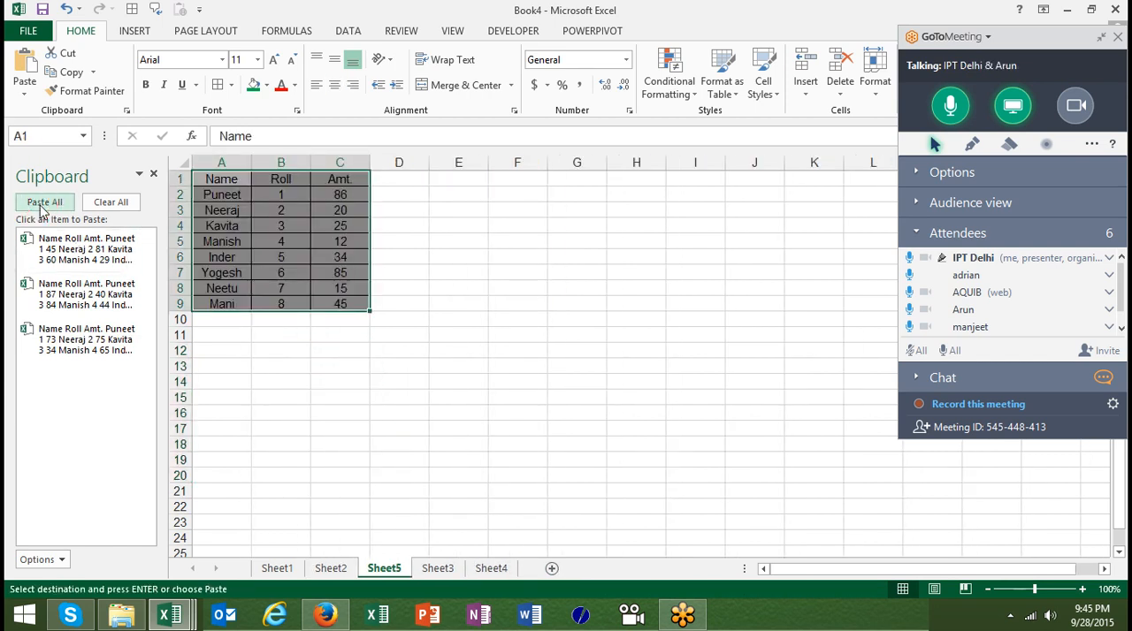
{"action": "left_click", "coordinate": [42, 206]}
{"action": "left_click", "coordinate": [40, 205]}
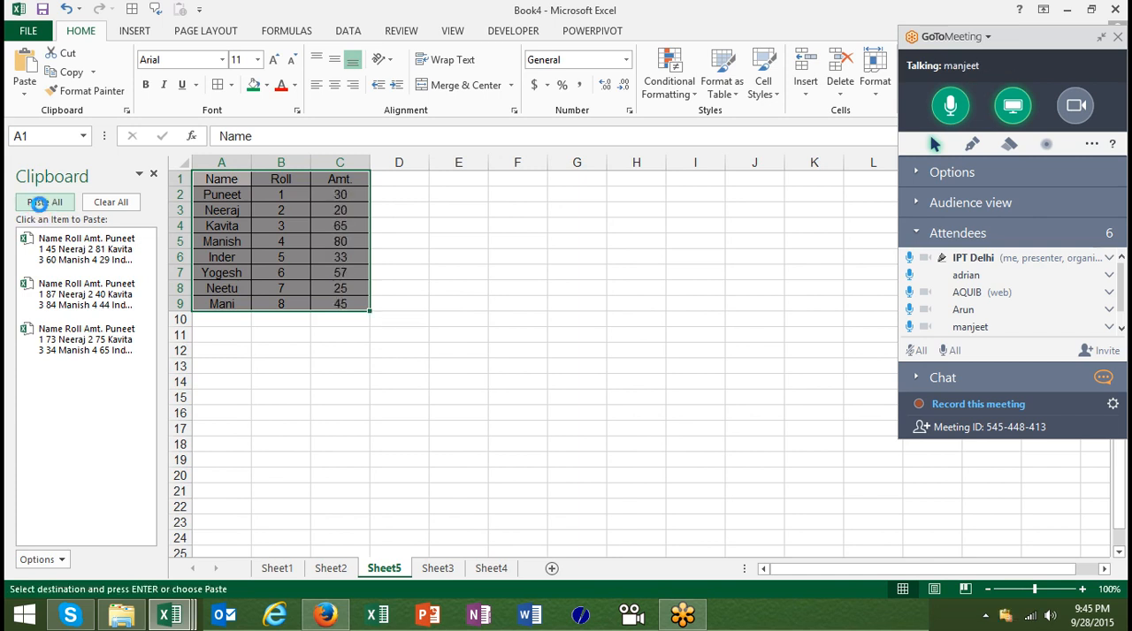
{"action": "left_click", "coordinate": [40, 204]}
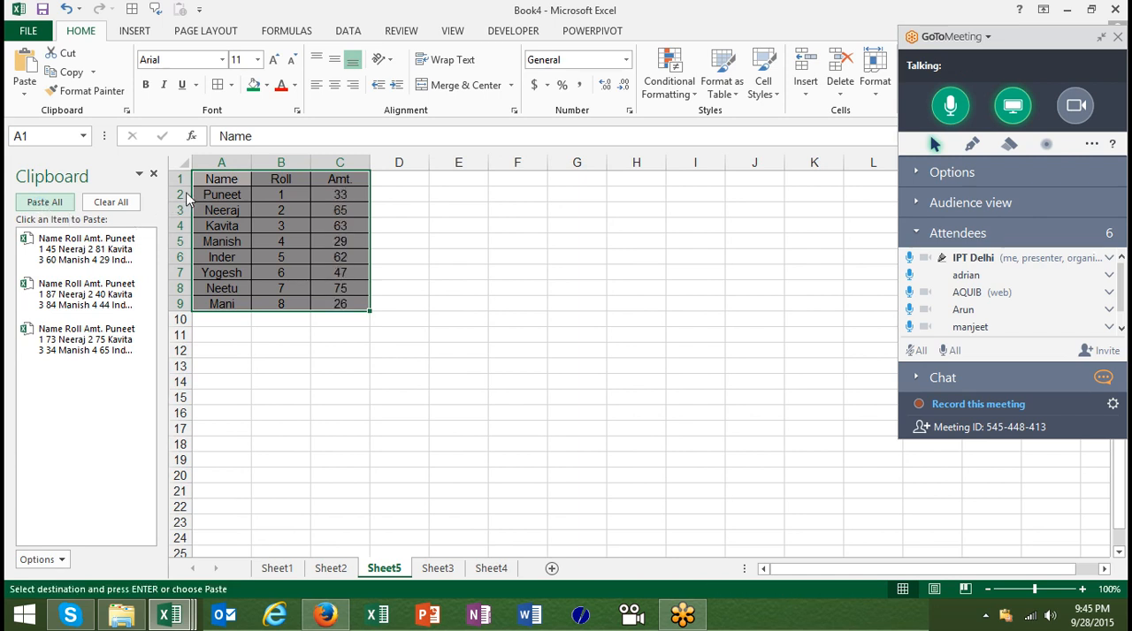
{"action": "left_click", "coordinate": [91, 307]}
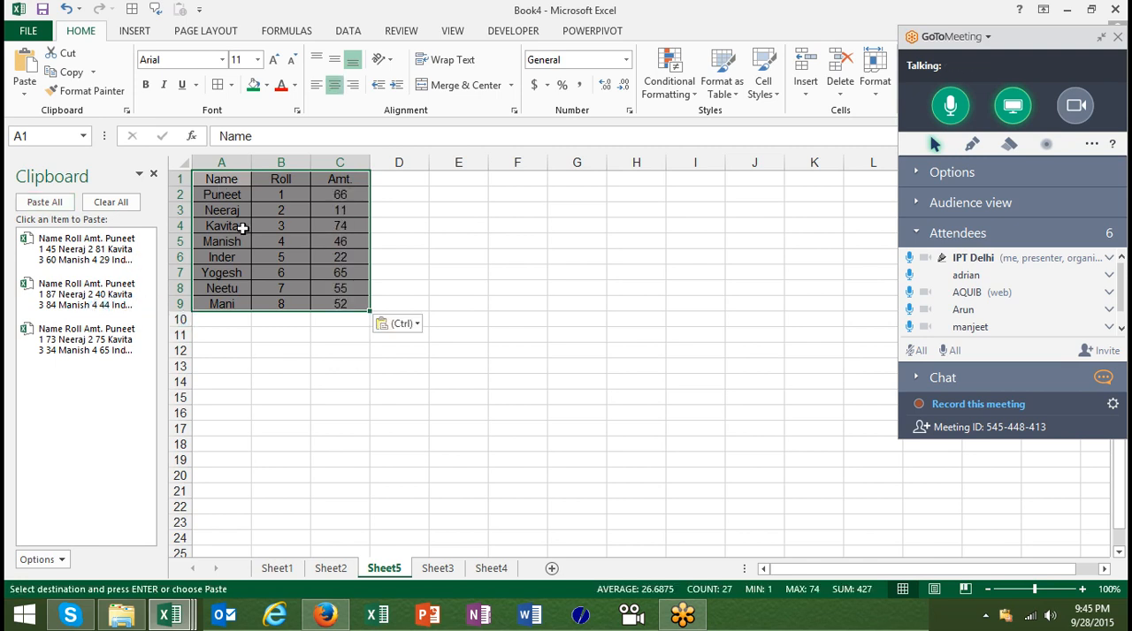
Paste all collected clipboard tables directly below the existing table, starting at cell A10
{"action": "key", "text": "ctrl+Down"}
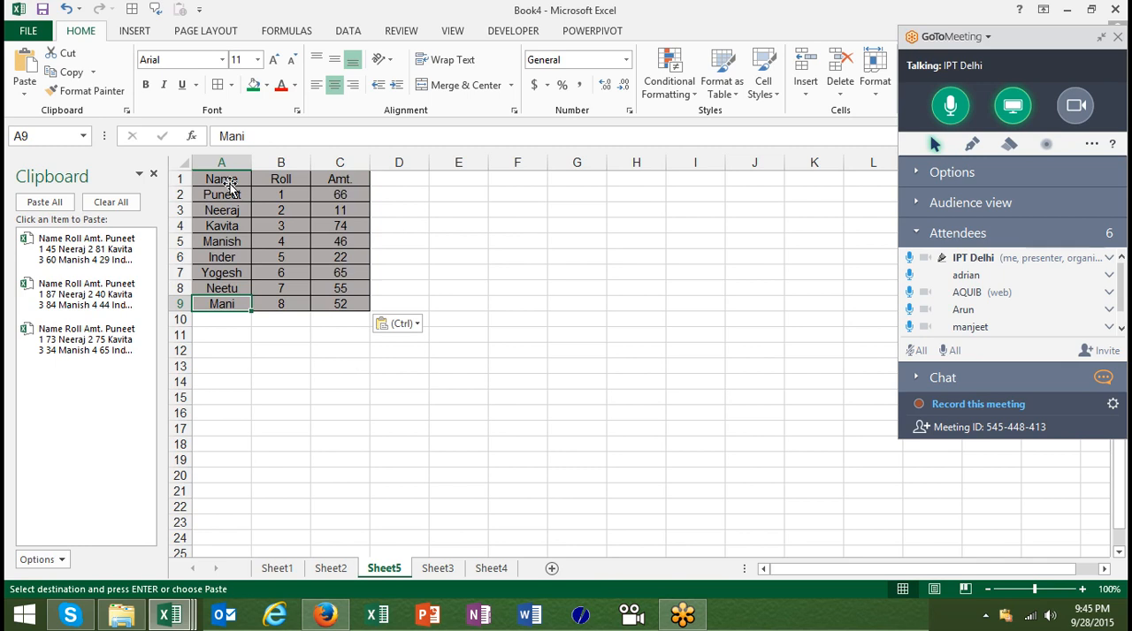
{"action": "key", "text": "Down"}
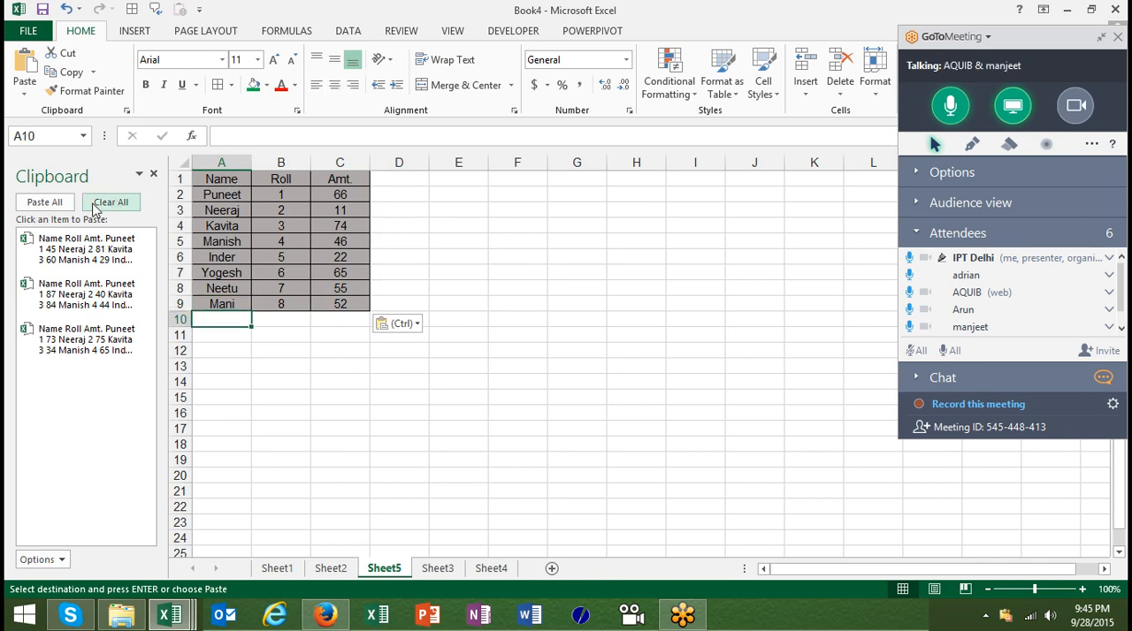
{"action": "left_click", "coordinate": [44, 202]}
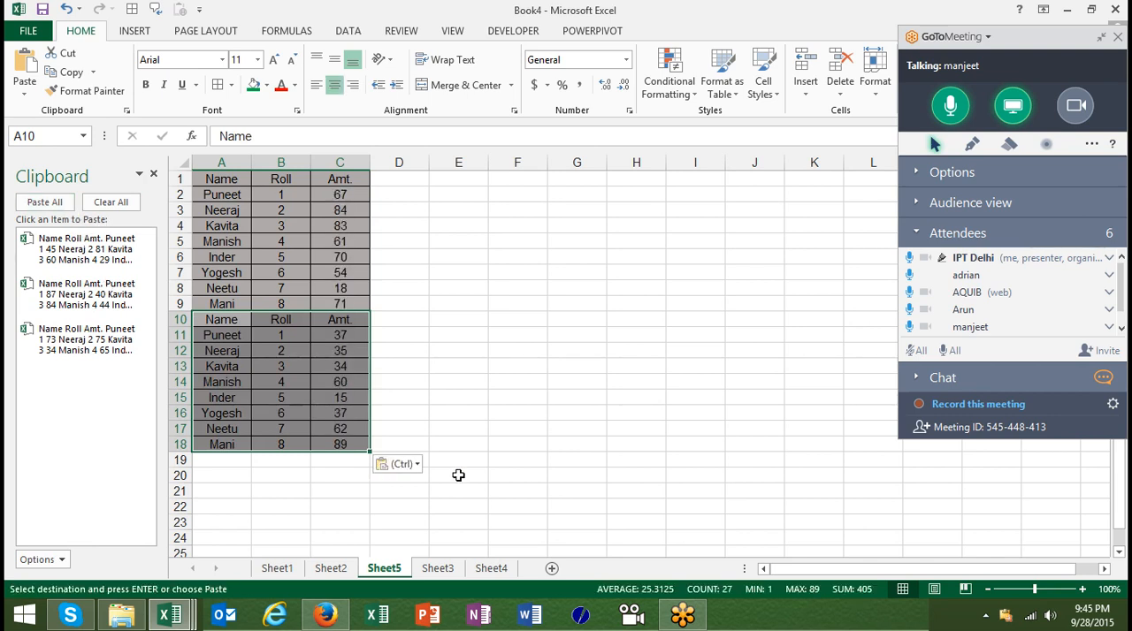
Add another worksheet after Sheet4, paste all collected tables at A1 and the first-copied table at A10
{"action": "left_click", "coordinate": [442, 569]}
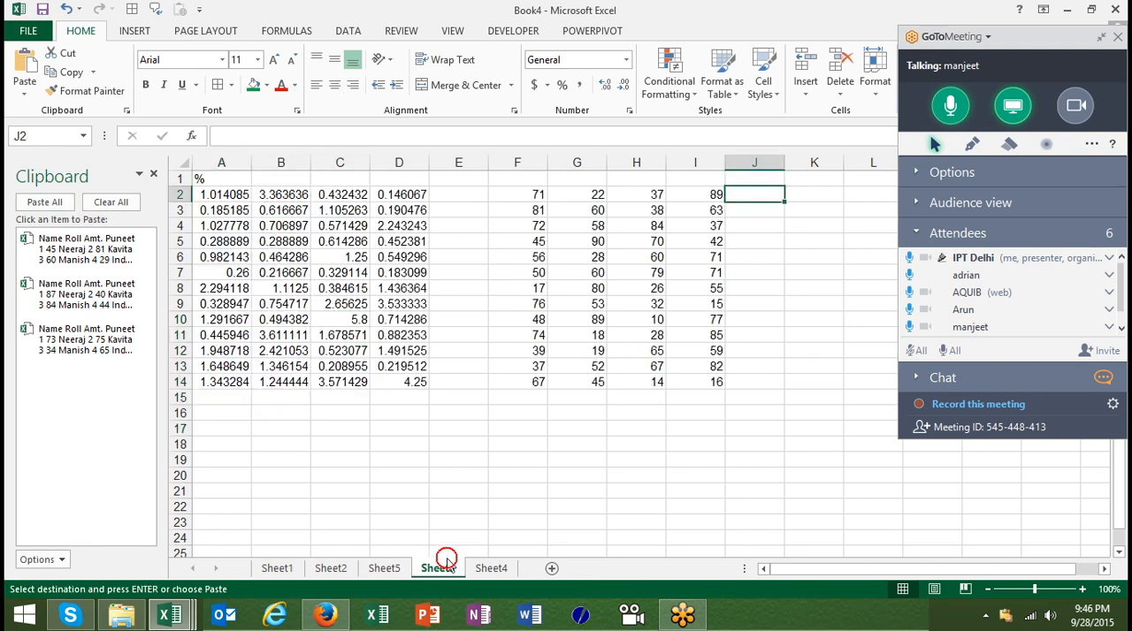
{"action": "left_click", "coordinate": [510, 567]}
{"action": "left_click", "coordinate": [550, 567]}
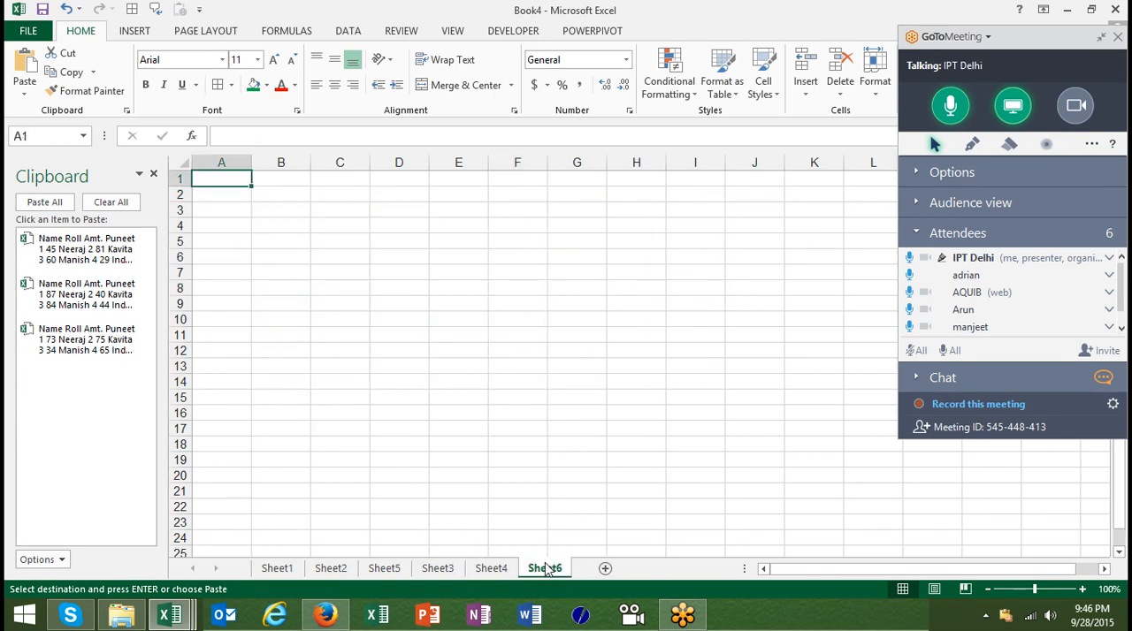
{"action": "left_click", "coordinate": [41, 203]}
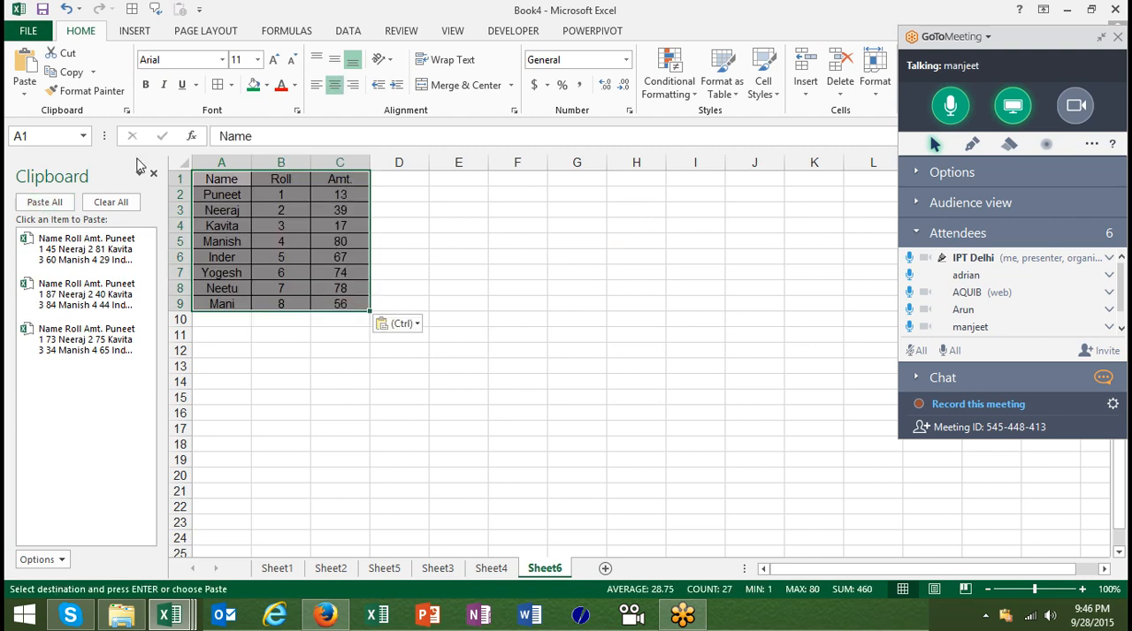
{"action": "left_click", "coordinate": [214, 324]}
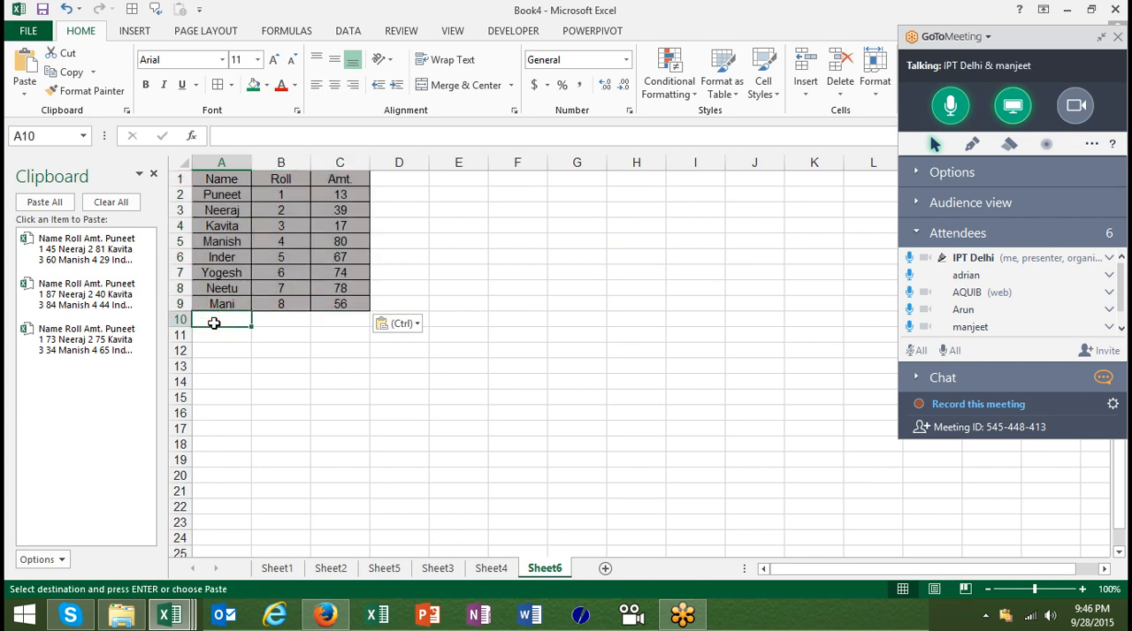
{"action": "left_click", "coordinate": [96, 345]}
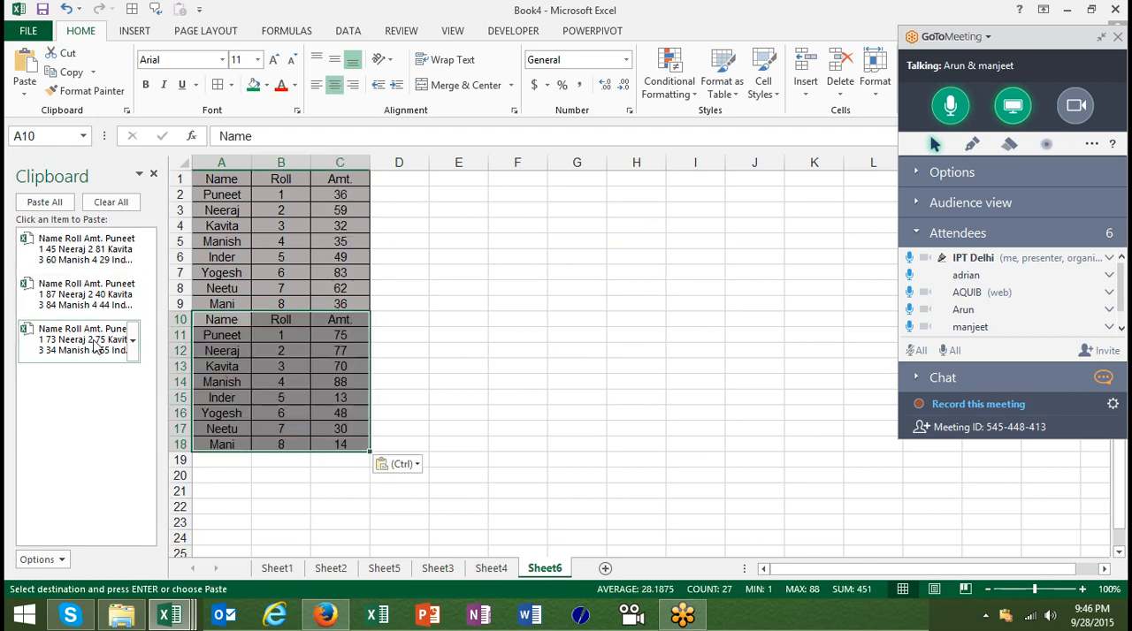
Try to paste the first-copied clipboard table at cell A19, and close the Office Clipboard pane
{"action": "left_click", "coordinate": [227, 464]}
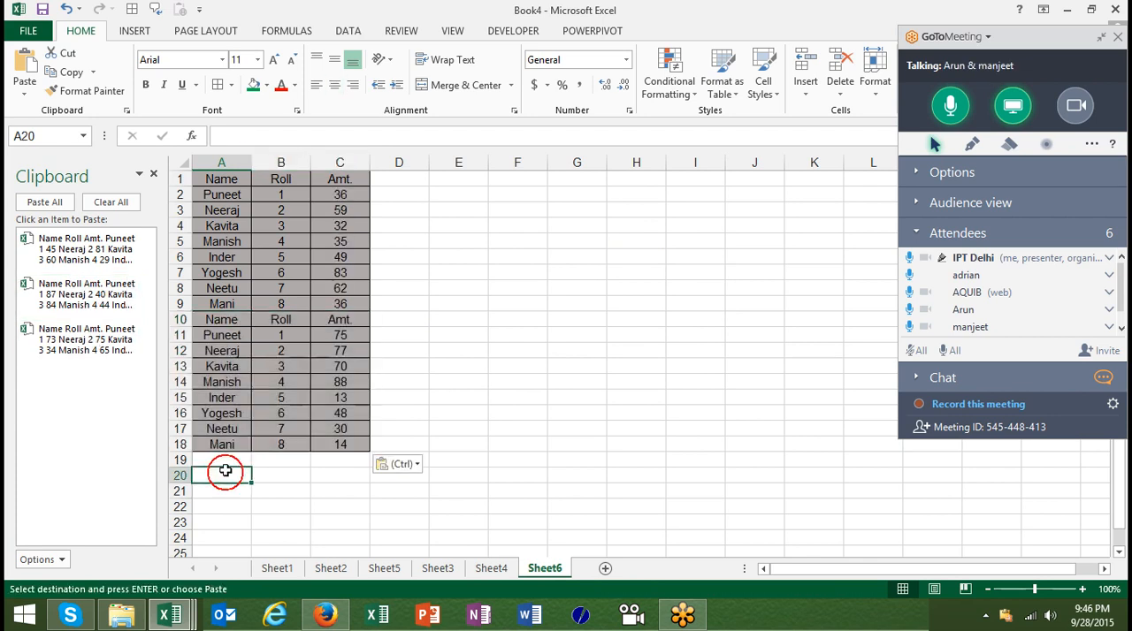
{"action": "left_click", "coordinate": [69, 336]}
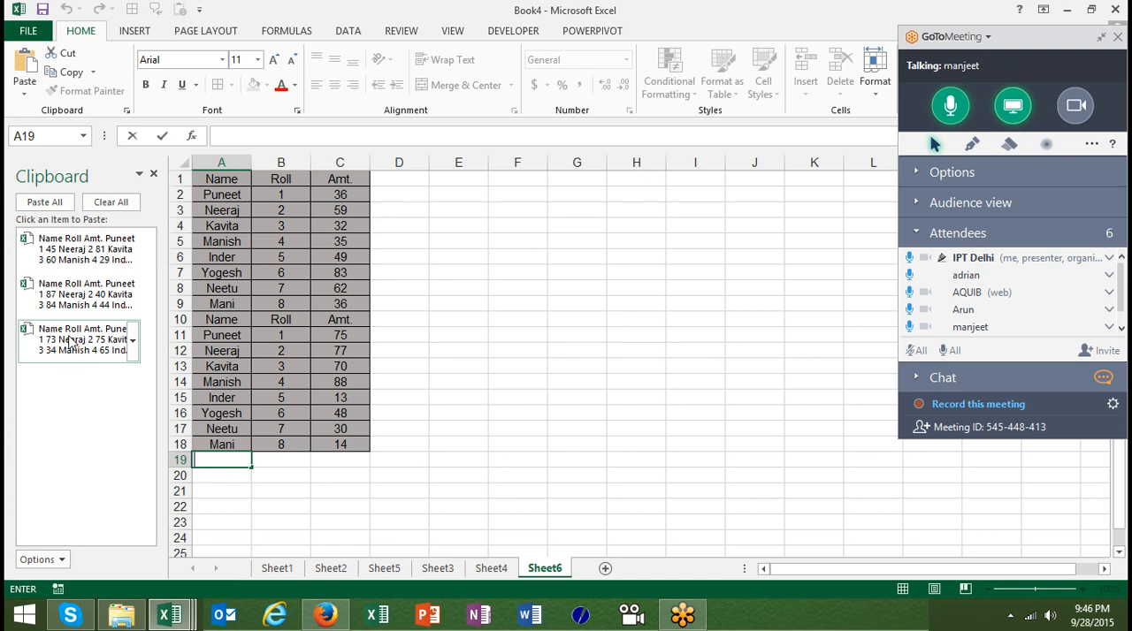
{"action": "left_click", "coordinate": [154, 175]}
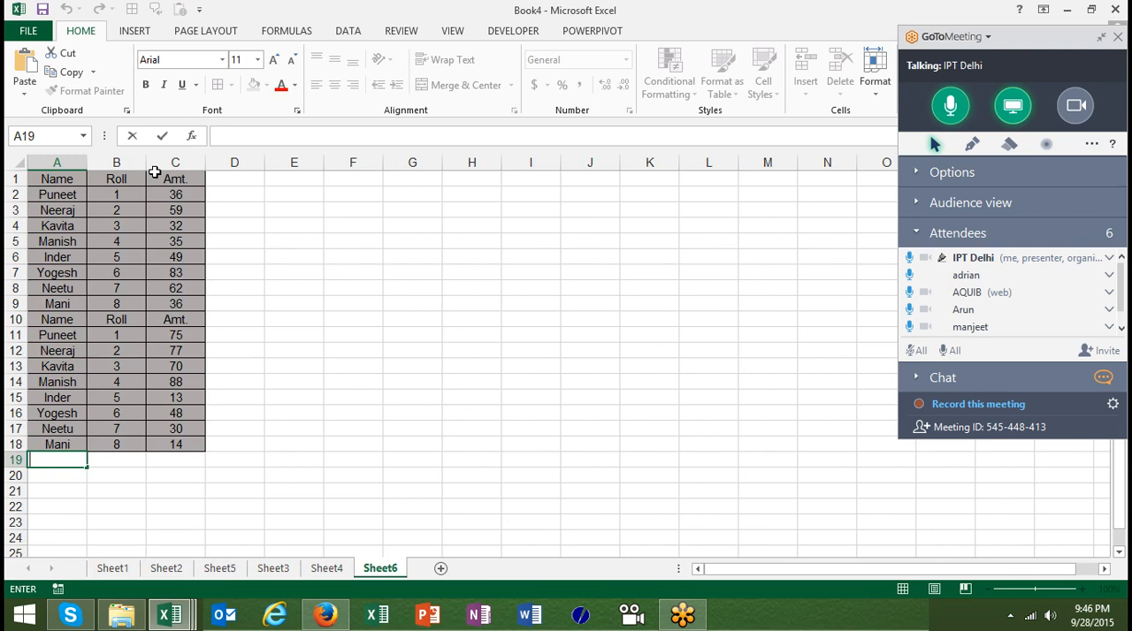
{"action": "key", "text": "super+d"}
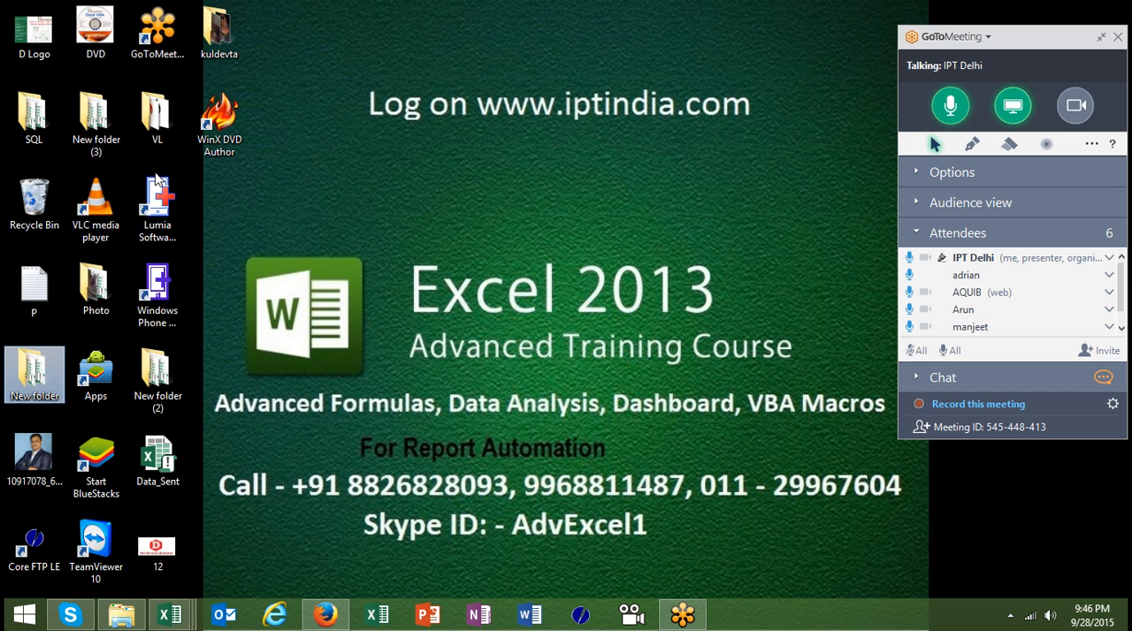
{"action": "left_click", "coordinate": [342, 611]}
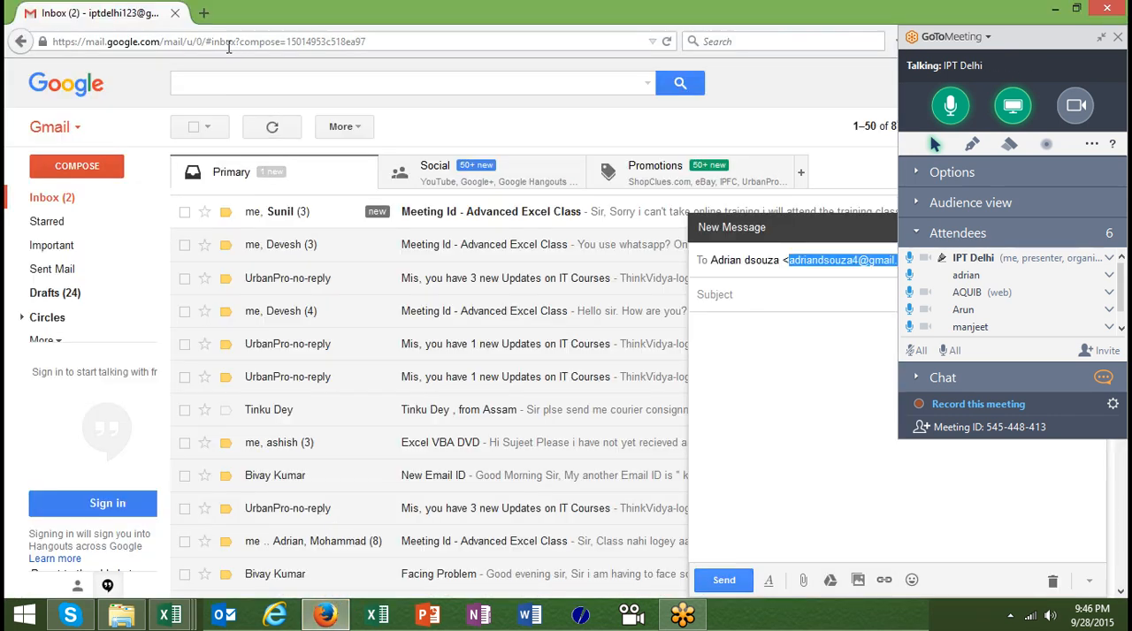
{"action": "left_click", "coordinate": [204, 16]}
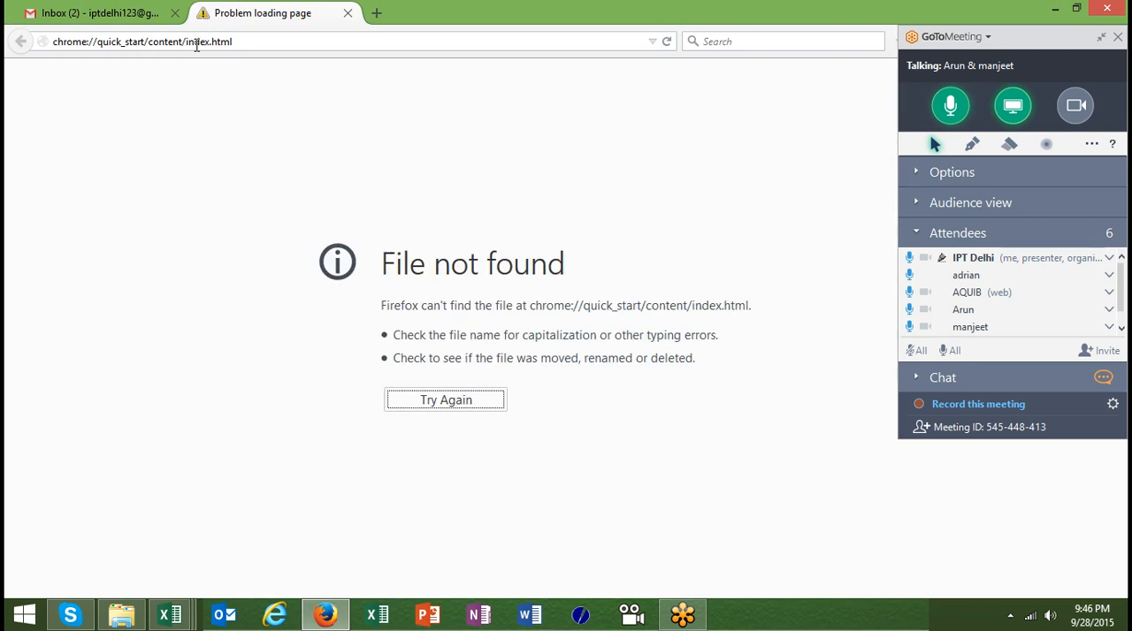
{"action": "left_click", "coordinate": [193, 45]}
{"action": "type", "text": "youtube.com/"}
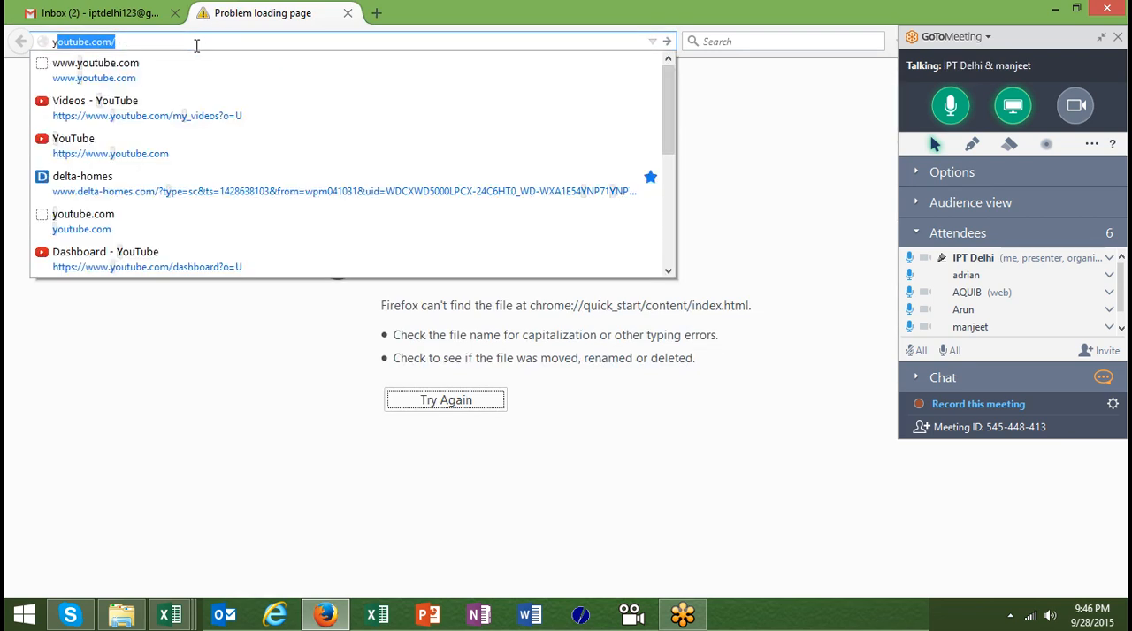
{"action": "left_click", "coordinate": [197, 68]}
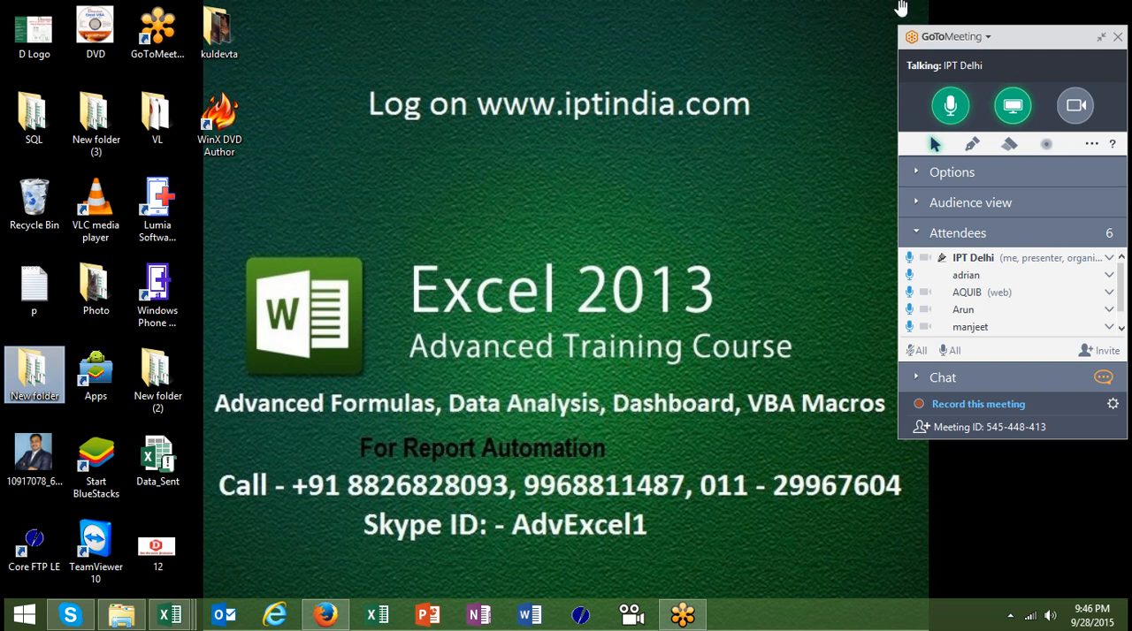
Leave GoToMeeting by ending the meeting for all attendees
{"action": "left_click", "coordinate": [1118, 37]}
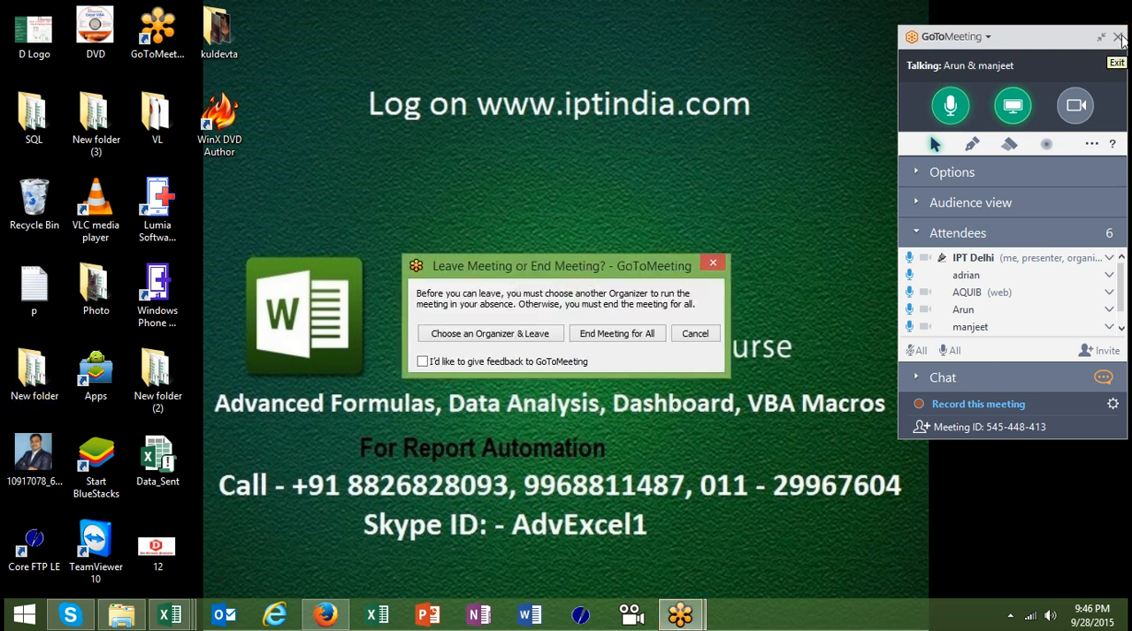
{"action": "left_click", "coordinate": [626, 337]}
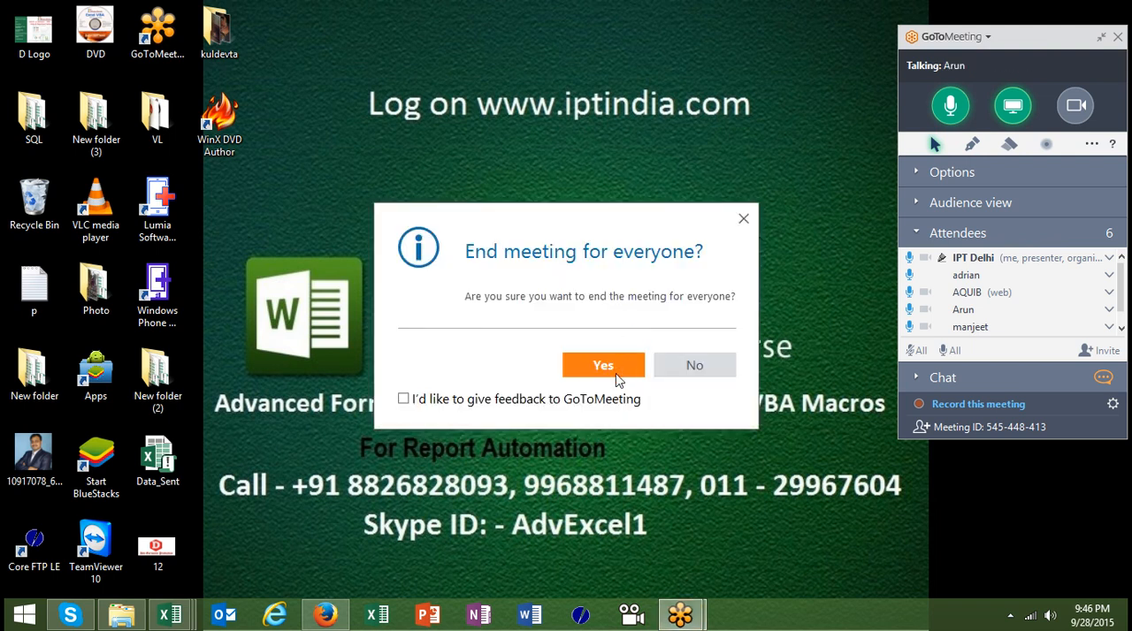
{"action": "left_click", "coordinate": [604, 366]}
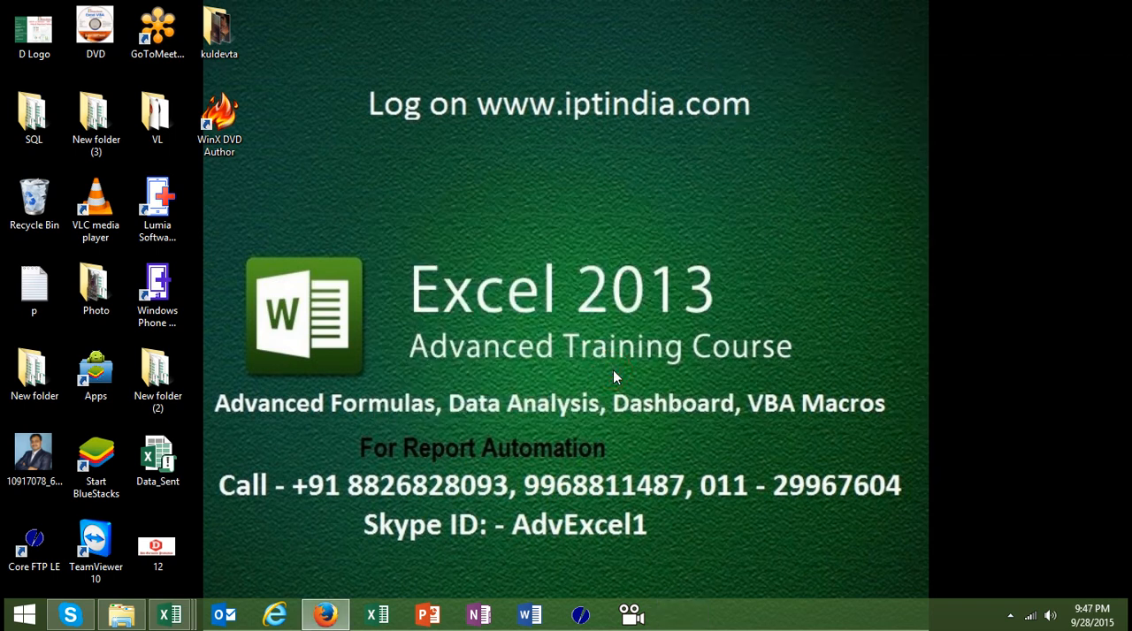